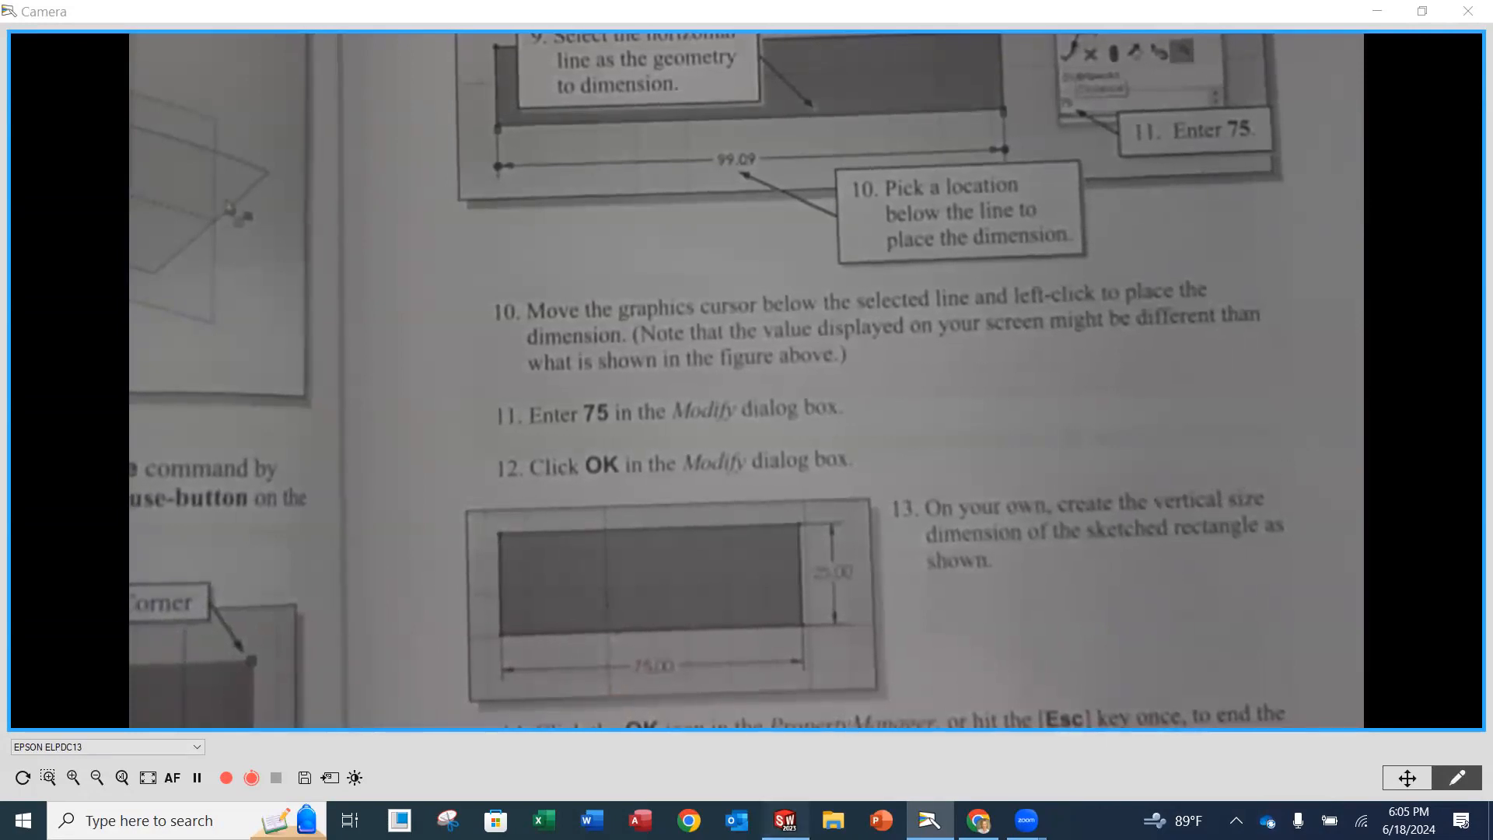
# - Switch to SOLIDWORKS and begin an Extruded Boss/Base sketch on the Front Plane
pyautogui.hotkey('alt', 'Tab')
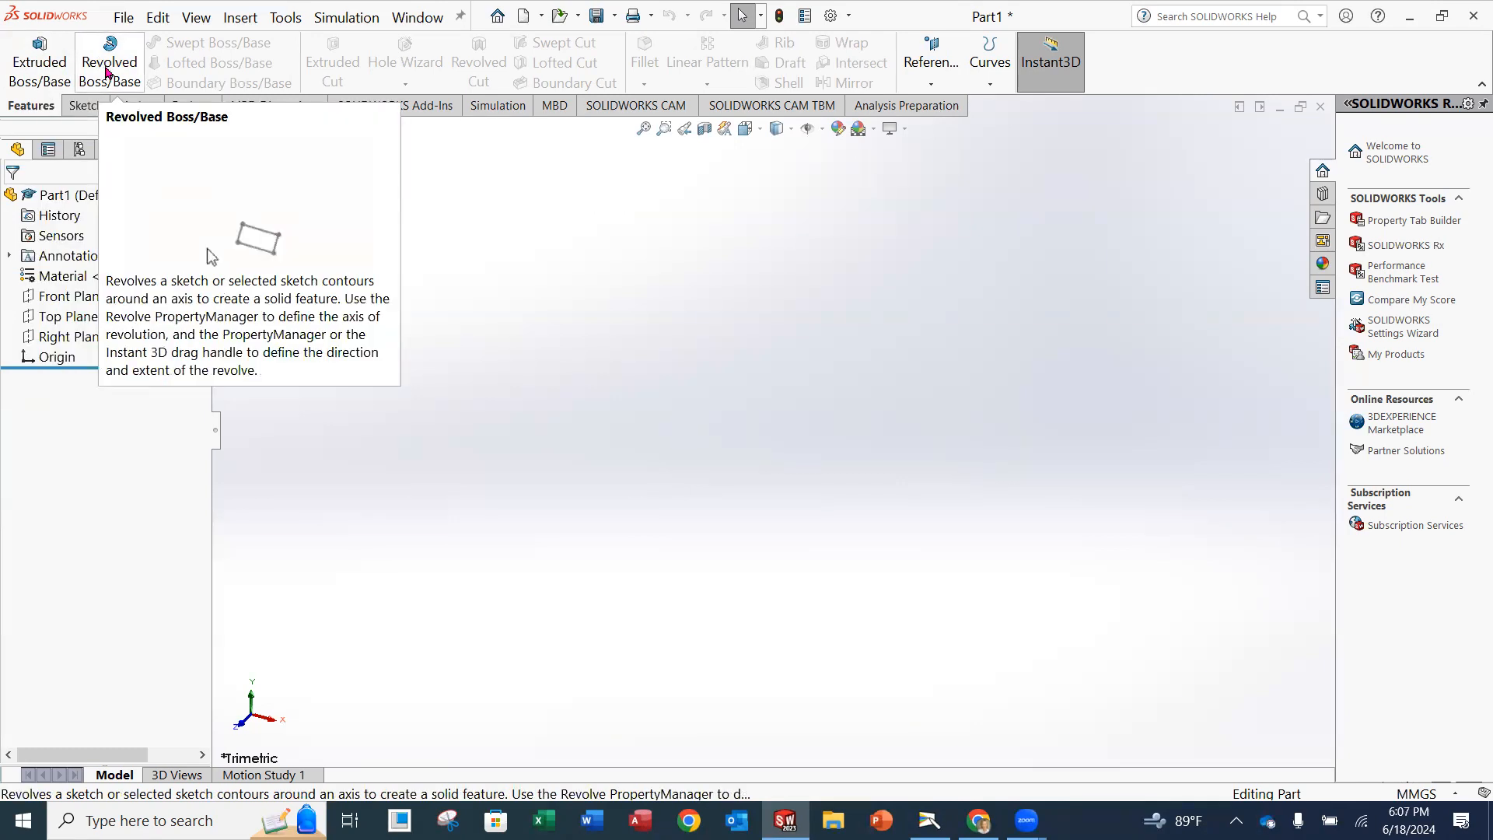
pyautogui.click(35, 74)
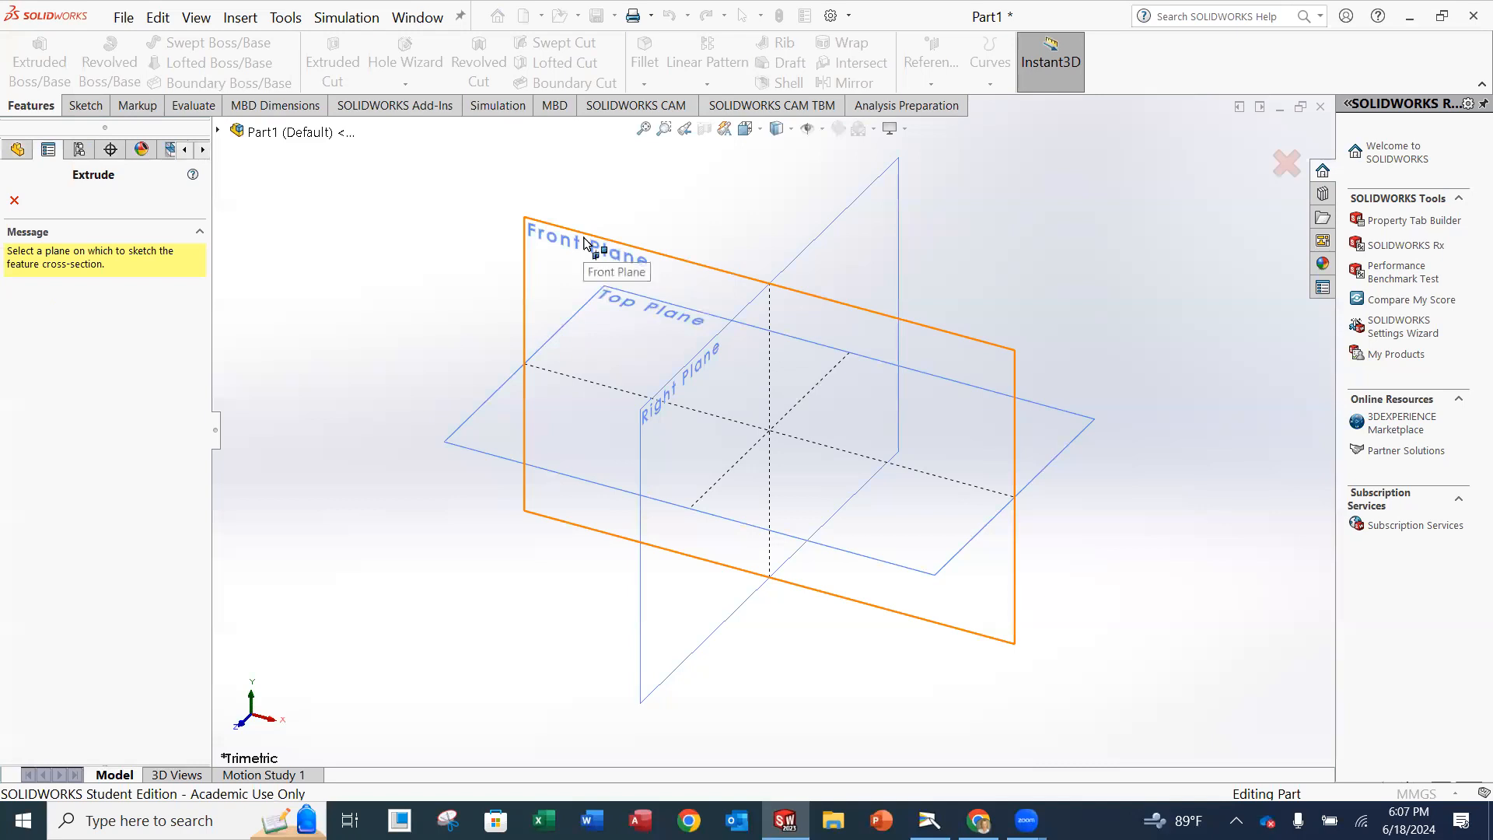
pyautogui.click(585, 241)
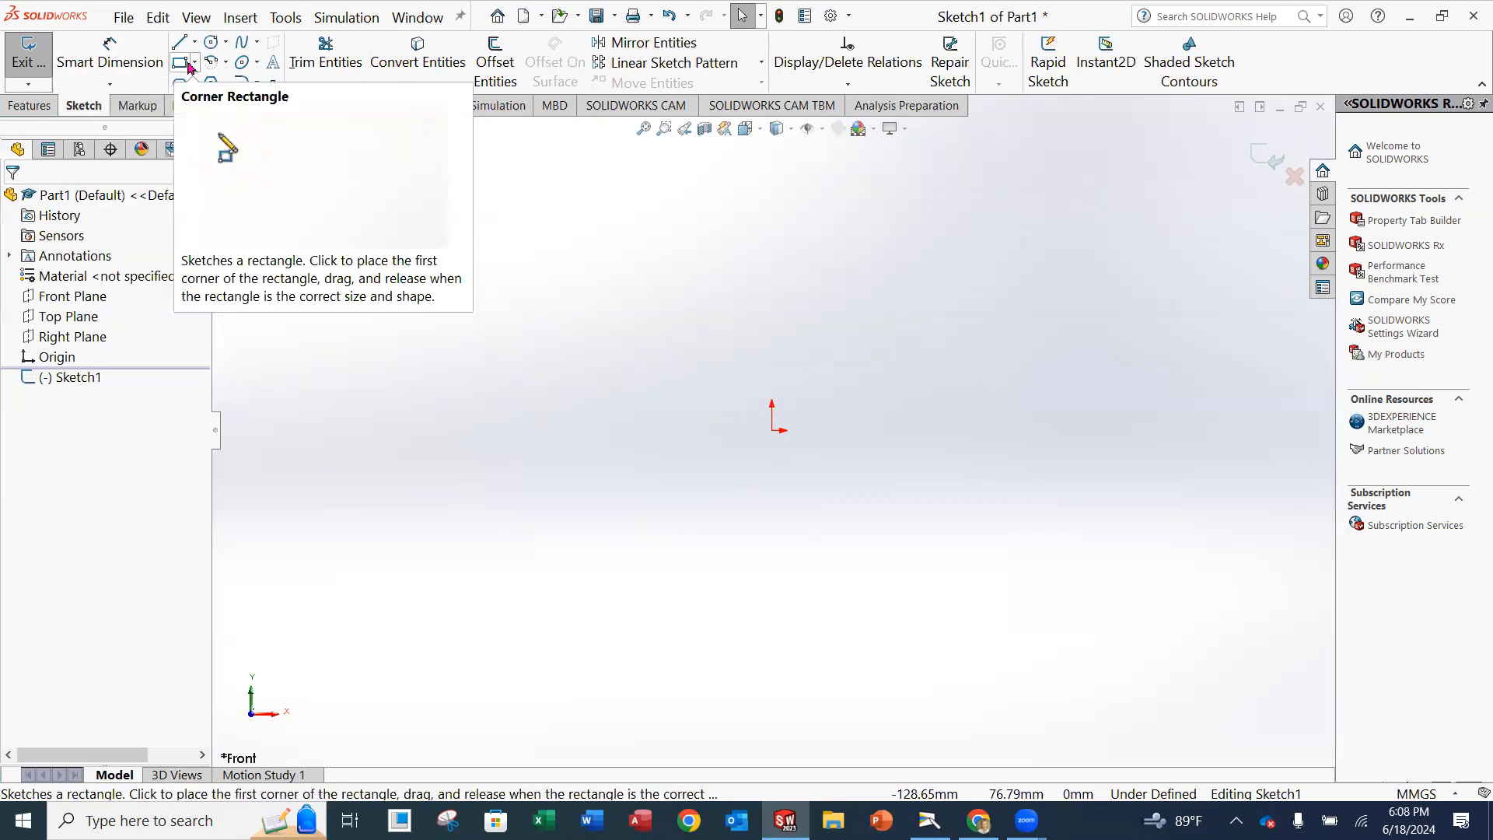
# - Sketch a corner rectangle about 90 mm wide and 25 mm high, with its lower-left corner at the origin
pyautogui.click(186, 67)
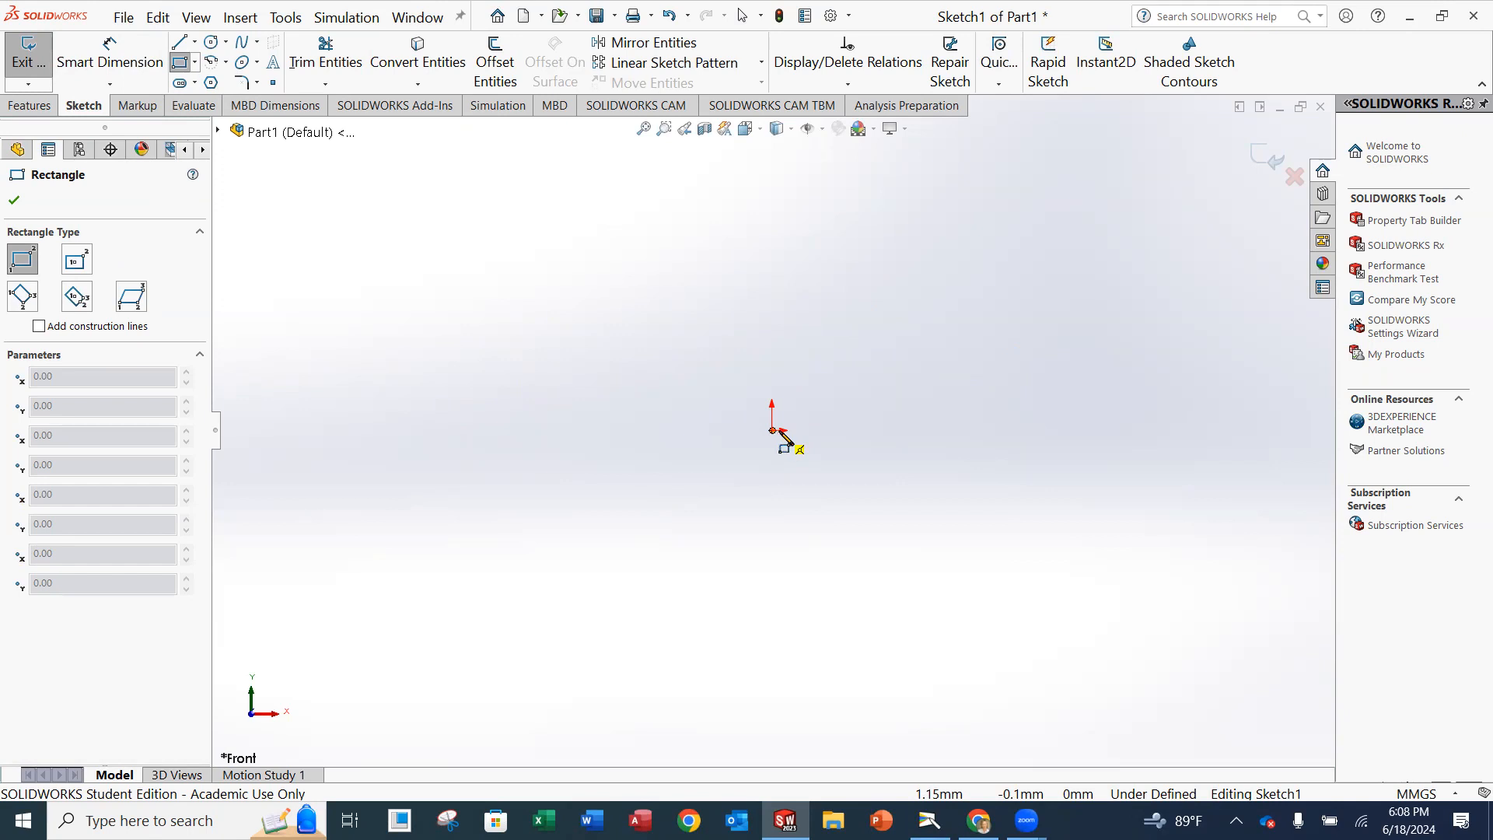
pyautogui.moveTo(773, 430)
pyautogui.mouseDown()
pyautogui.moveTo(946, 386)
pyautogui.moveTo(1127, 313)
pyautogui.moveTo(982, 330)
pyautogui.moveTo(1163, 321)
pyautogui.moveTo(934, 395)
pyautogui.moveTo(1207, 252)
pyautogui.moveTo(1008, 397)
pyautogui.mouseUp()
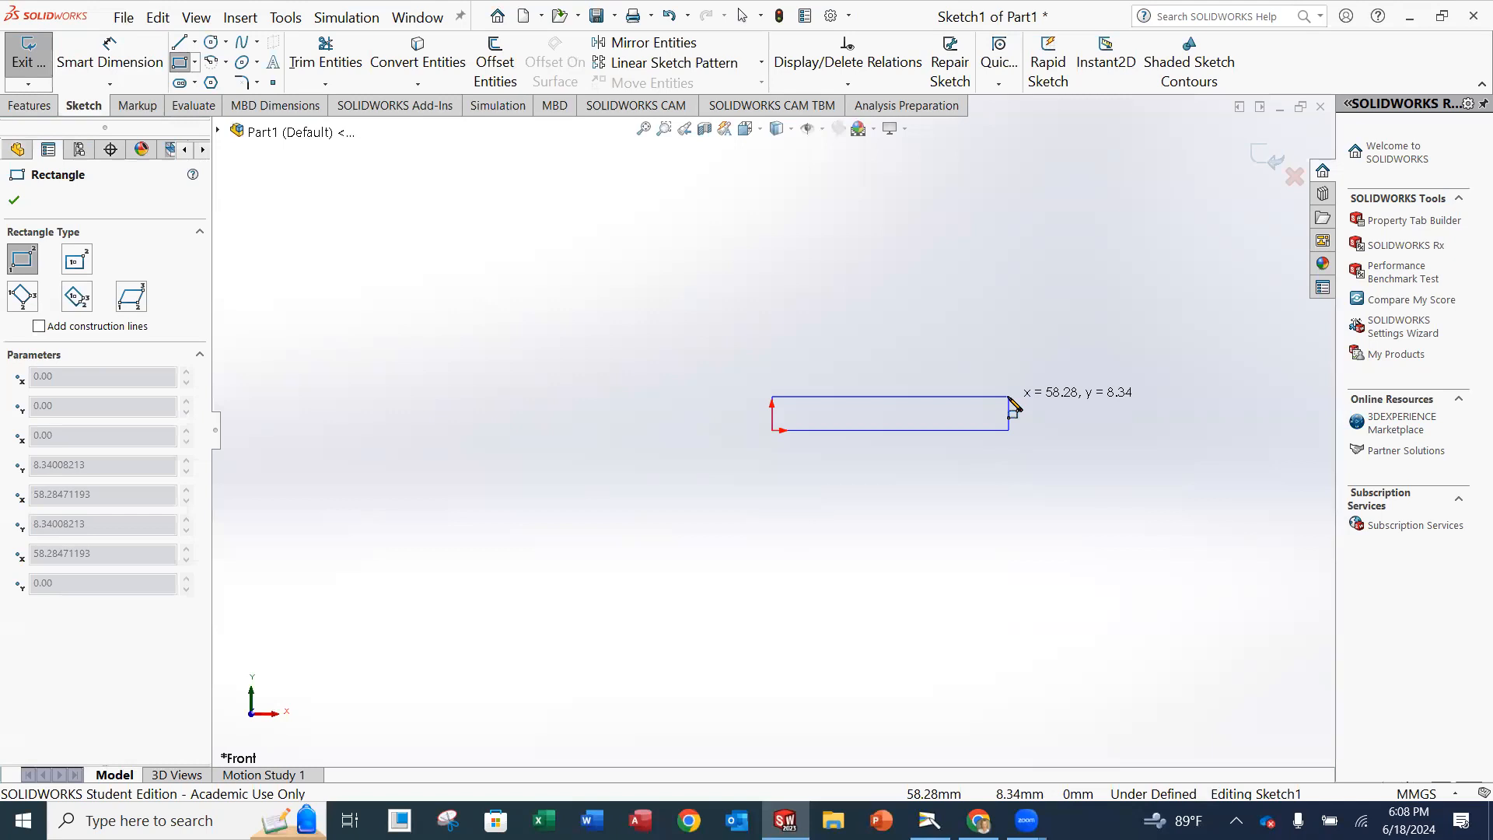
pyautogui.moveTo(1010, 399); pyautogui.dragTo(1138, 330)
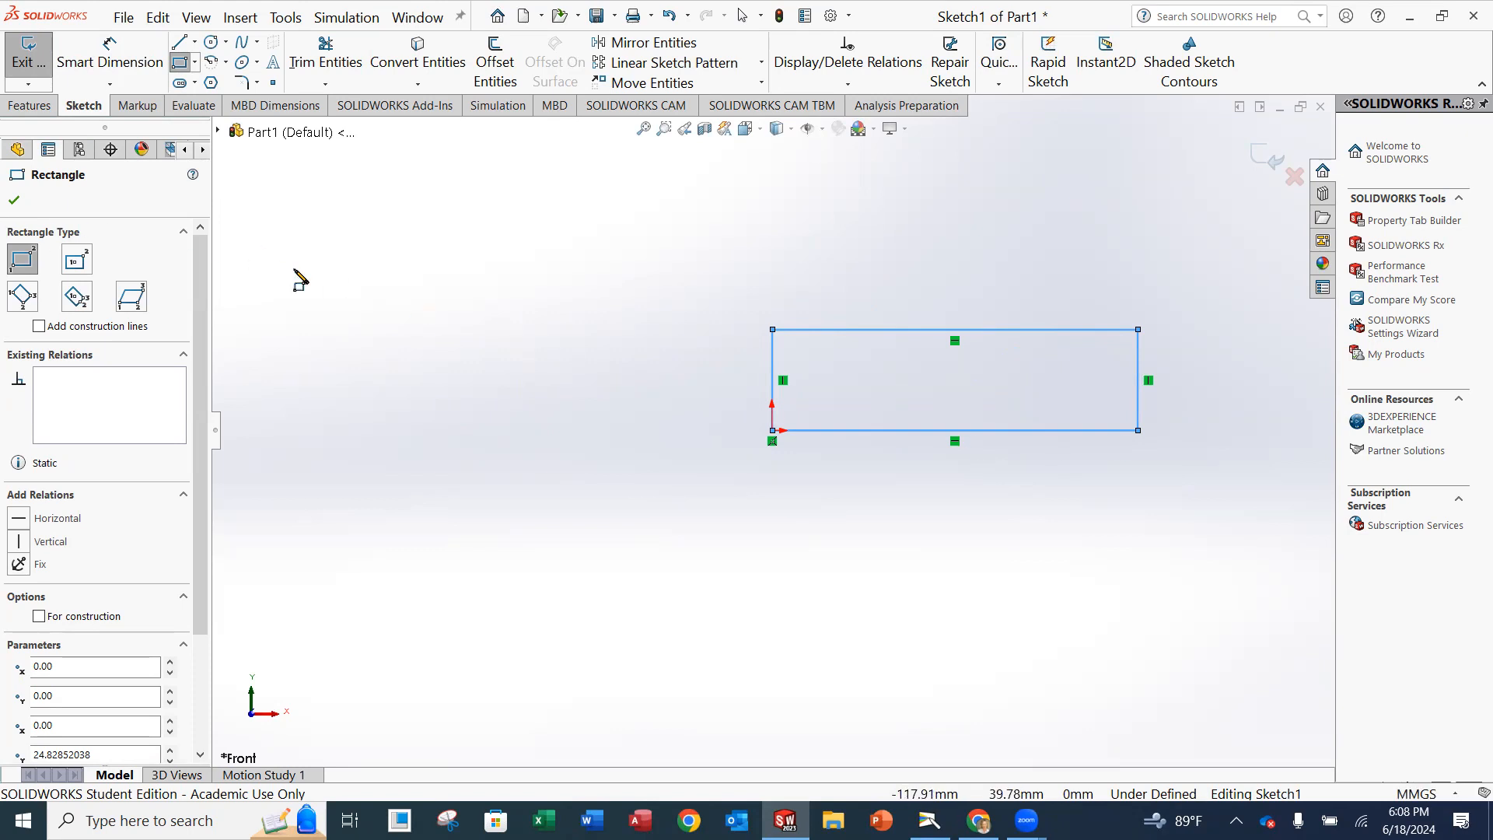
pyautogui.click(15, 203)
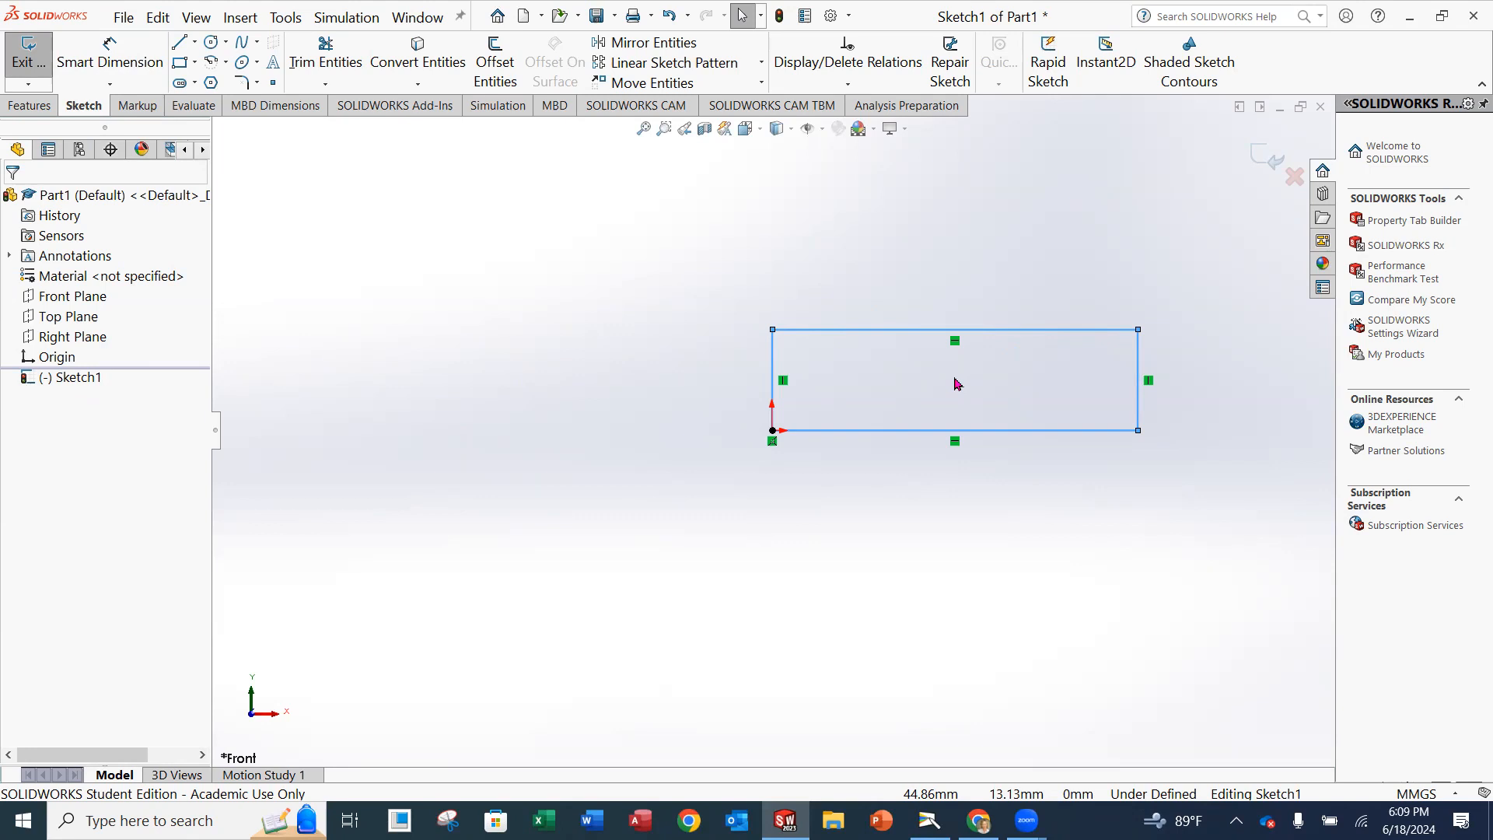
# - Delete the horizontal relation from the rectangle's bottom edge
pyautogui.scroll(-5, 964, 392)
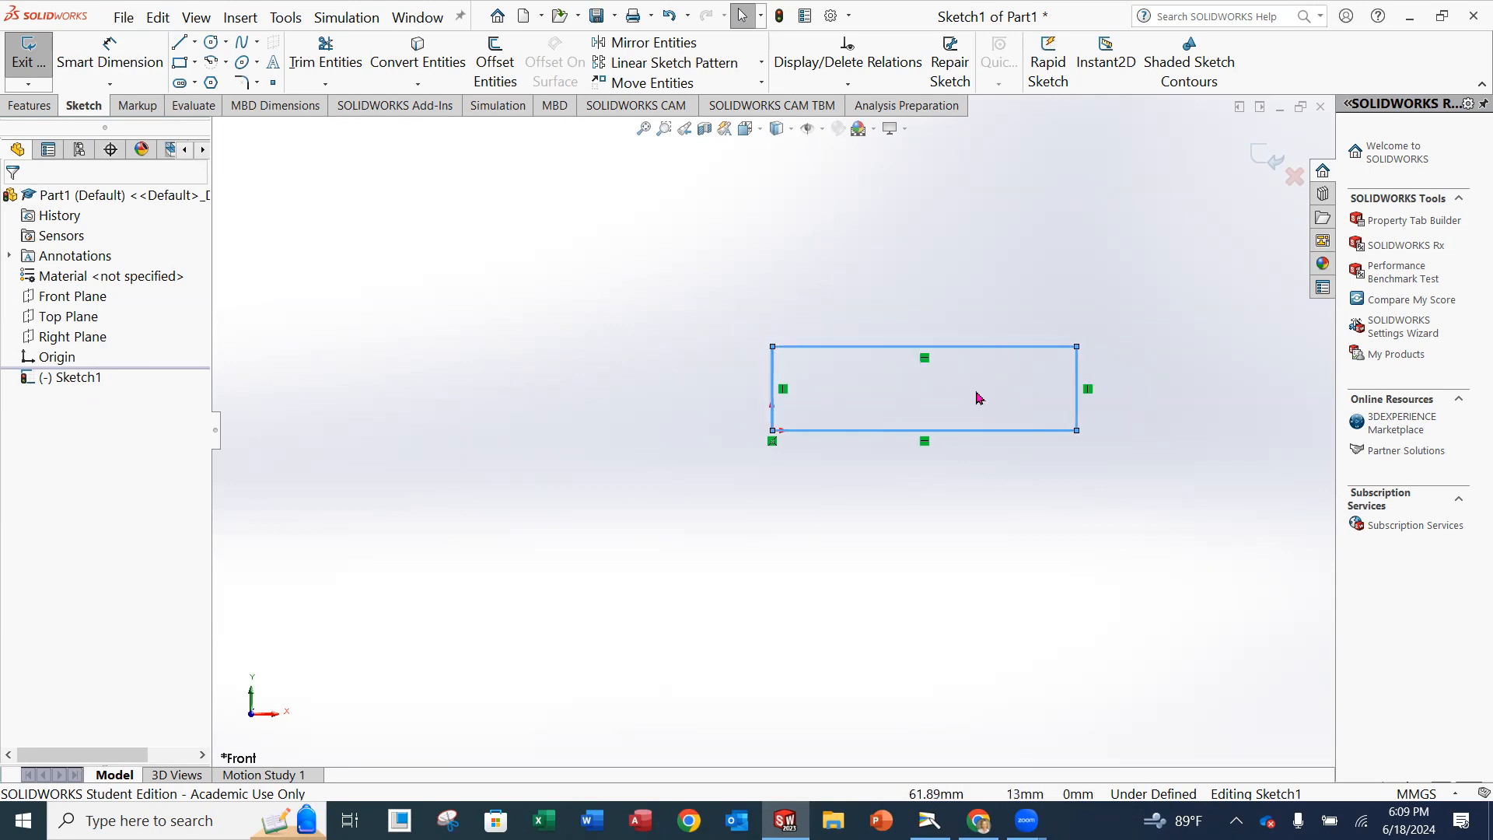
pyautogui.scroll(-1, 809, 397)
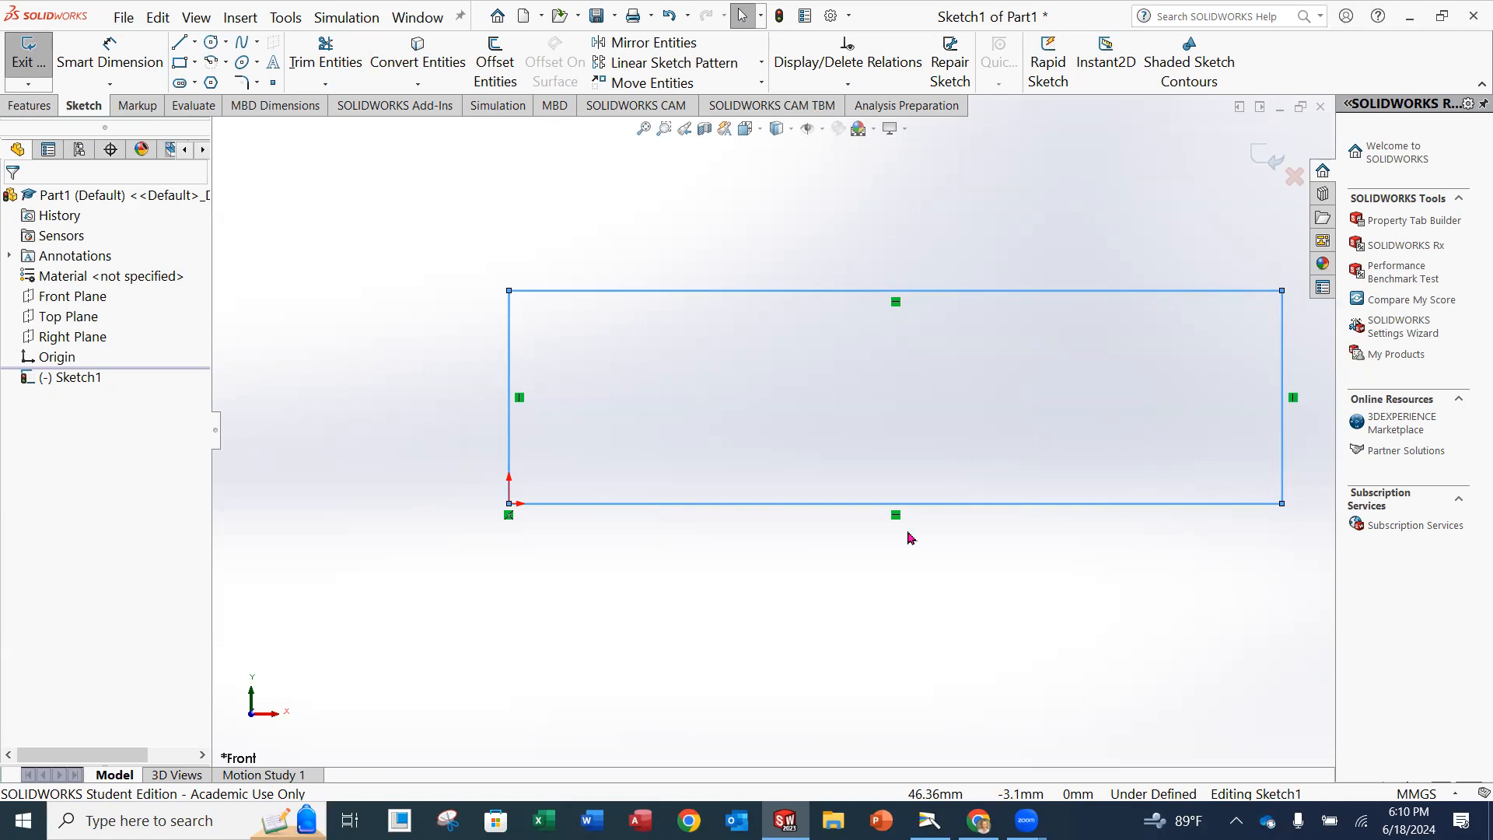
pyautogui.click(897, 517)
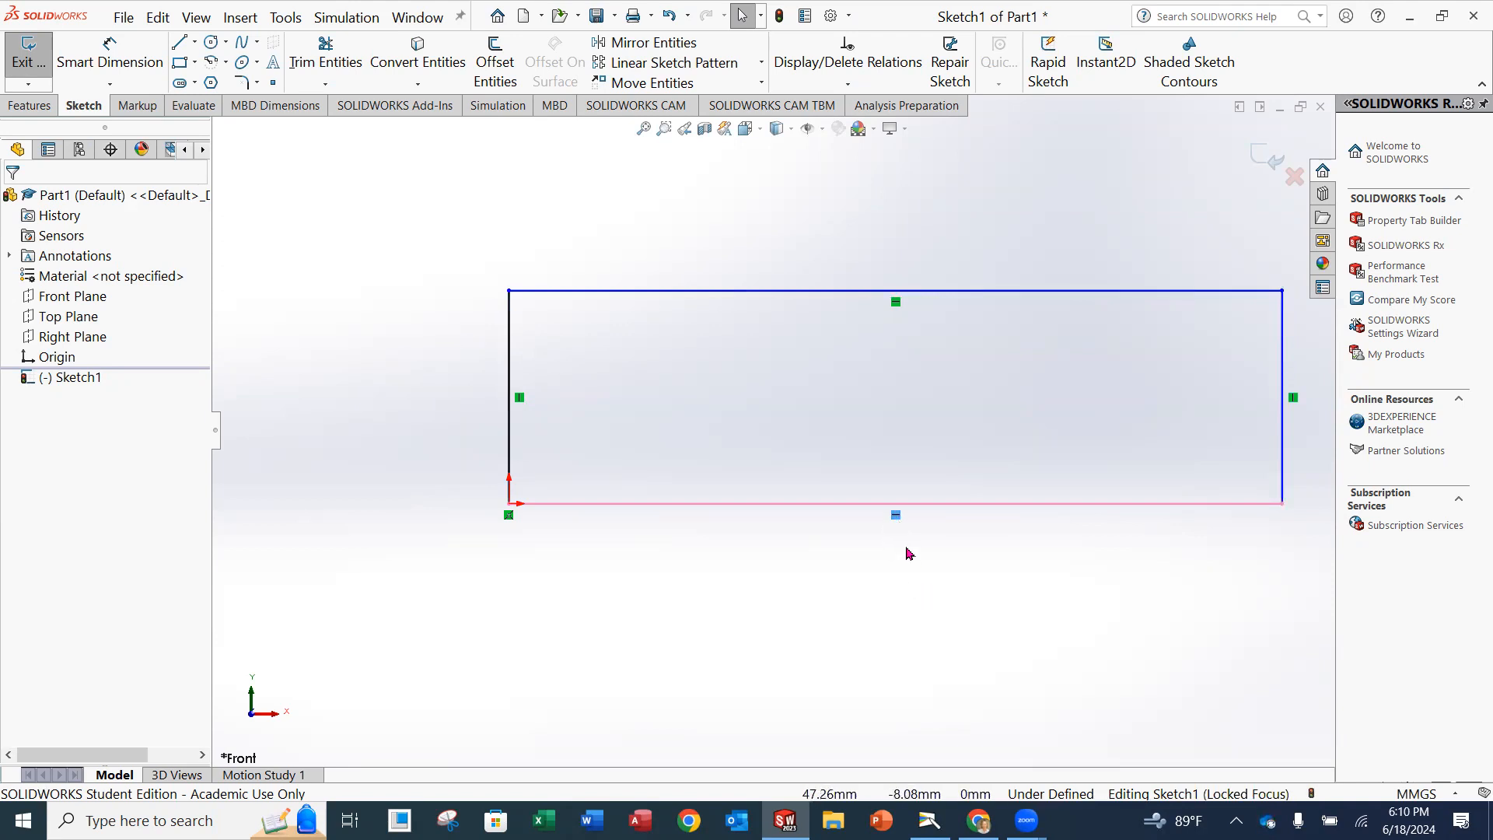
pyautogui.press('Delete')
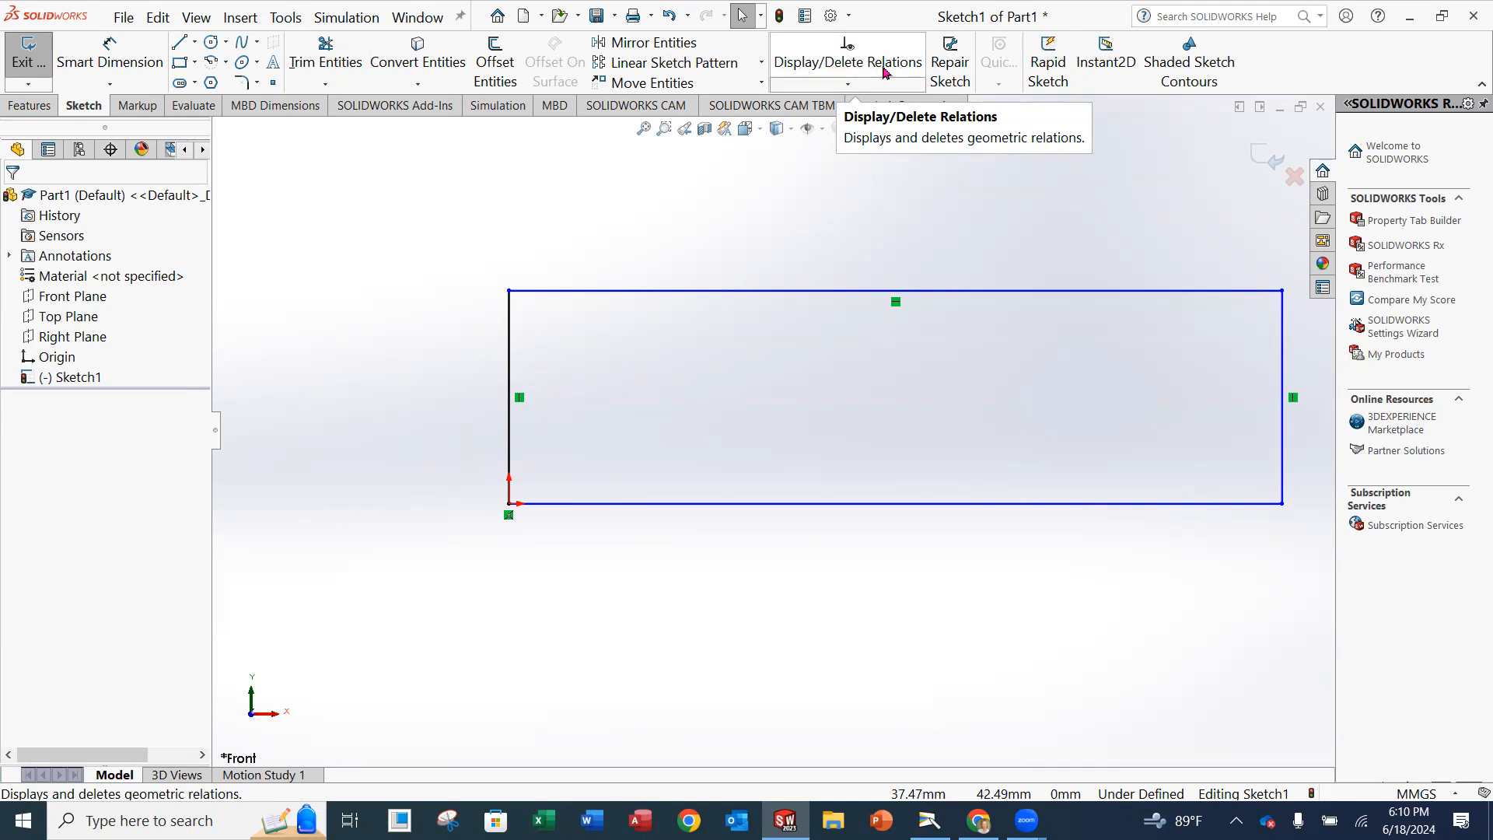
# - Add a Horizontal relation to the rectangle's bottom edge
pyautogui.click(850, 90)
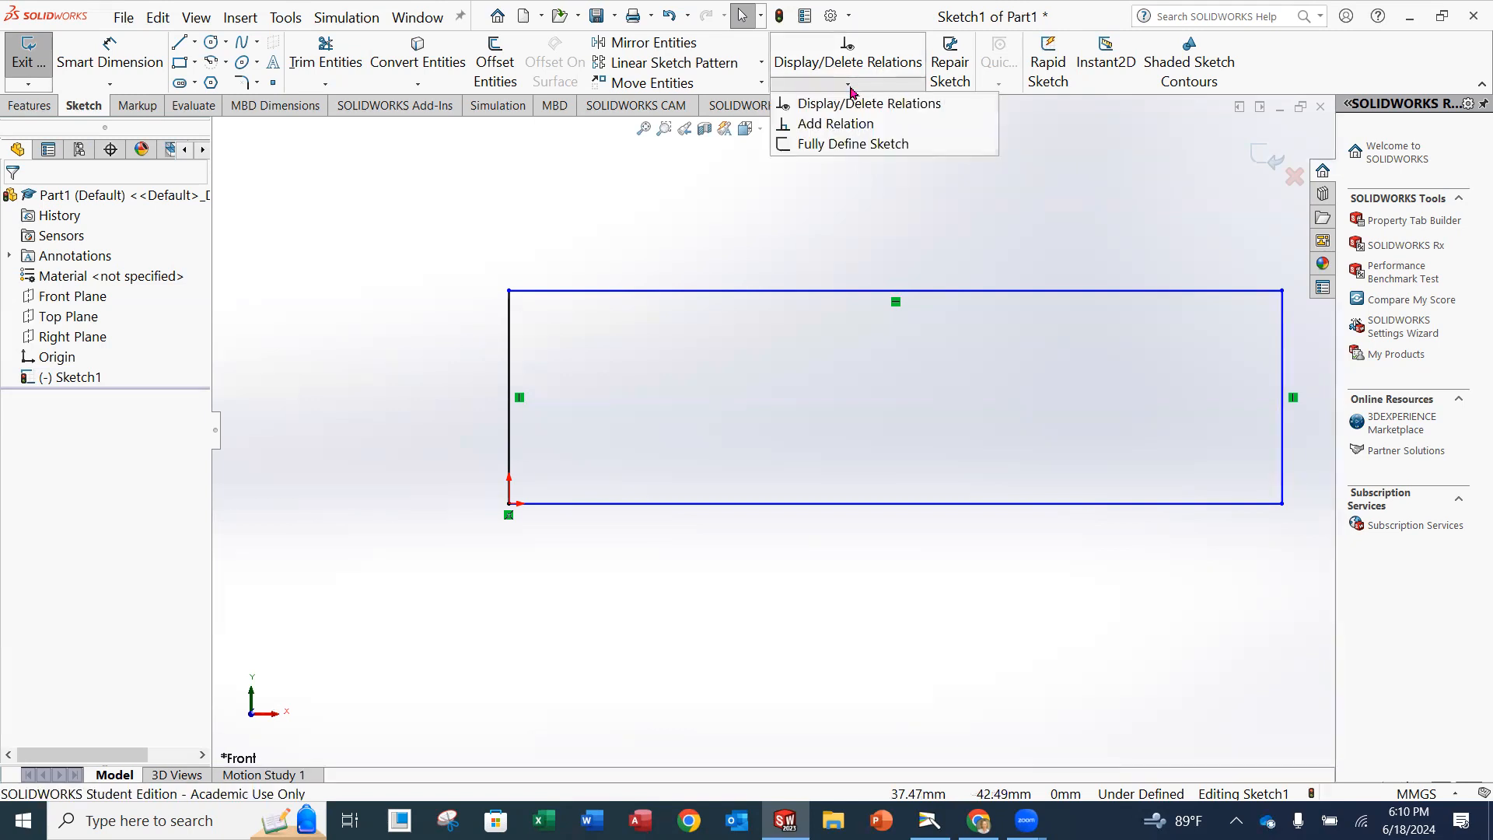
pyautogui.click(838, 132)
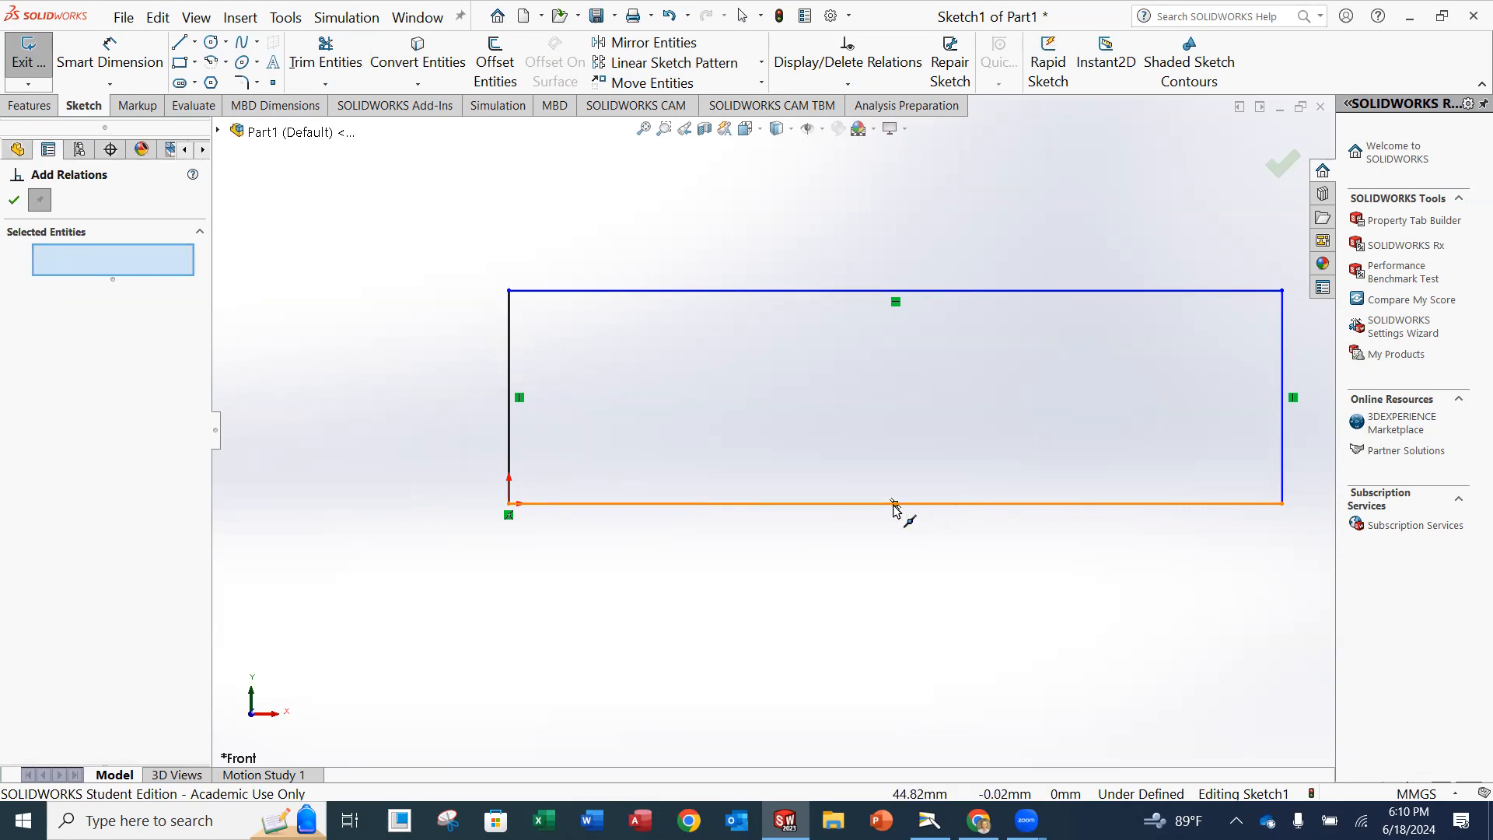
pyautogui.click(983, 505)
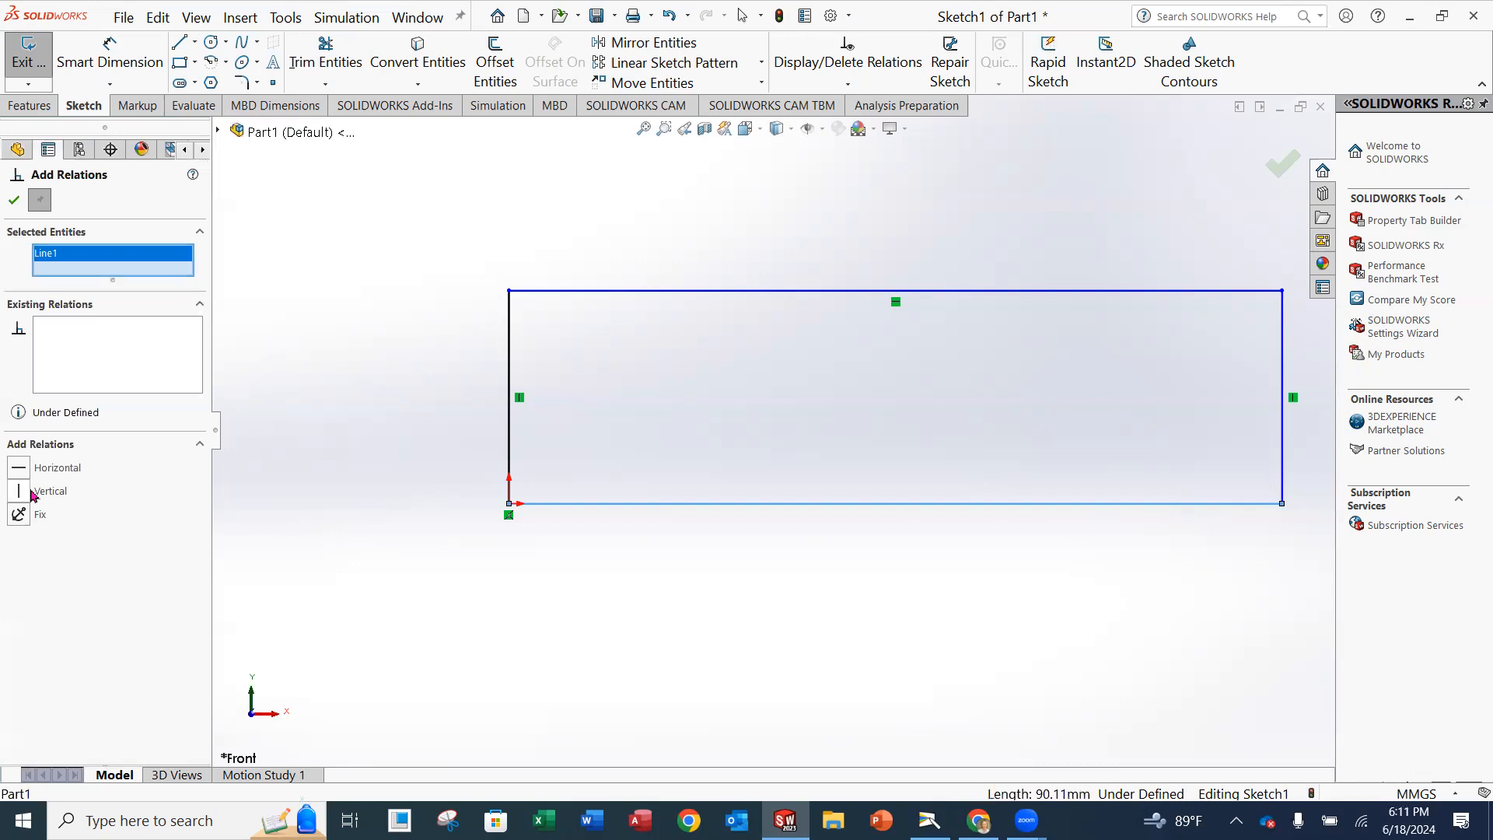
pyautogui.click(21, 469)
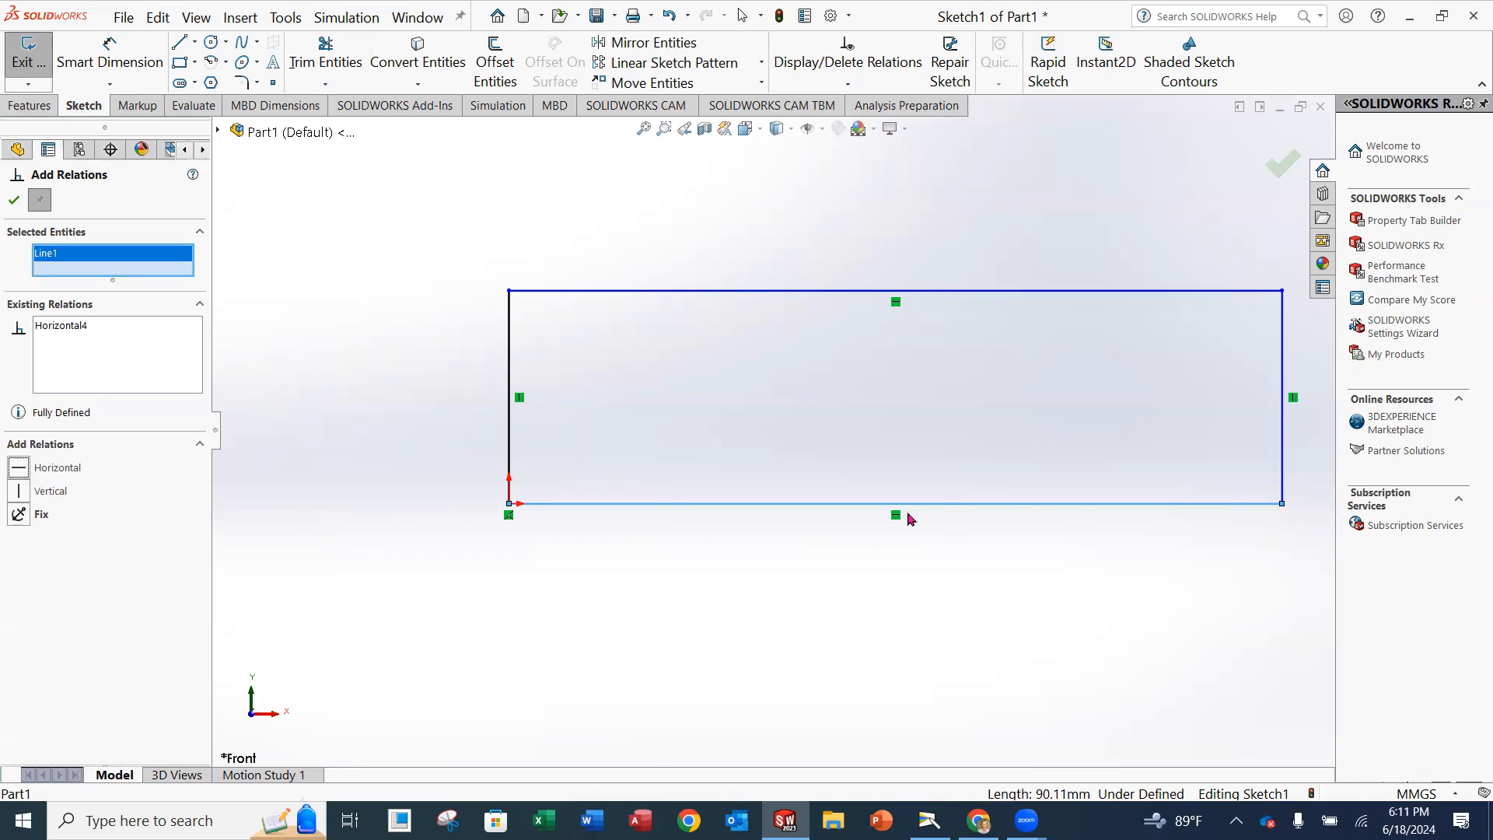
pyautogui.click(16, 203)
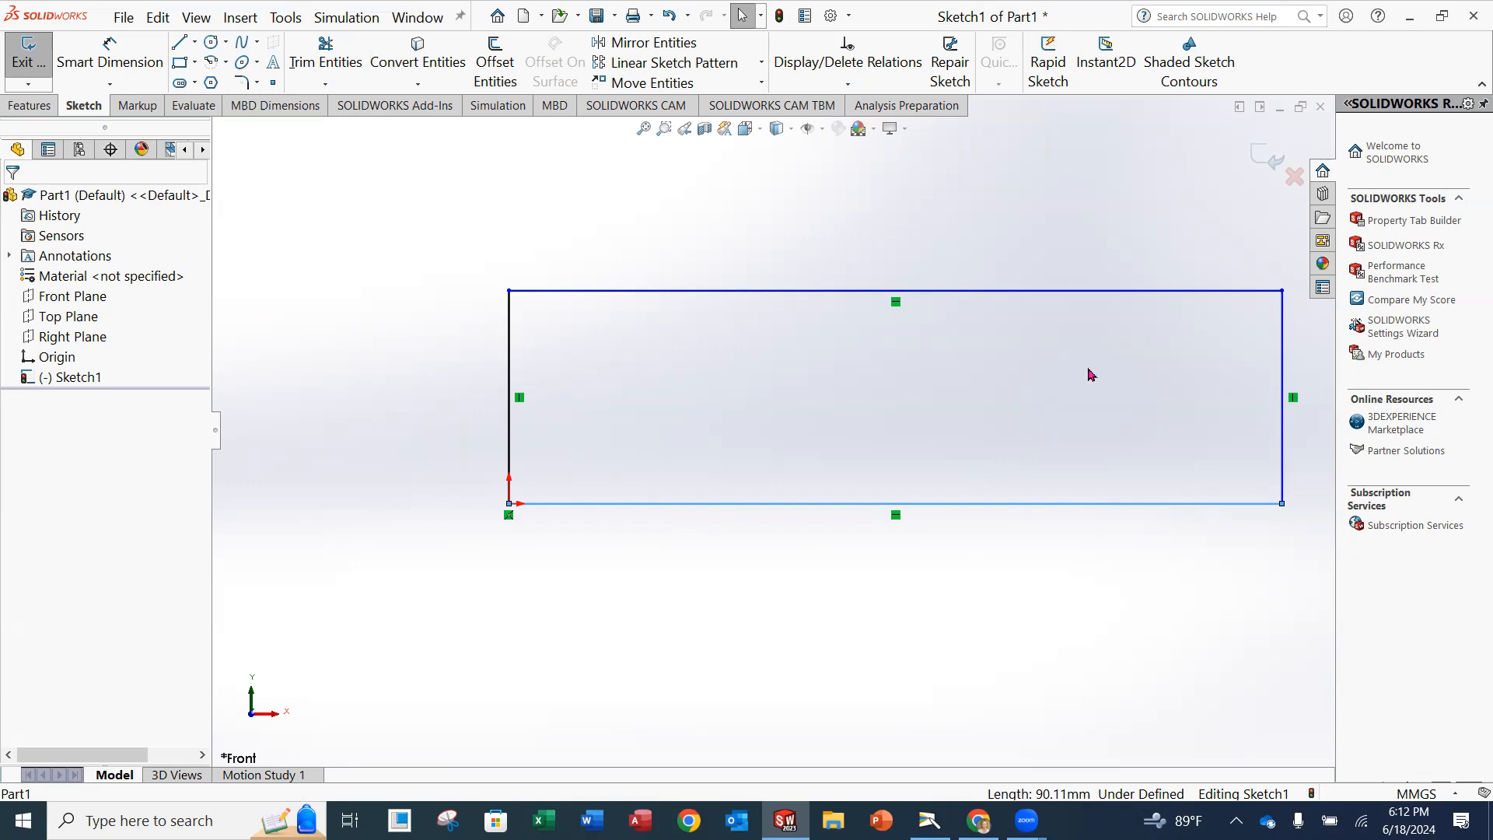
# - Dimension the rectangle's bottom edge with Smart Dimension, placing the dimension below it and setting the length to 75 mm
pyautogui.scroll(-1, 1132, 433)
pyautogui.scroll(1, 1128, 433)
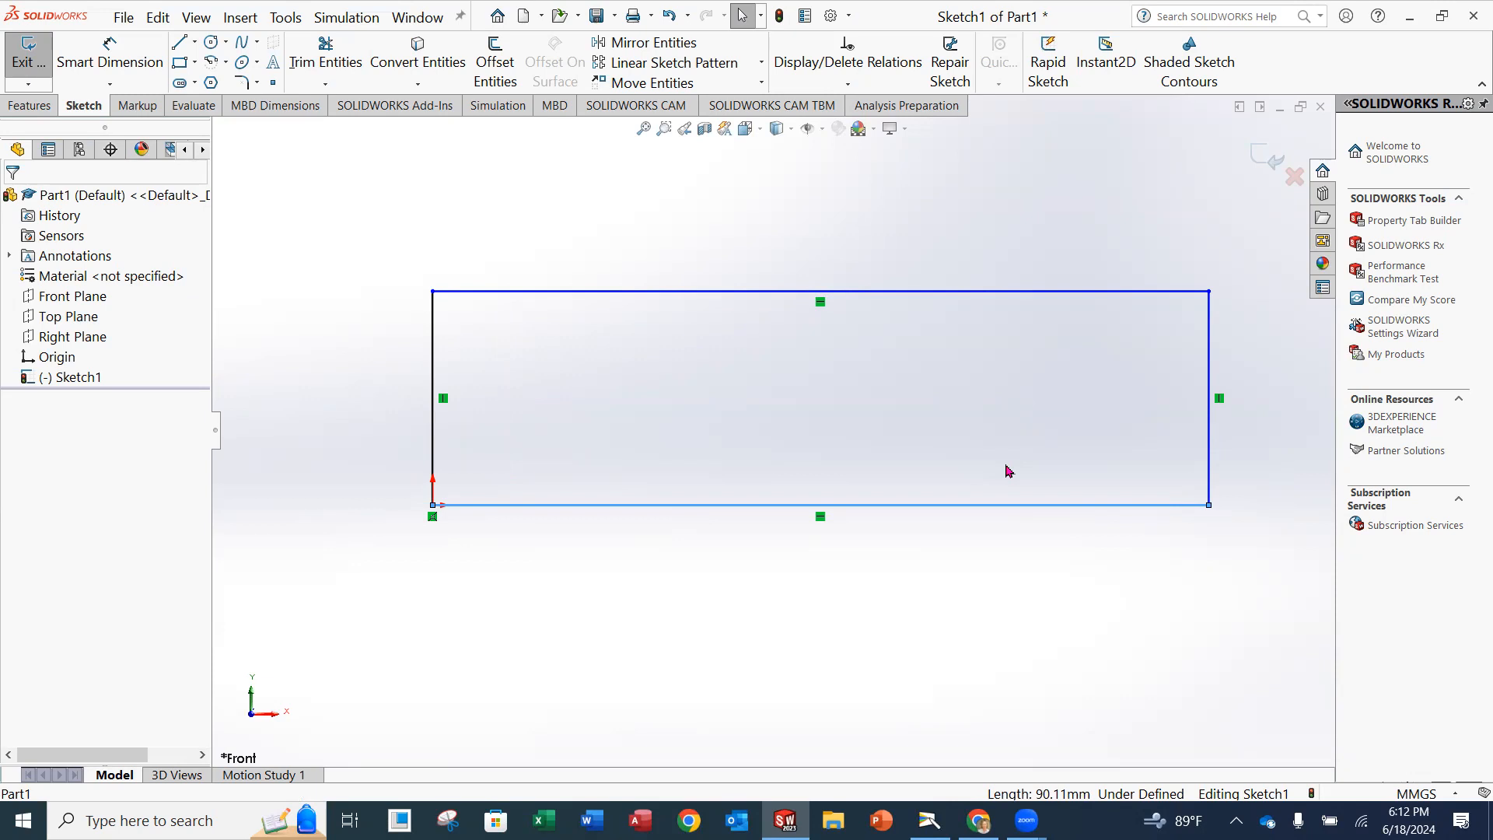
pyautogui.click(110, 83)
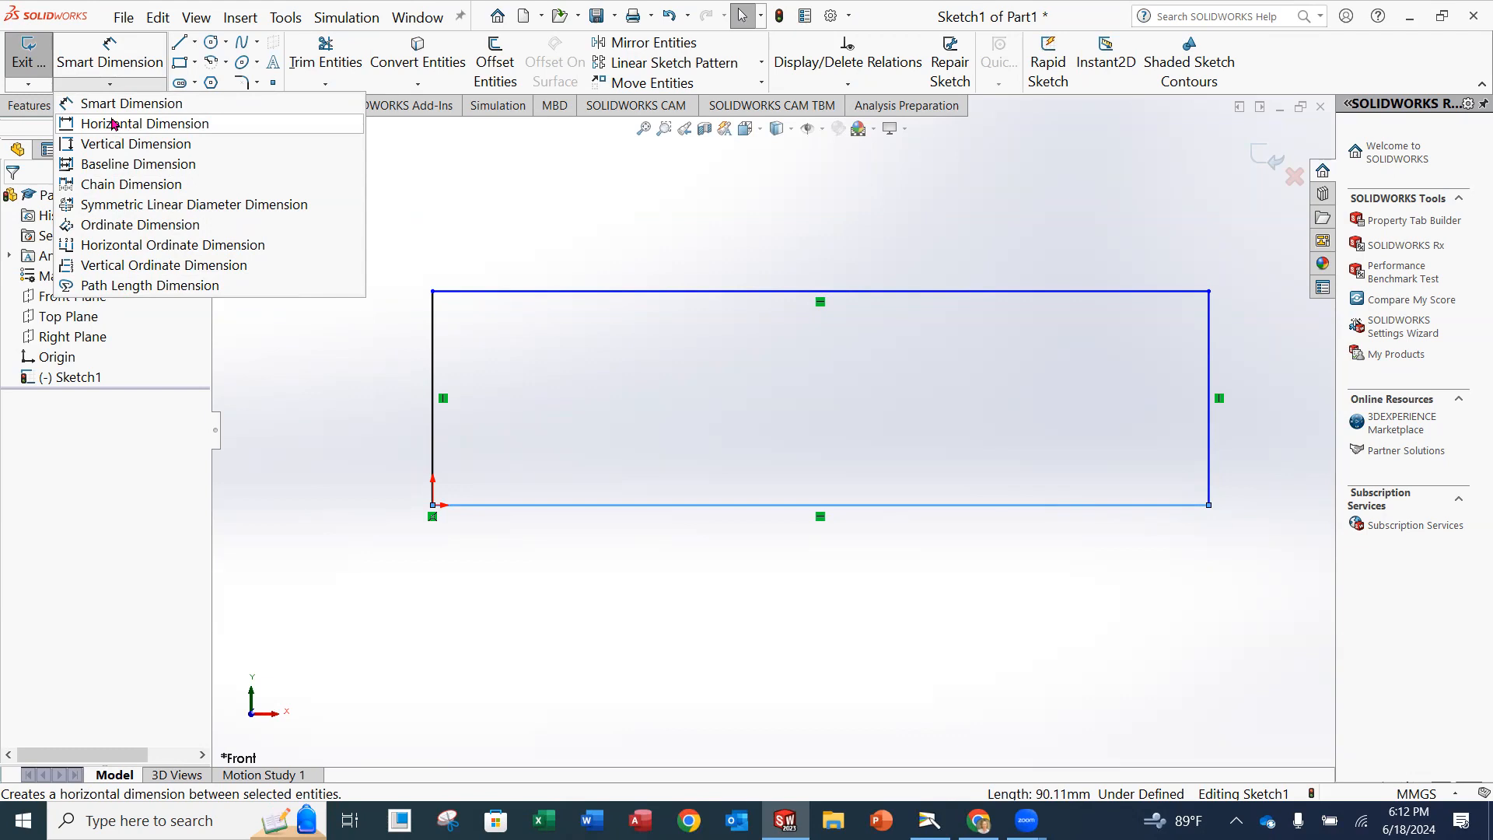
pyautogui.click(113, 56)
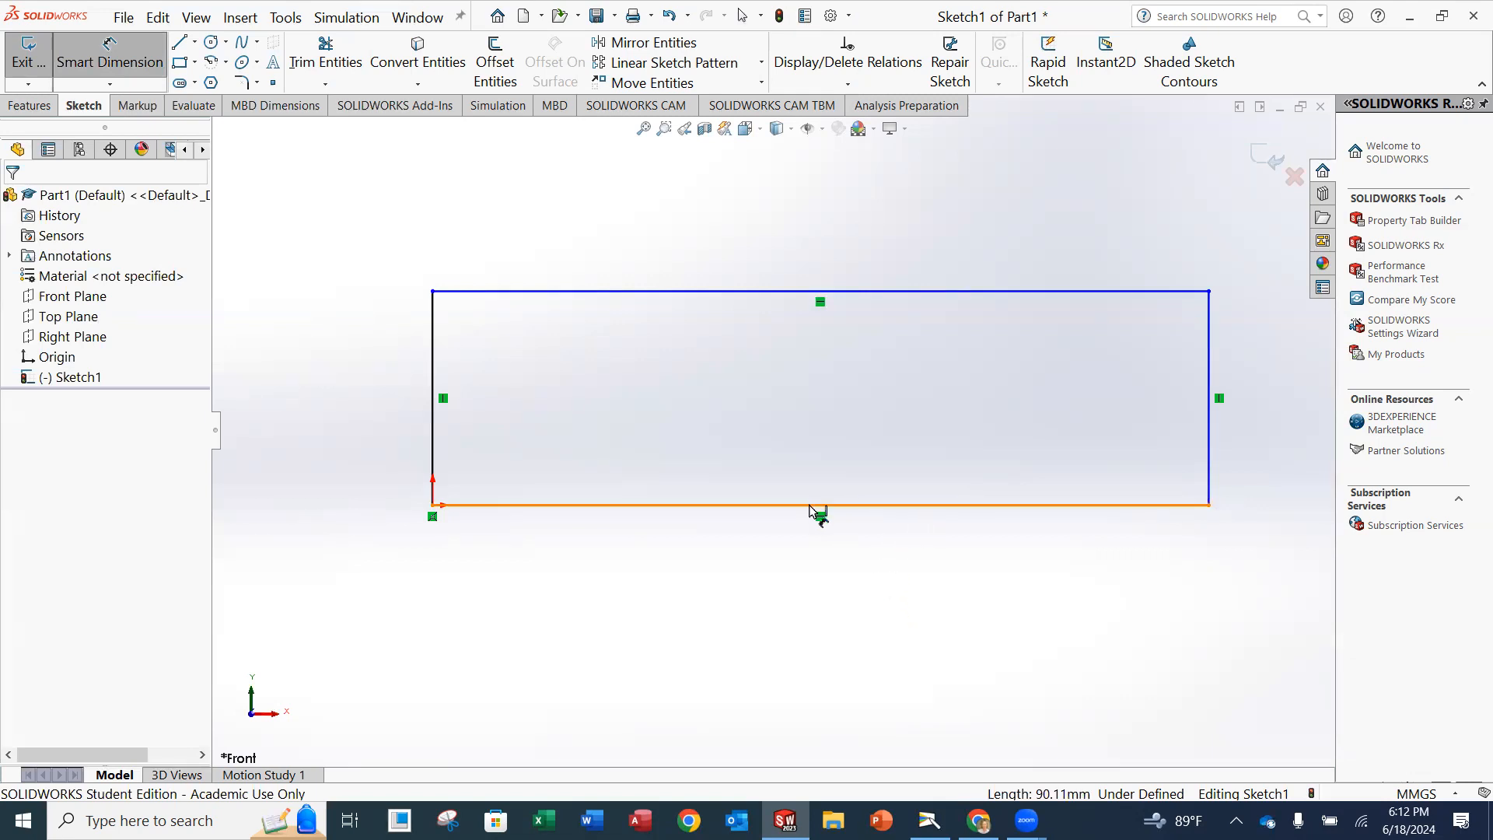
pyautogui.click(970, 507)
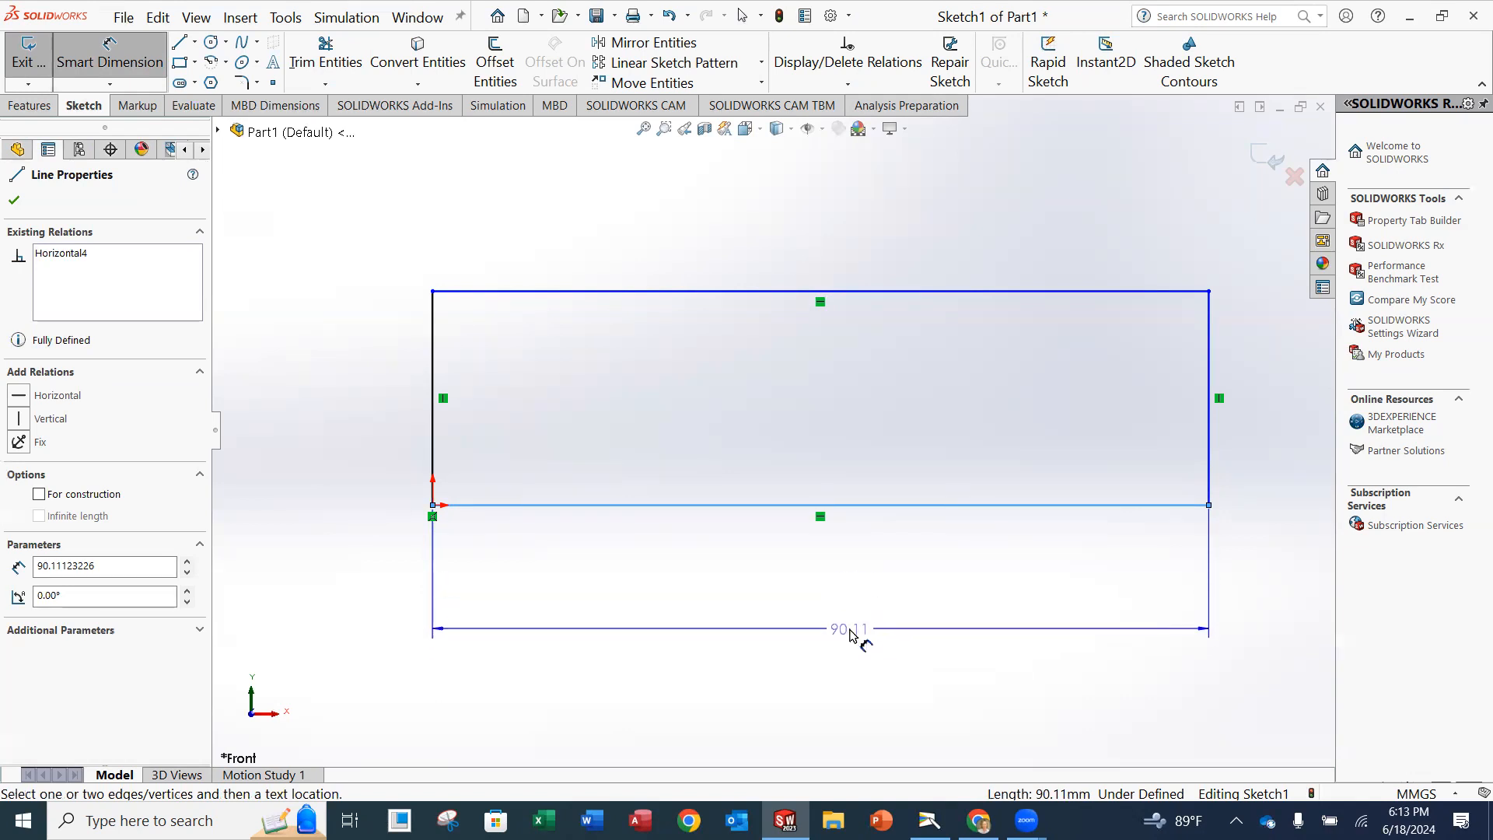
pyautogui.click(846, 618)
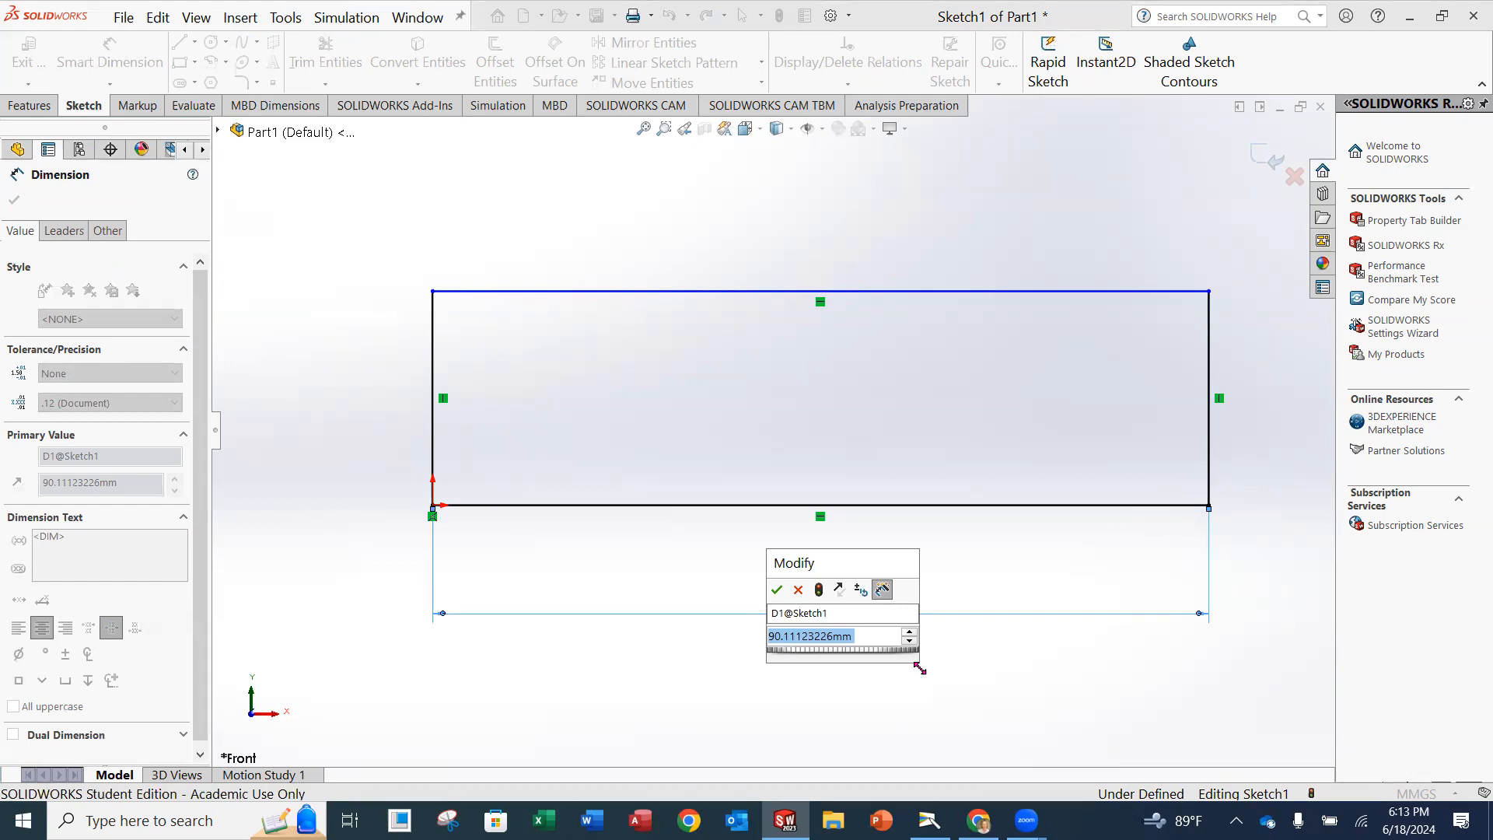
pyautogui.write('75')
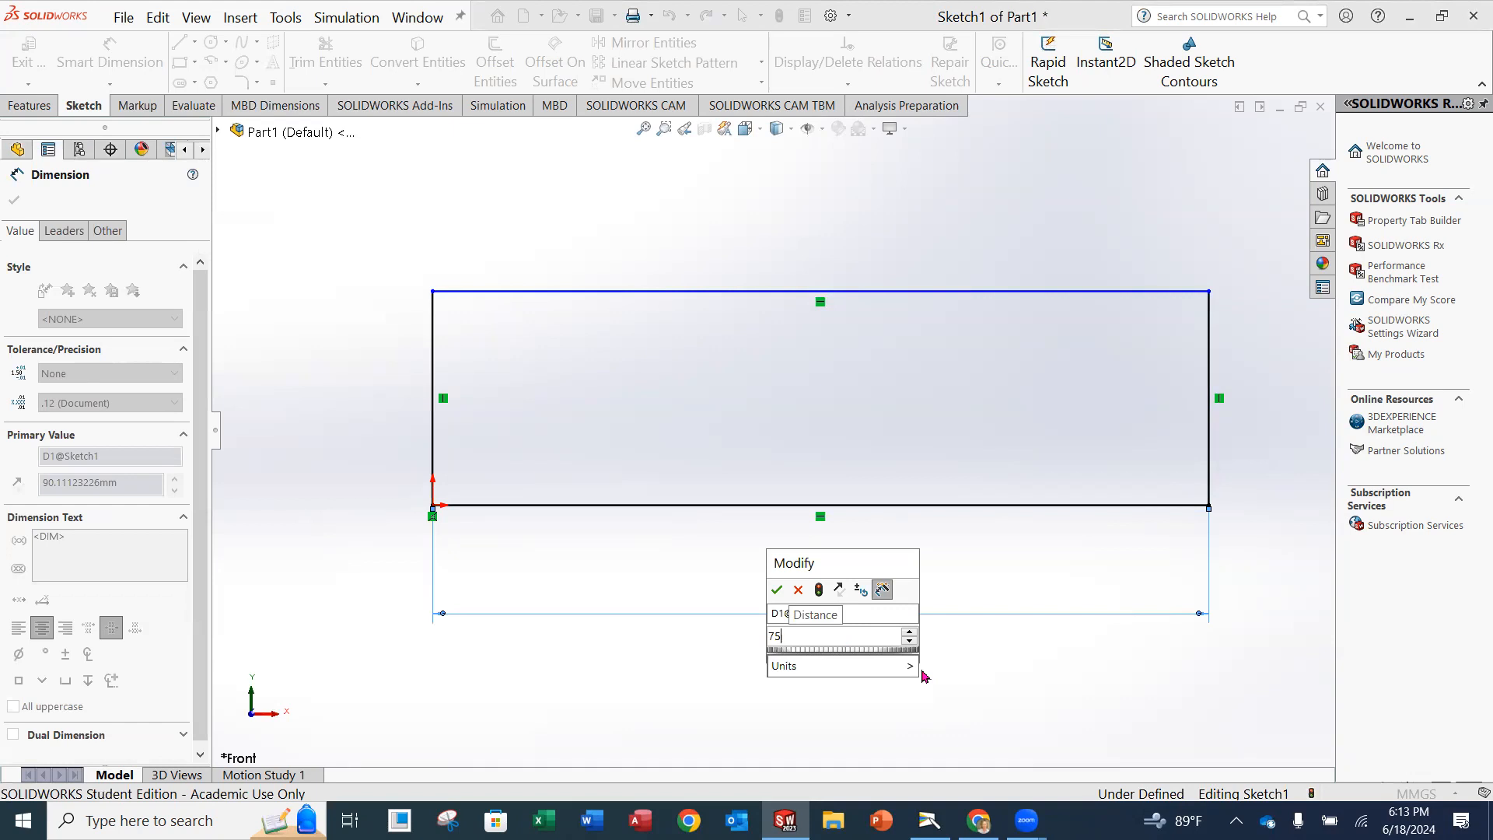
pyautogui.press('Return')
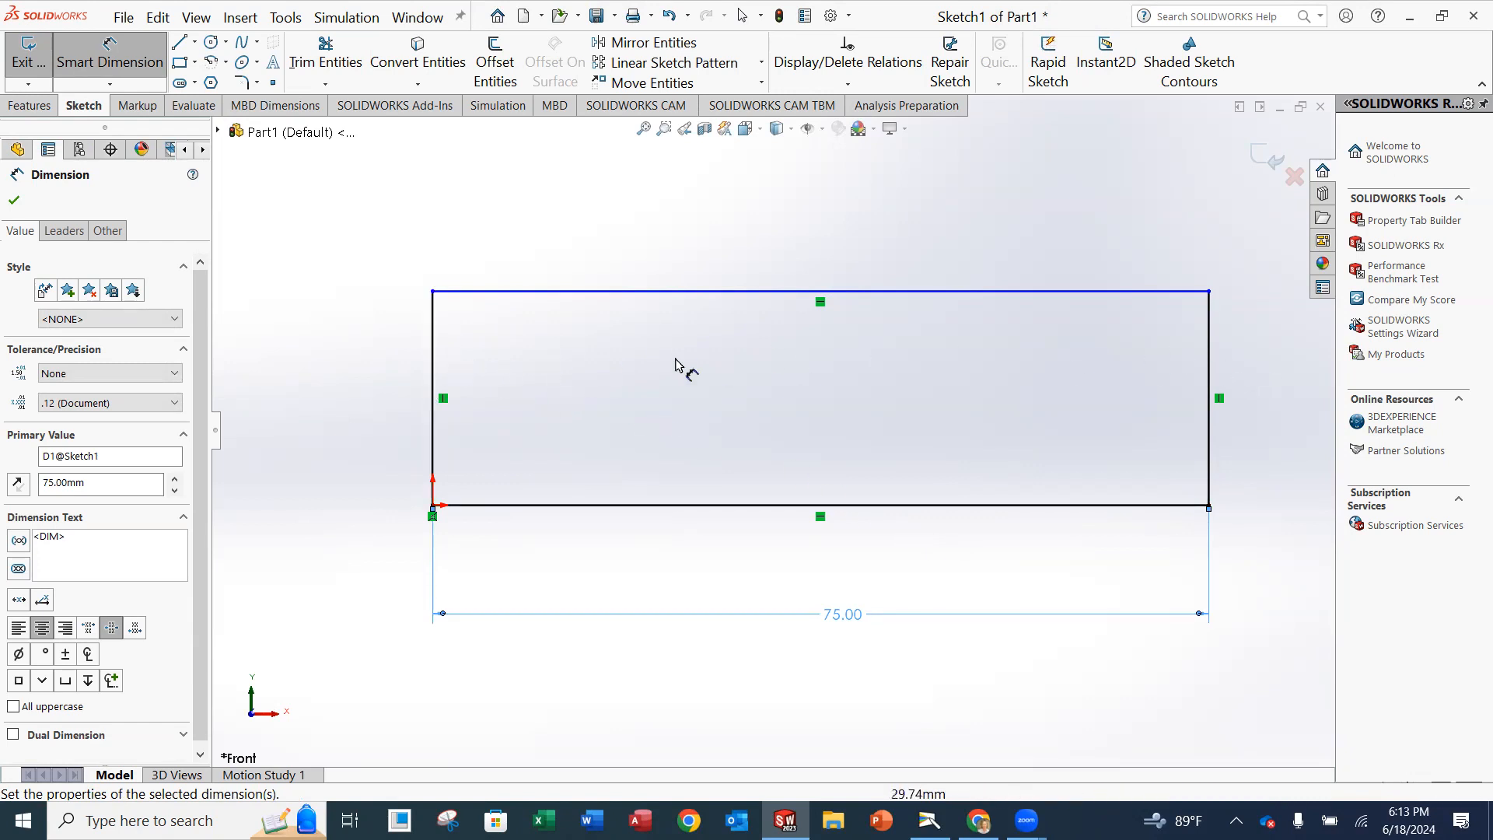
# - Dimension the rectangle's left edge, set its height to 25 mm, and rebuild to exit the sketch
pyautogui.click(433, 357)
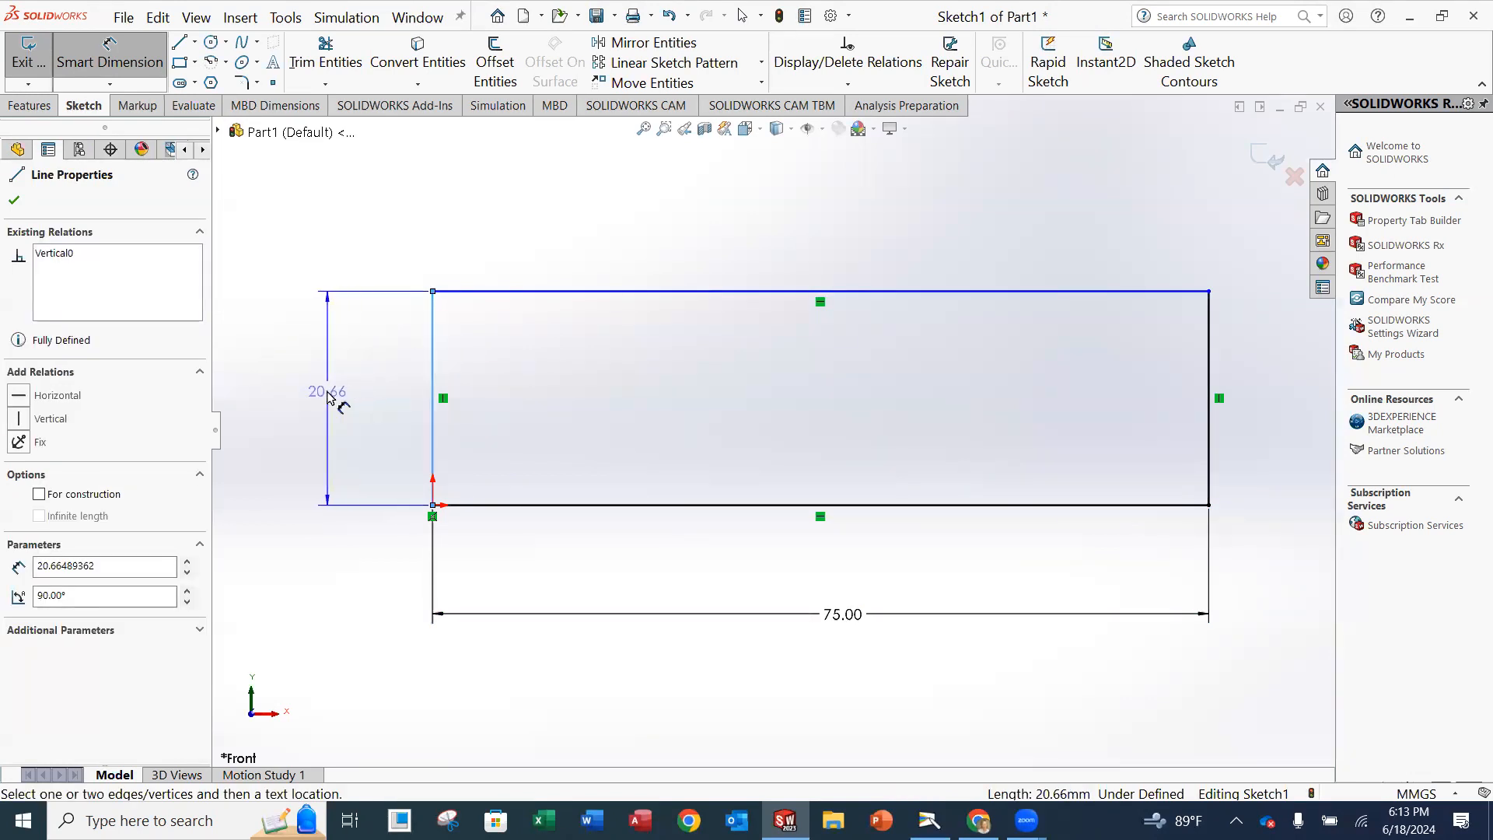
pyautogui.click(335, 475)
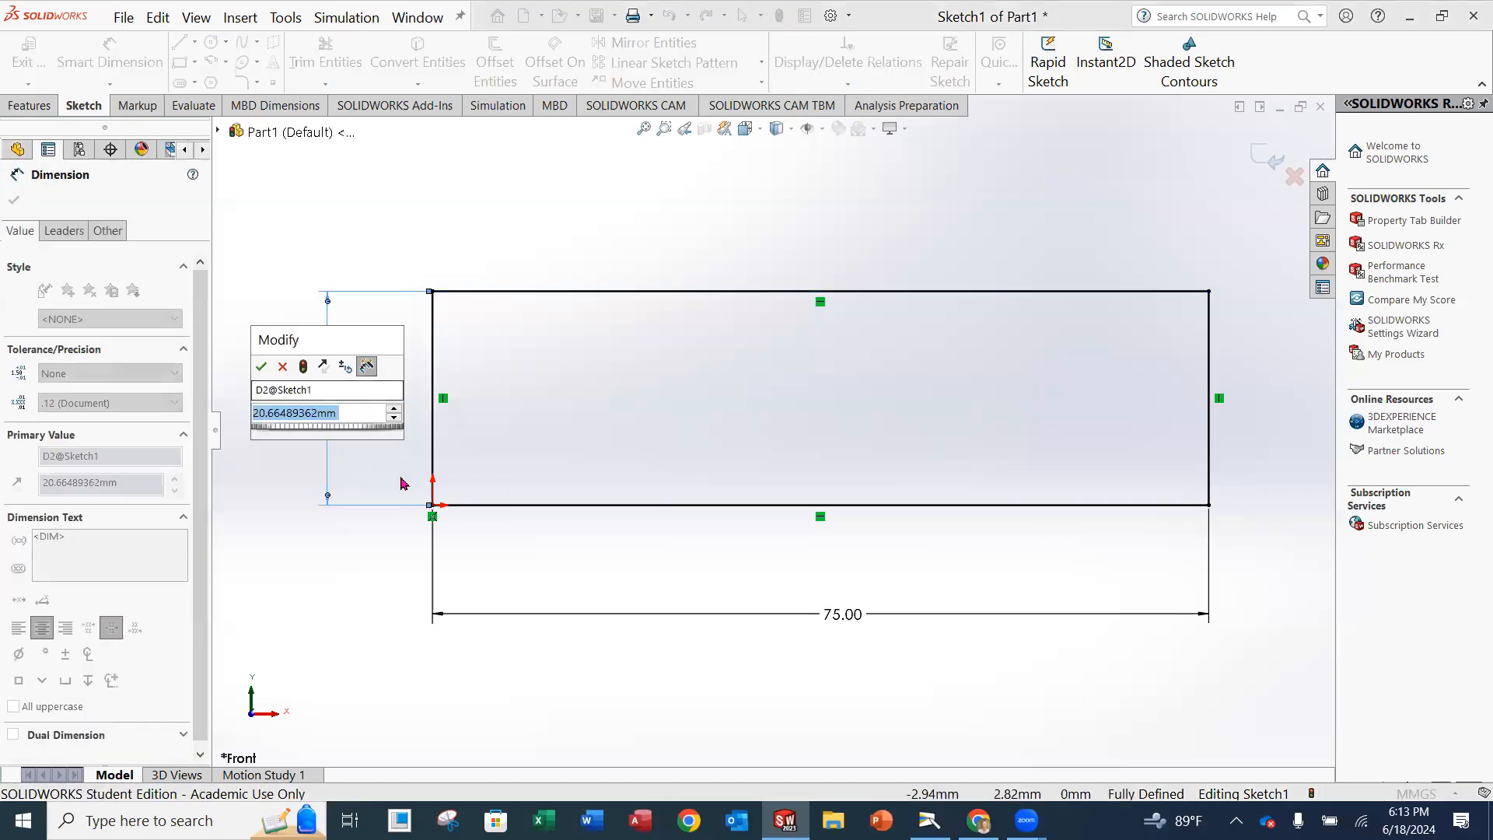
pyautogui.write('25')
pyautogui.press('Return')
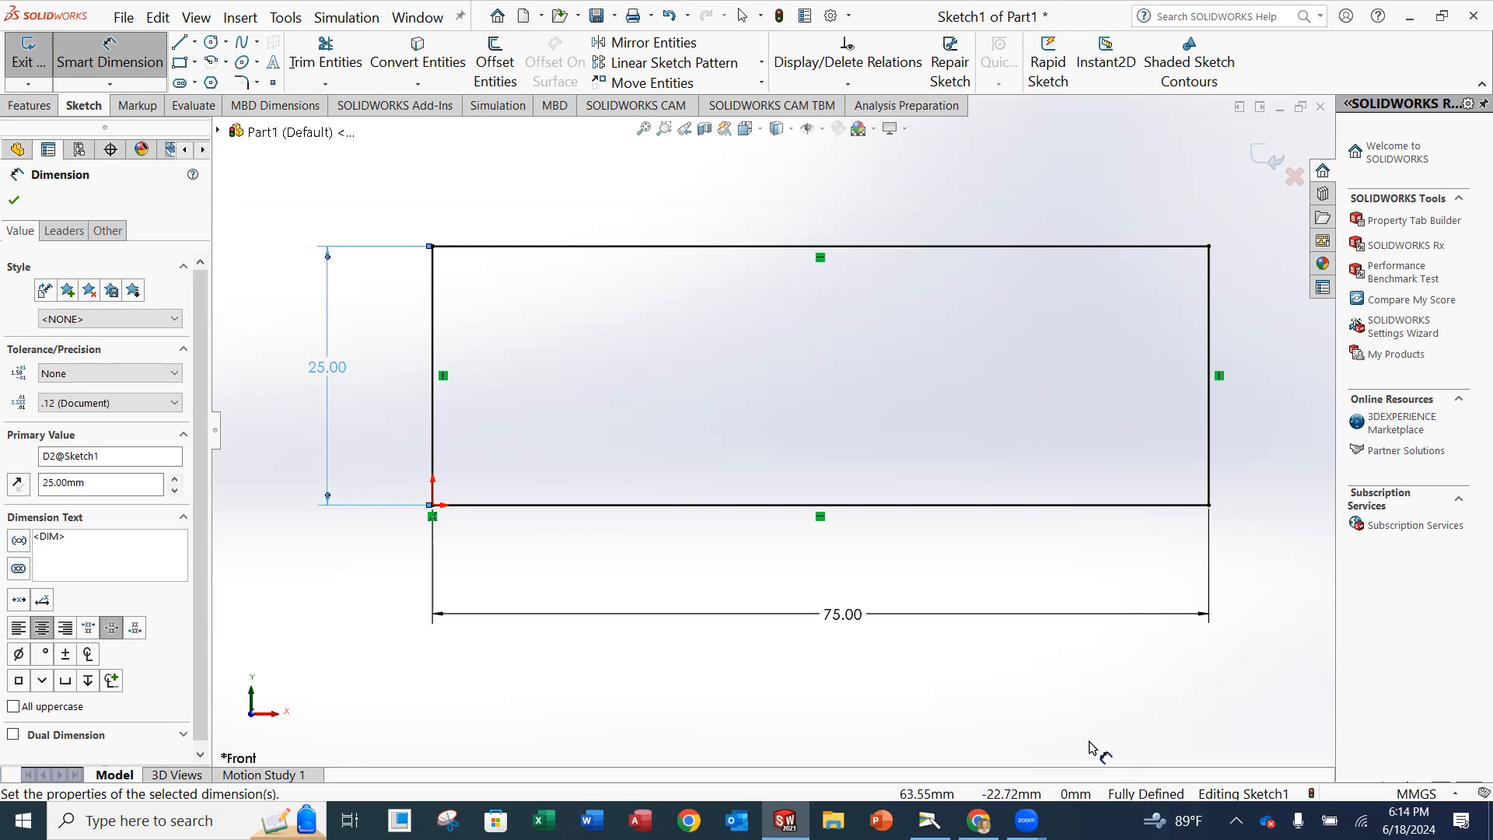
pyautogui.click(14, 201)
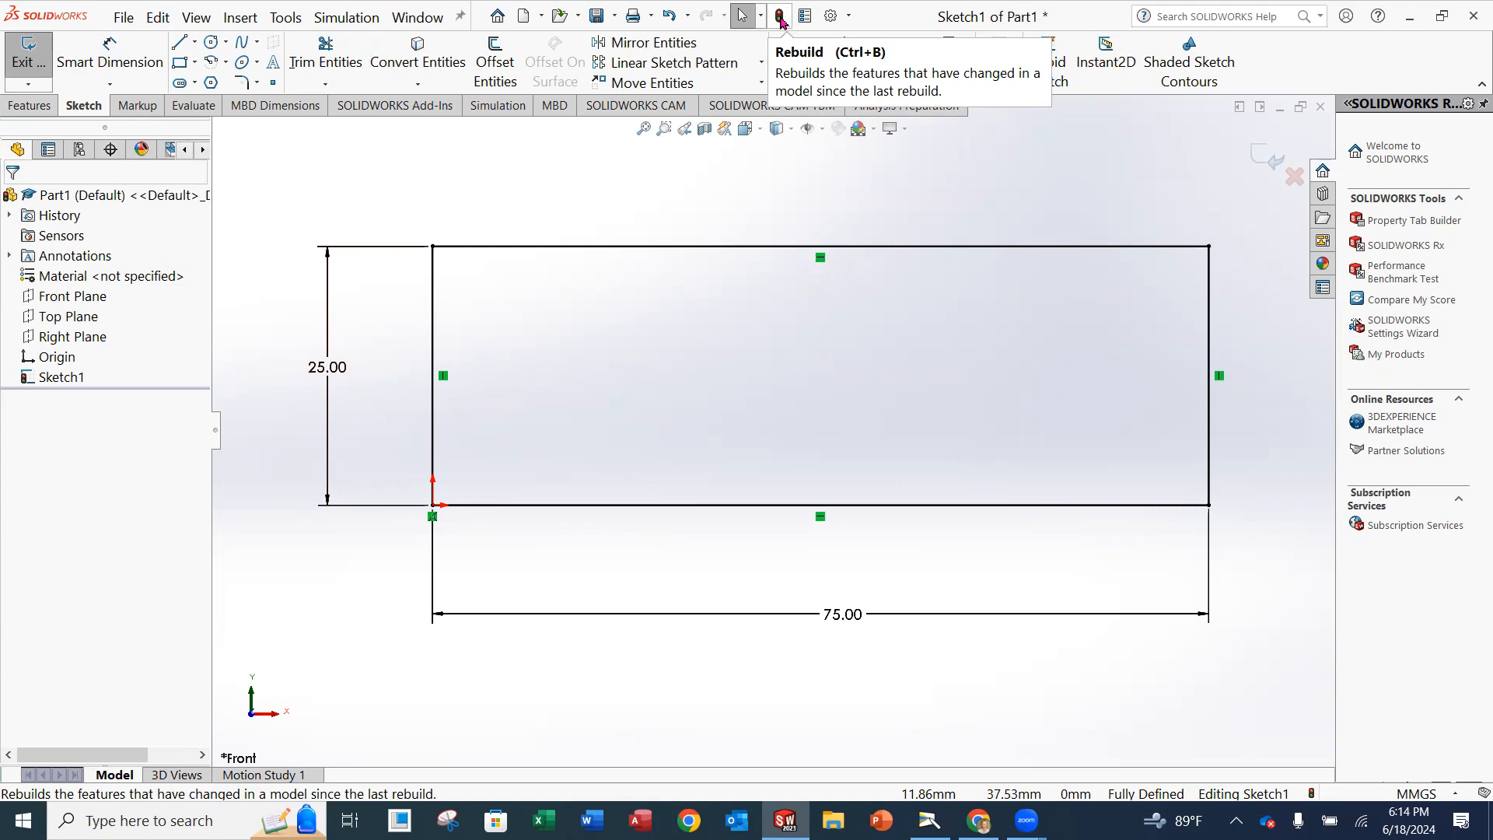
pyautogui.click(781, 17)
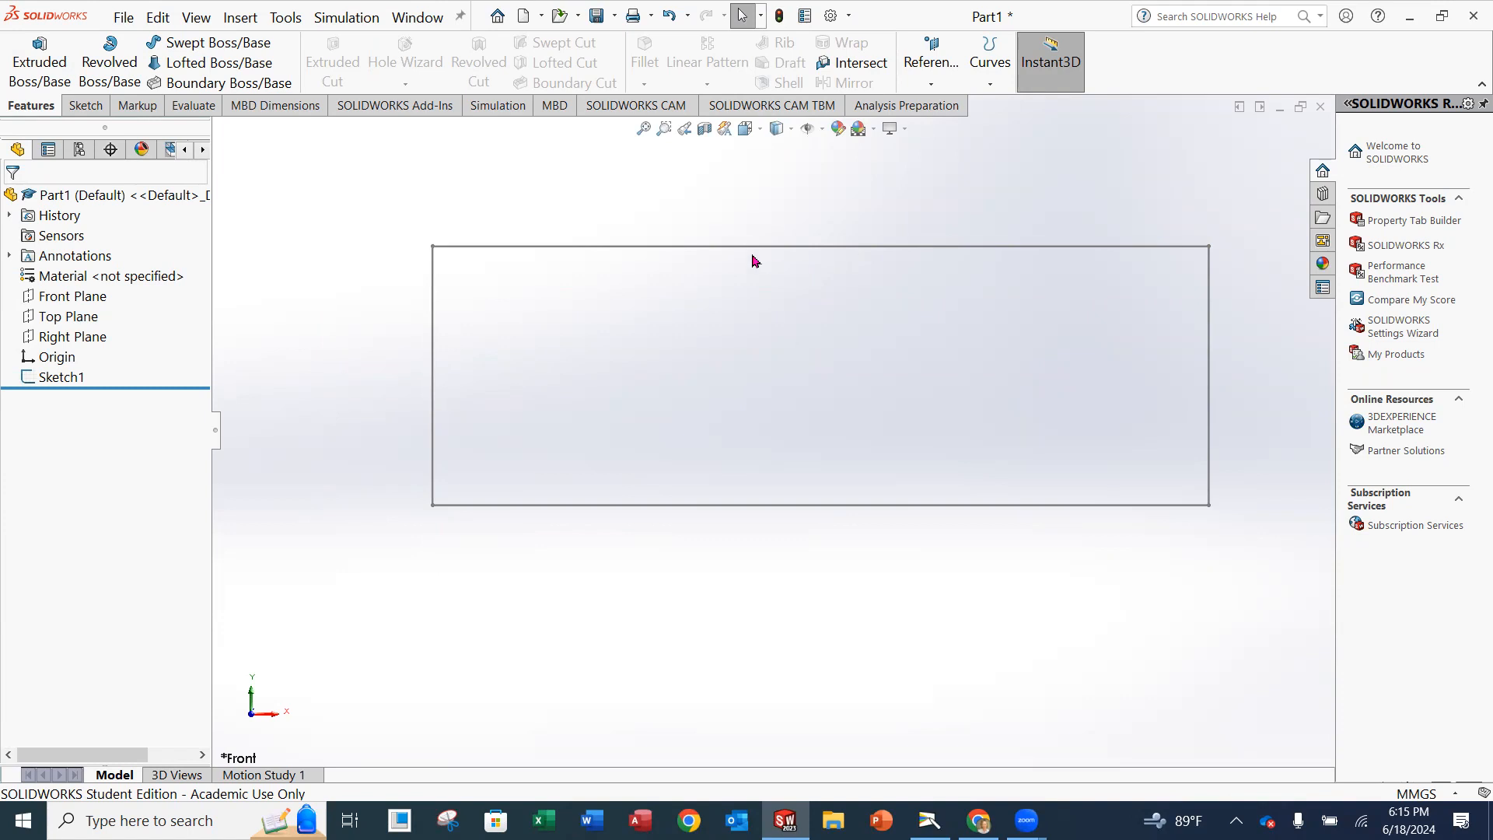
pyautogui.click(57, 379)
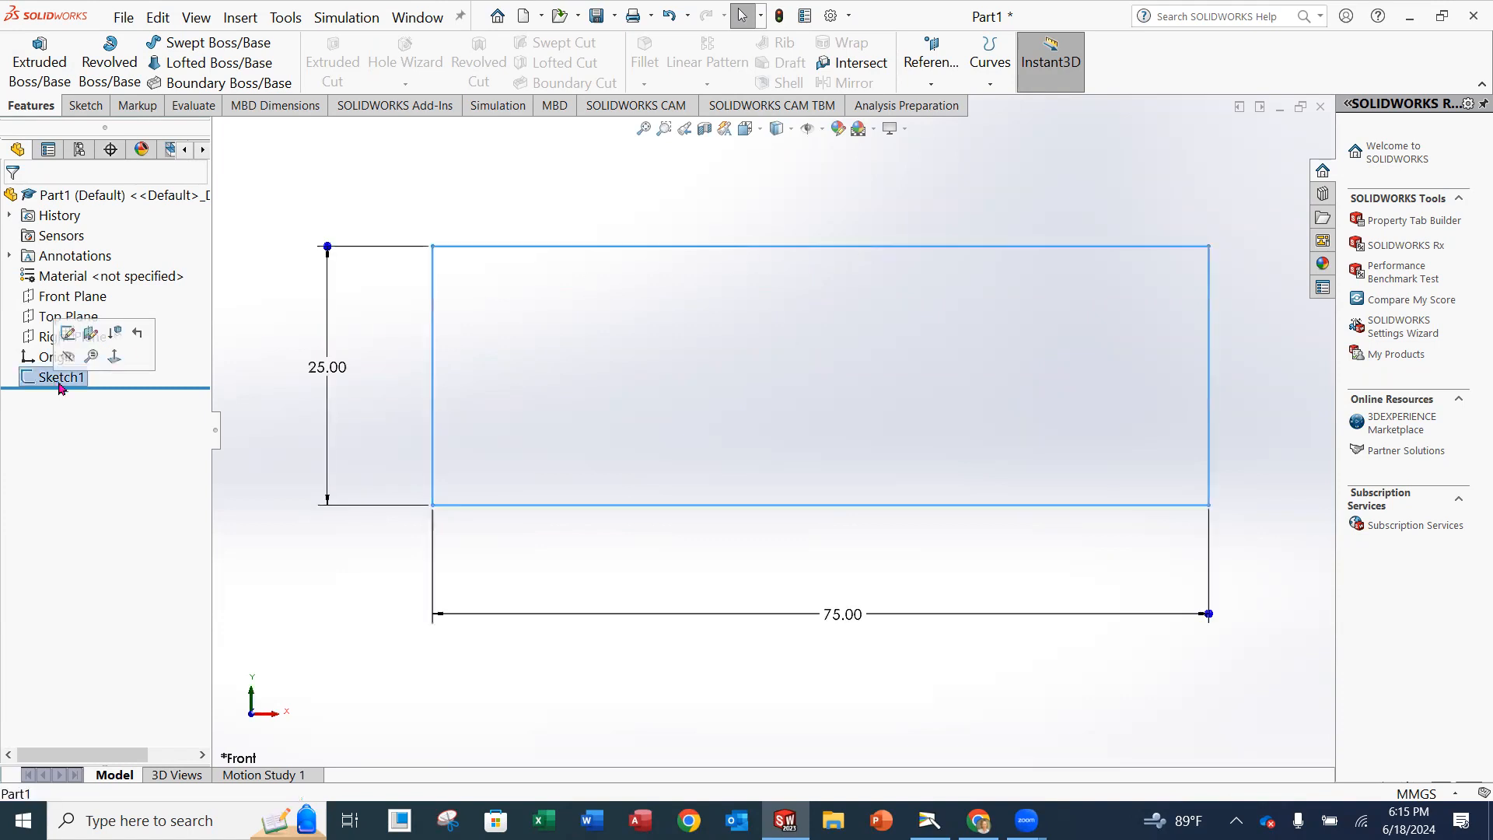
pyautogui.click(262, 465)
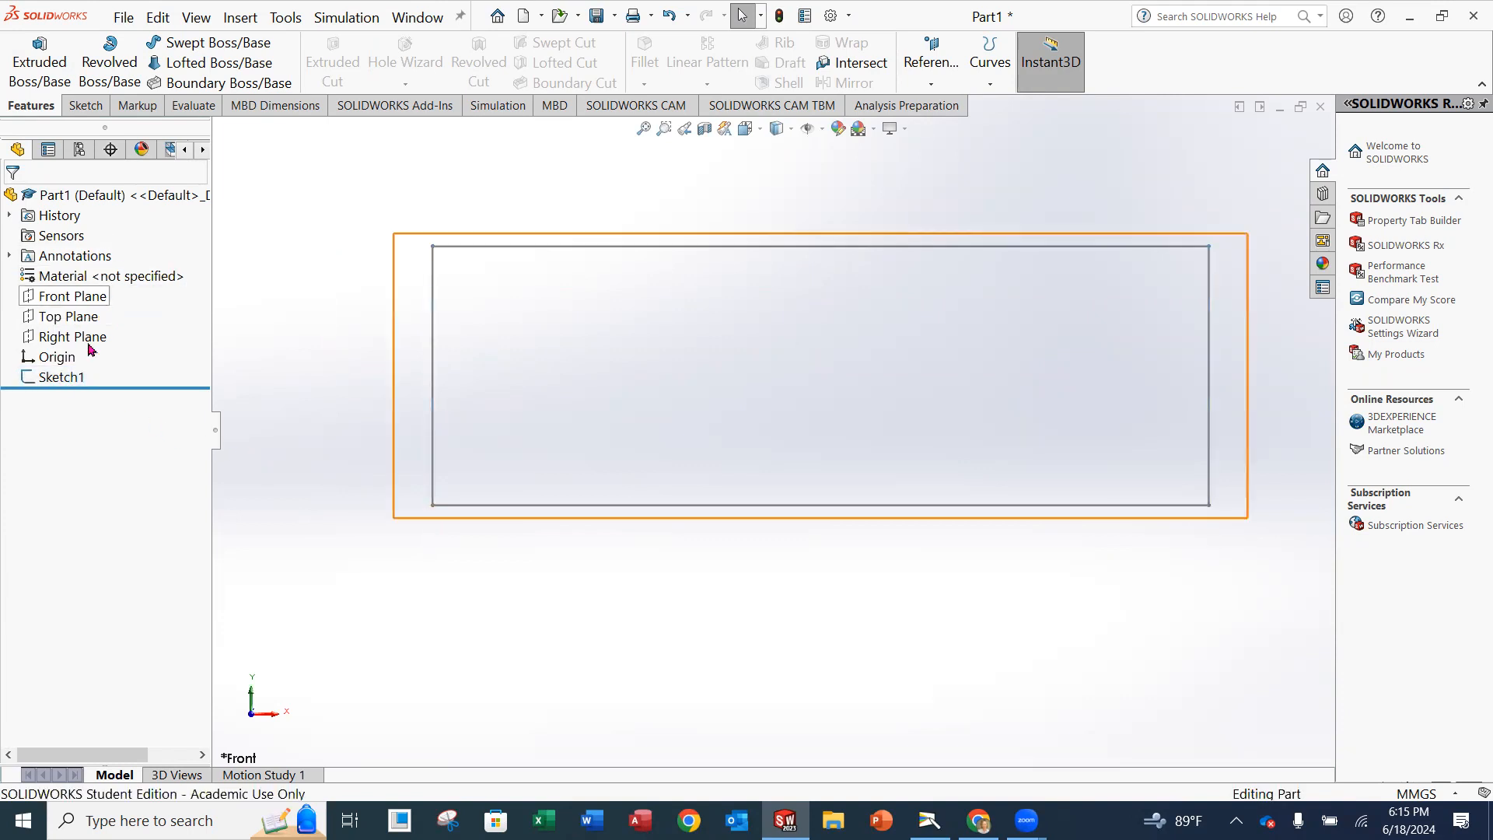
pyautogui.click(65, 378)
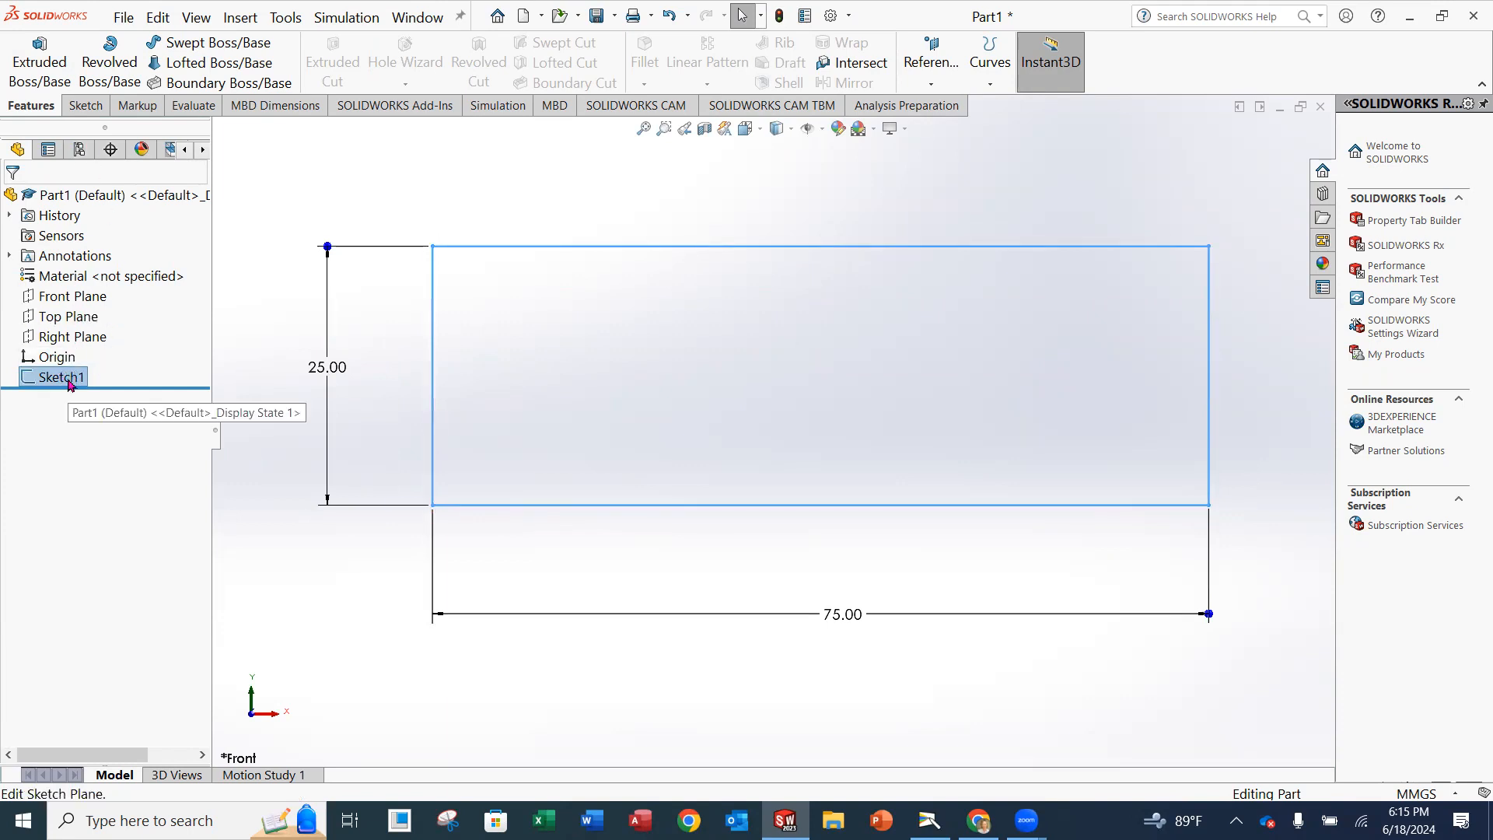
pyautogui.click(37, 78)
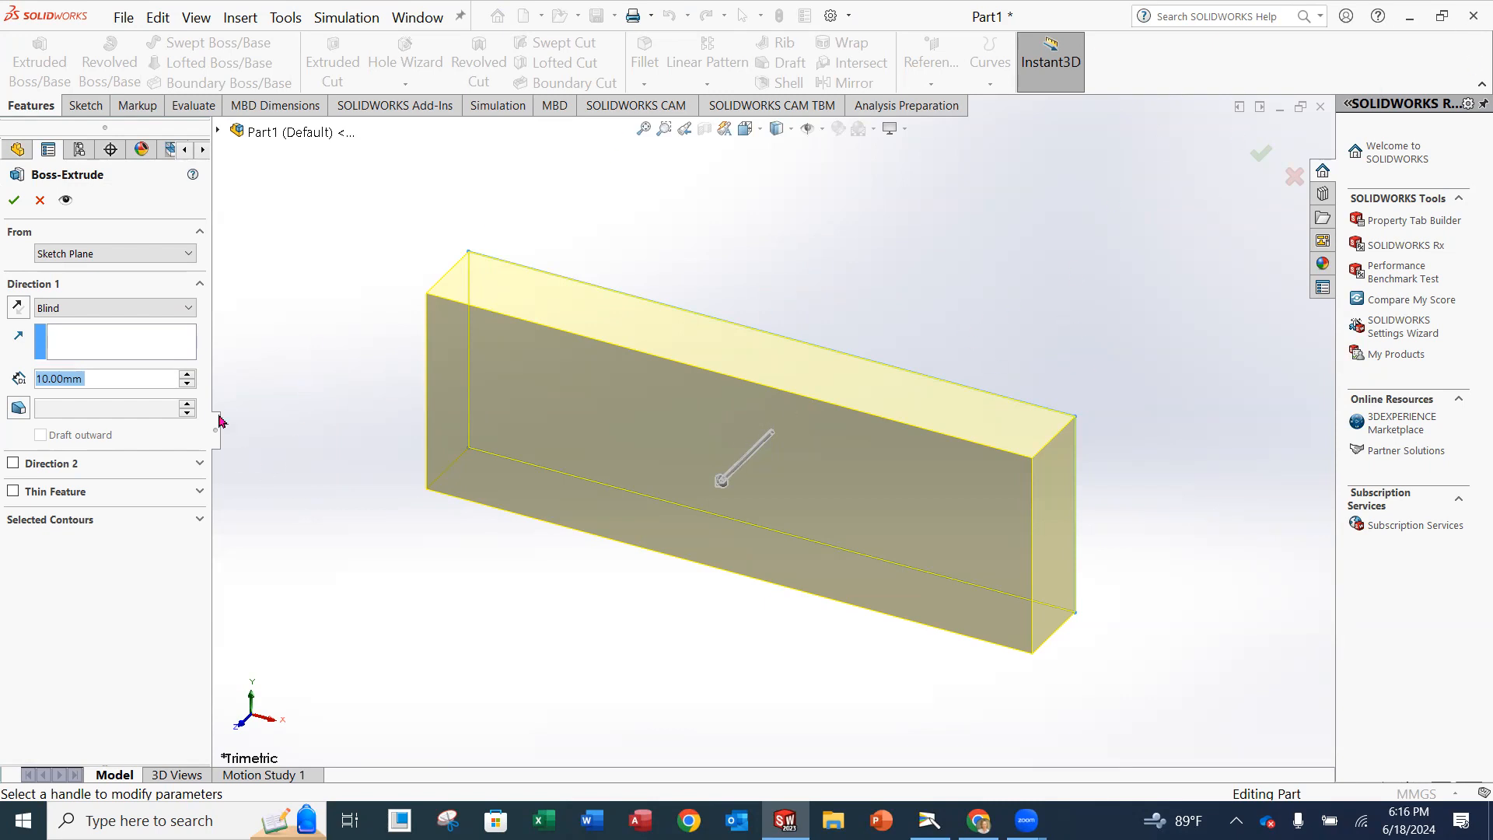
pyautogui.click(40, 200)
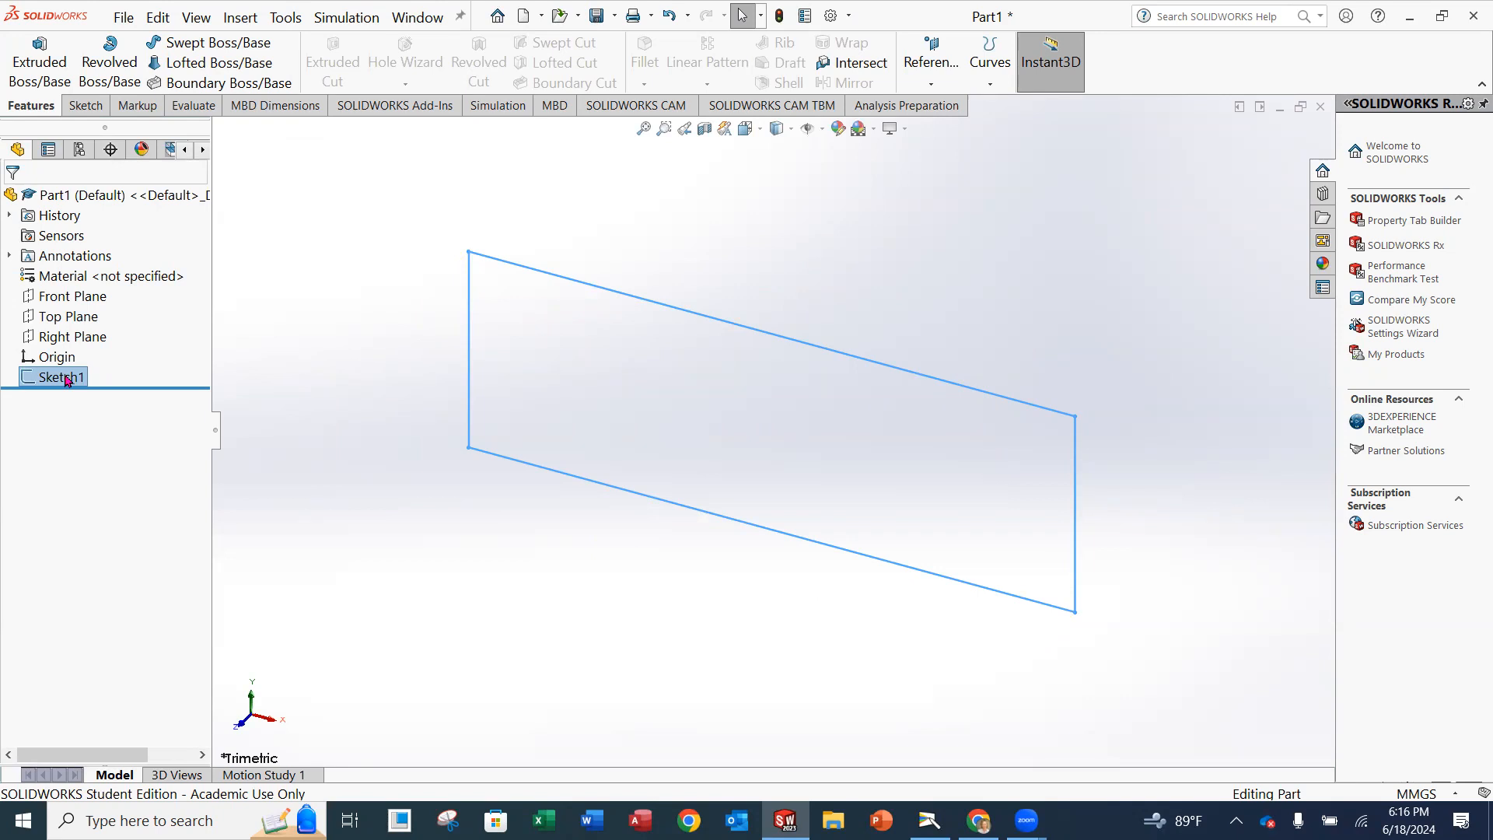
# - Edit the rectangle sketch to set its height to 50 mm, and exit the sketch
pyautogui.click(360, 382)
pyautogui.click(65, 381)
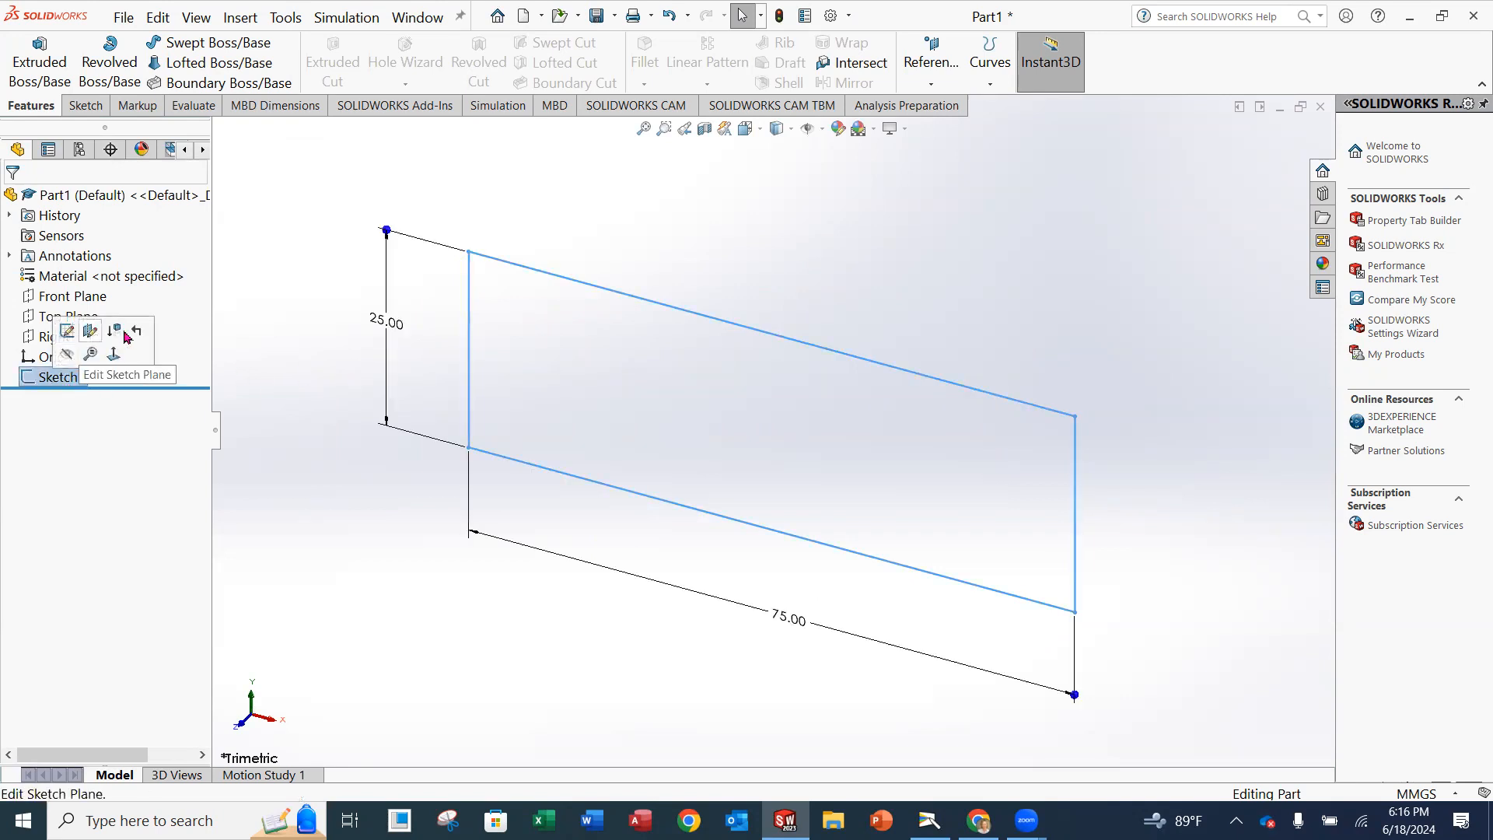
pyautogui.click(35, 380)
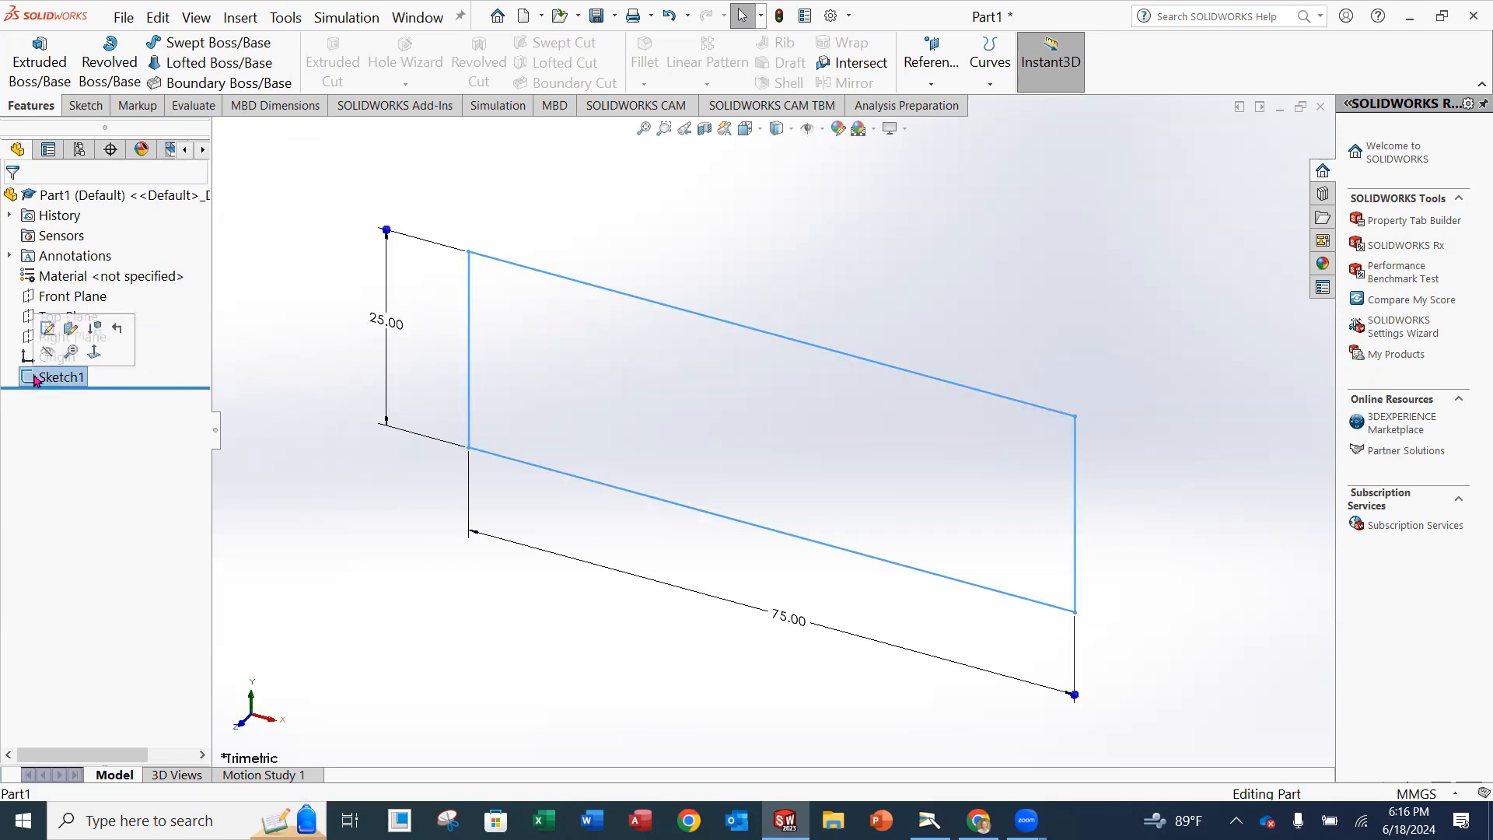
pyautogui.click(47, 330)
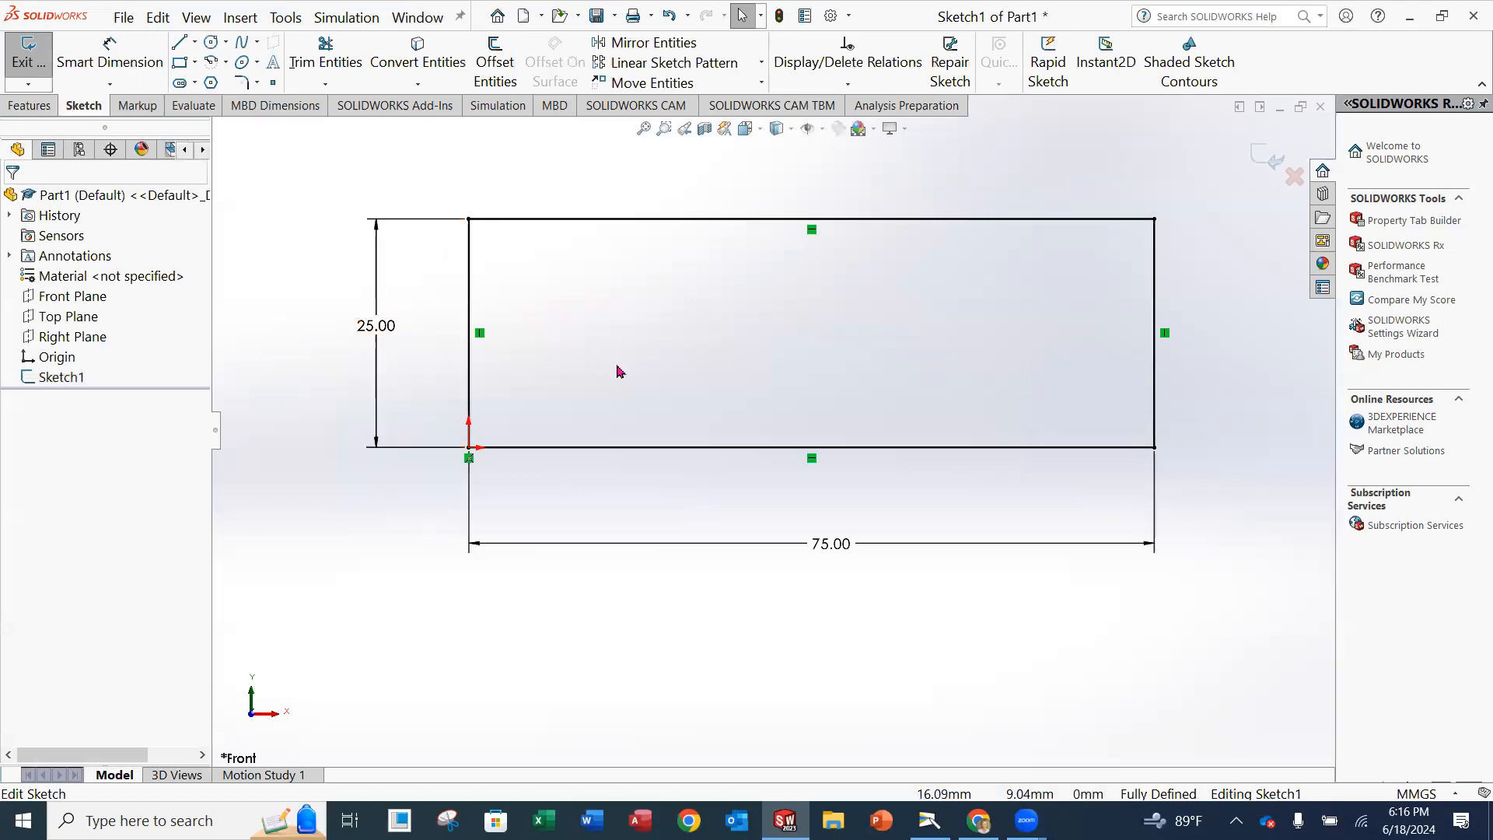
pyautogui.doubleClick(388, 327)
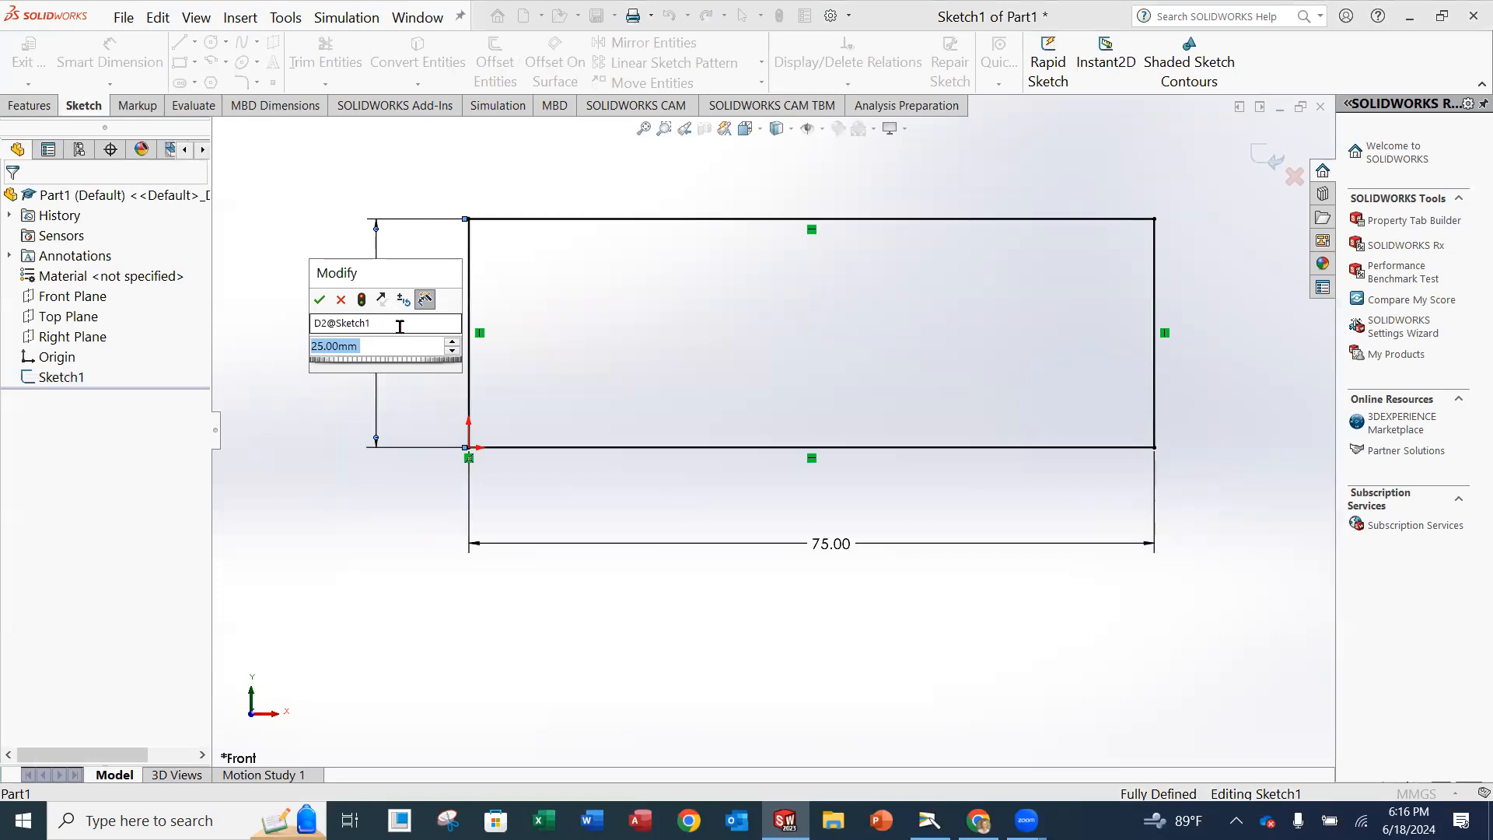
pyautogui.write('50')
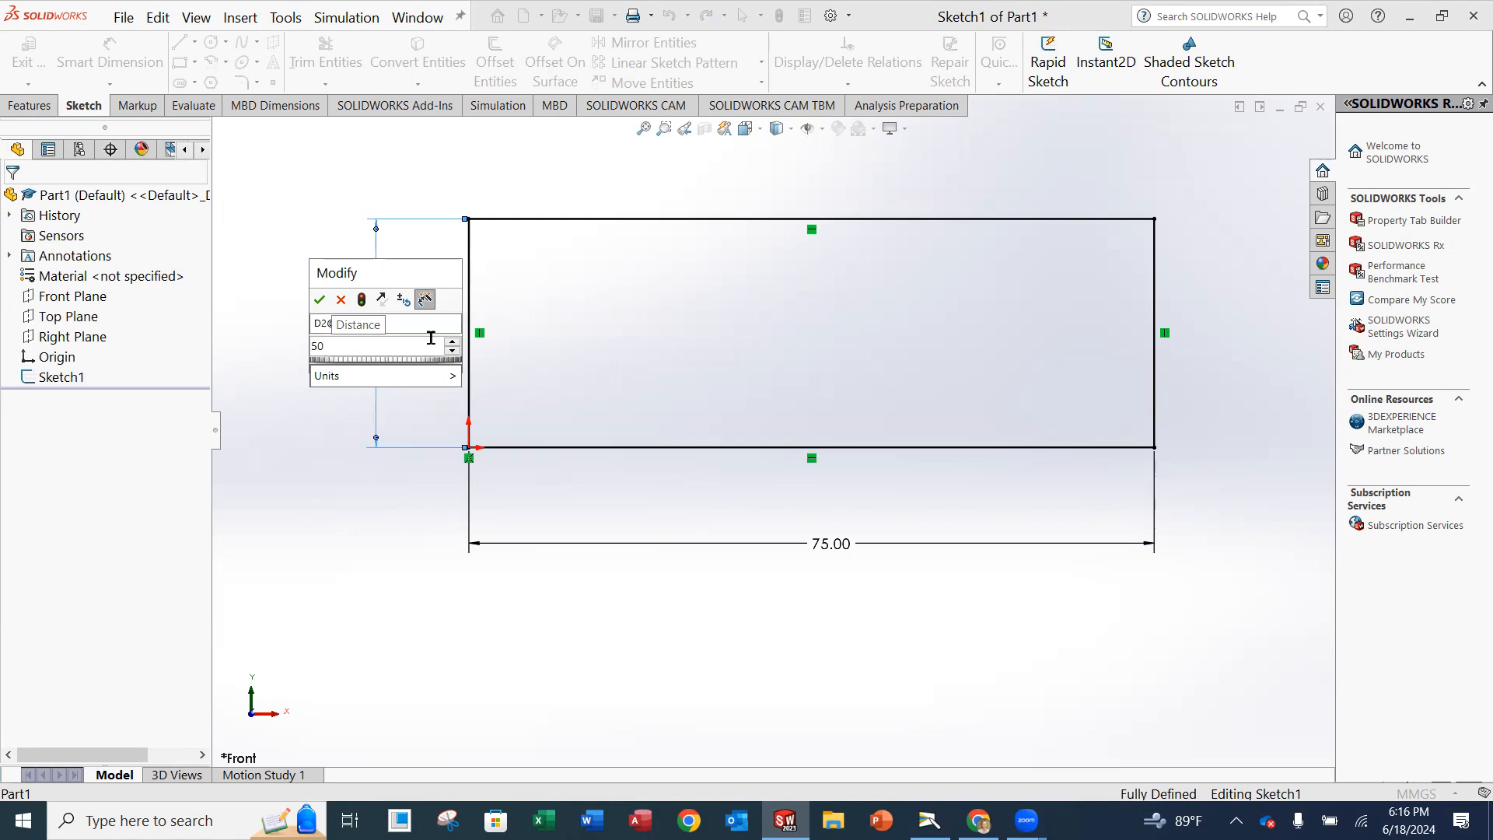
pyautogui.press('Return')
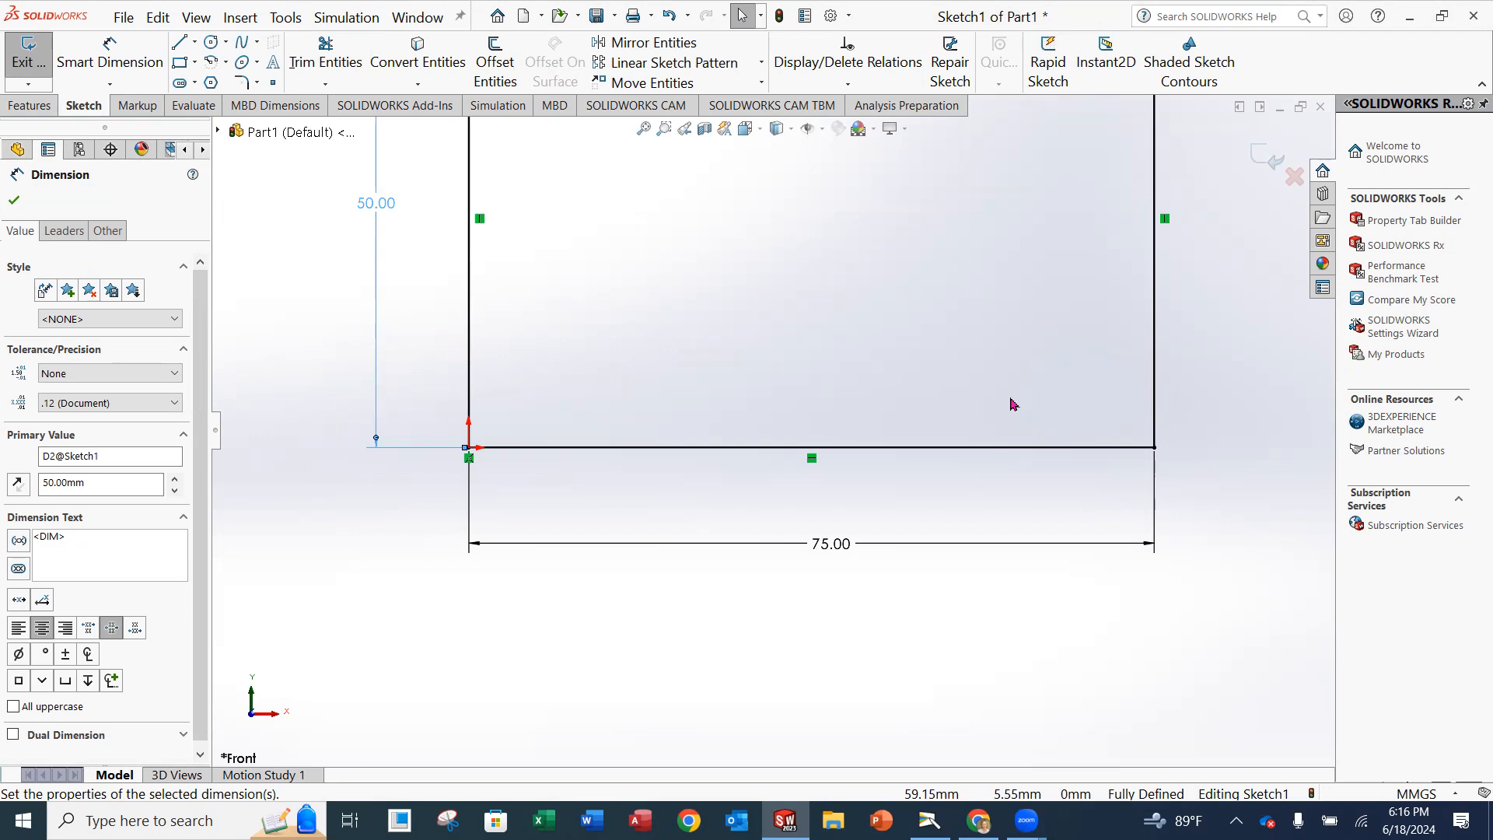
pyautogui.click(643, 129)
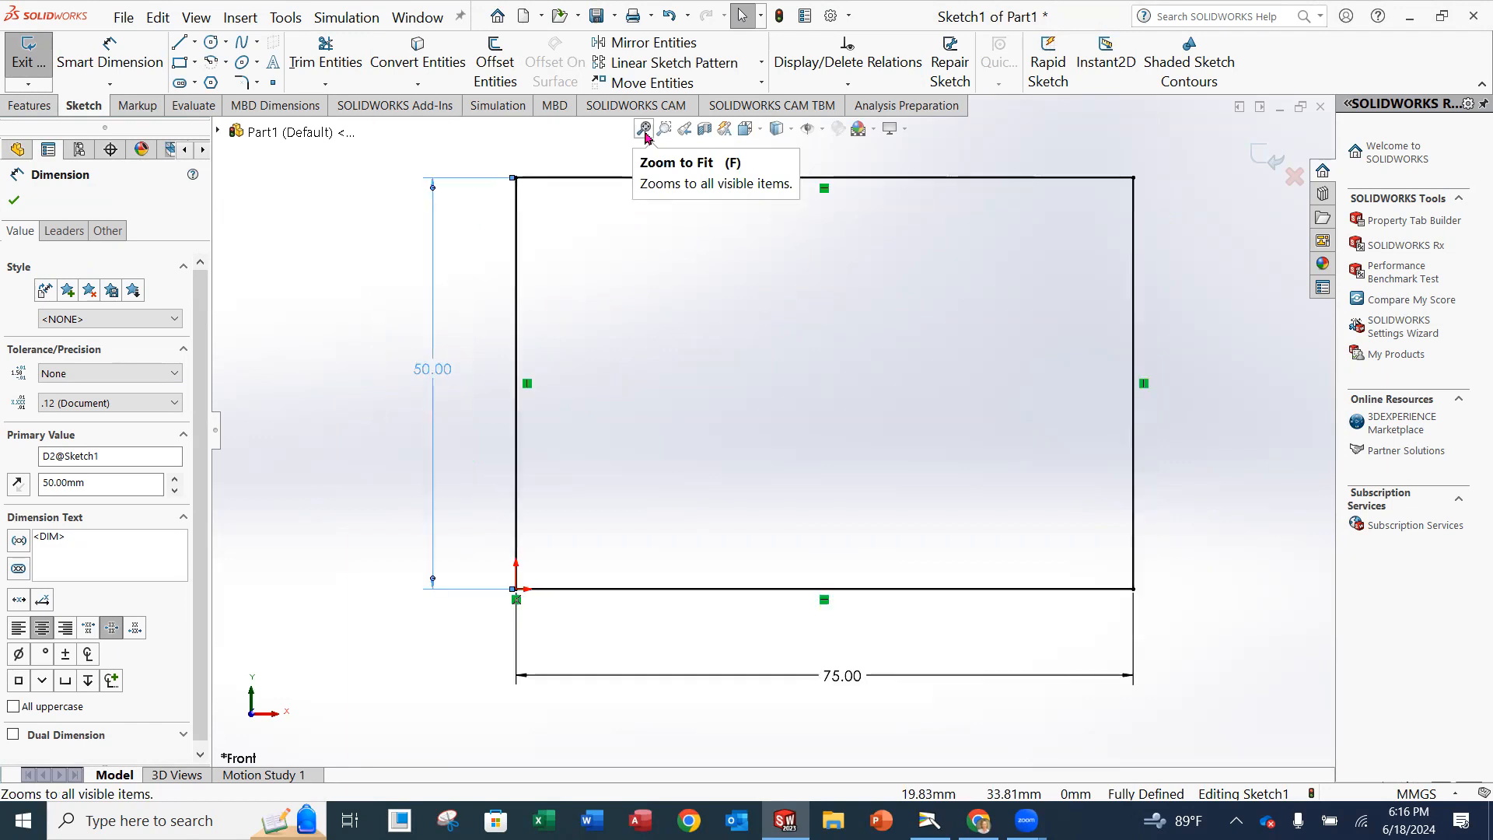
pyautogui.click(1246, 464)
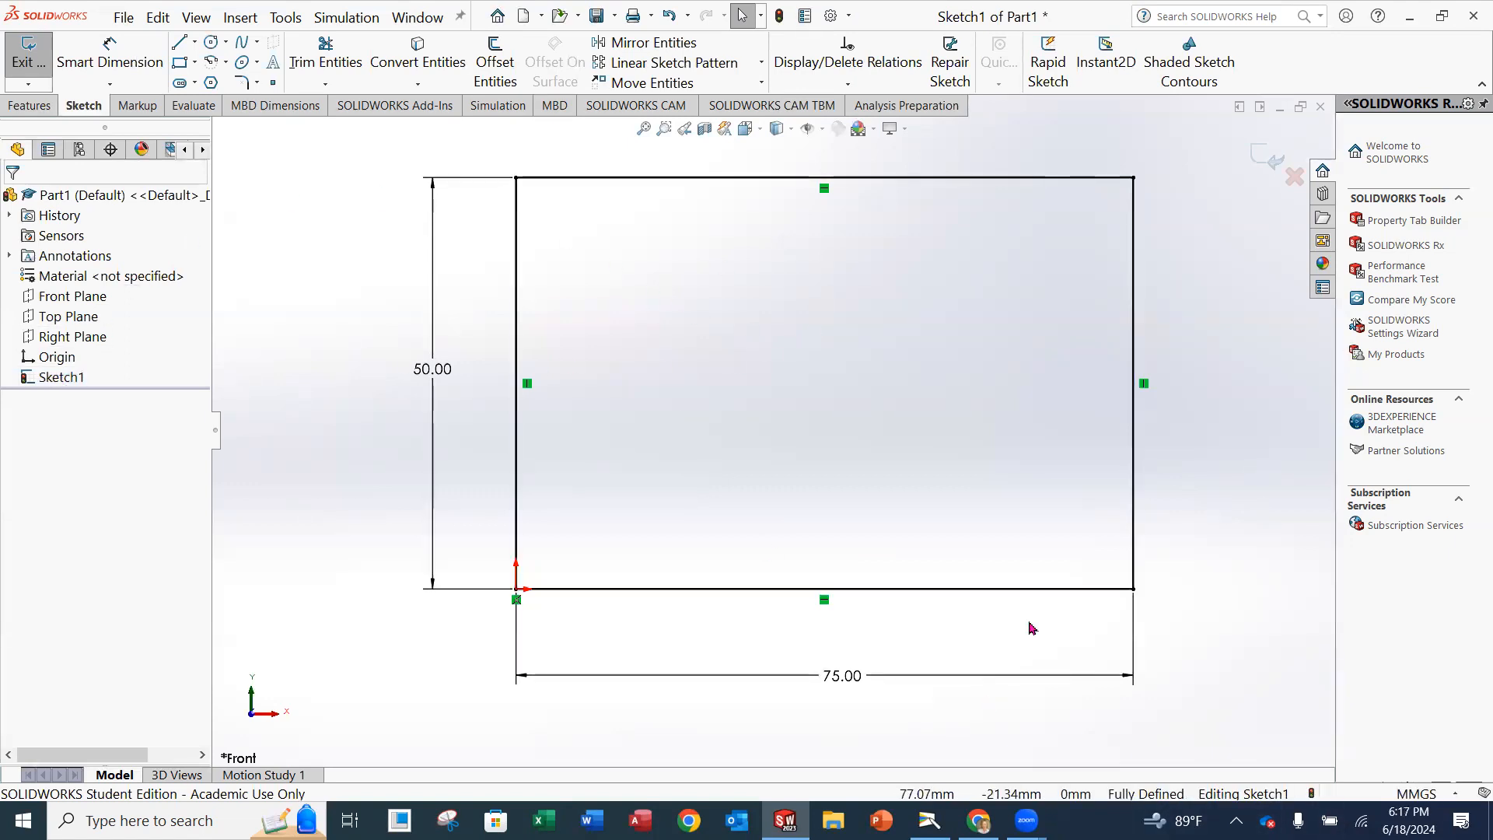
pyautogui.click(28, 56)
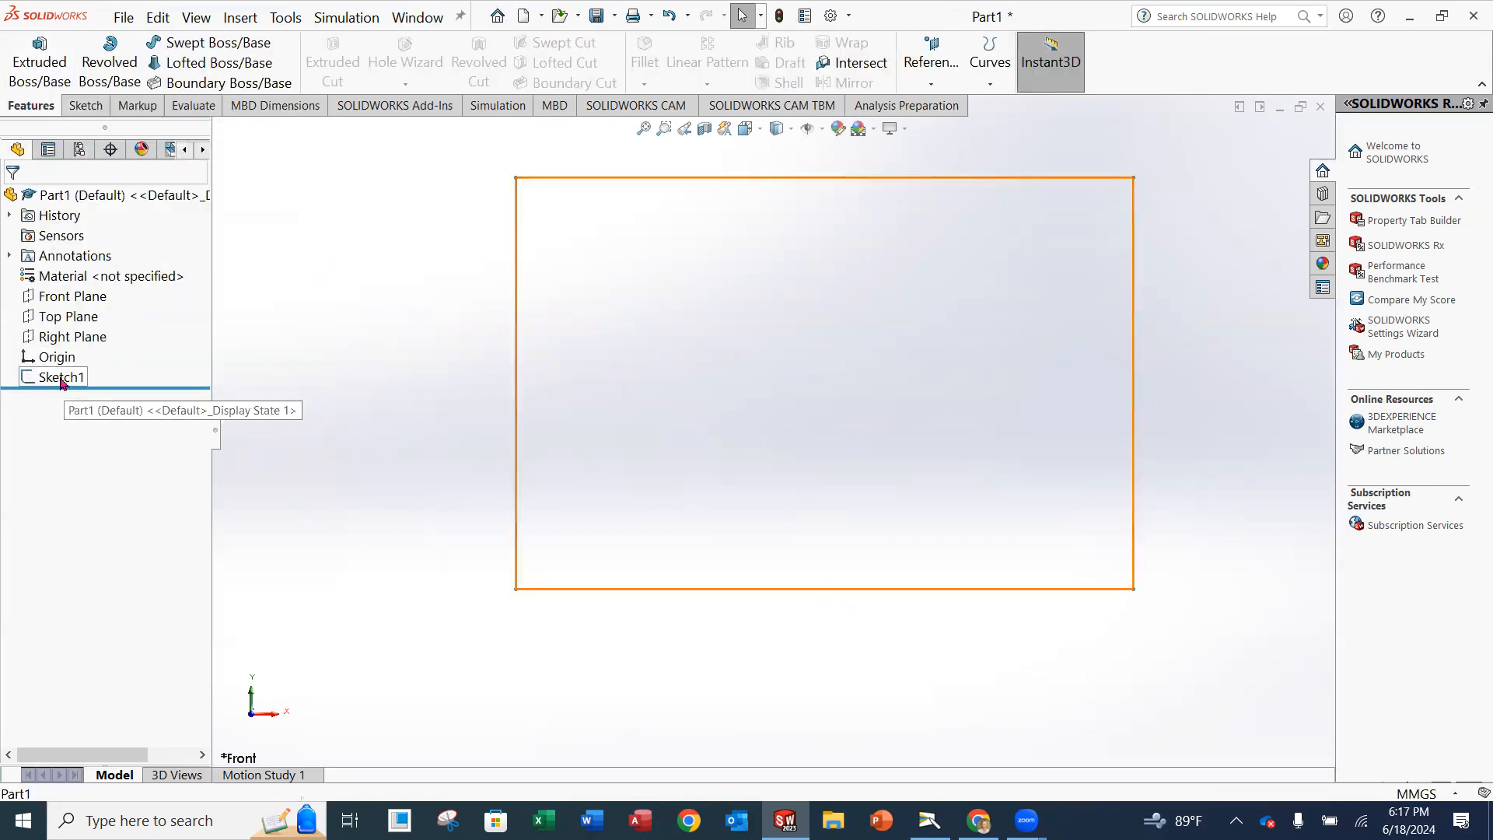
# - Extrude the rectangle sketch as a blind boss to a depth of 15 mm
pyautogui.click(61, 379)
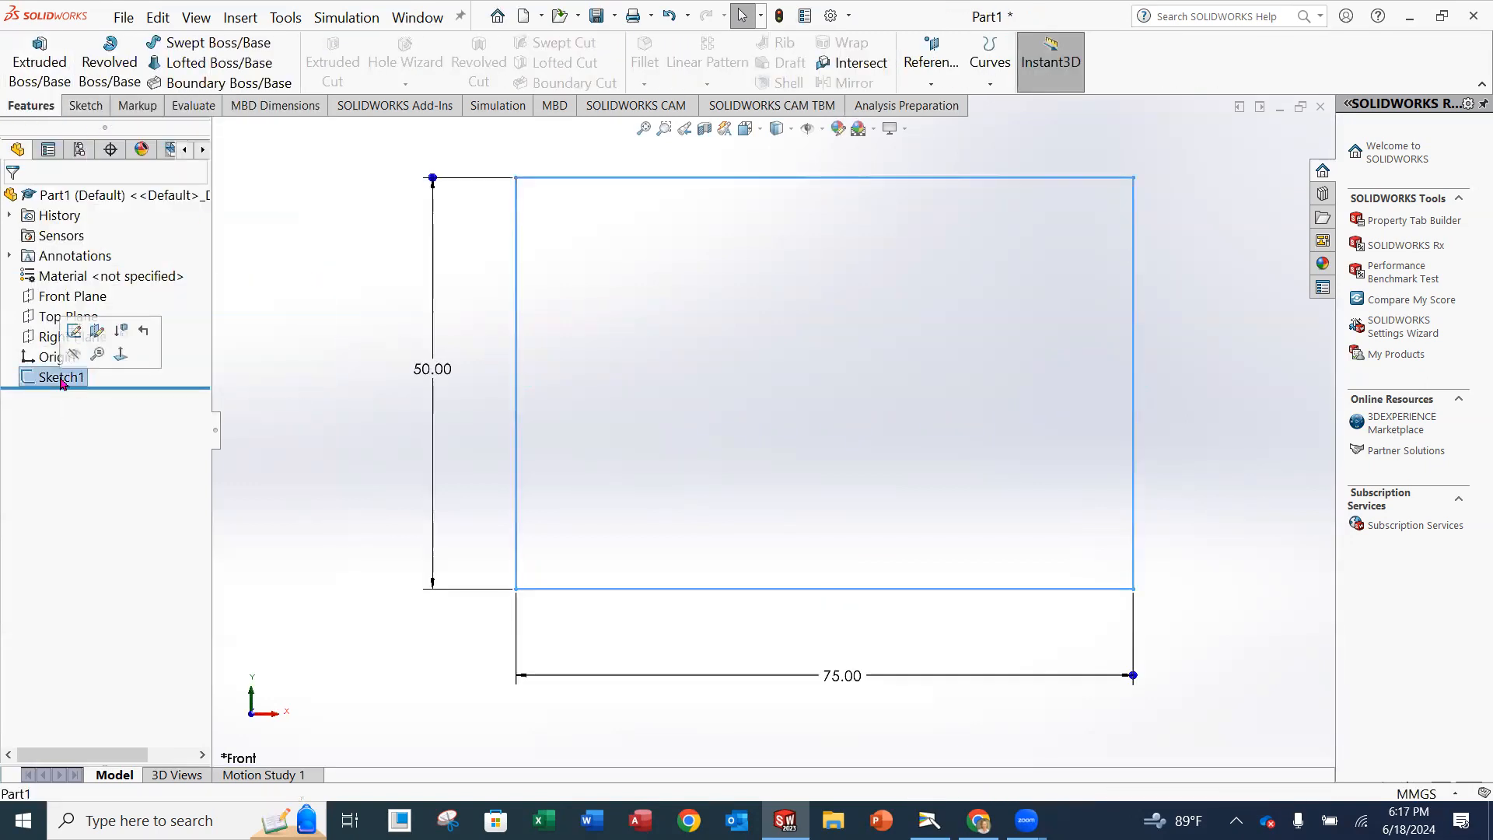
pyautogui.click(43, 75)
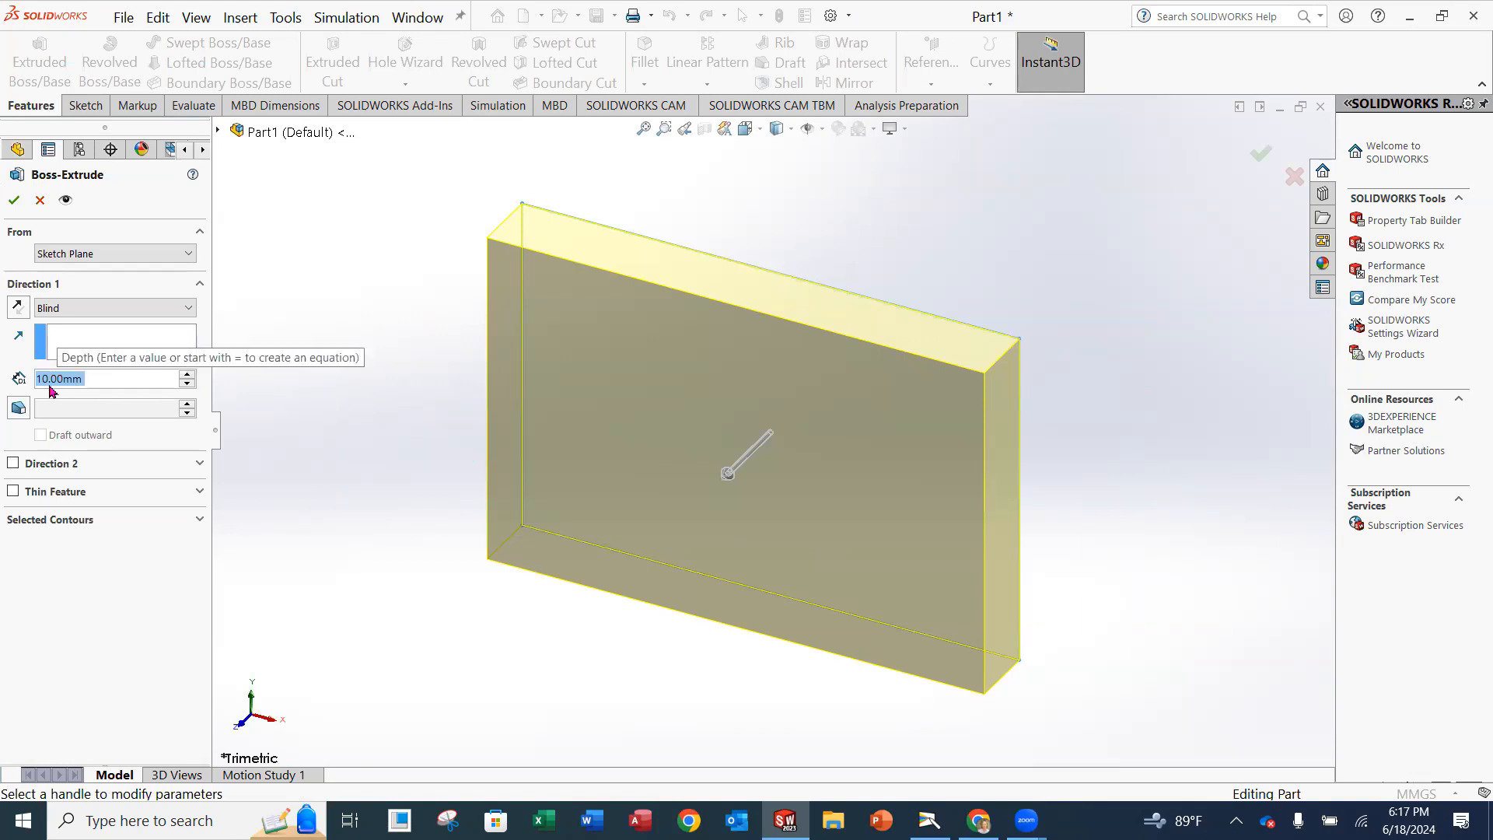
pyautogui.write('15')
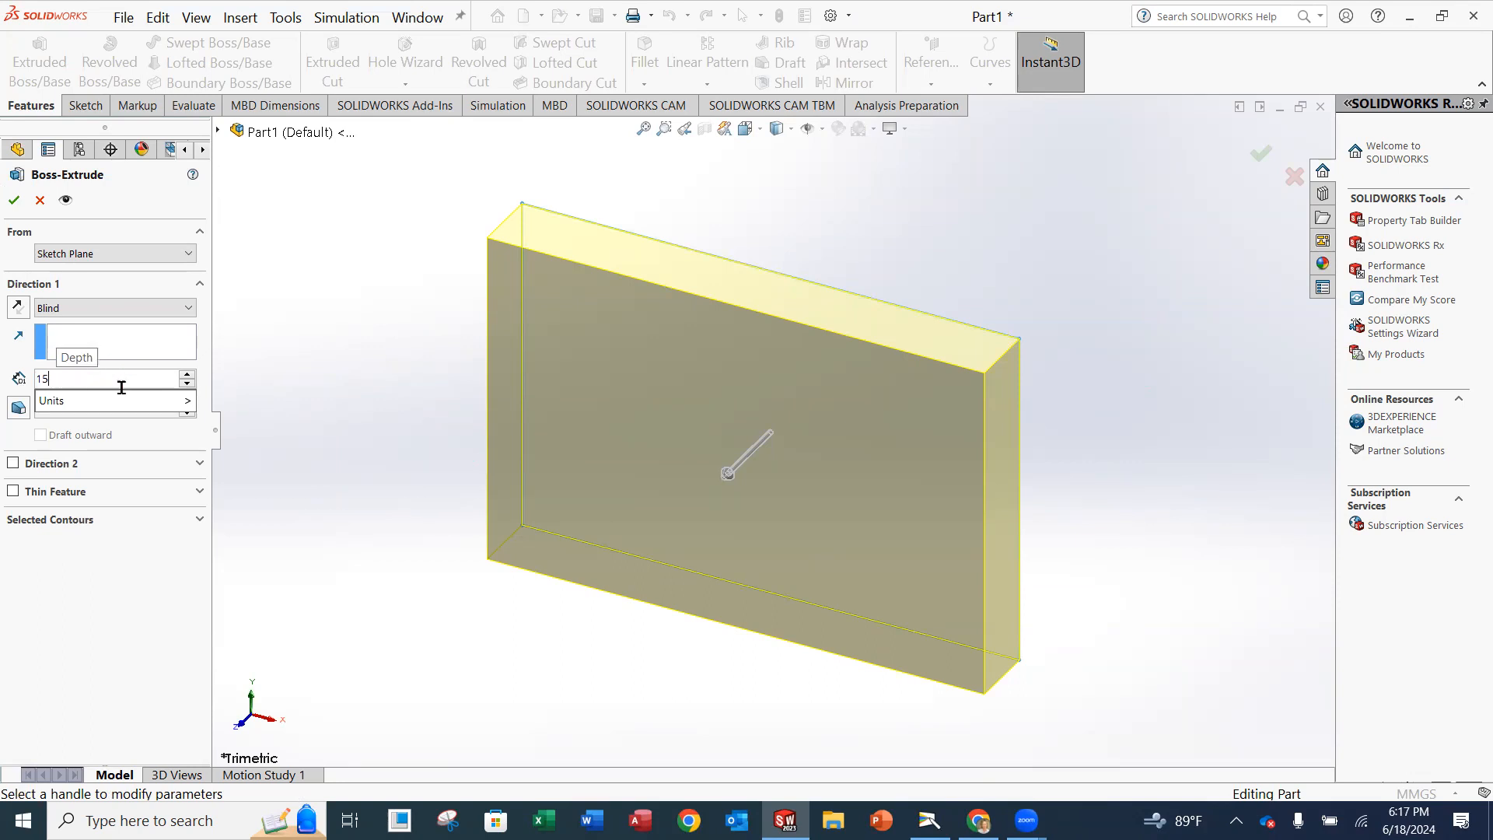
pyautogui.press('Return')
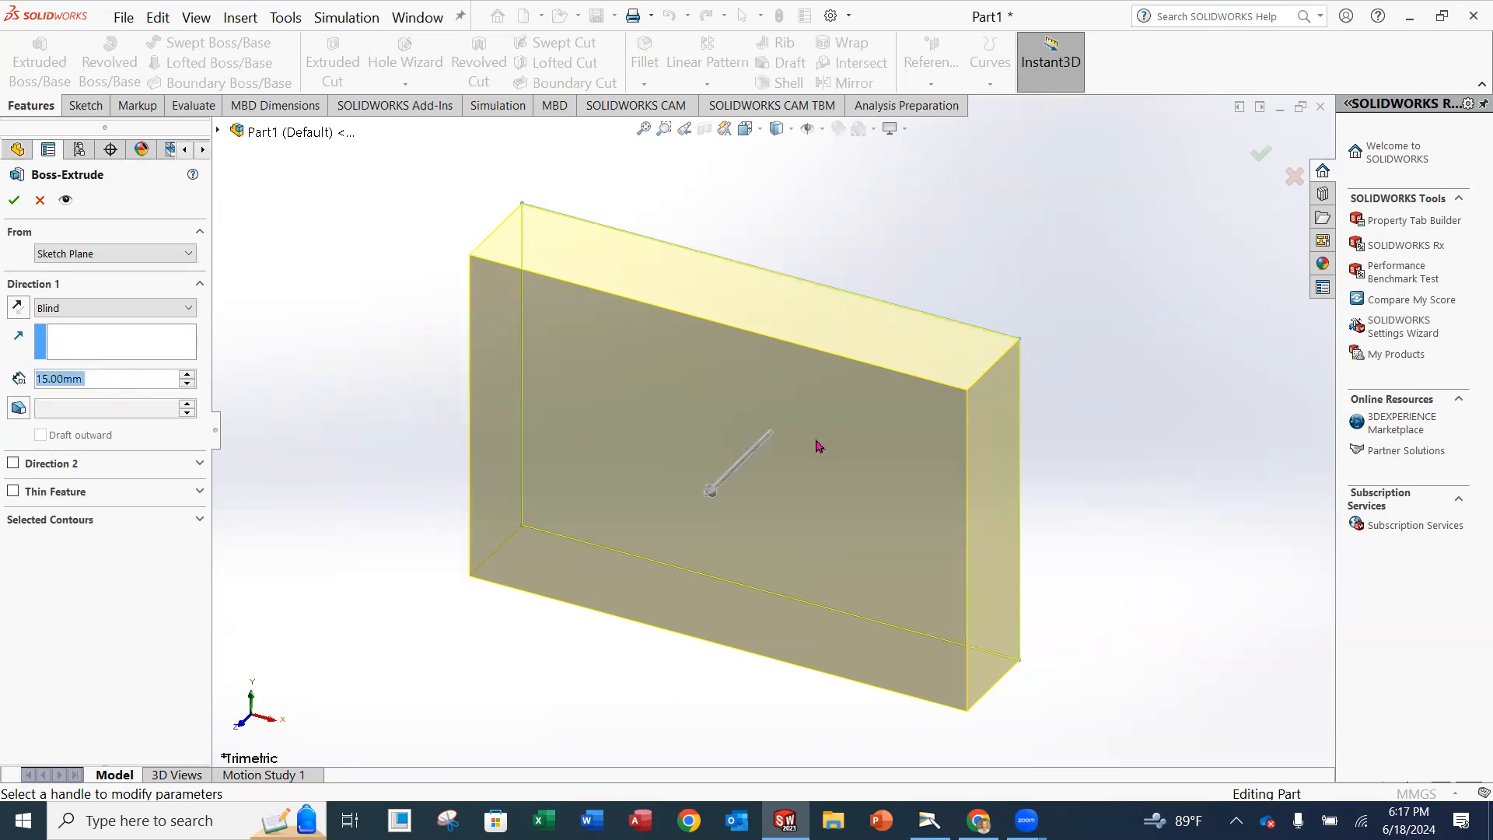
pyautogui.click(17, 205)
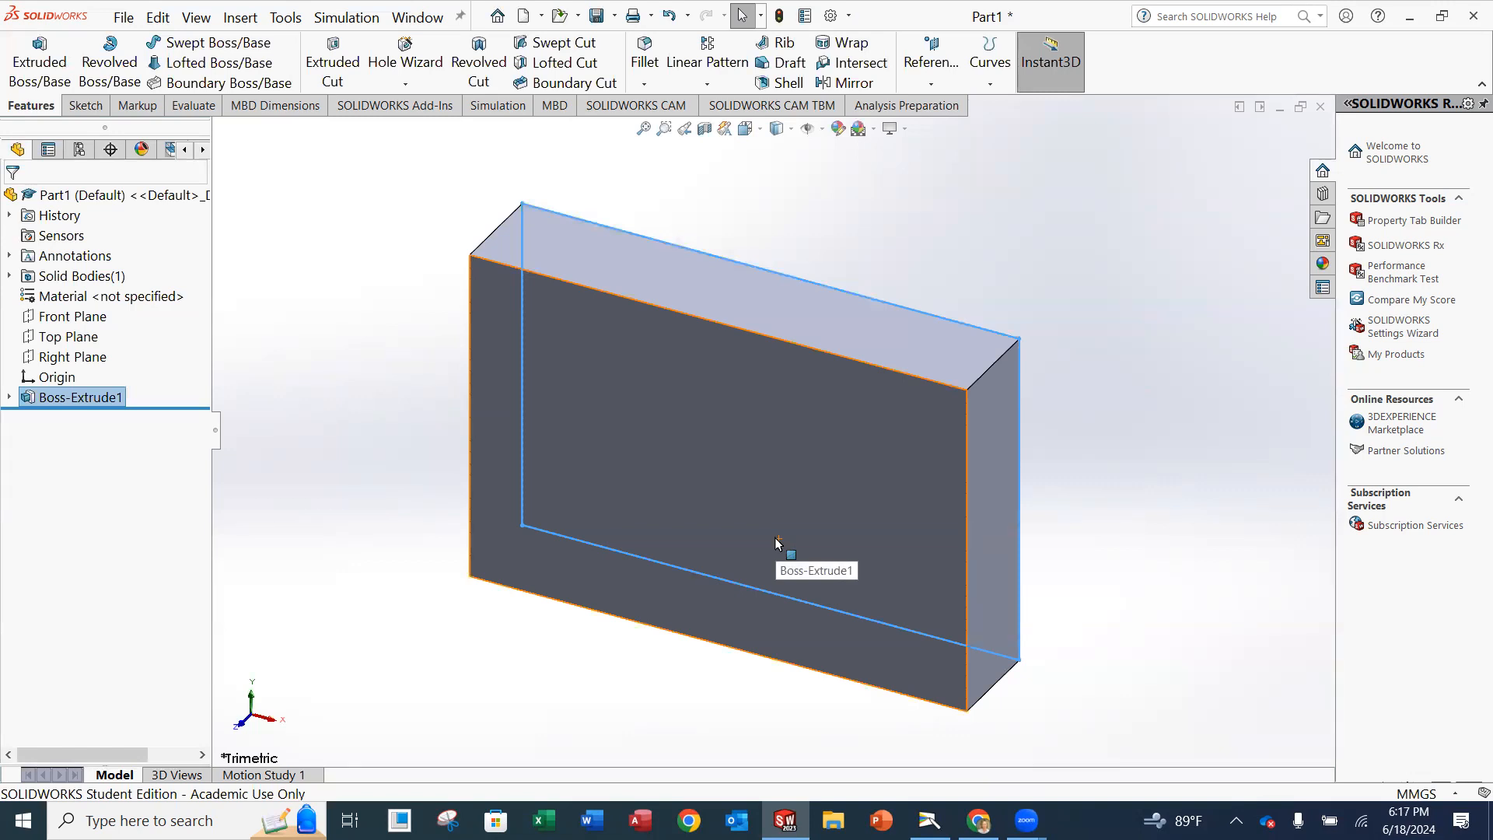
pyautogui.click(1177, 269)
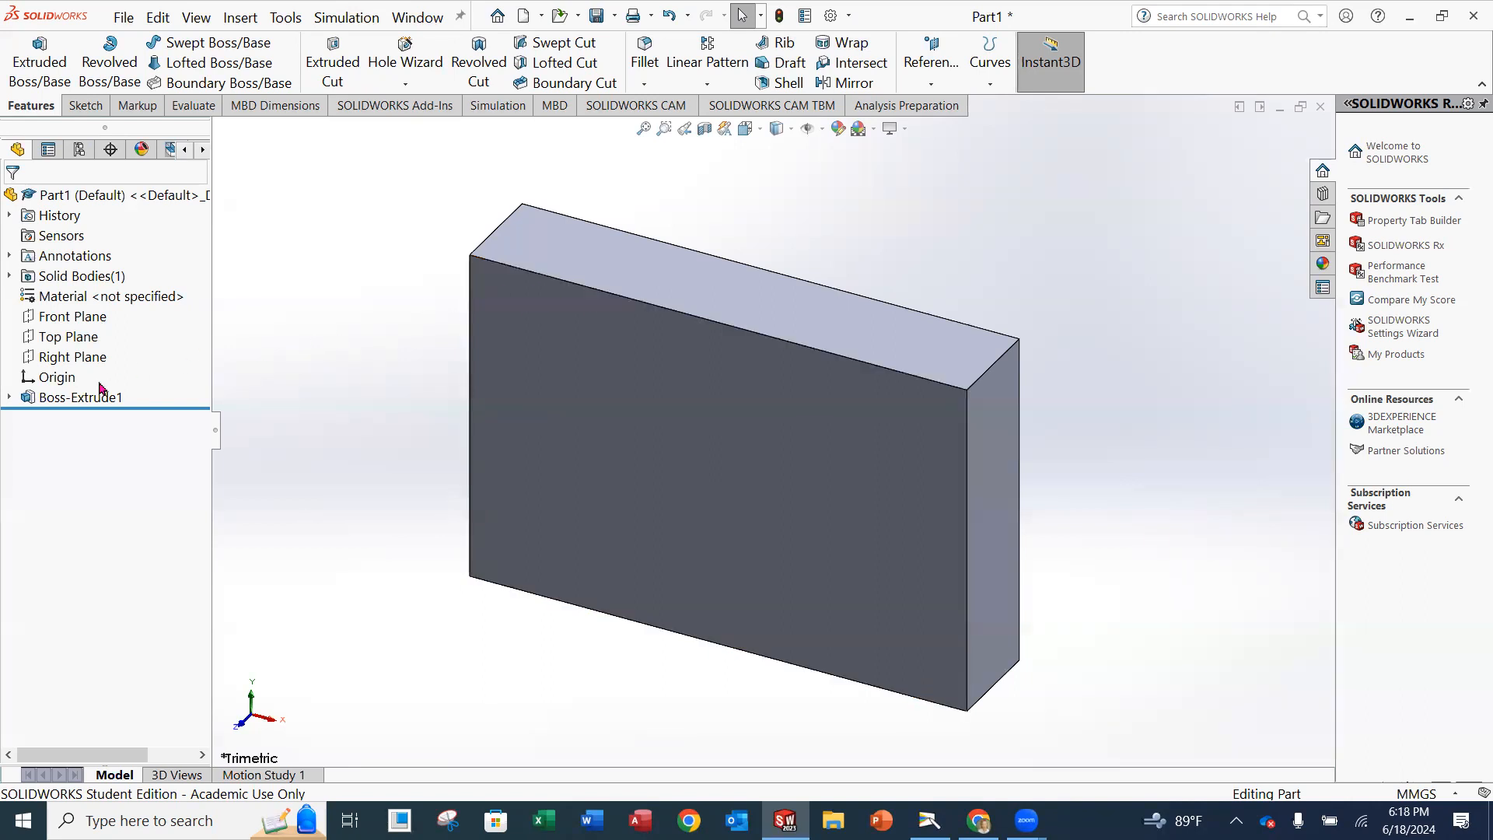
# - Expand the extrusion in the feature tree and examine its underlying sketch, dimensions and editing options on the model
pyautogui.click(9, 399)
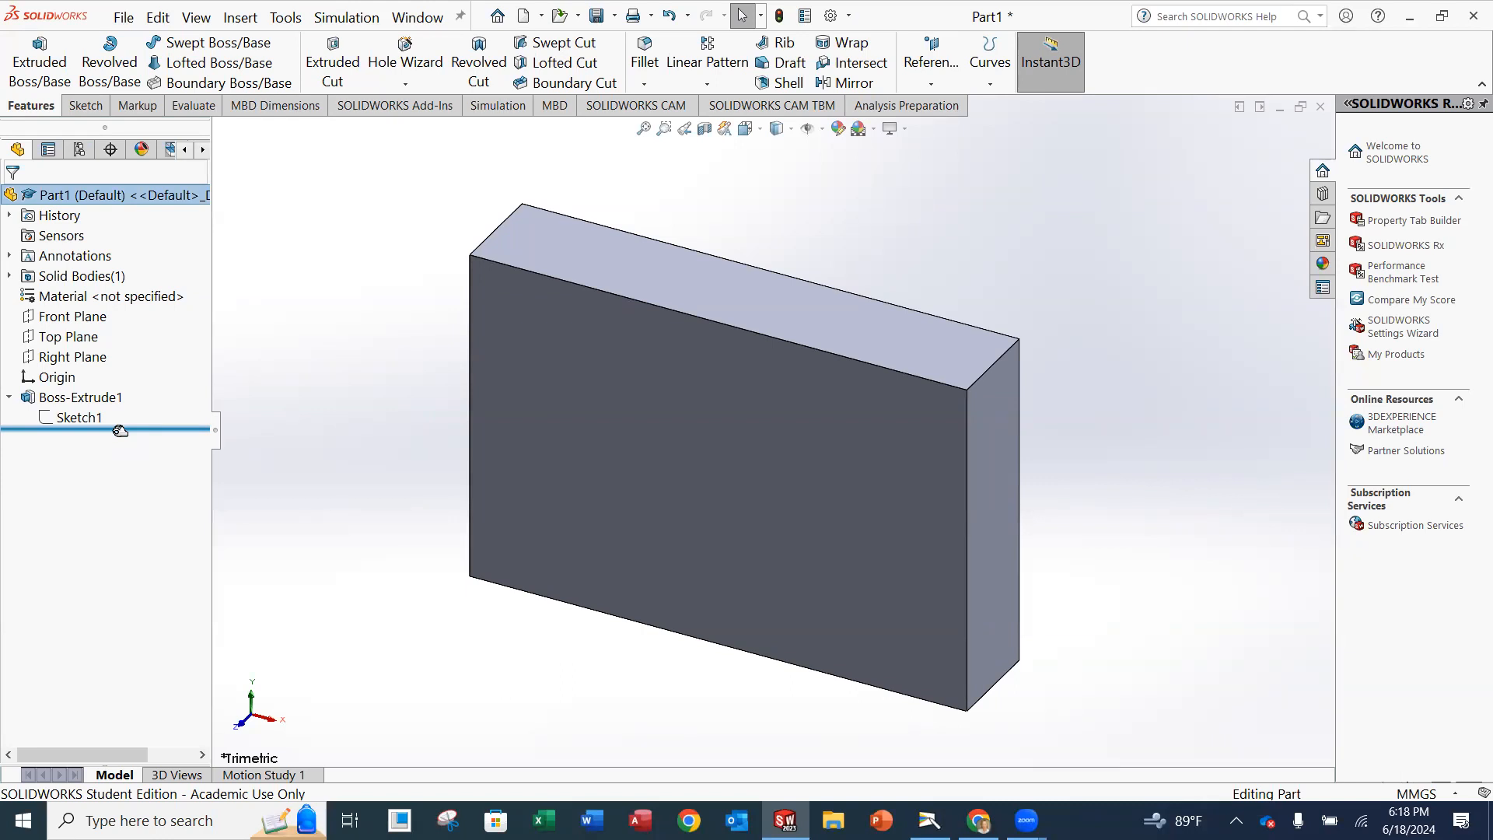
pyautogui.click(49, 421)
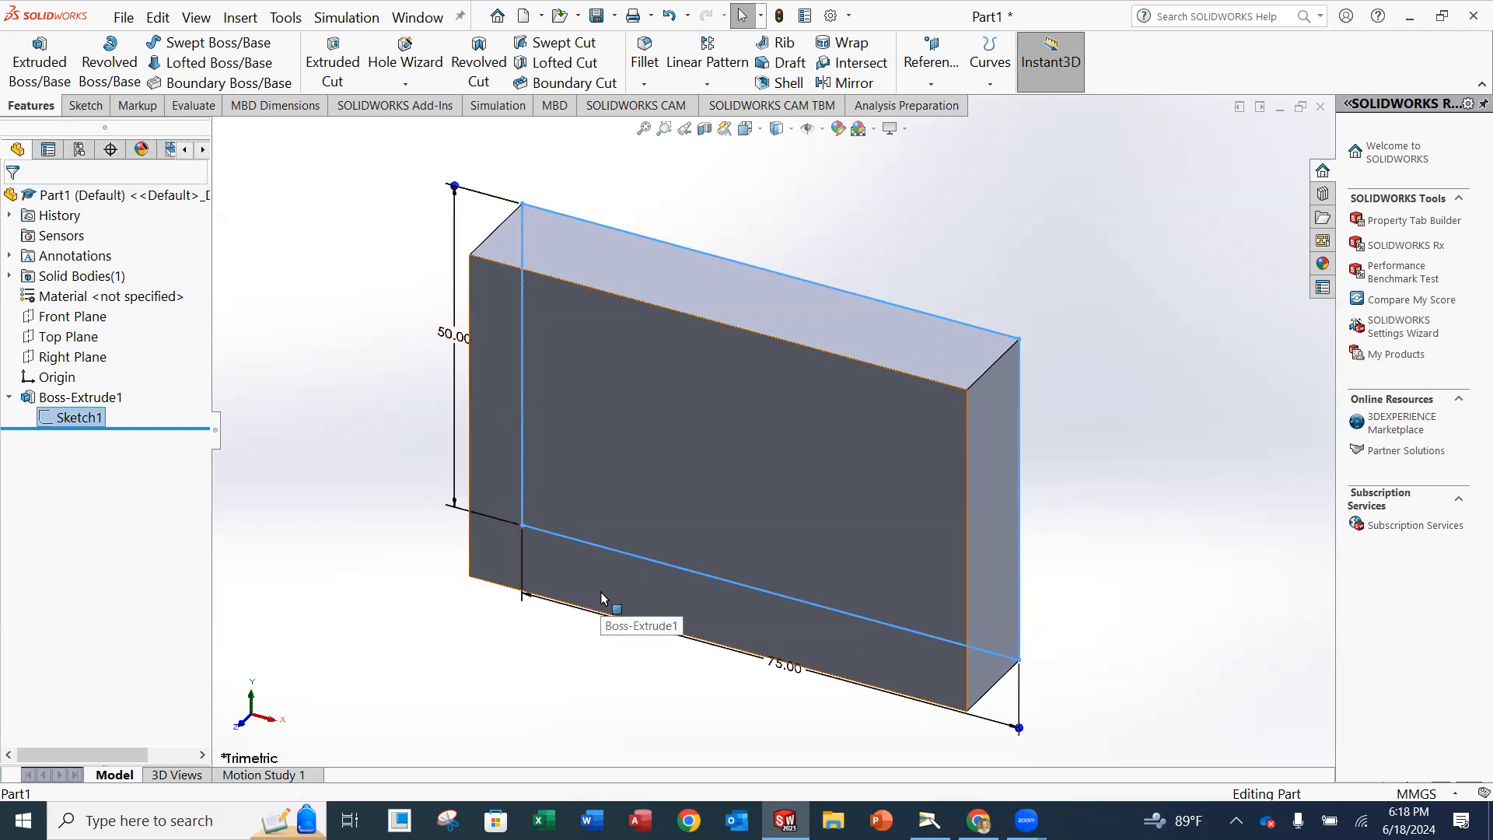
pyautogui.moveTo(1062, 456); pyautogui.dragTo(1086, 383, button='middle')
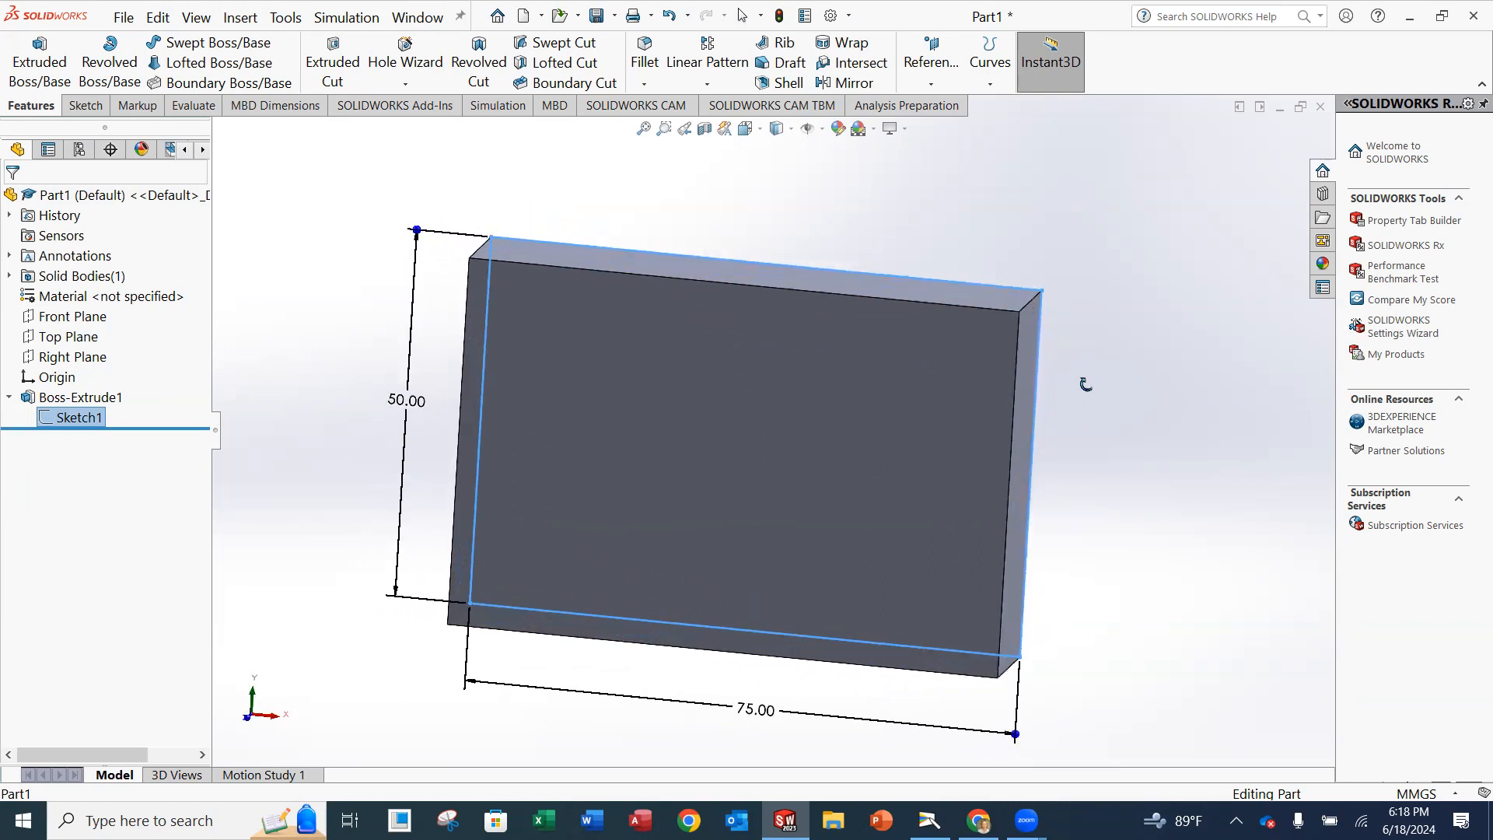
pyautogui.click(404, 404)
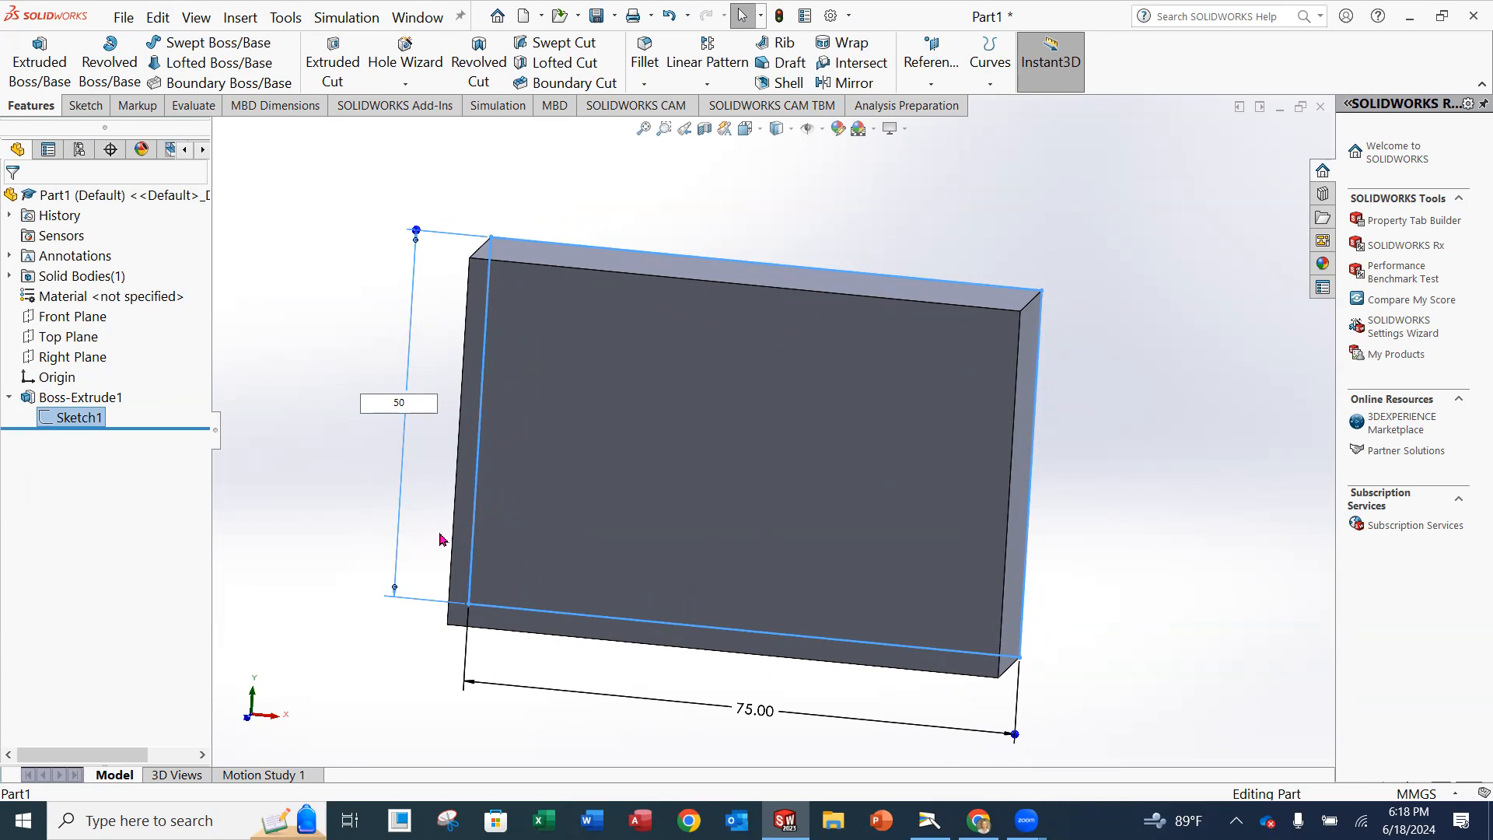
pyautogui.click(318, 335)
pyautogui.click(56, 417)
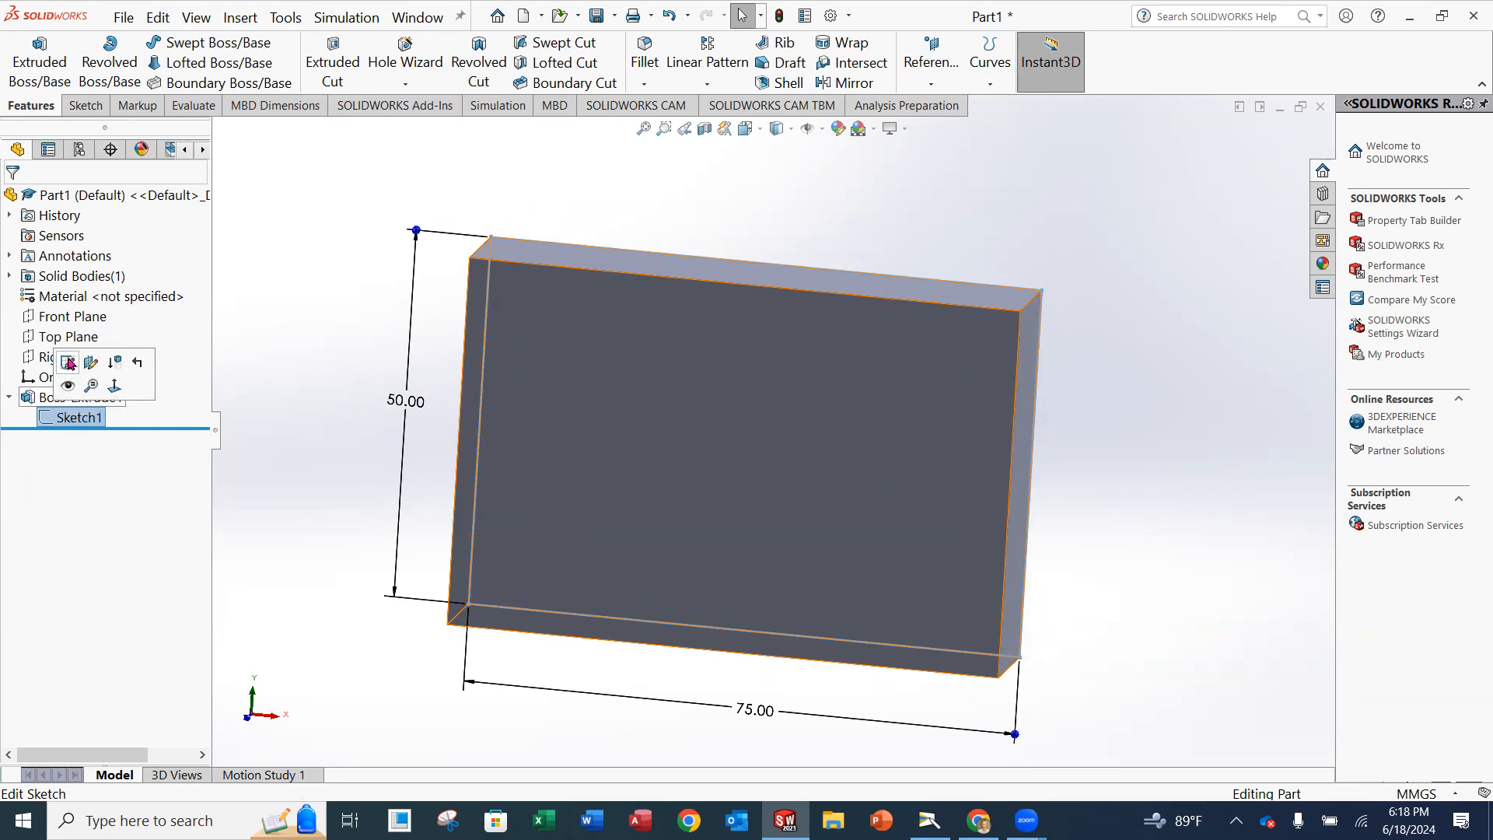
pyautogui.click(323, 317)
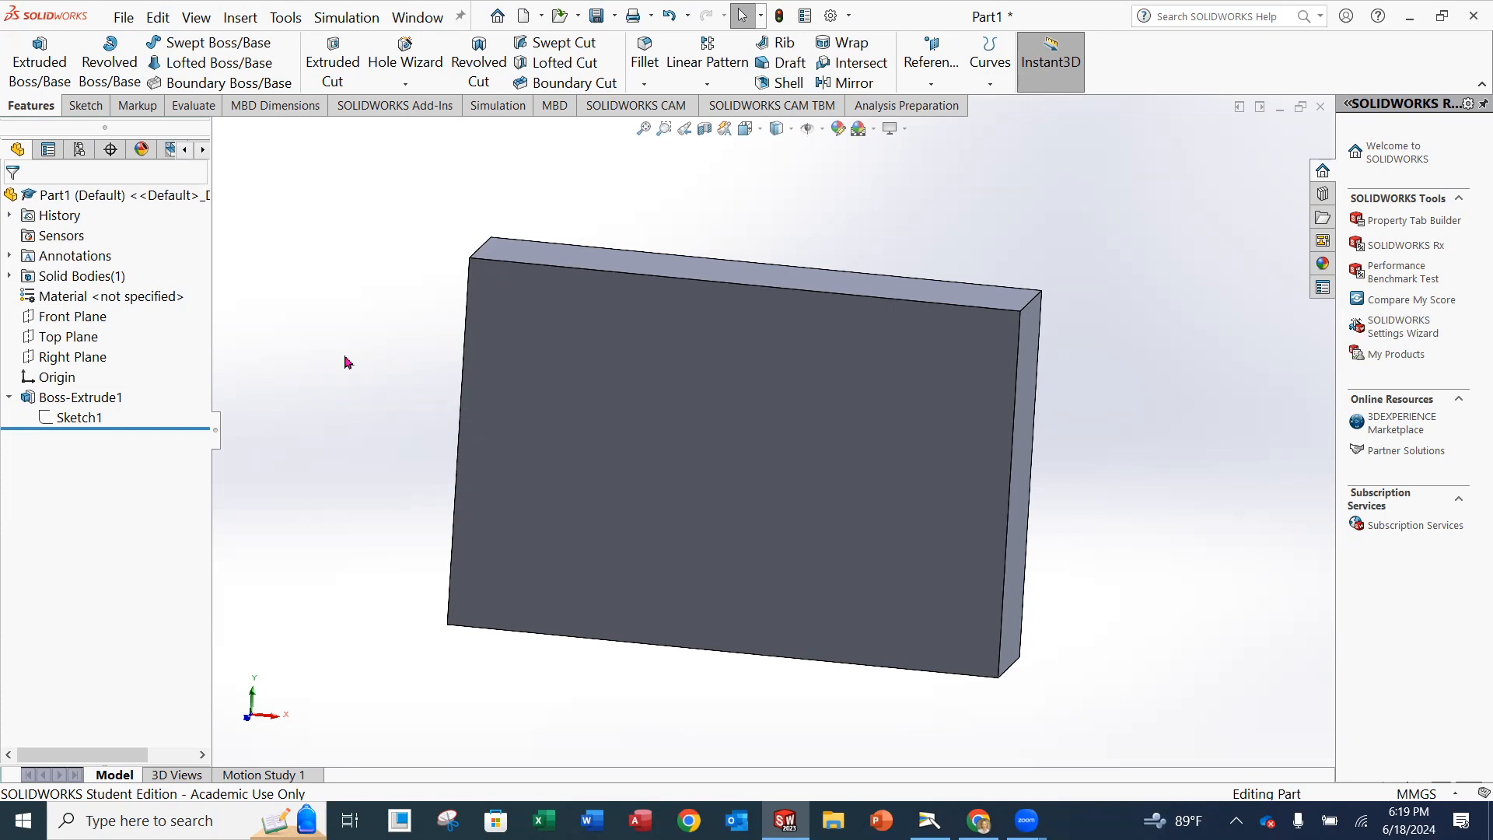
# - Rename the extruded boss feature in the feature tree as FOOT
pyautogui.click(59, 403)
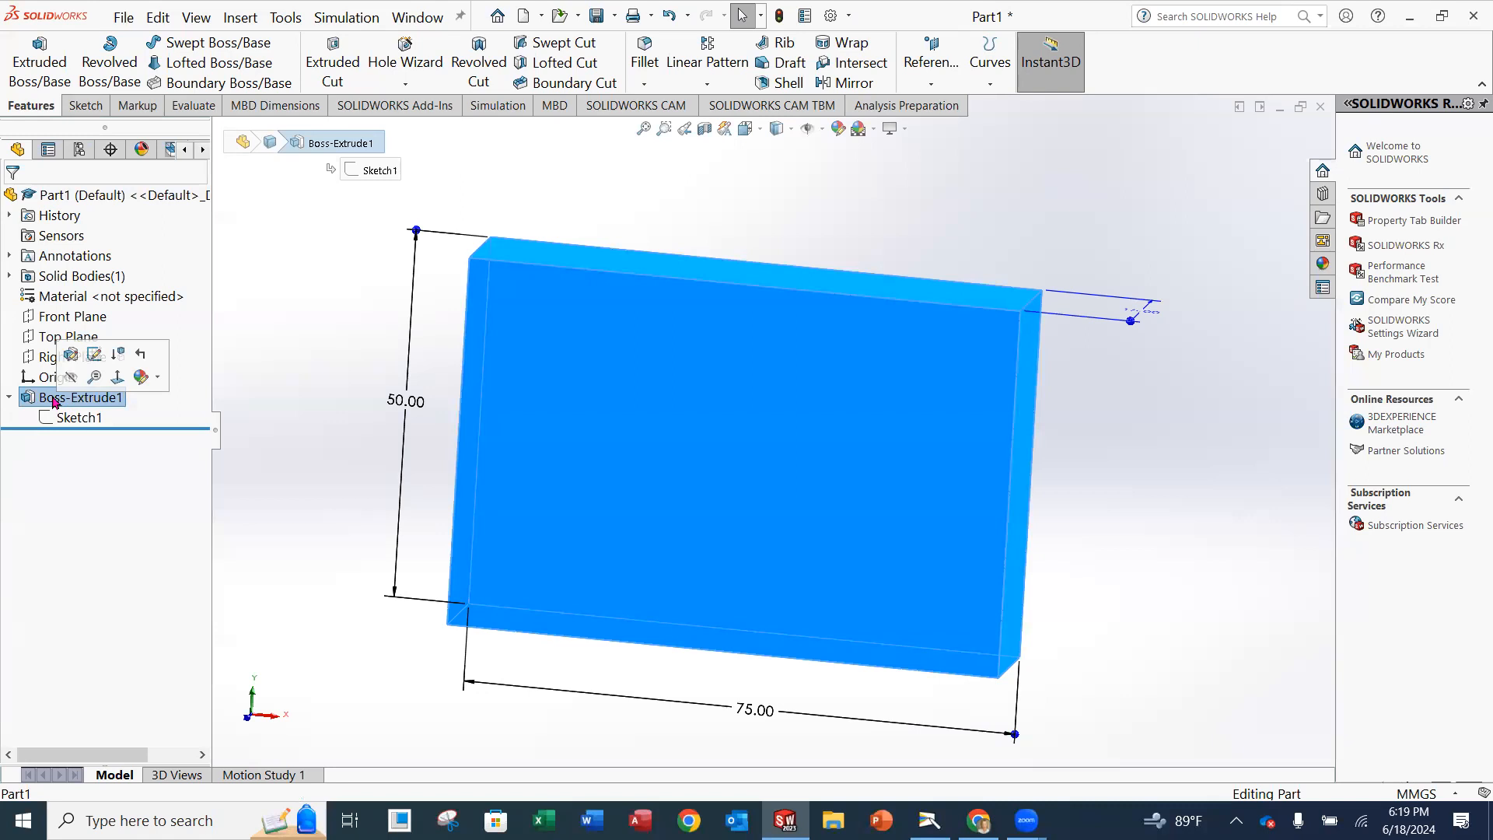
pyautogui.rightClick(55, 401)
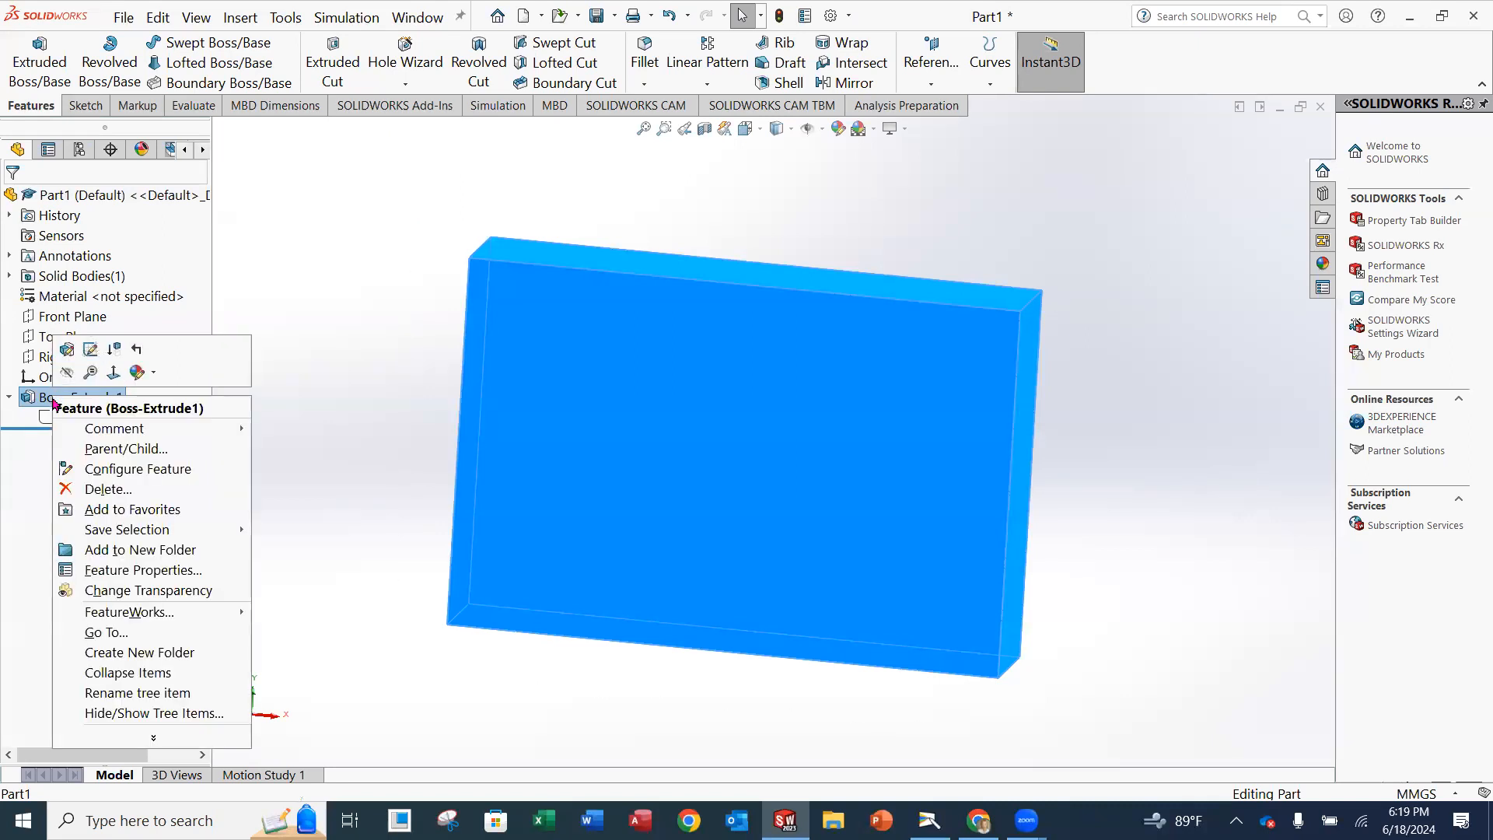
pyautogui.click(123, 694)
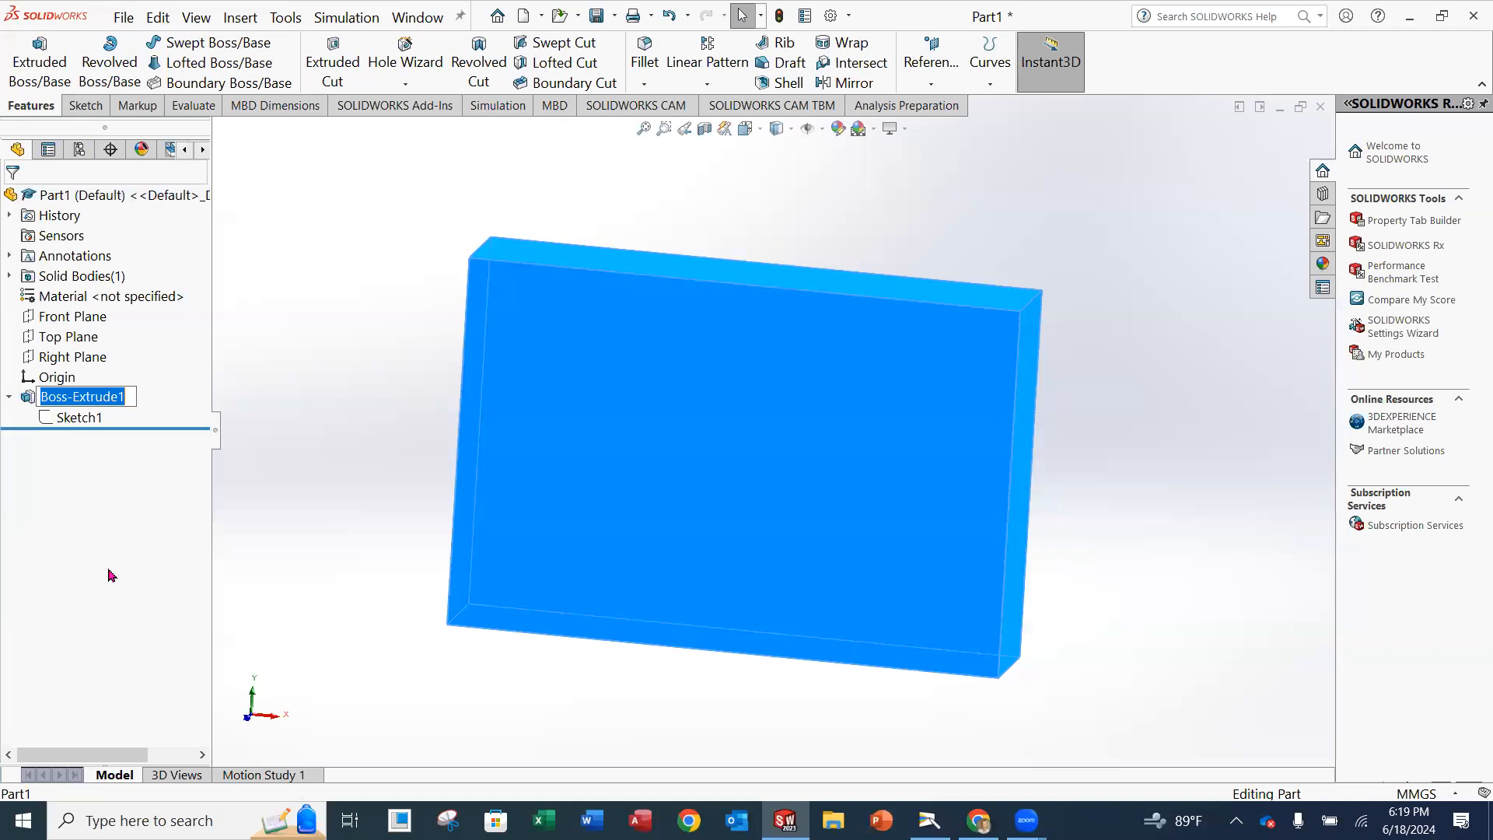
pyautogui.write('Fist')
pyautogui.press('BackSpace')
pyautogui.press('BackSpace')
pyautogui.press('BackSpace')
pyautogui.press('BackSpace')
pyautogui.write('FOOT')
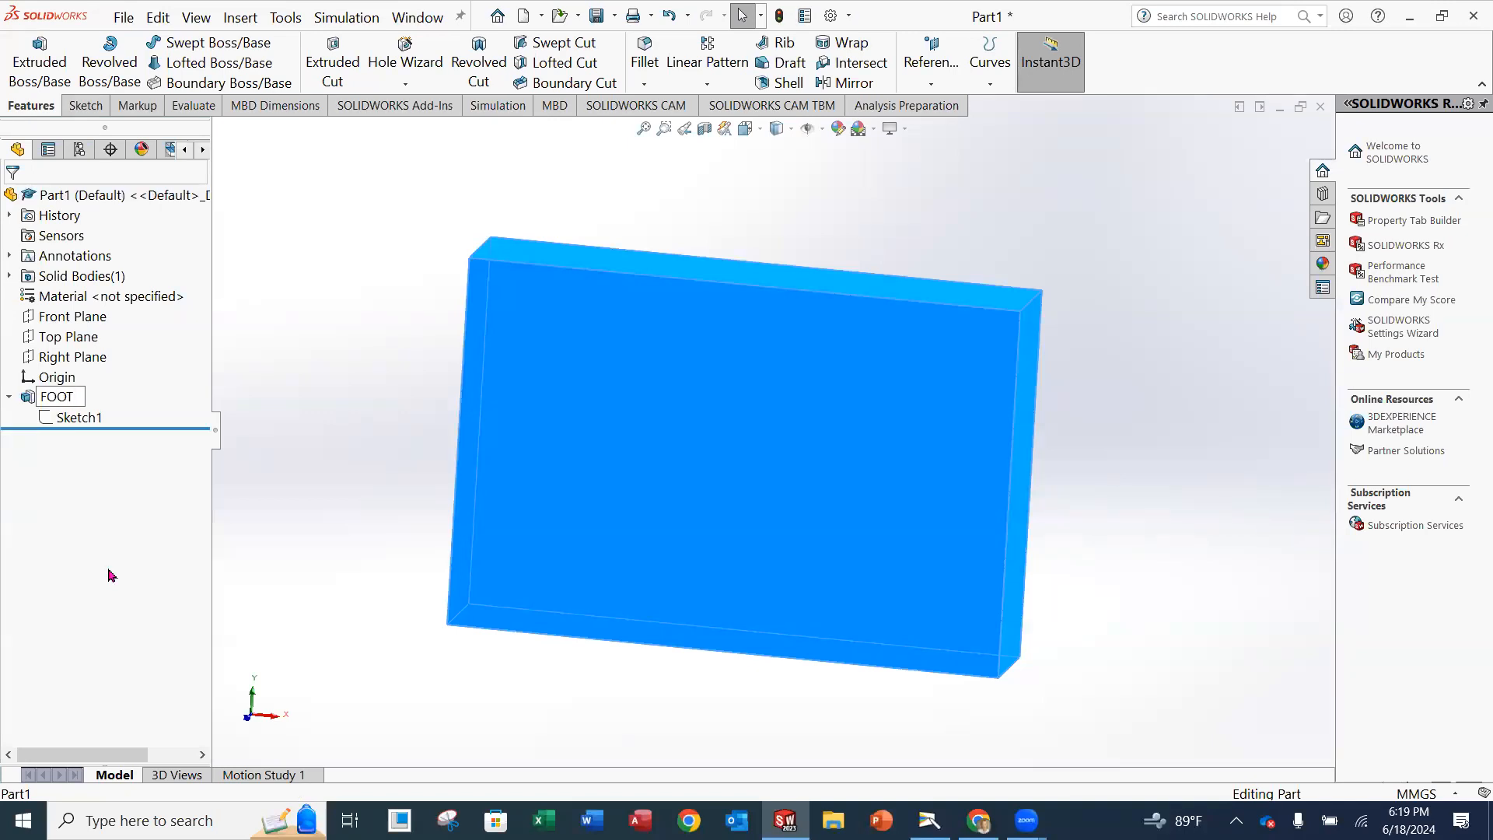
pyautogui.press('Return')
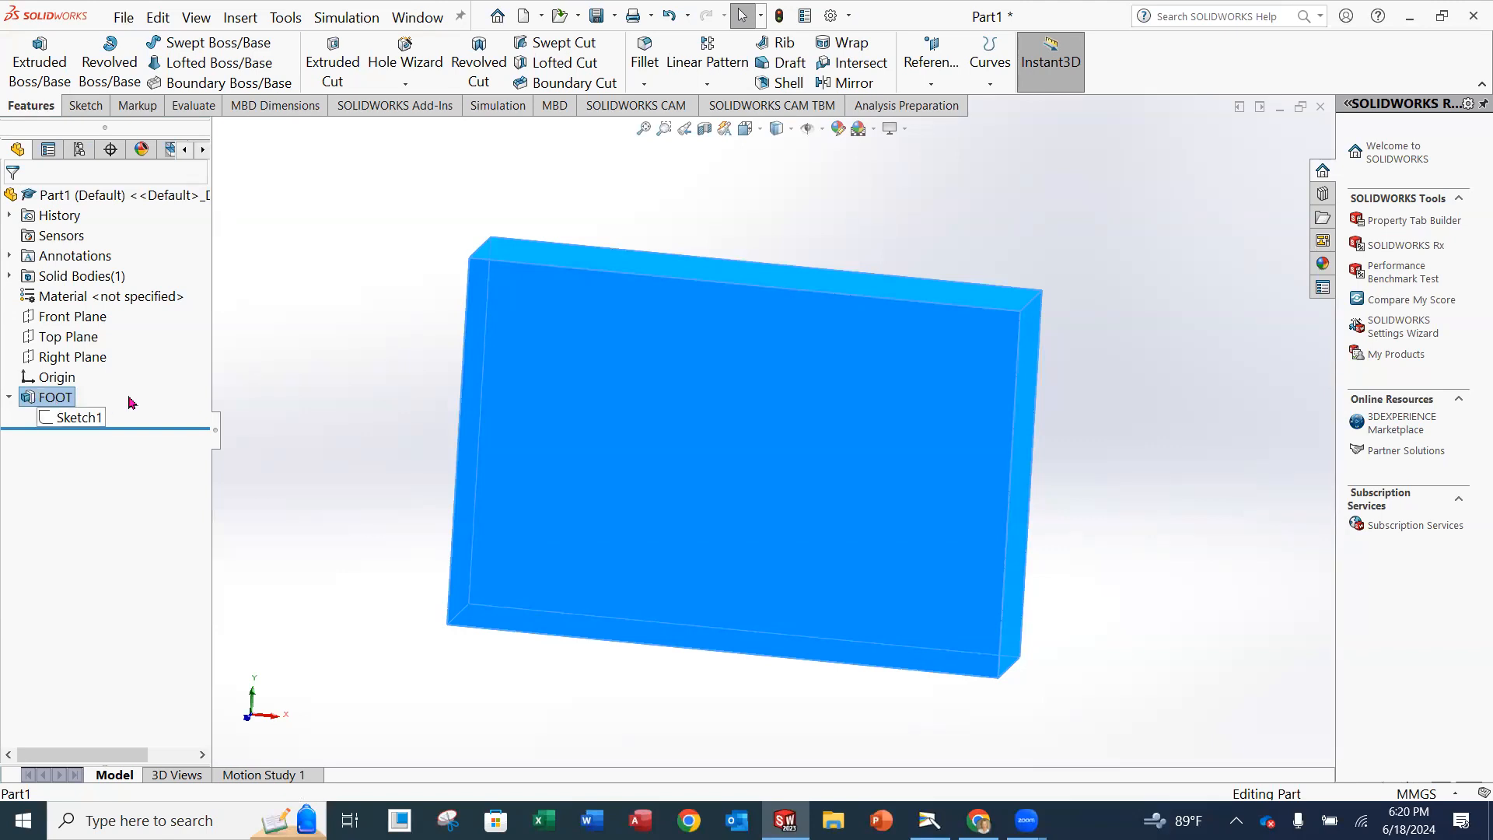
pyautogui.click(389, 212)
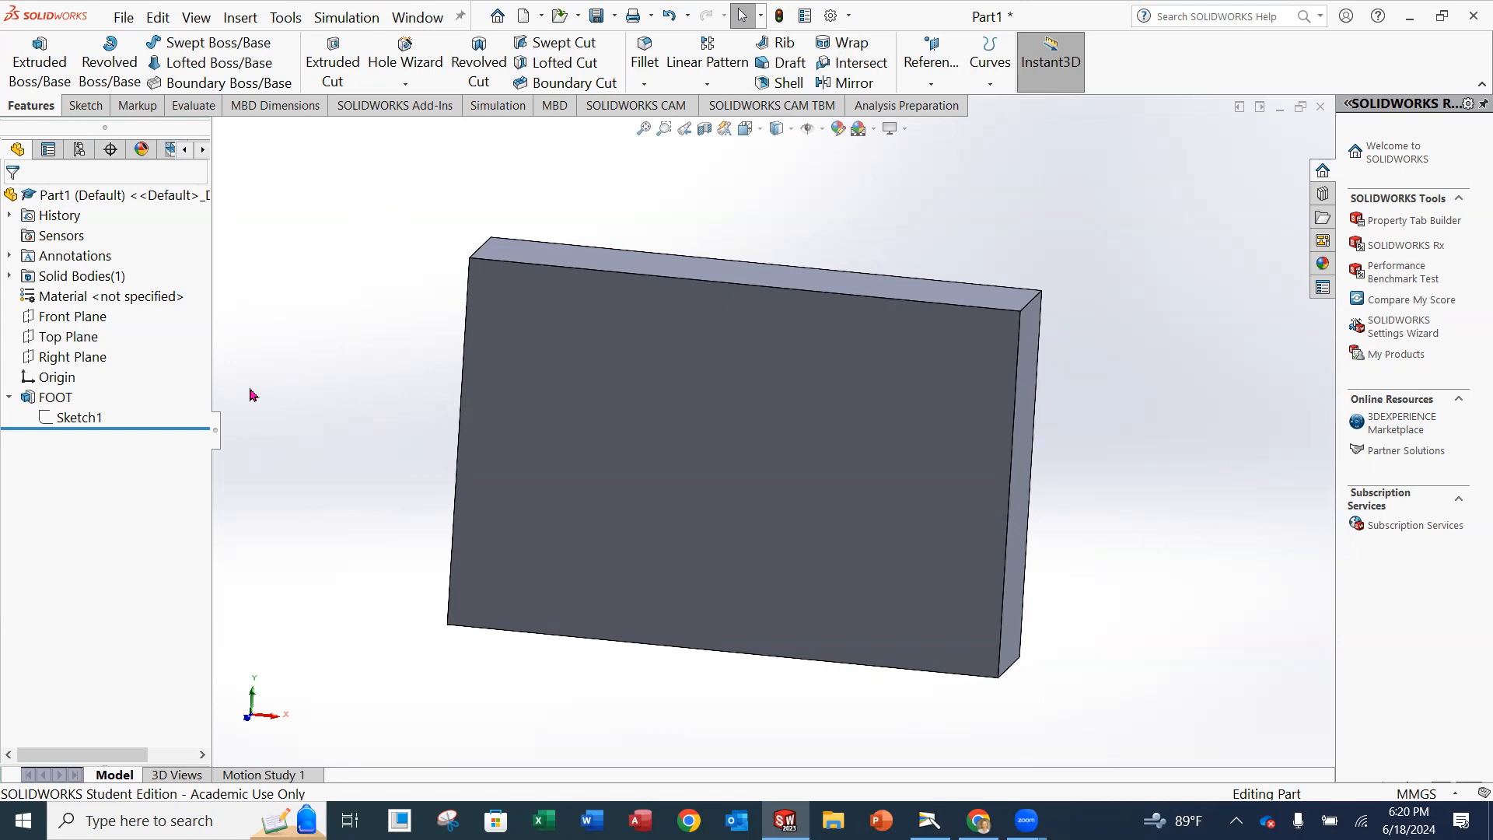
pyautogui.click(47, 399)
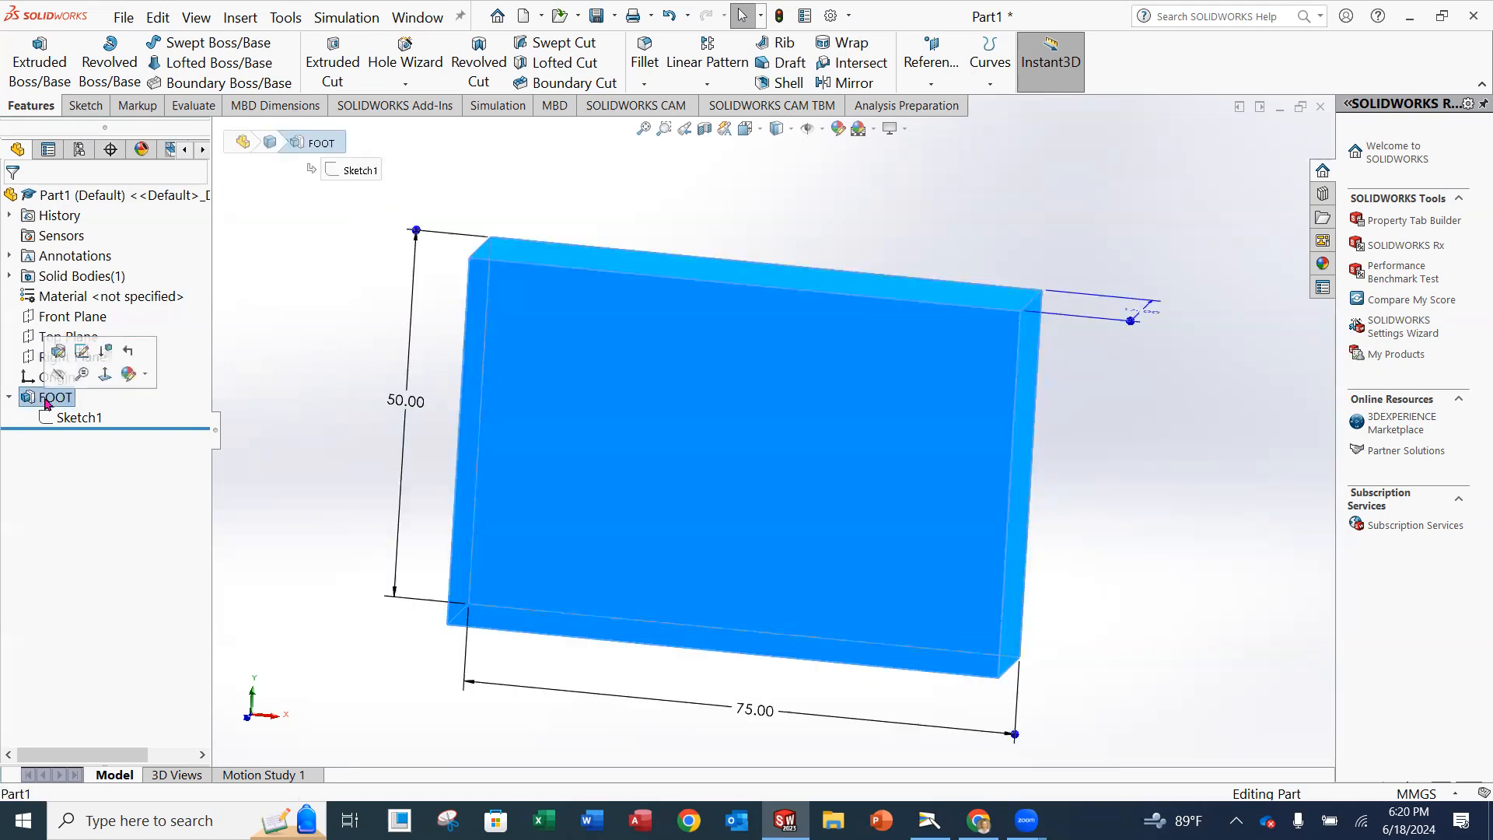
pyautogui.rightClick(45, 399)
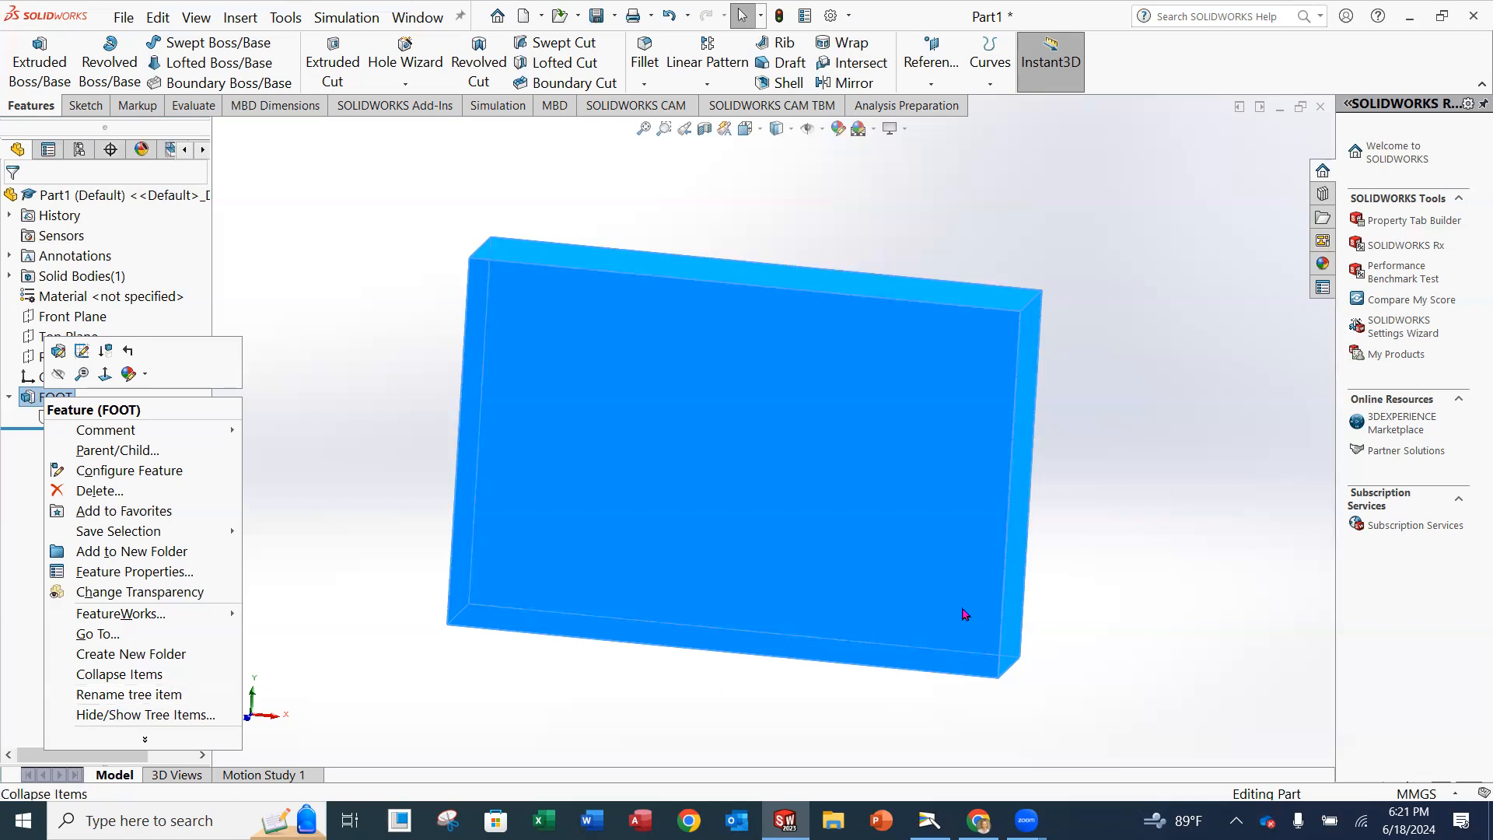
pyautogui.click(373, 544)
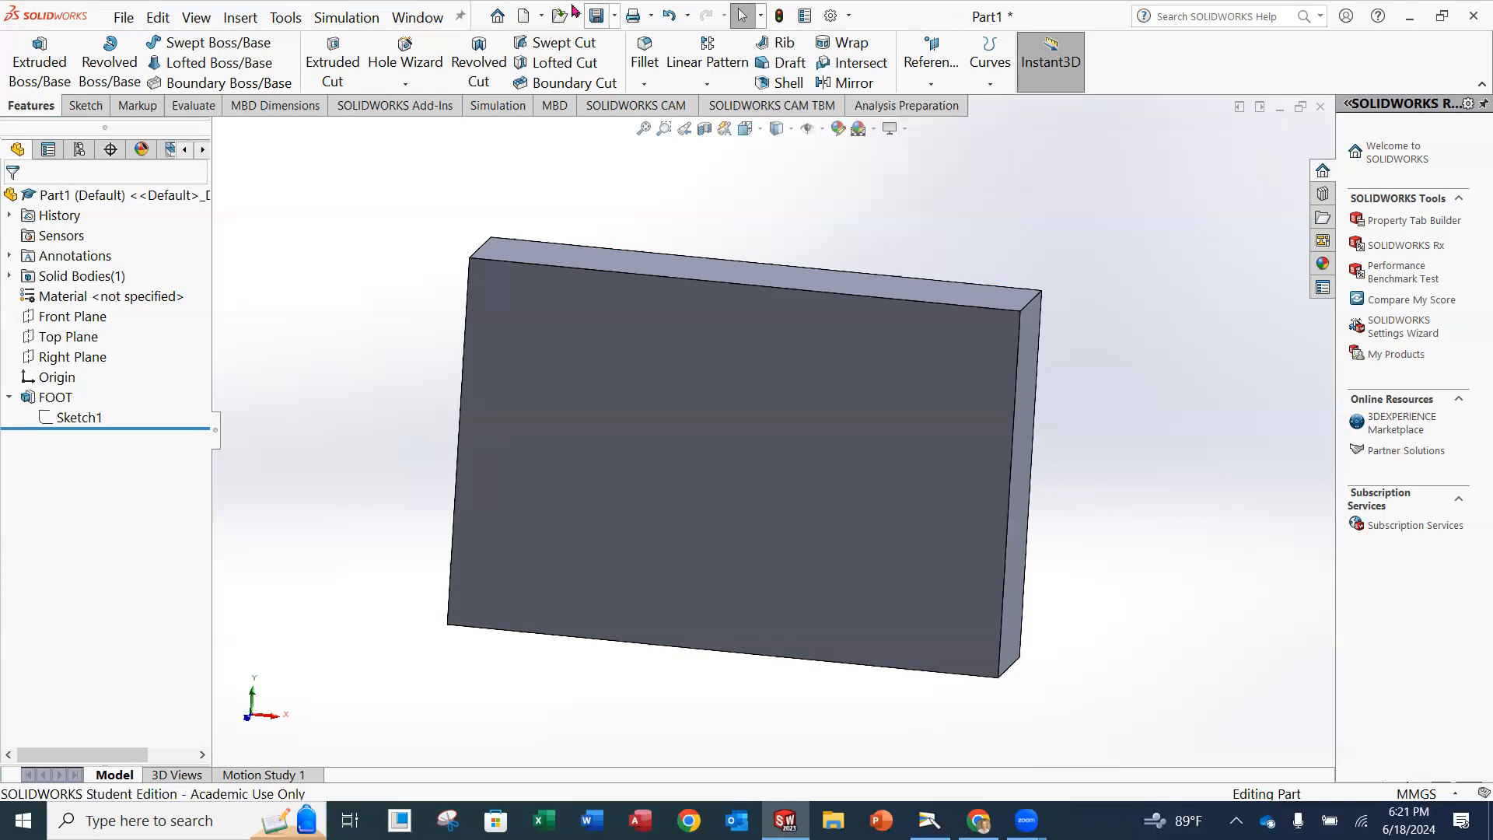
# - Save the part as LOCATOR_TUTORIAL_1 in the Module2 folder as a SOLIDWORKS Part
pyautogui.click(122, 19)
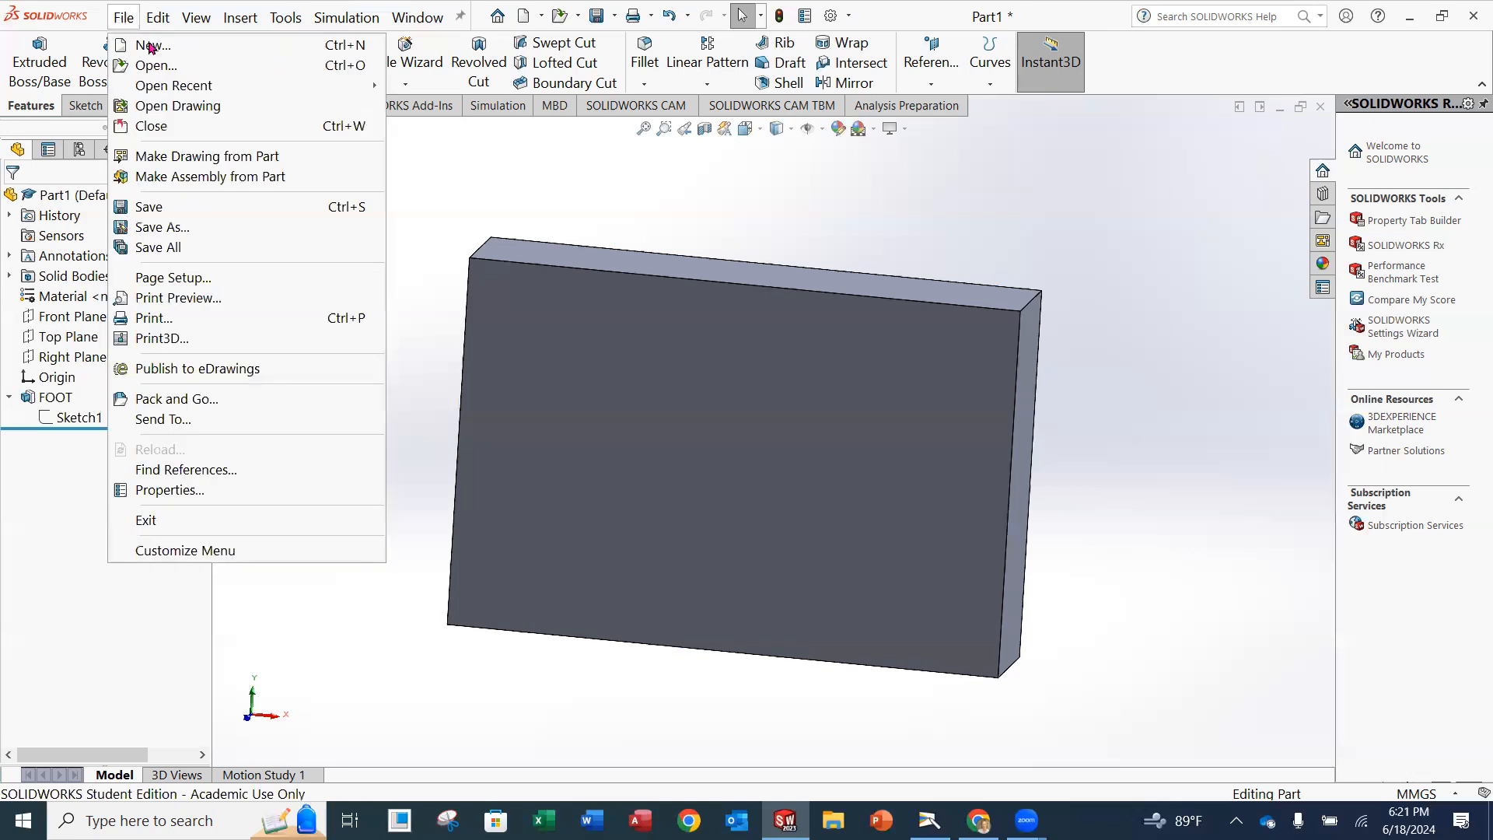
pyautogui.click(162, 227)
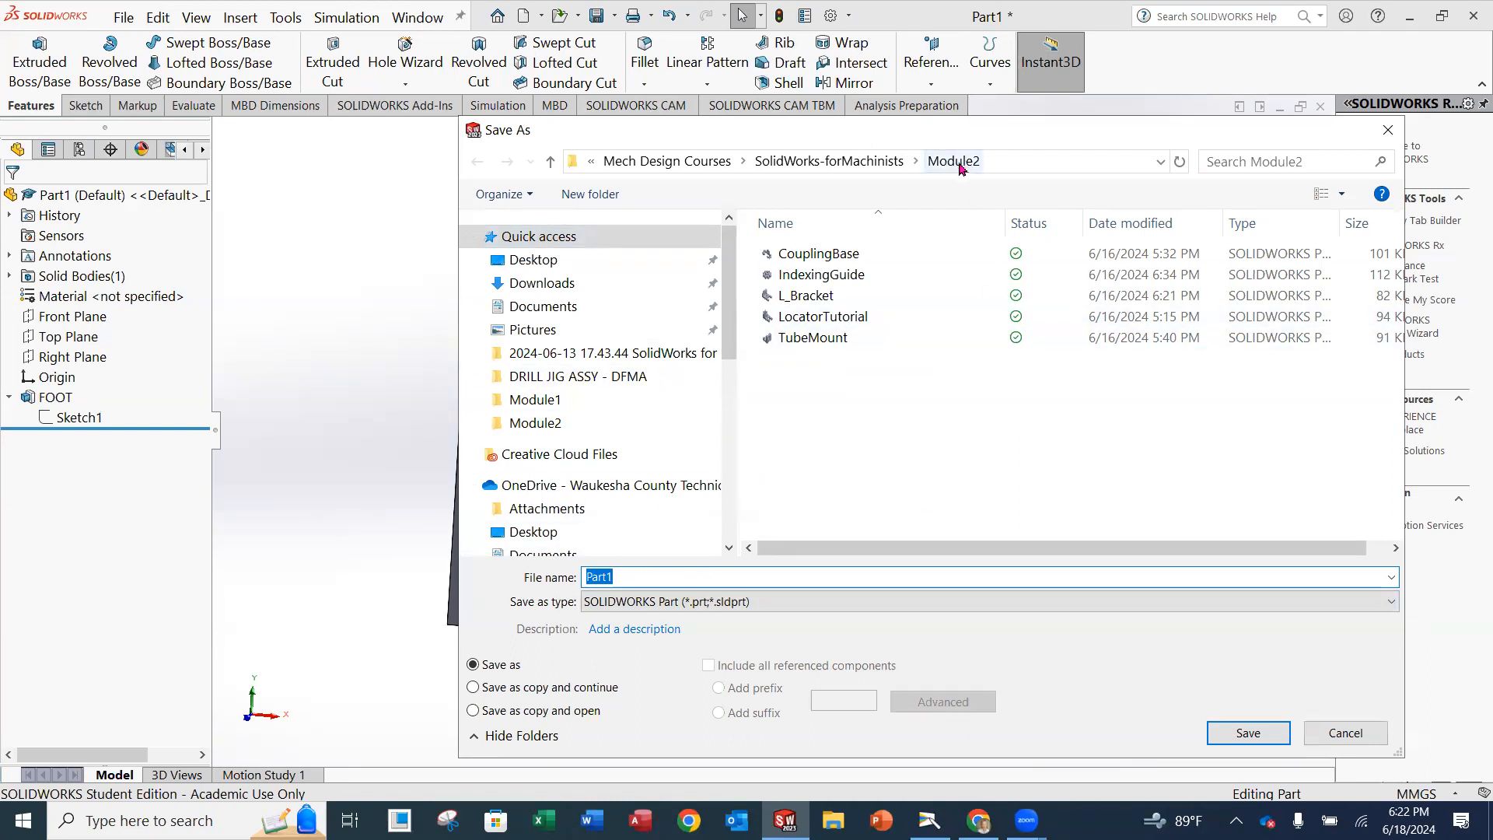
pyautogui.write('LOCAT')
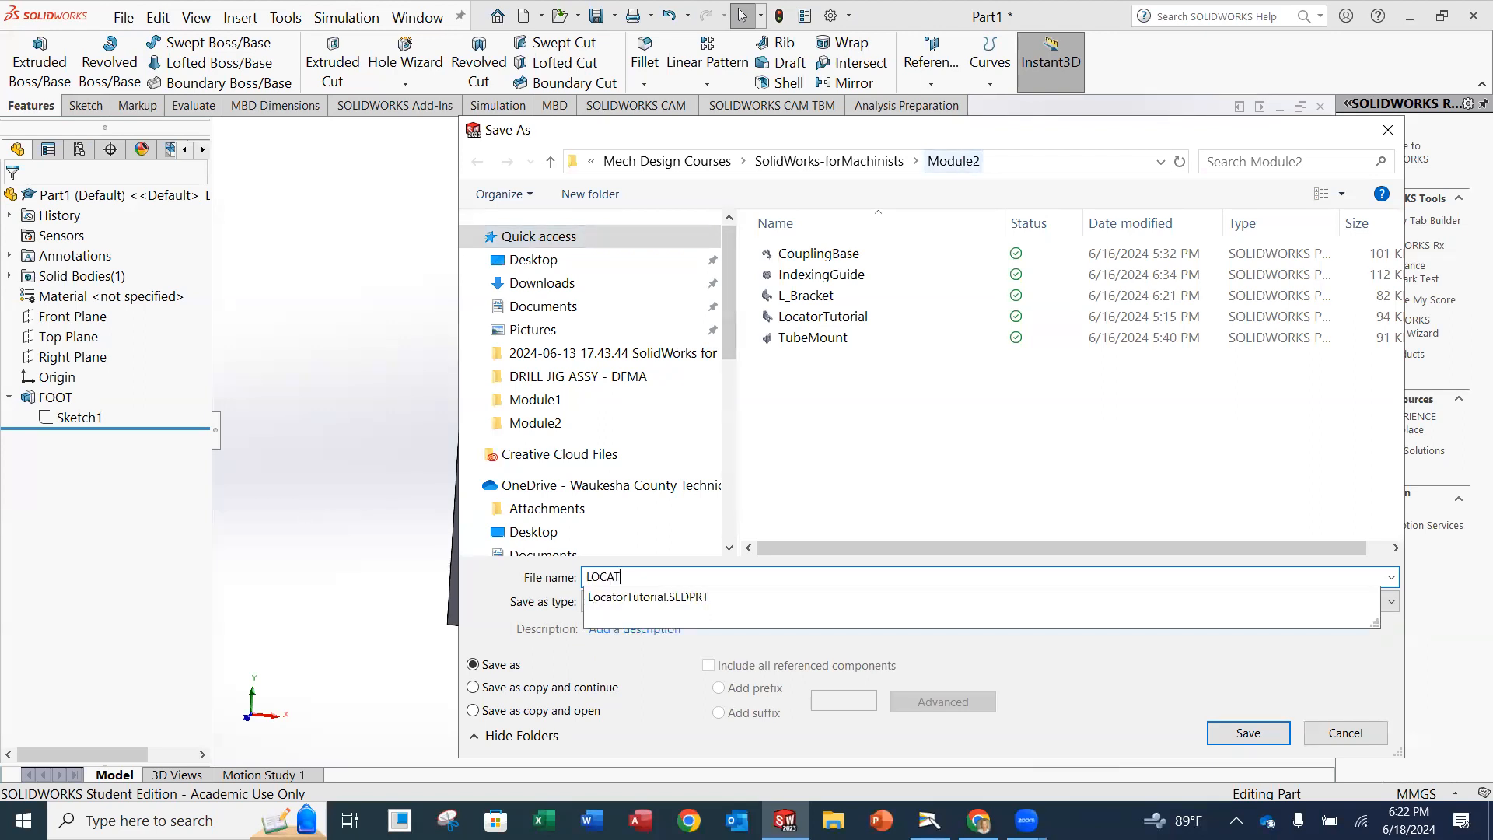
pyautogui.write('OR_TU')
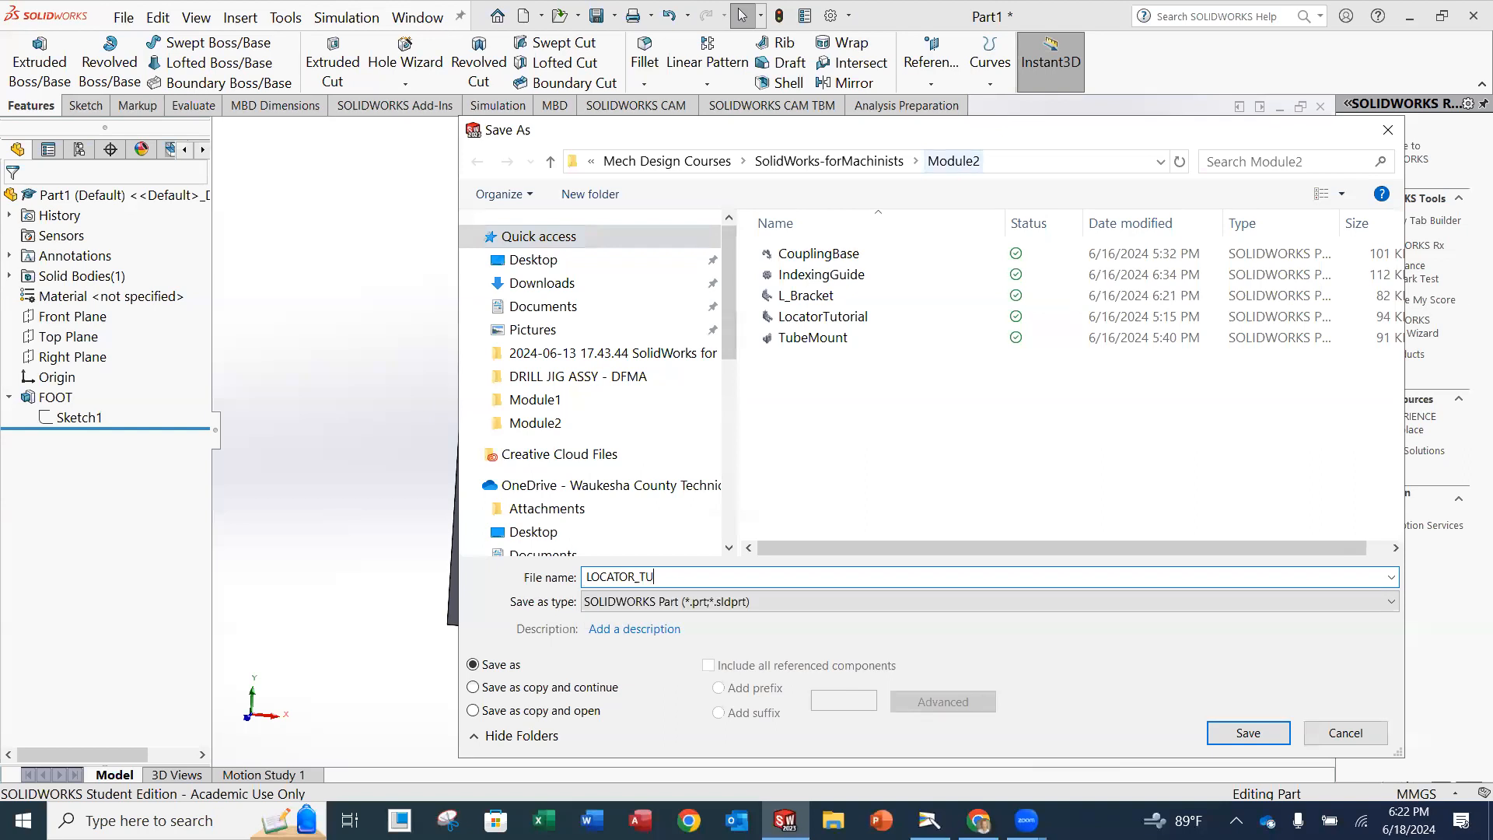
pyautogui.write('TORIAL_1')
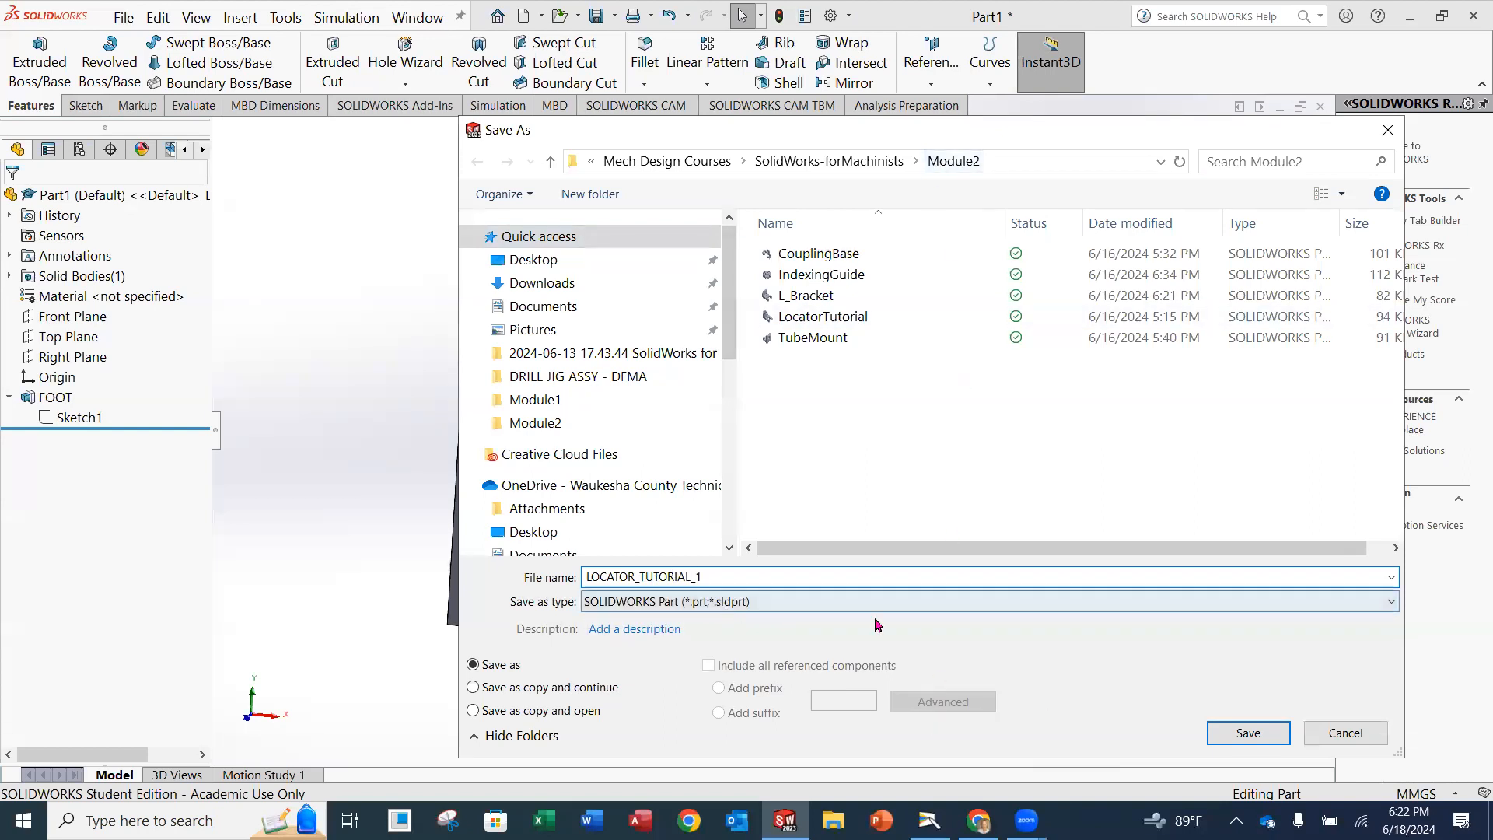
pyautogui.click(1219, 736)
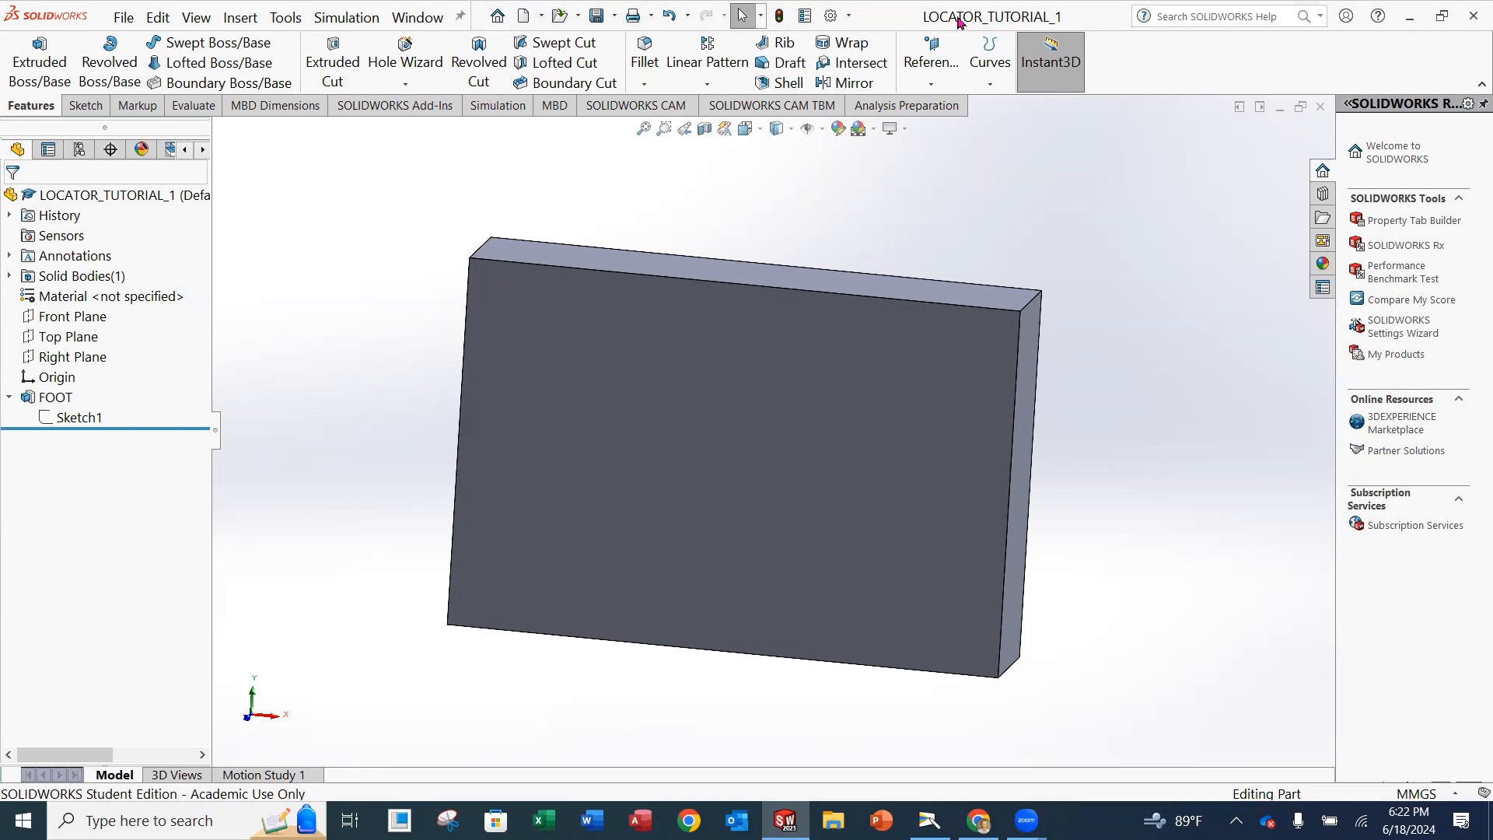
# - Consult the textbook page in the Camera window, return to SOLIDWORKS, and start an extruded boss sketch on the FOOT's large visible face
pyautogui.click(929, 820)
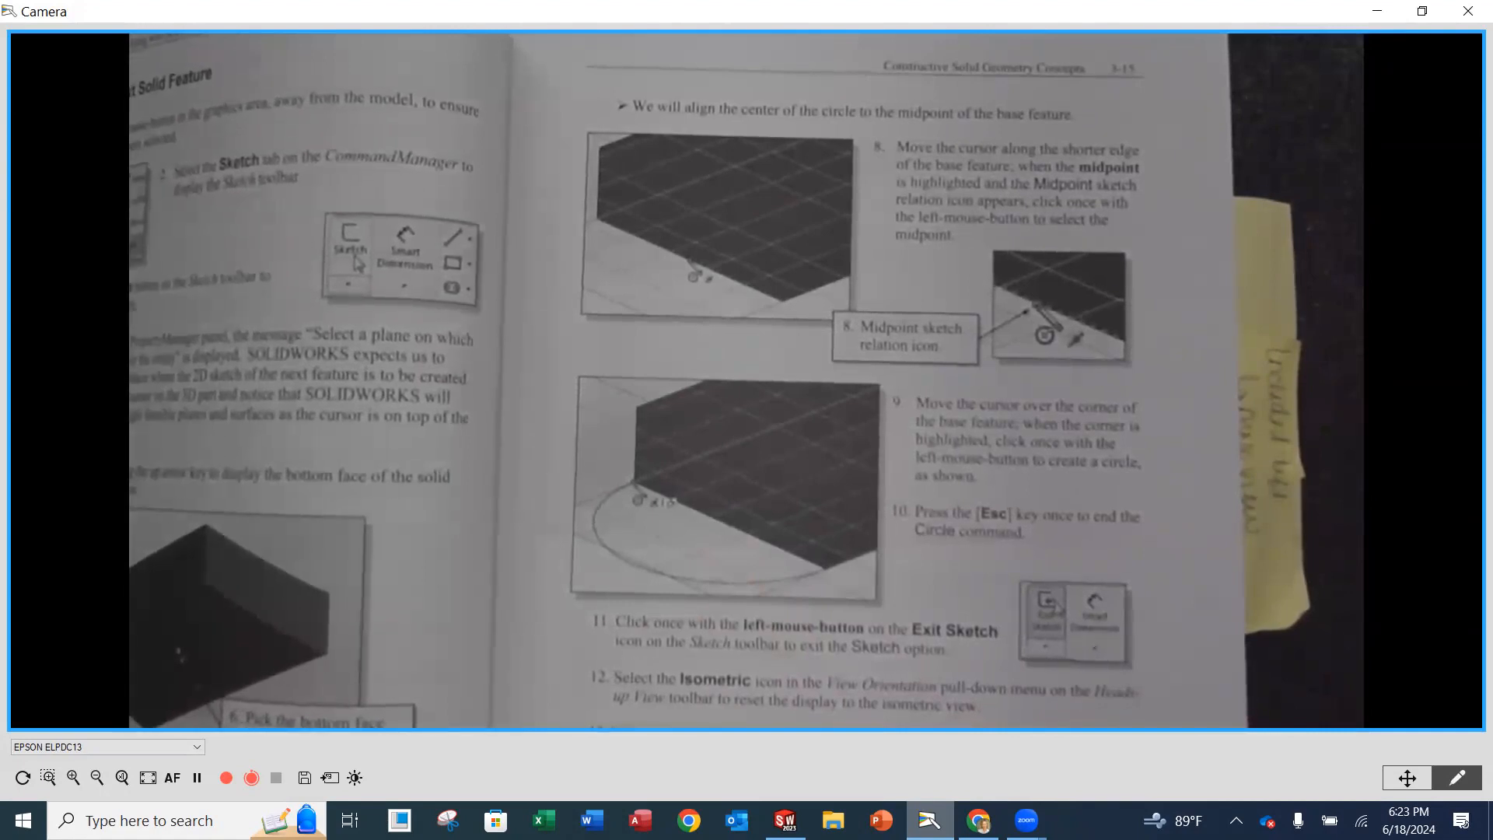
pyautogui.click(785, 820)
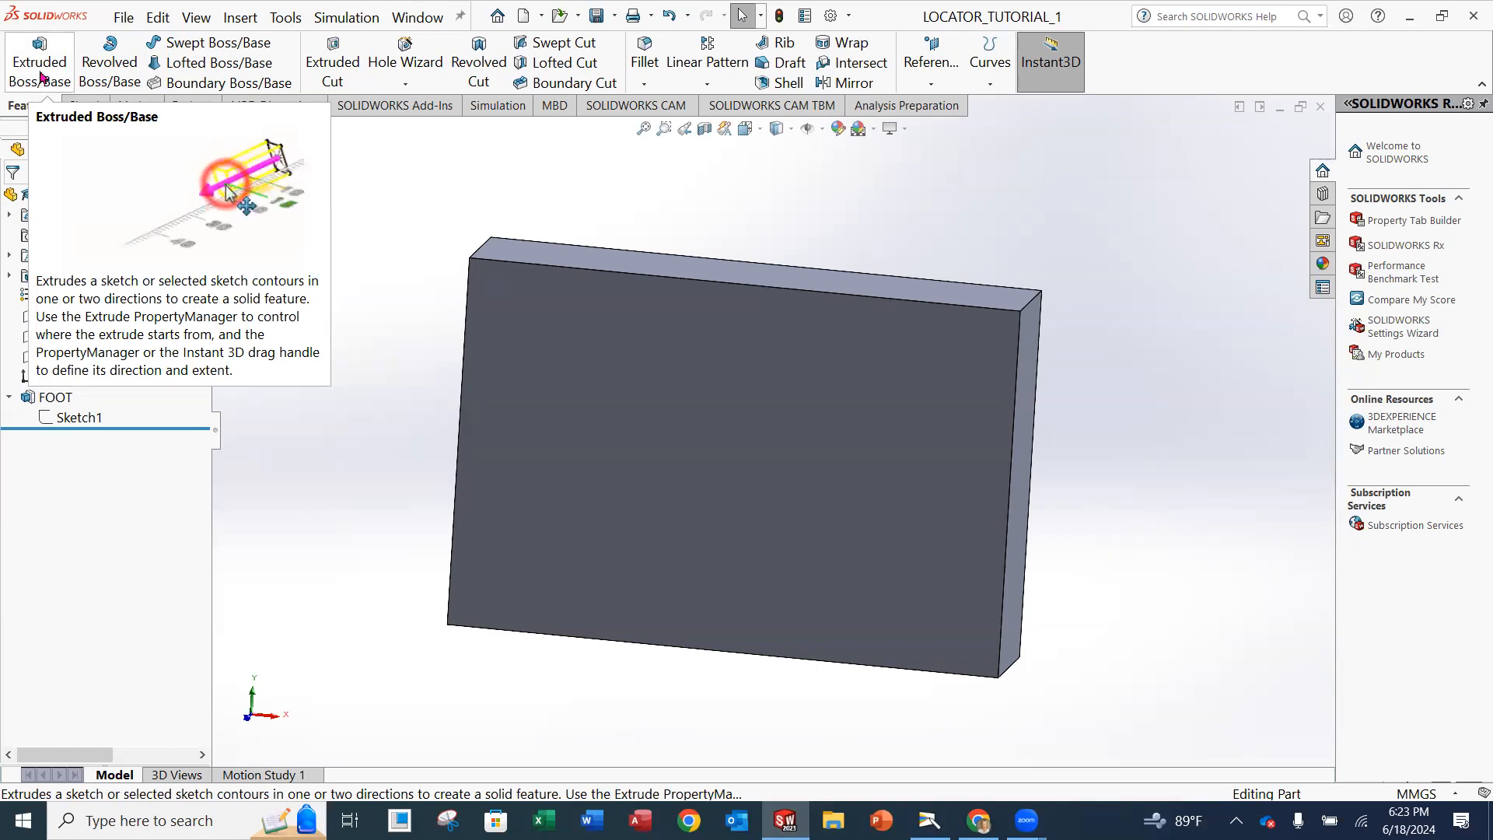
pyautogui.click(17, 85)
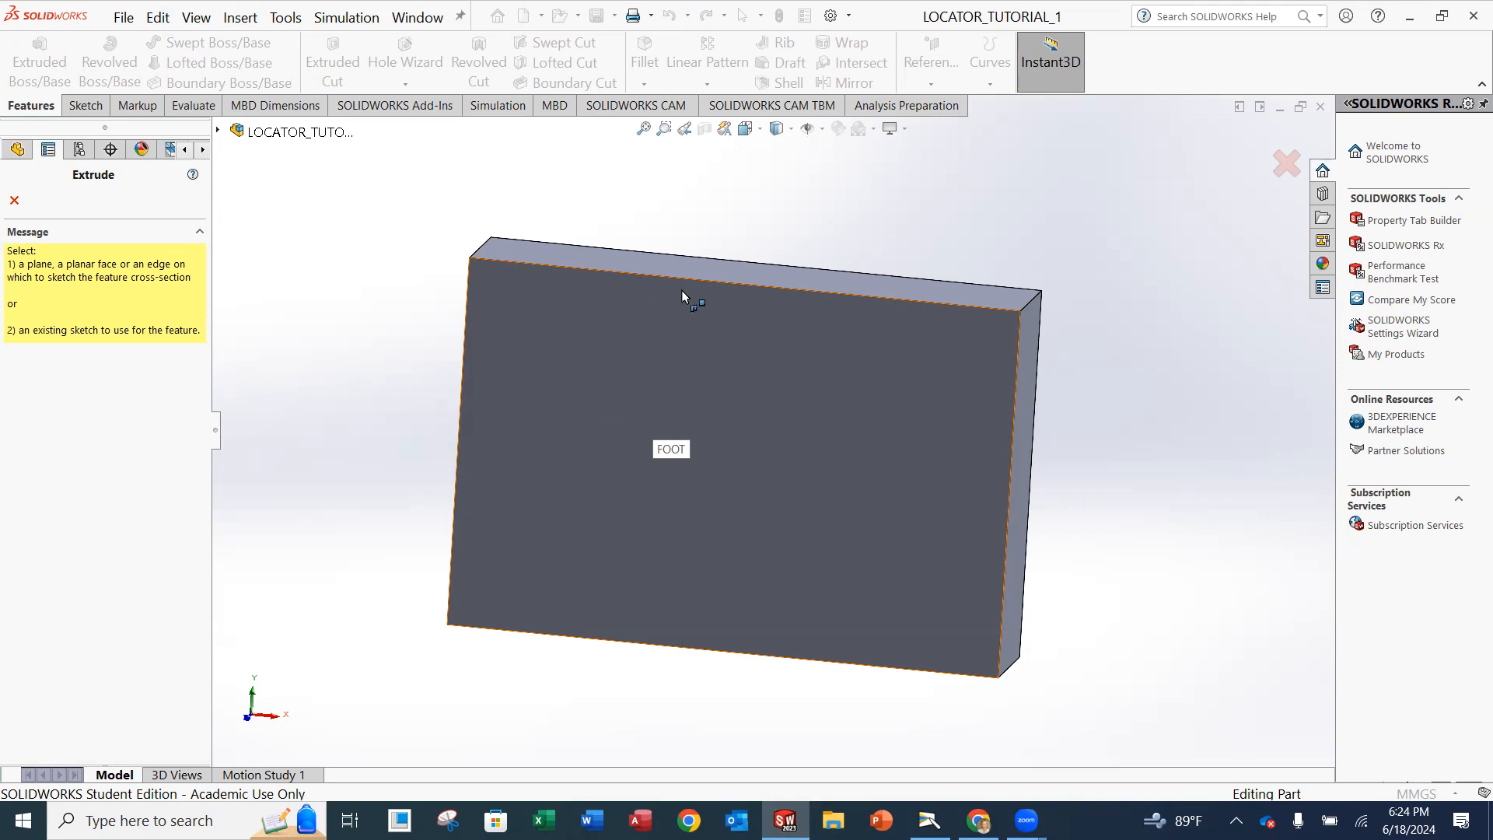
pyautogui.click(581, 343)
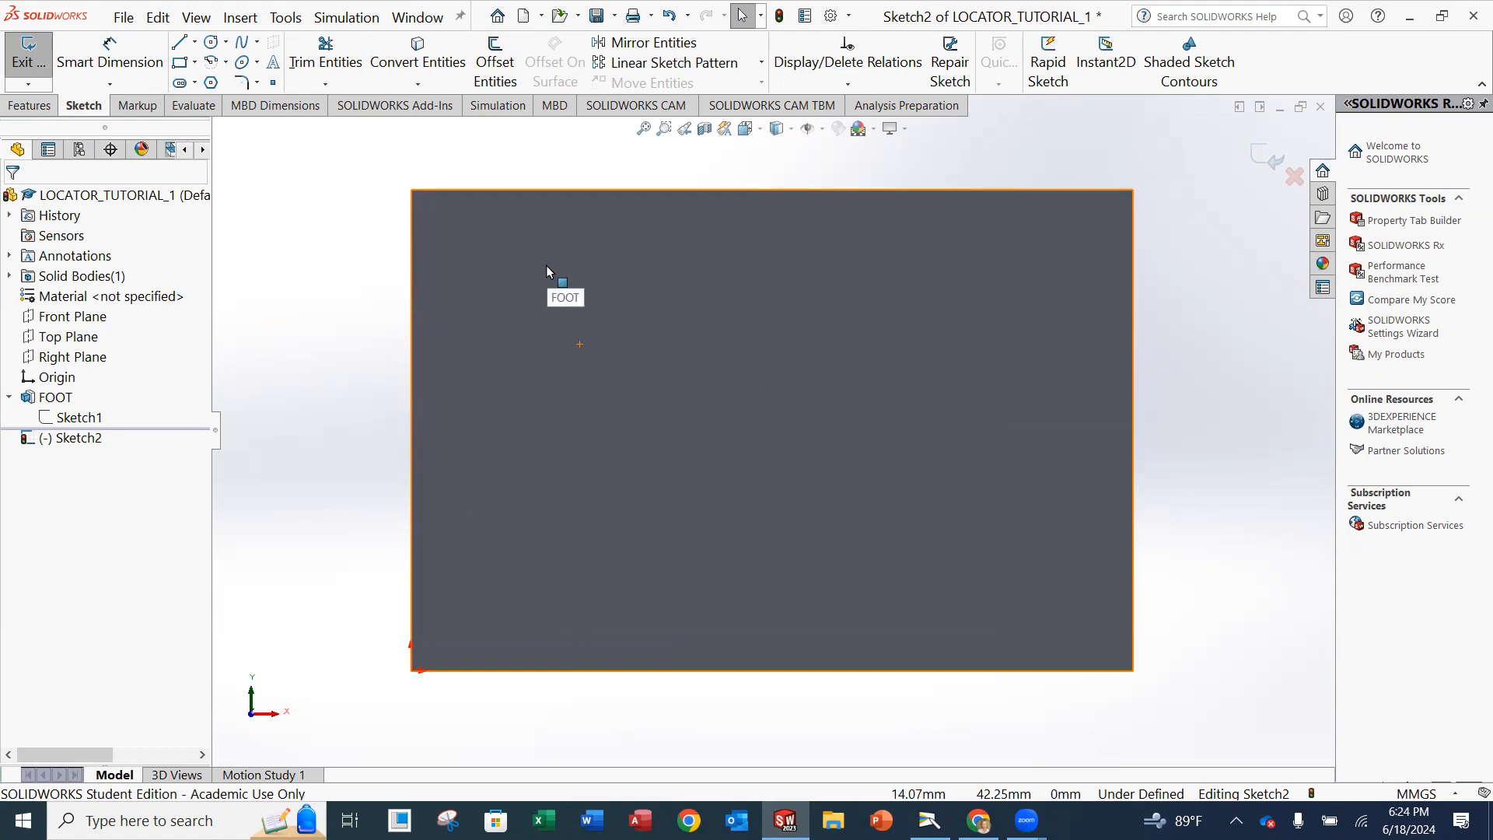
# - Sketch a 25 mm radius circle centred on the midpoint of the FOOT's short edge at the origin end, passing through that edge's upper corner
pyautogui.click(210, 43)
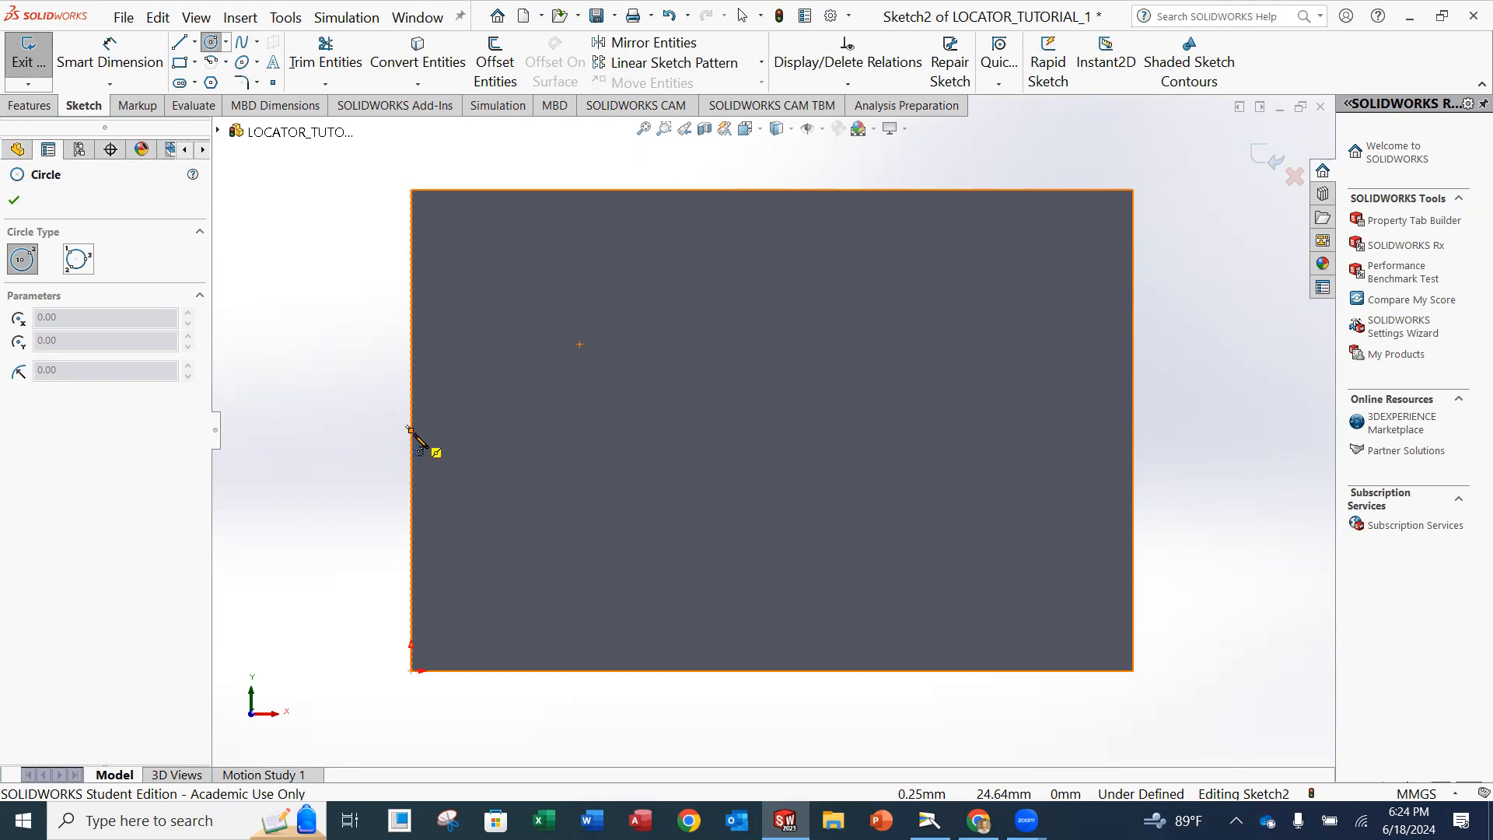
pyautogui.click(410, 429)
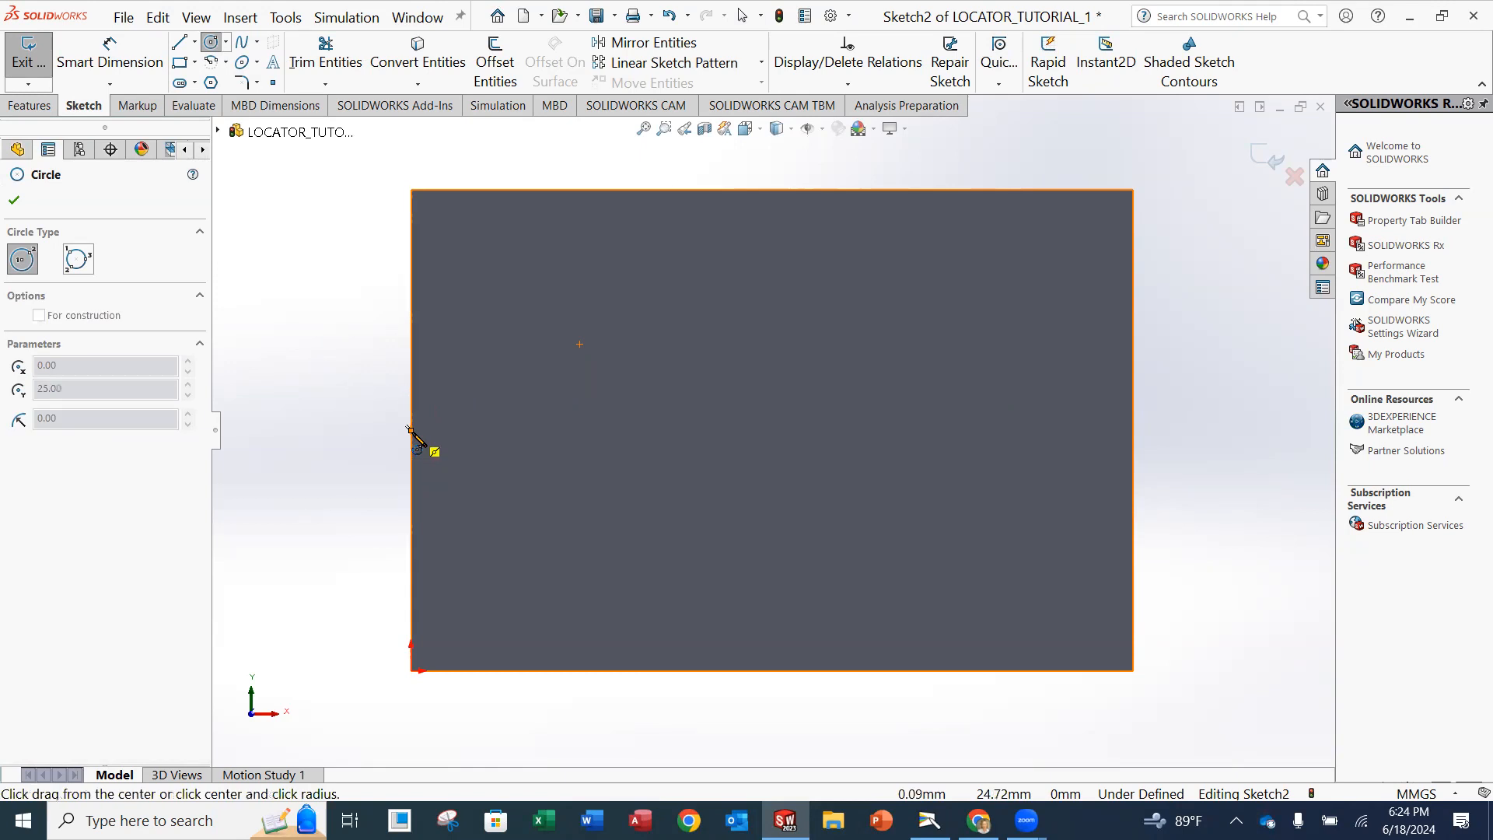
pyautogui.click(413, 193)
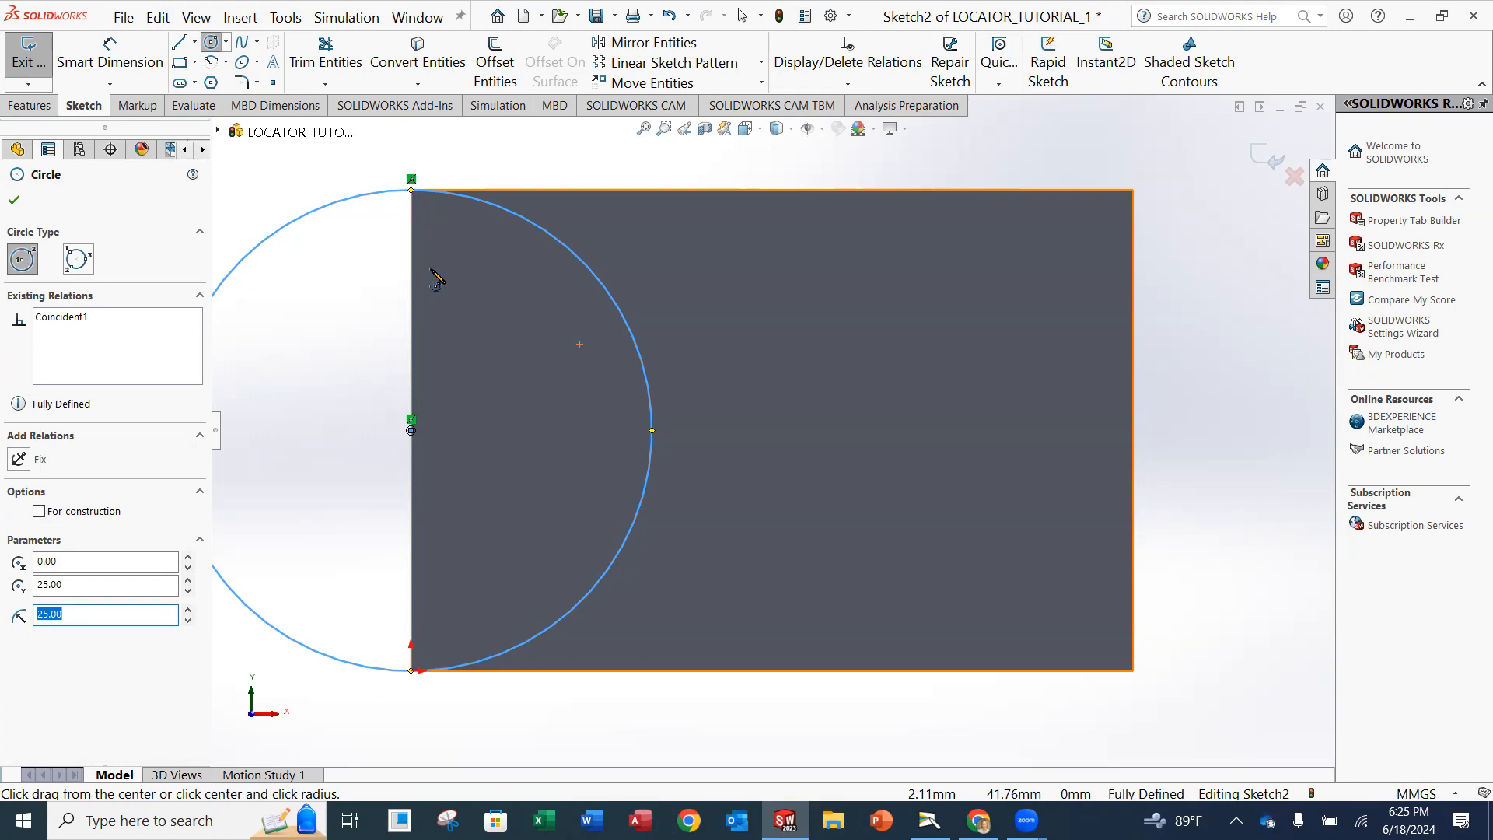
pyautogui.click(14, 203)
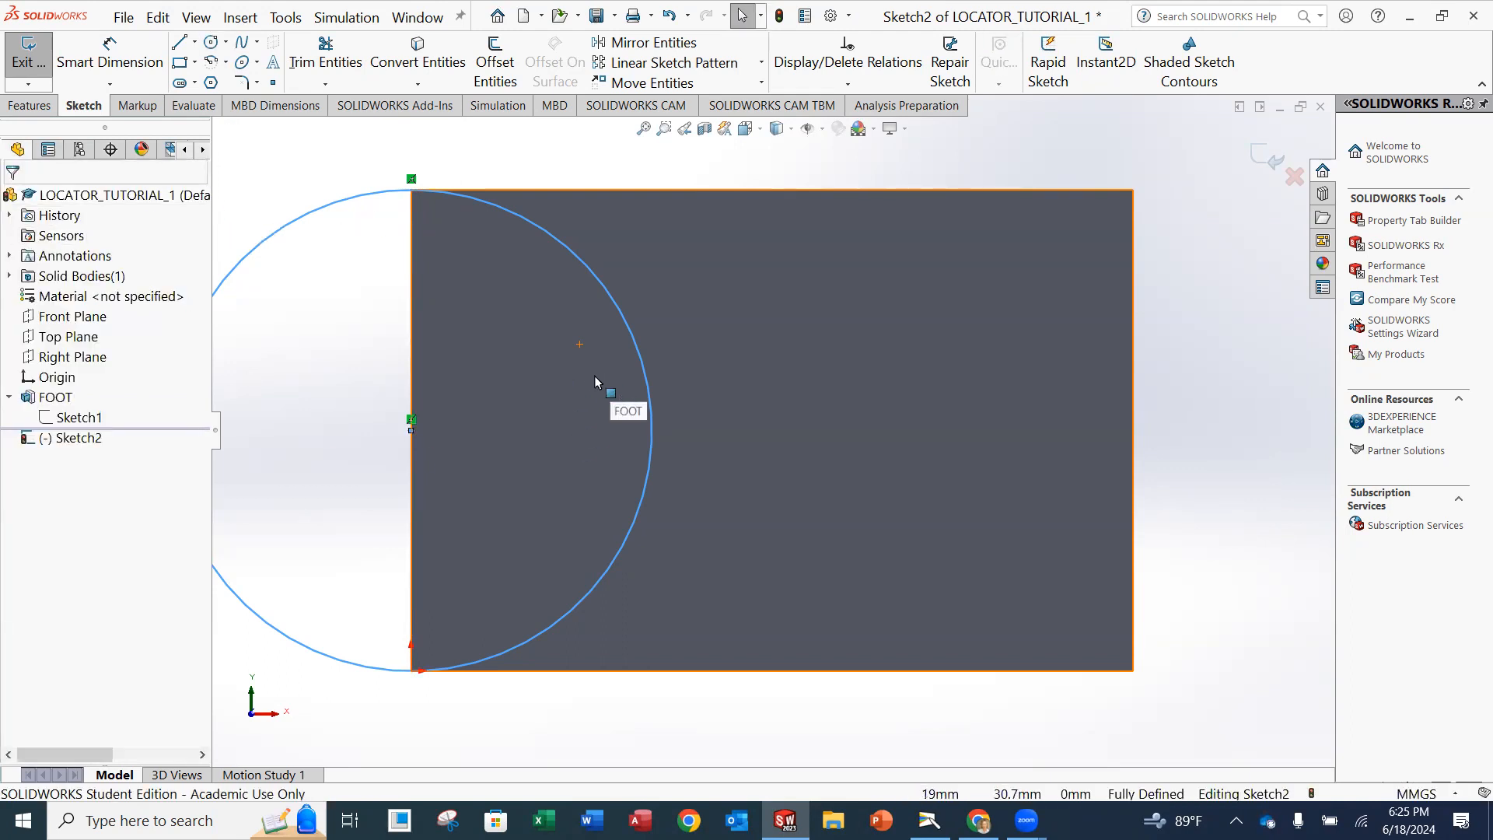
pyautogui.keyDown('ctrl'); pyautogui.moveTo(595, 377); pyautogui.dragTo(726, 398, button='middle'); pyautogui.keyUp('ctrl')
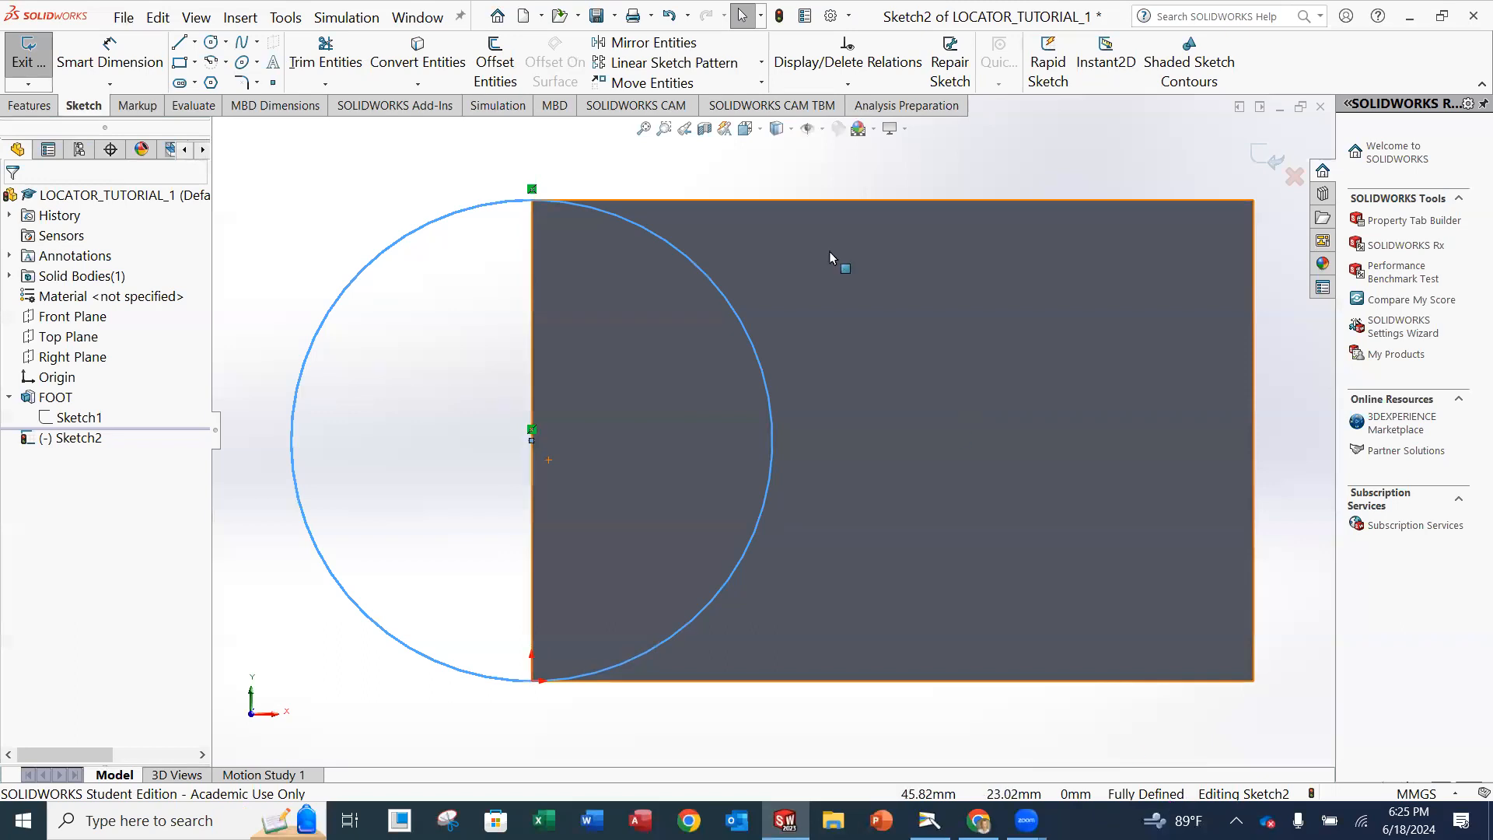
pyautogui.click(311, 166)
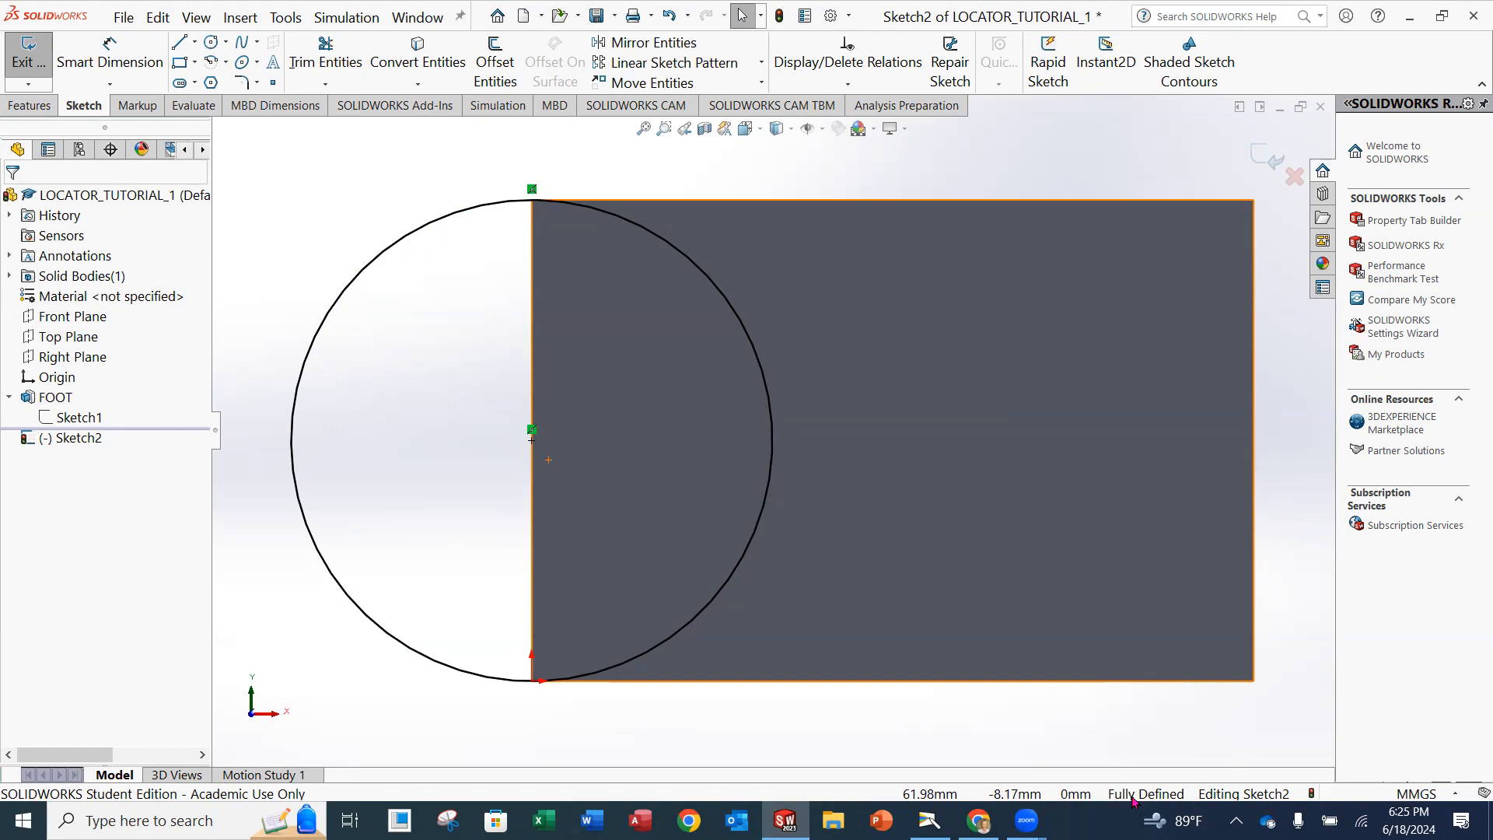
# - Exit the circle sketch and reverse the boss extrusion direction so it runs through the FOOT block
pyautogui.click(27, 66)
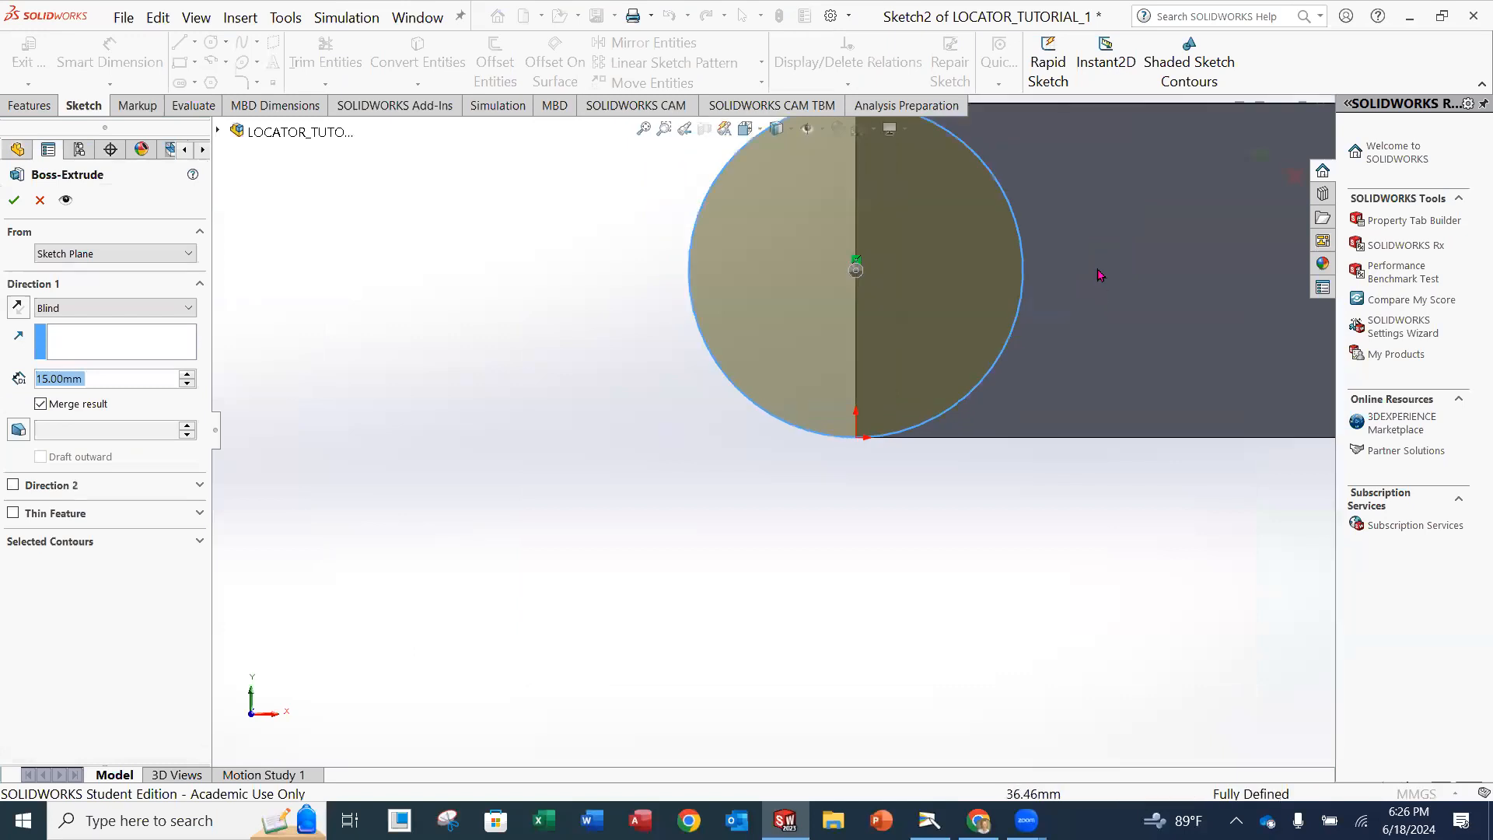
pyautogui.scroll(2, 950, 338)
pyautogui.moveTo(896, 317)
pyautogui.mouseDown(button='middle')
pyautogui.moveTo(945, 351)
pyautogui.moveTo(987, 568)
pyautogui.moveTo(943, 717)
pyautogui.moveTo(973, 487)
pyautogui.moveTo(974, 521)
pyautogui.moveTo(986, 504)
pyautogui.moveTo(996, 513)
pyautogui.mouseUp(button='middle')
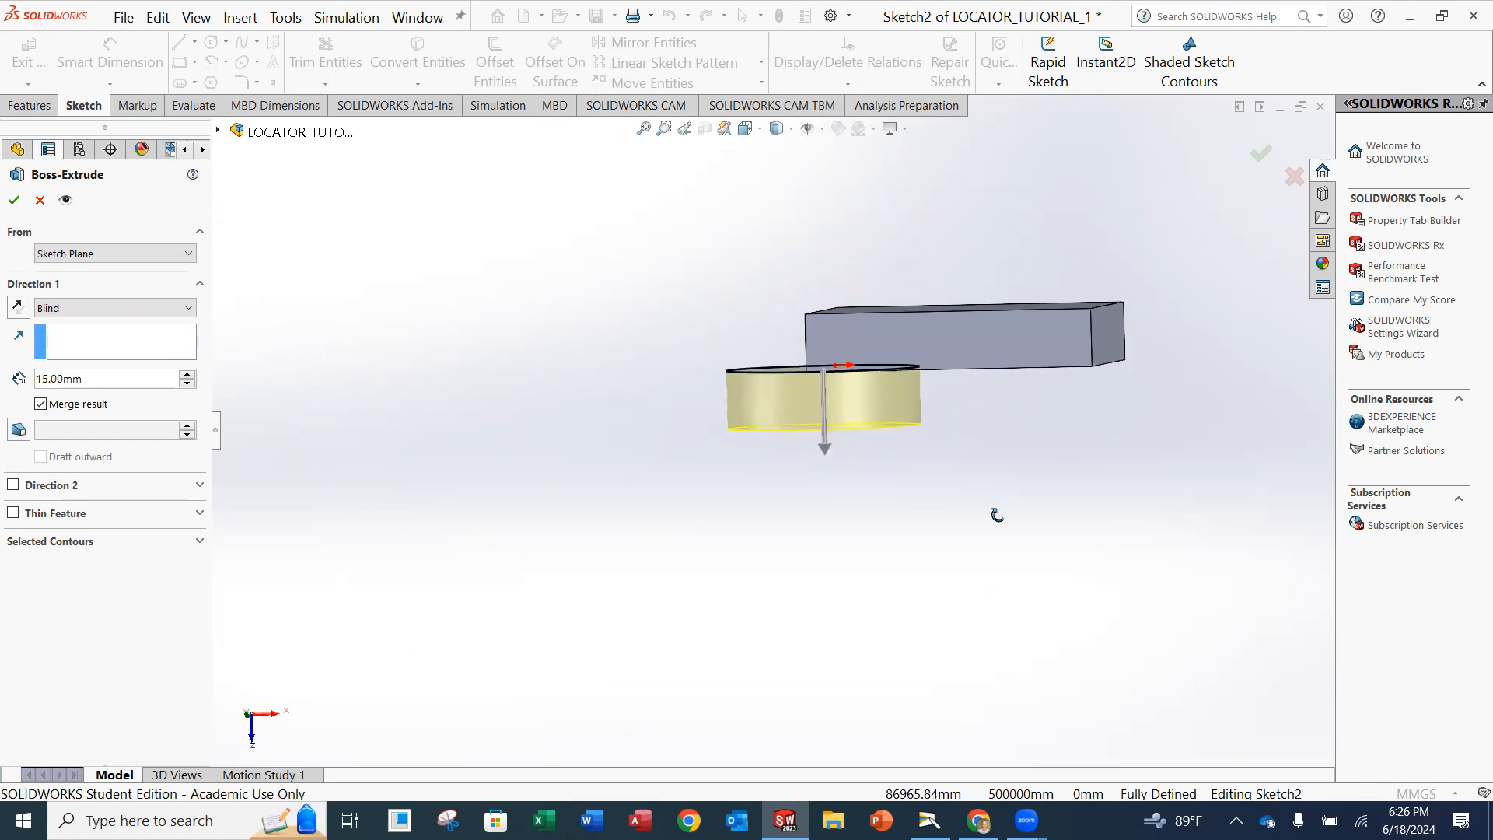
pyautogui.click(23, 312)
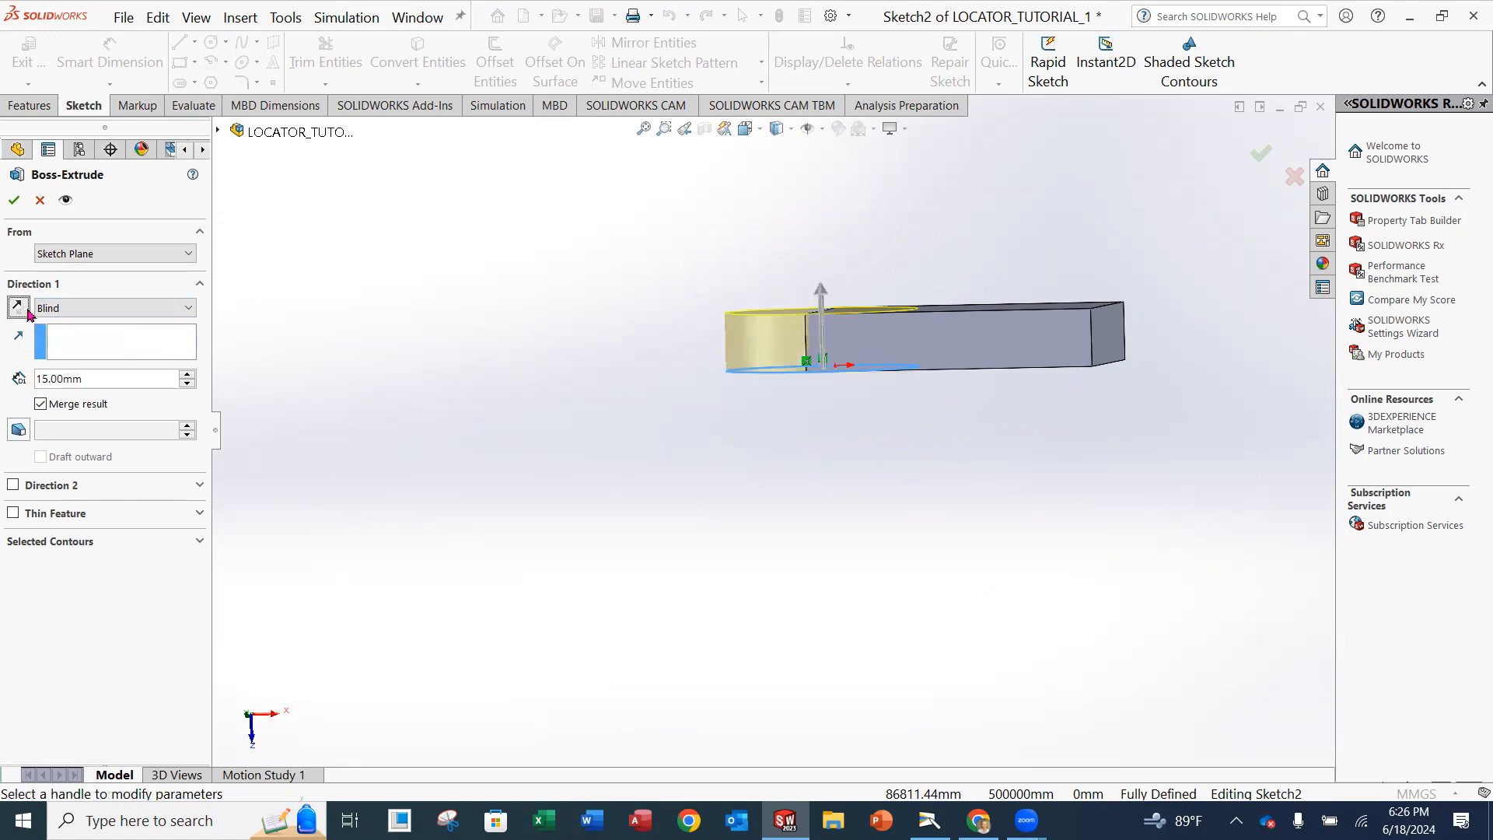
pyautogui.moveTo(763, 343); pyautogui.dragTo(768, 401, button='middle')
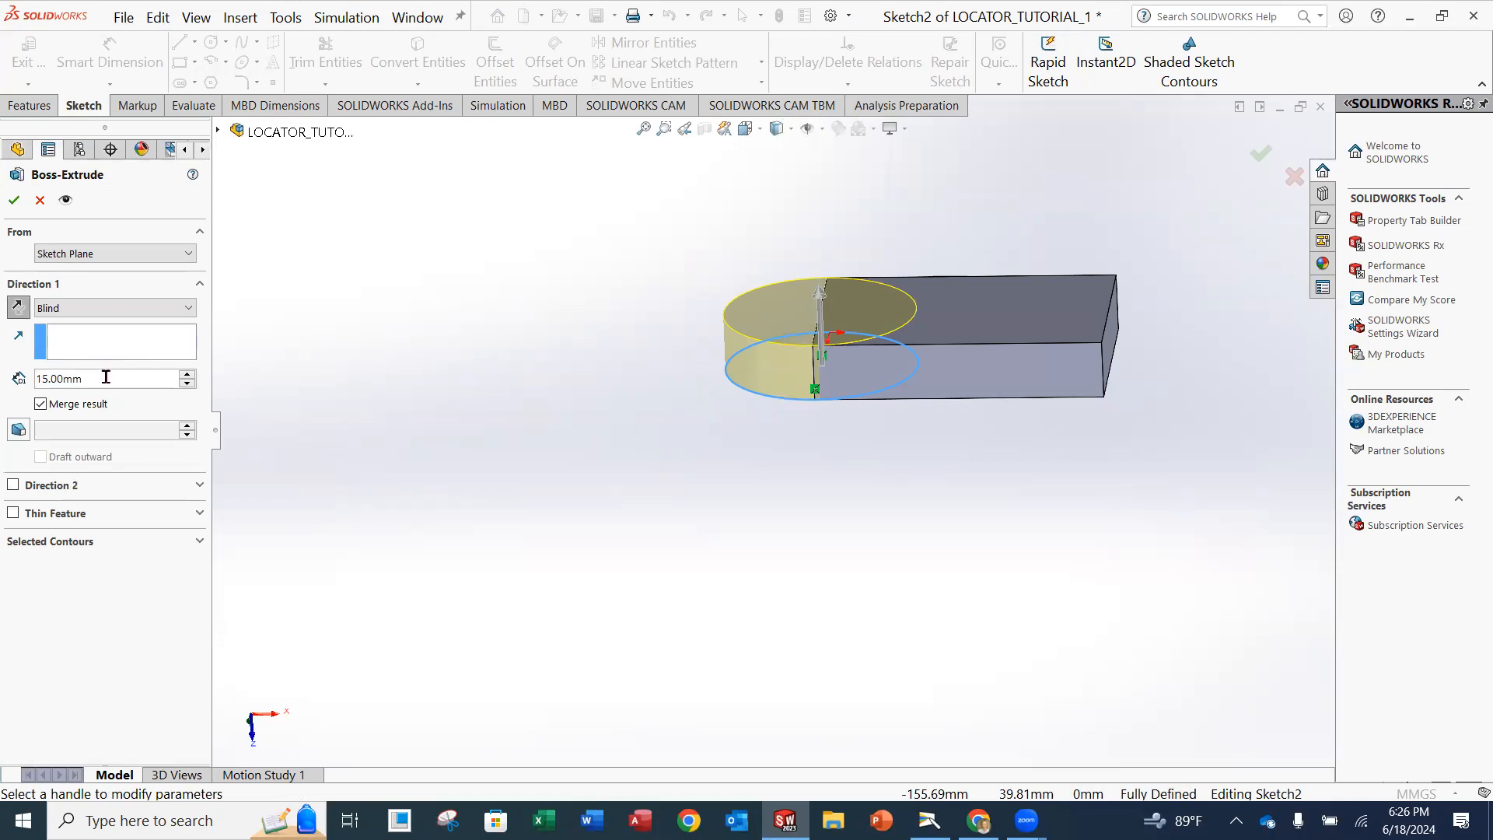
# - Extrude the circle as a blind boss to a depth of 40 mm, merged with the FOOT
pyautogui.moveTo(106, 377); pyautogui.dragTo(12, 387)
pyautogui.write('40')
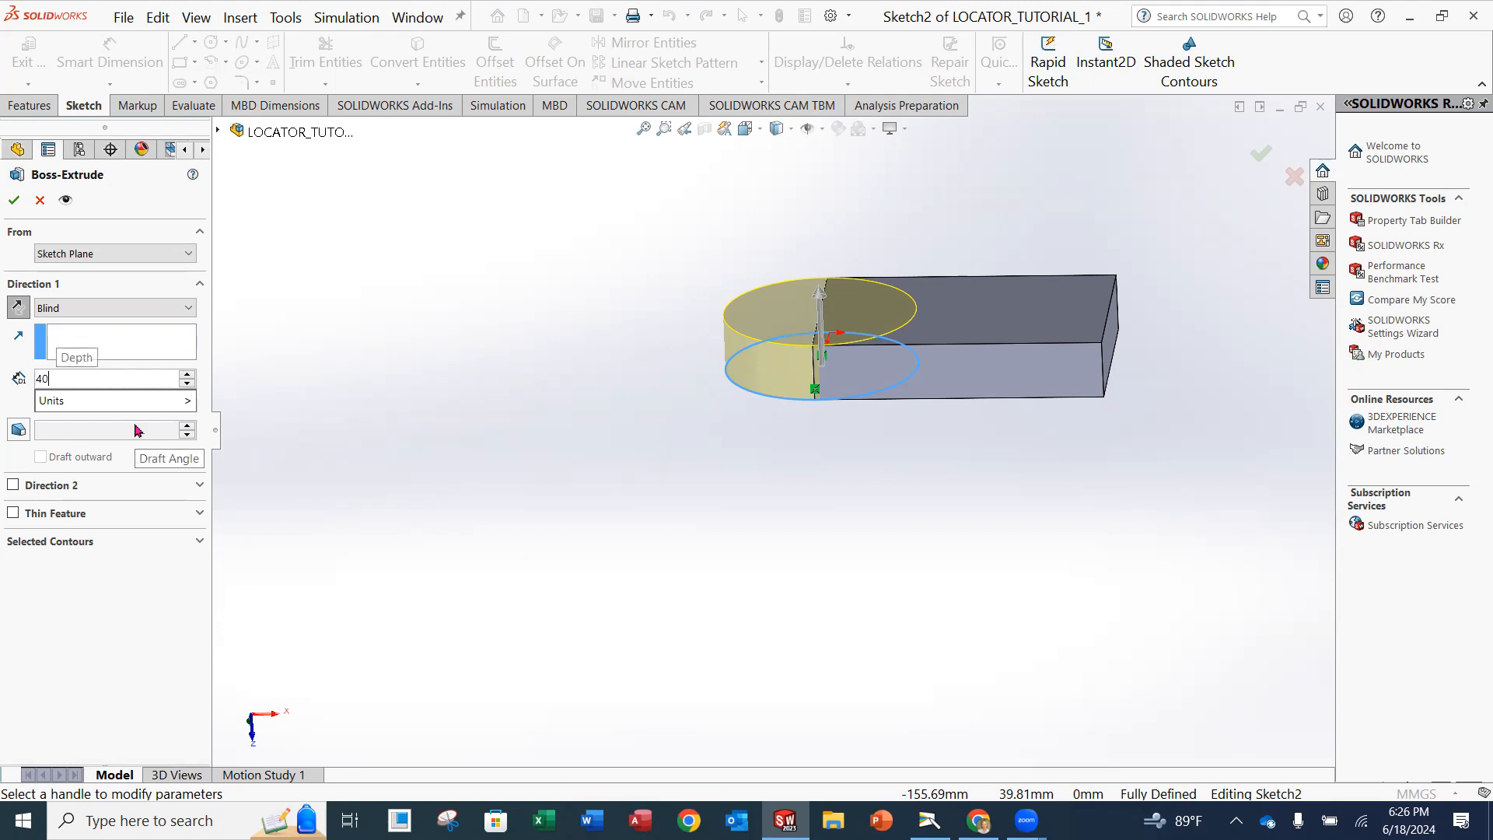
pyautogui.press('Return')
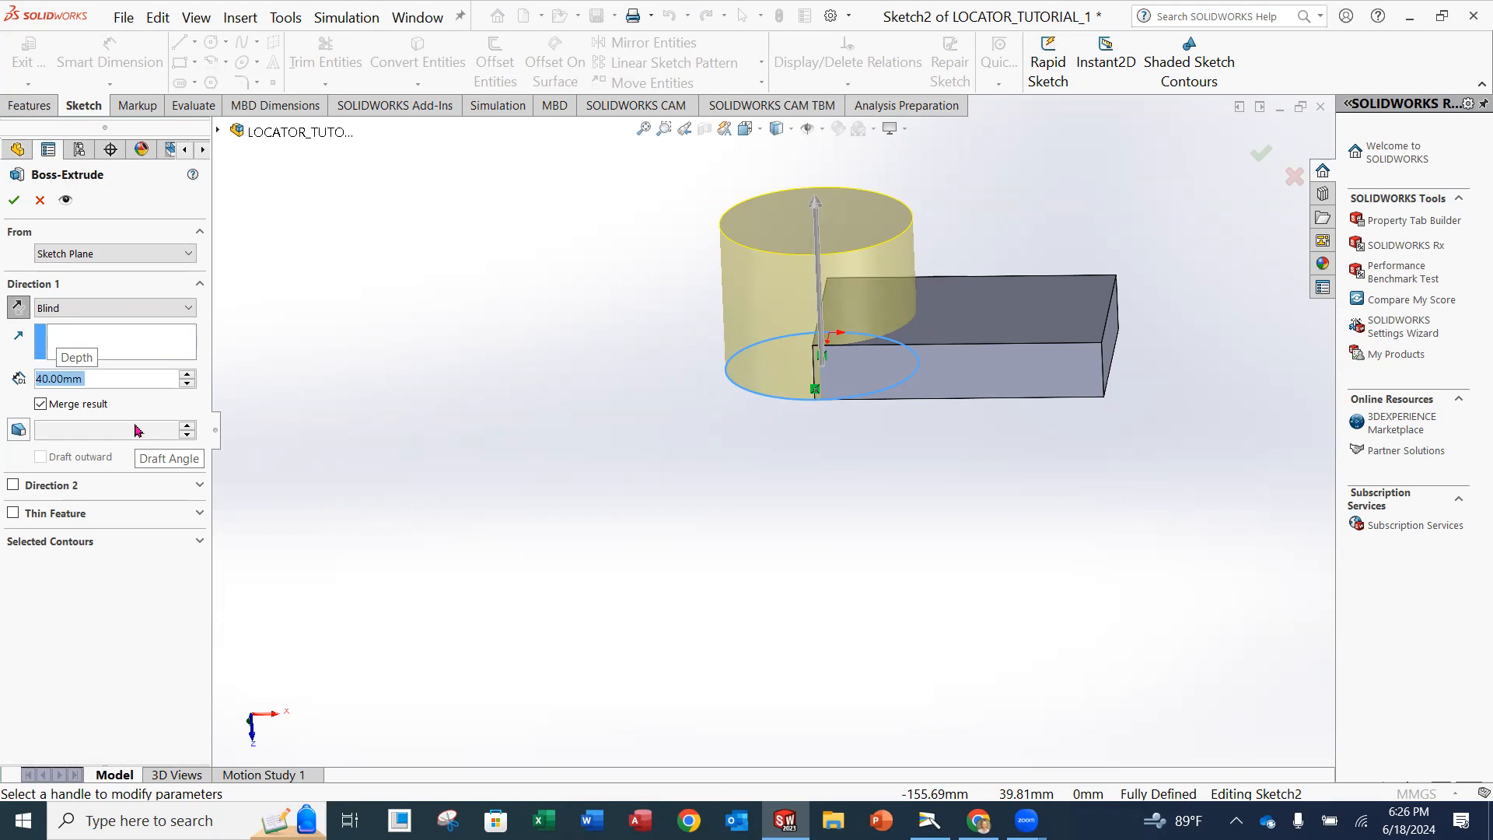
pyautogui.moveTo(280, 389)
pyautogui.mouseDown(button='middle')
pyautogui.moveTo(303, 370)
pyautogui.moveTo(346, 392)
pyautogui.moveTo(273, 409)
pyautogui.moveTo(550, 327)
pyautogui.mouseUp(button='middle')
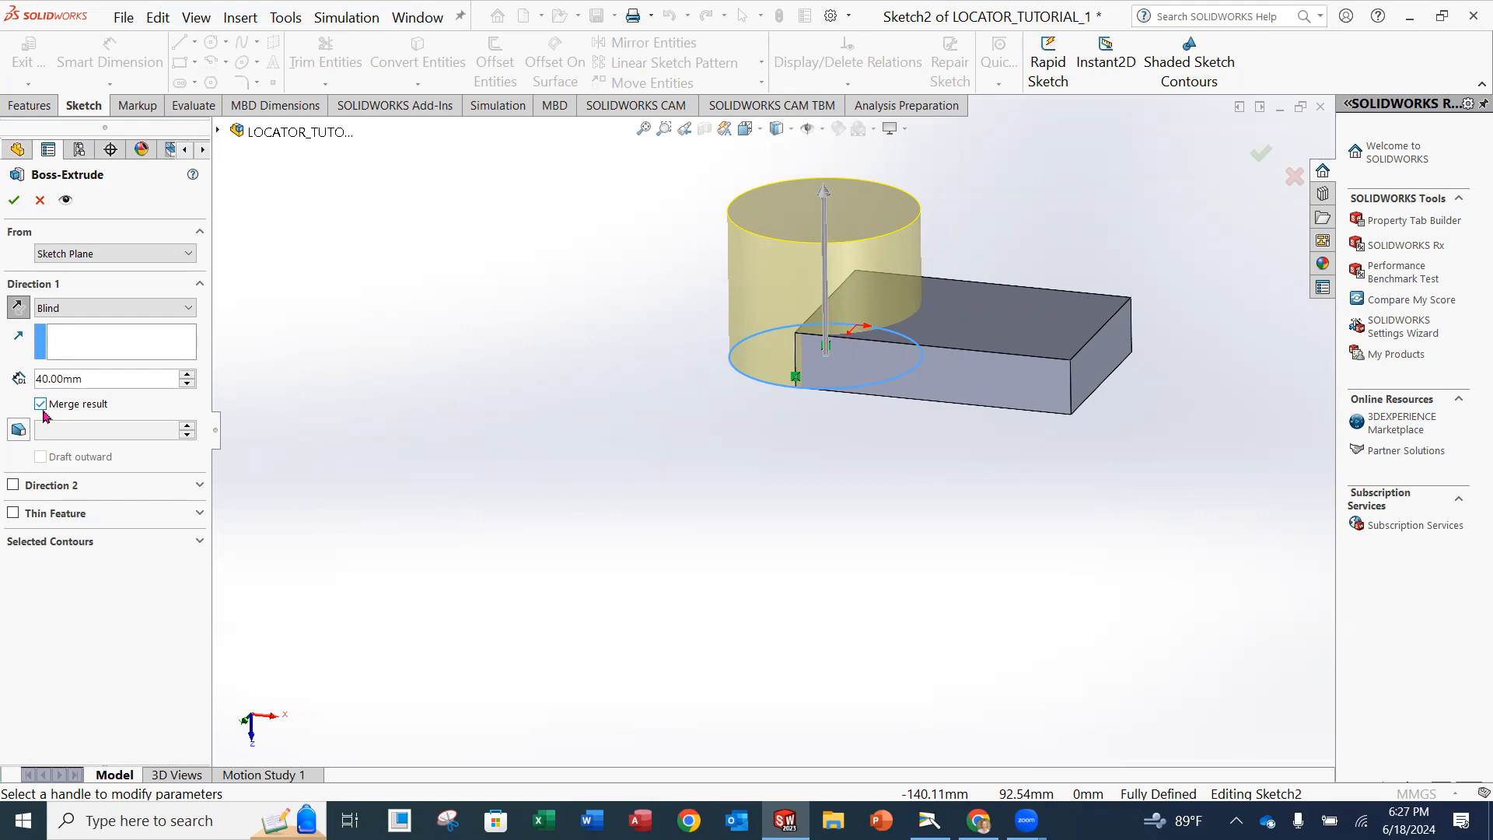
pyautogui.click(14, 202)
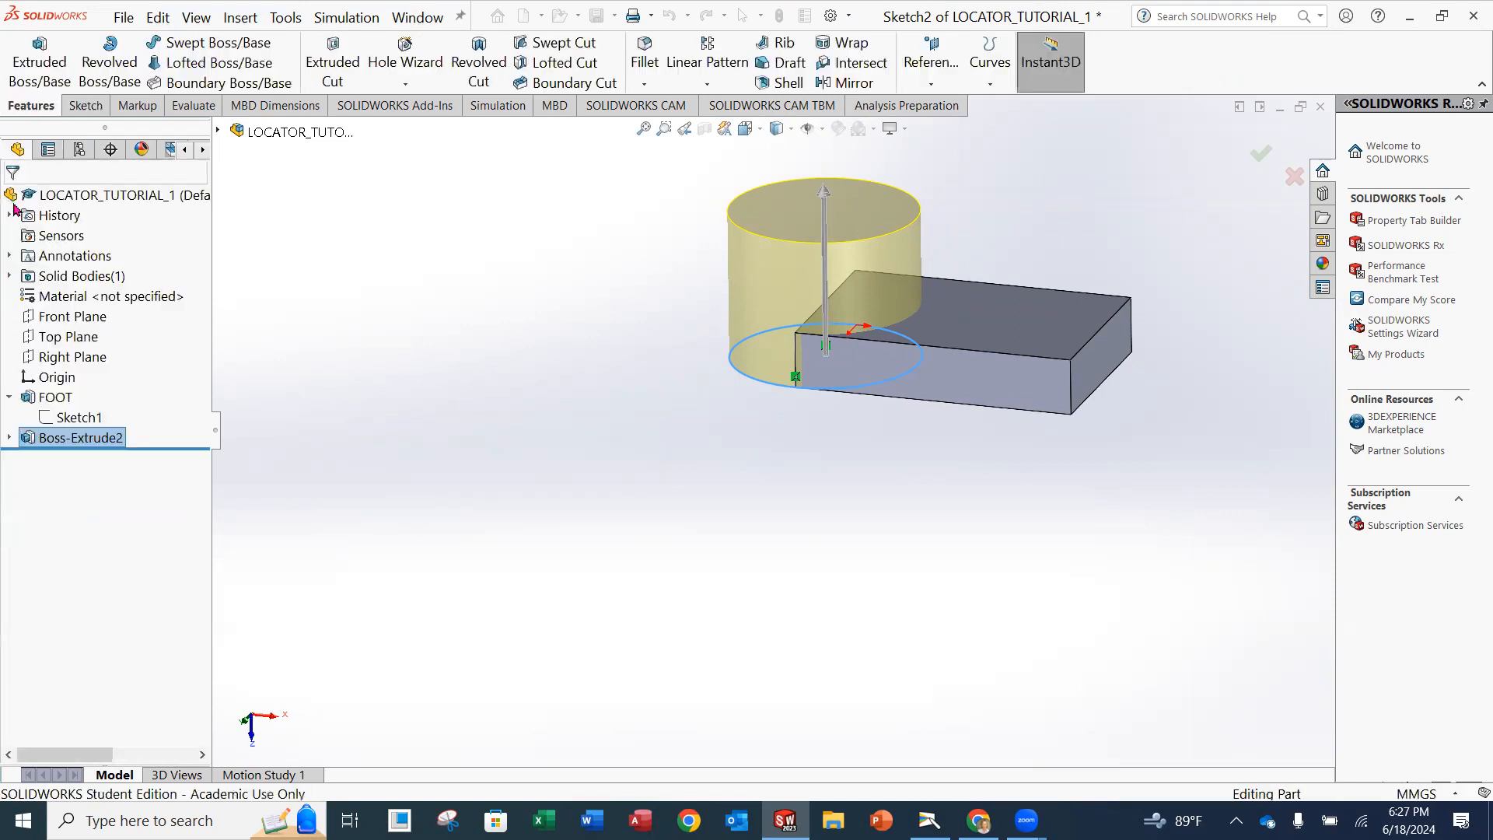
pyautogui.moveTo(770, 456); pyautogui.dragTo(703, 490, button='middle')
pyautogui.click(720, 420)
pyautogui.moveTo(732, 381); pyautogui.dragTo(828, 301, button='middle')
pyautogui.scroll(2, 802, 289)
pyautogui.scroll(-3, 834, 372)
pyautogui.moveTo(830, 366); pyautogui.dragTo(749, 377, button='middle')
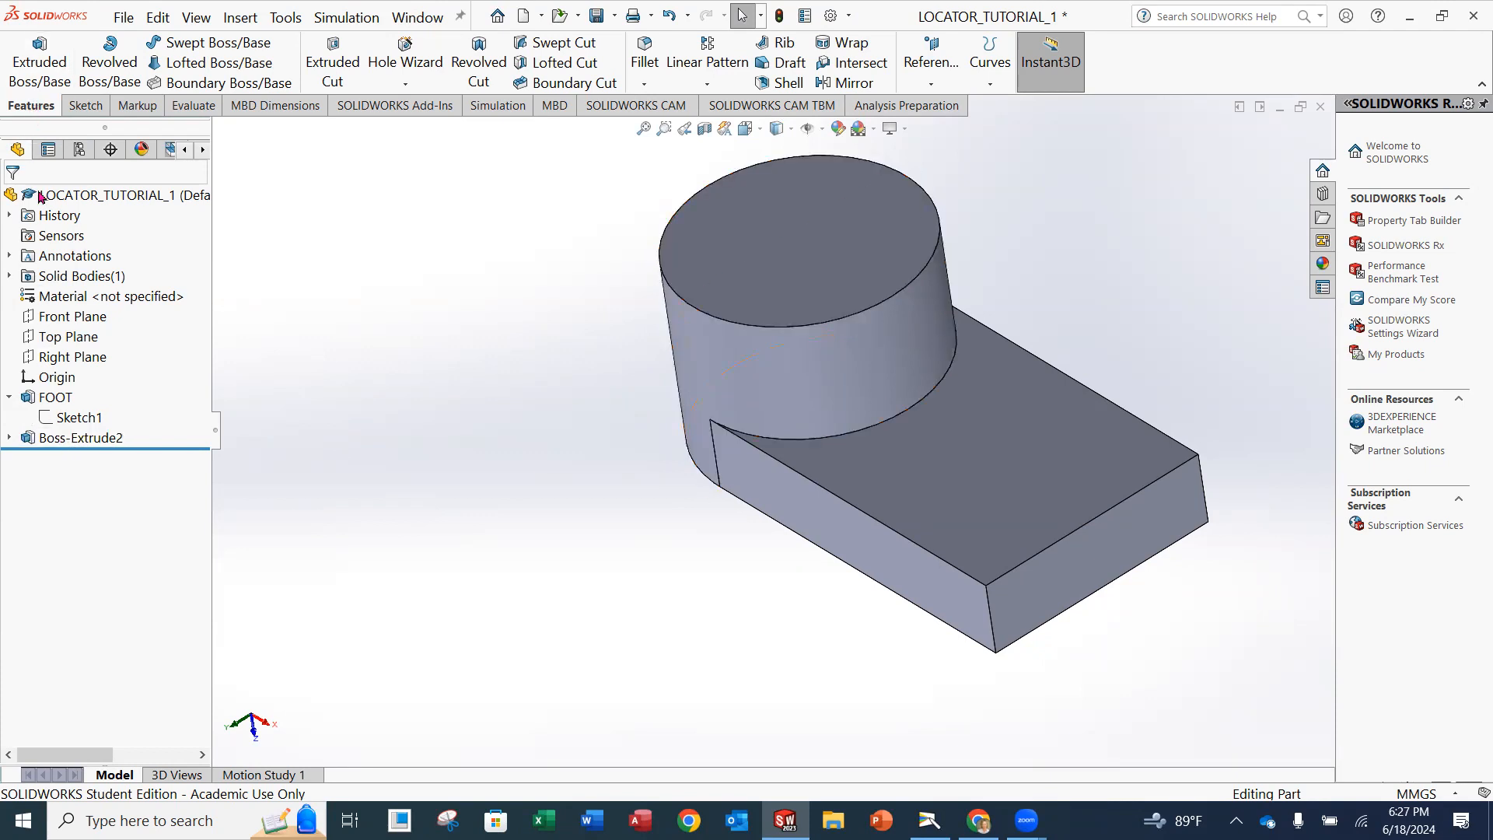
# - Rename the new circular boss feature in the feature tree as CYLINDER
pyautogui.click(70, 437)
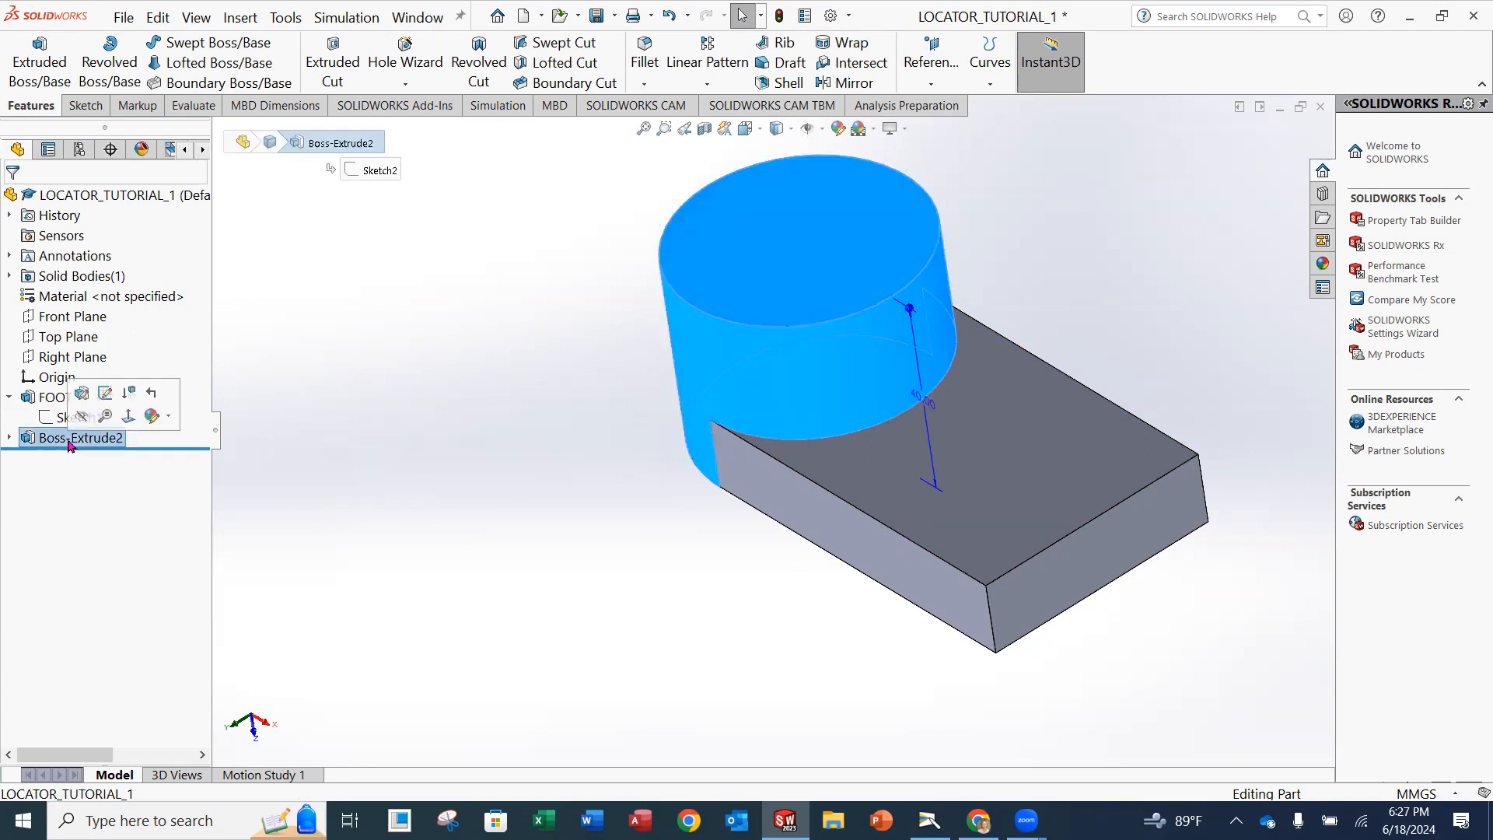
pyautogui.rightClick(68, 442)
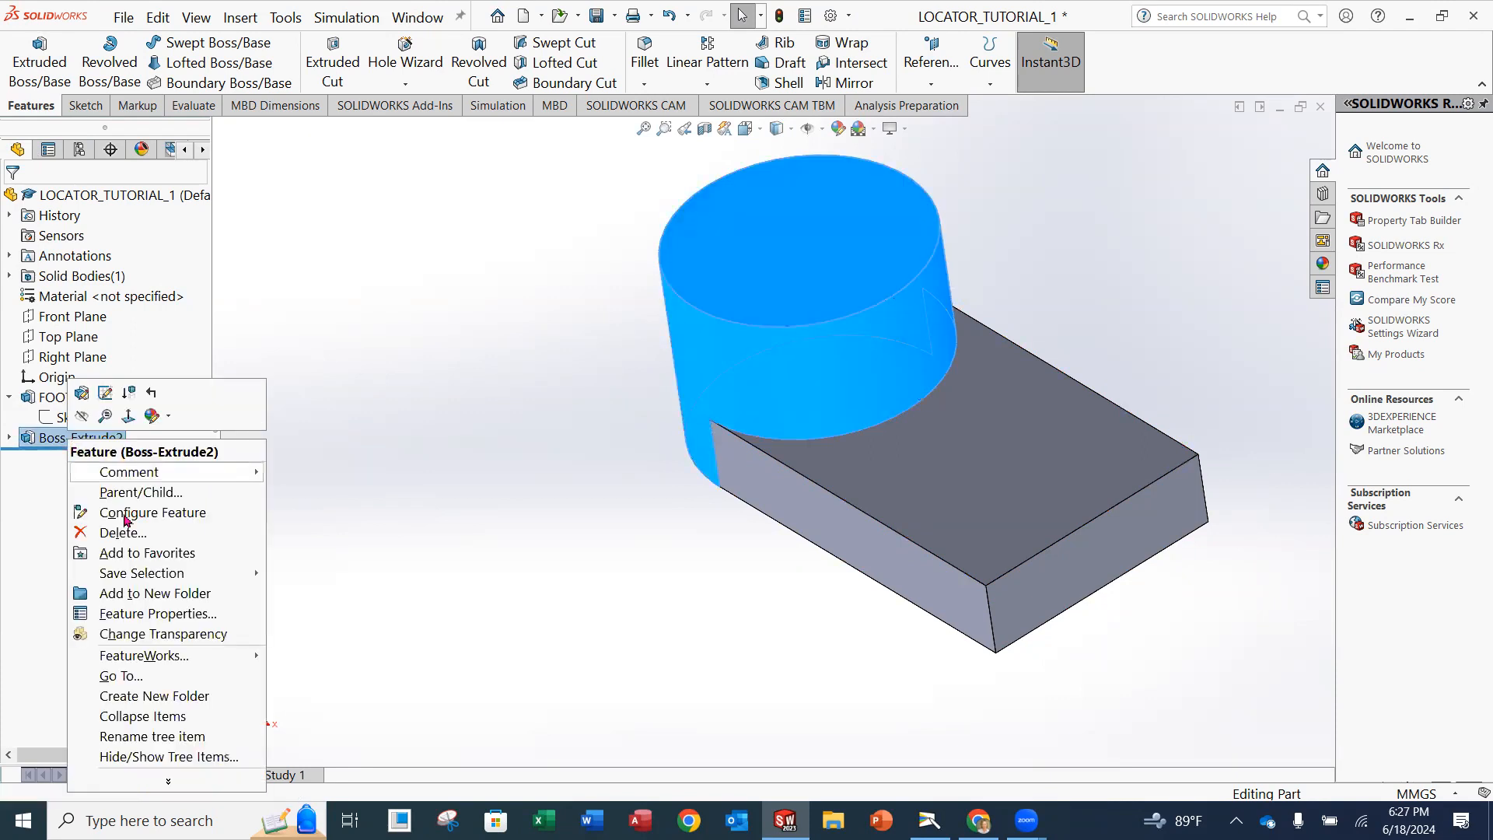
pyautogui.click(136, 736)
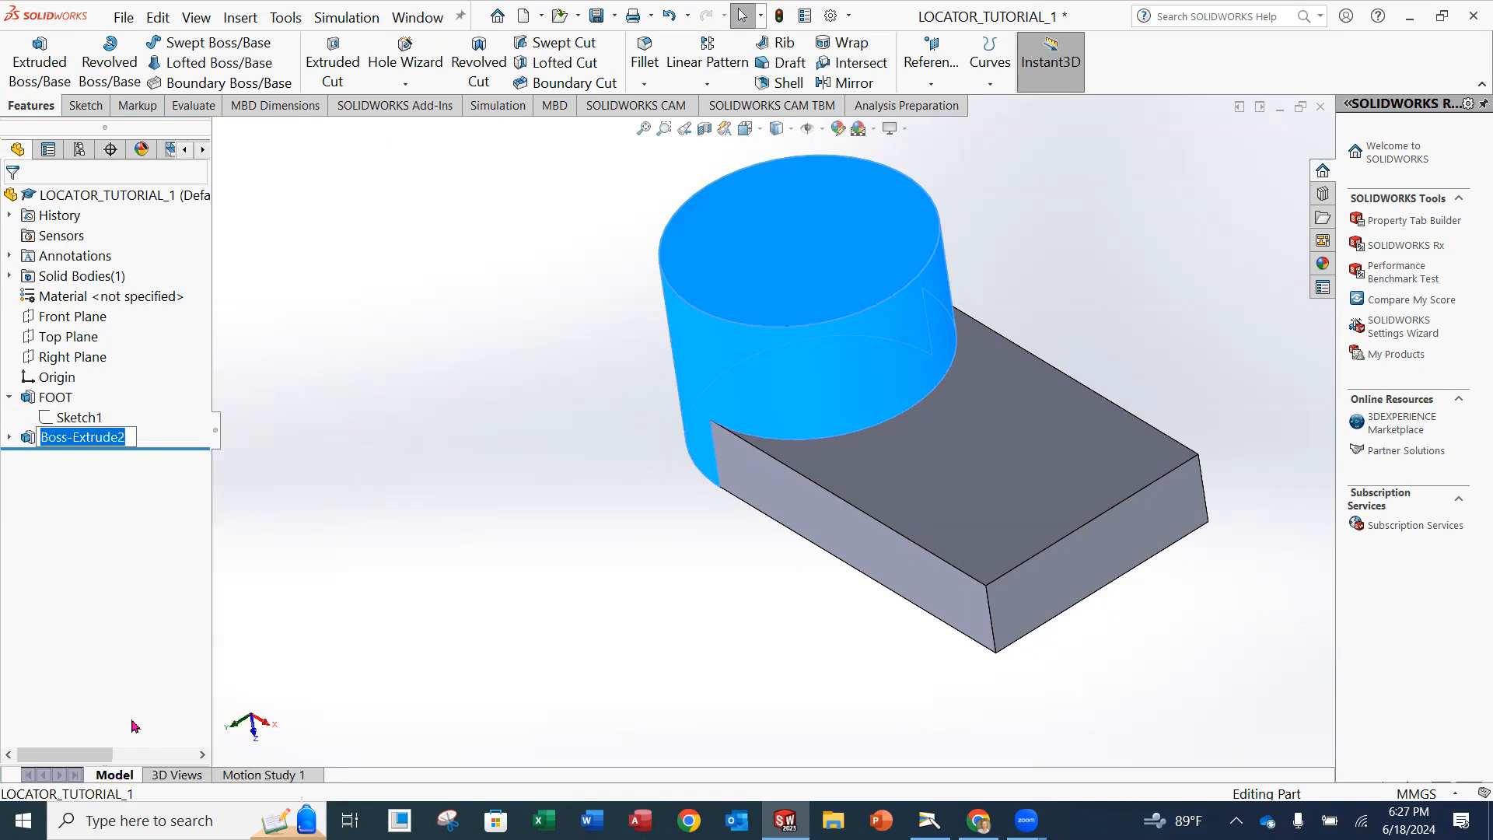
pyautogui.write('cyl')
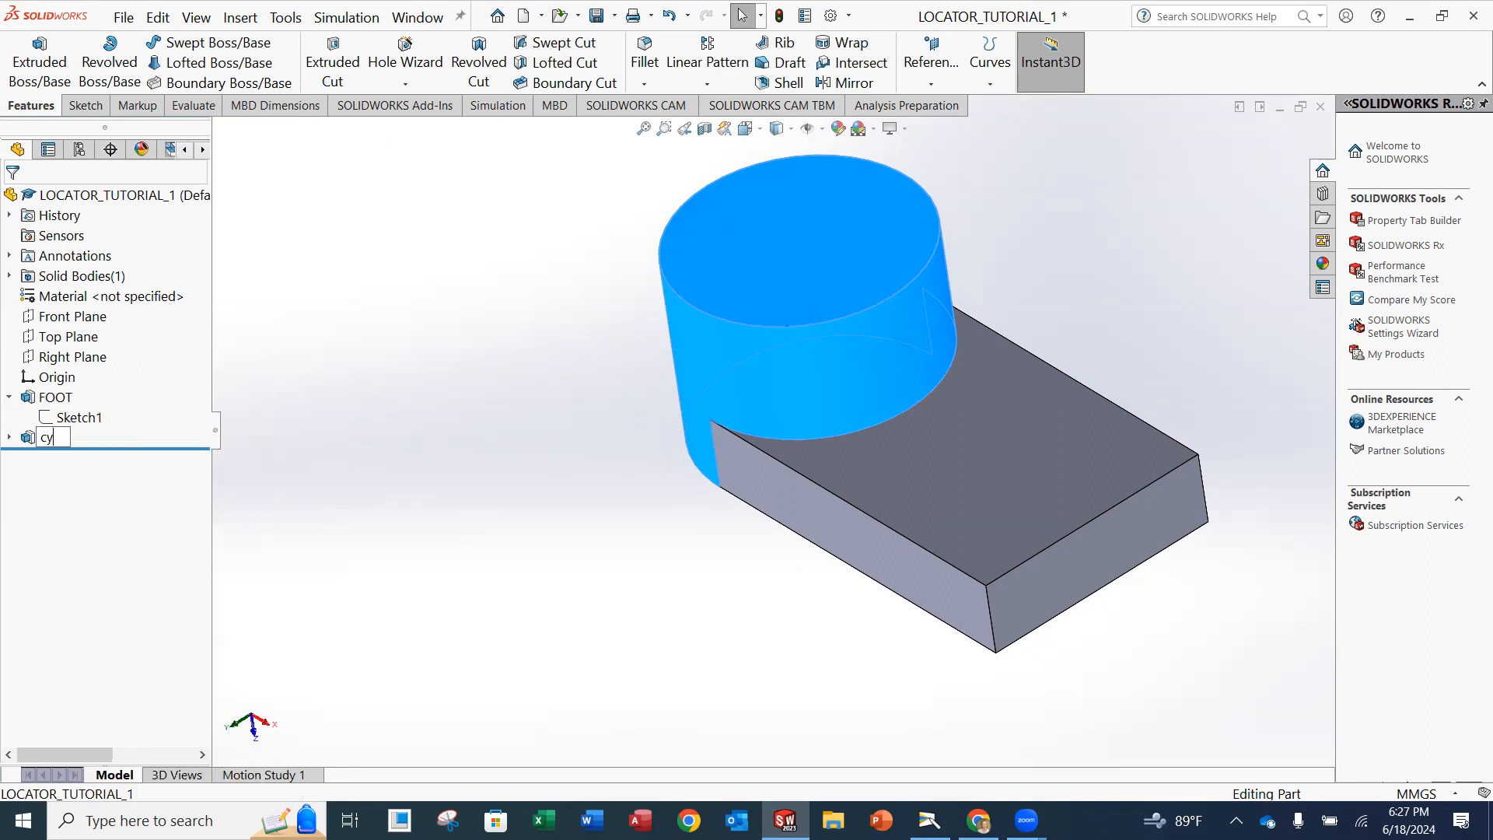
pyautogui.press('BackSpace')
pyautogui.press('BackSpace')
pyautogui.press('BackSpace')
pyautogui.write('CYLINDER')
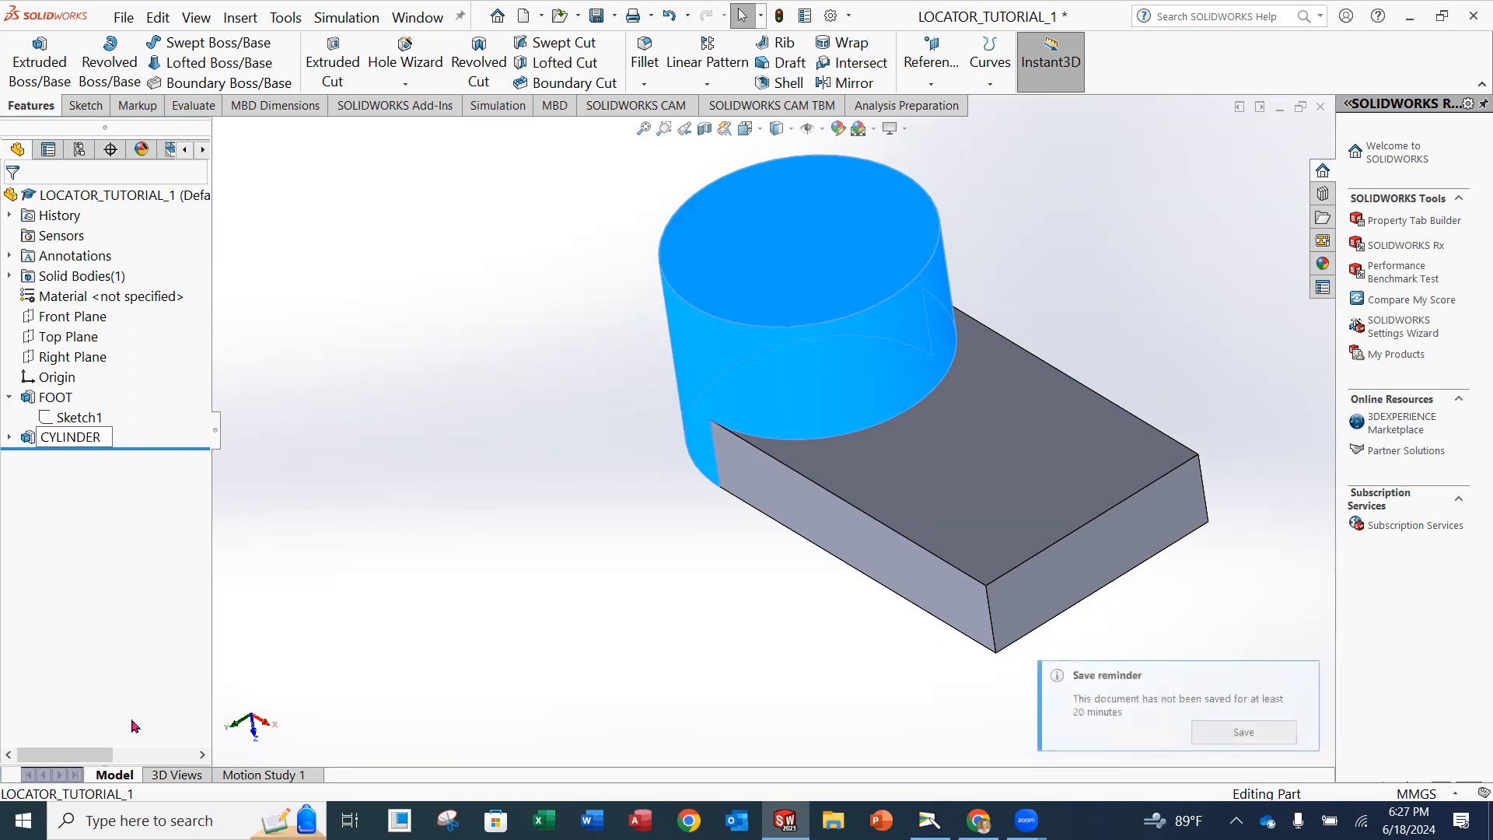
pyautogui.press('Return')
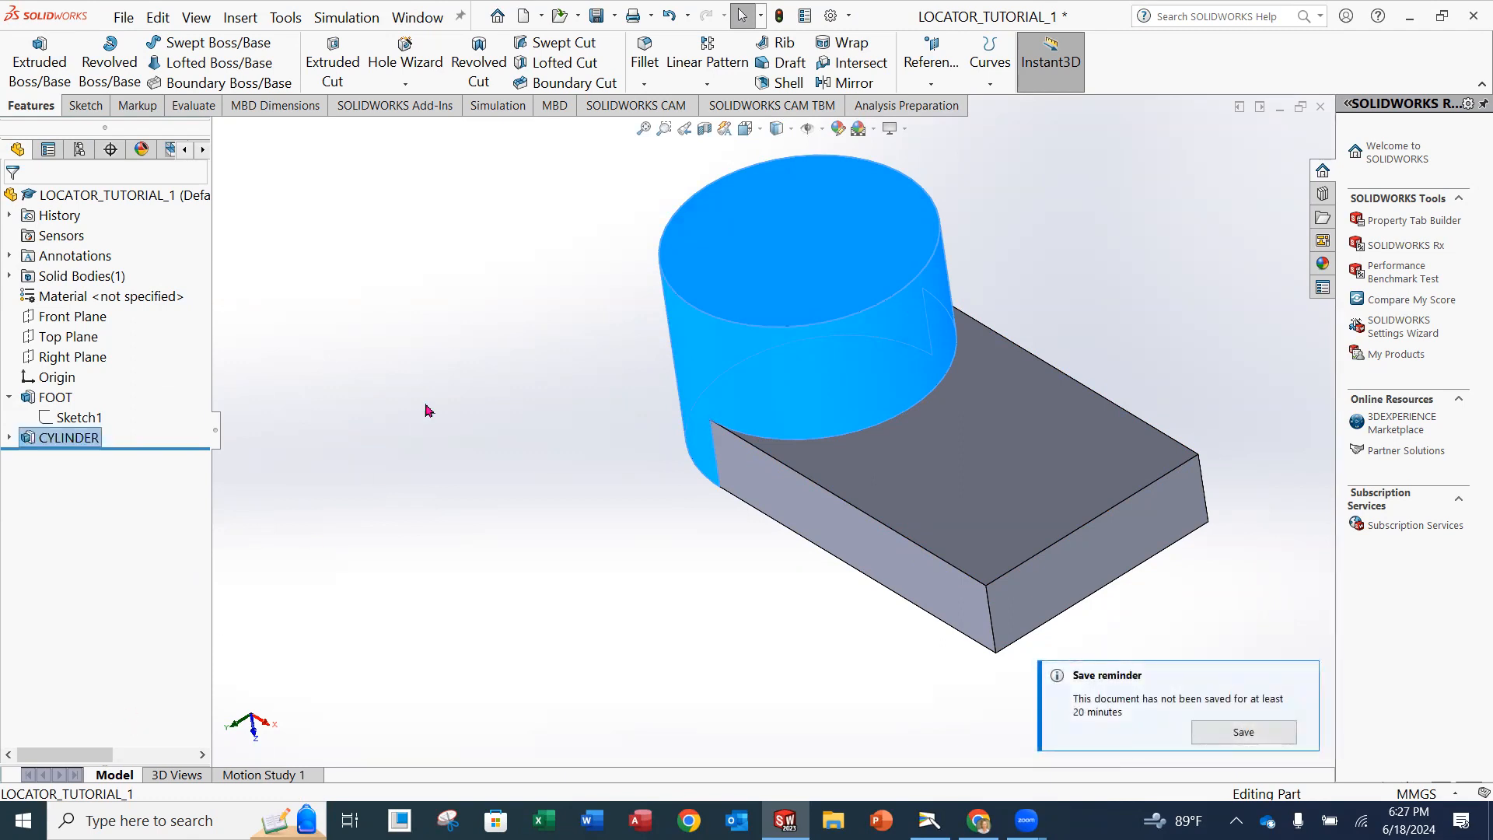
pyautogui.click(436, 325)
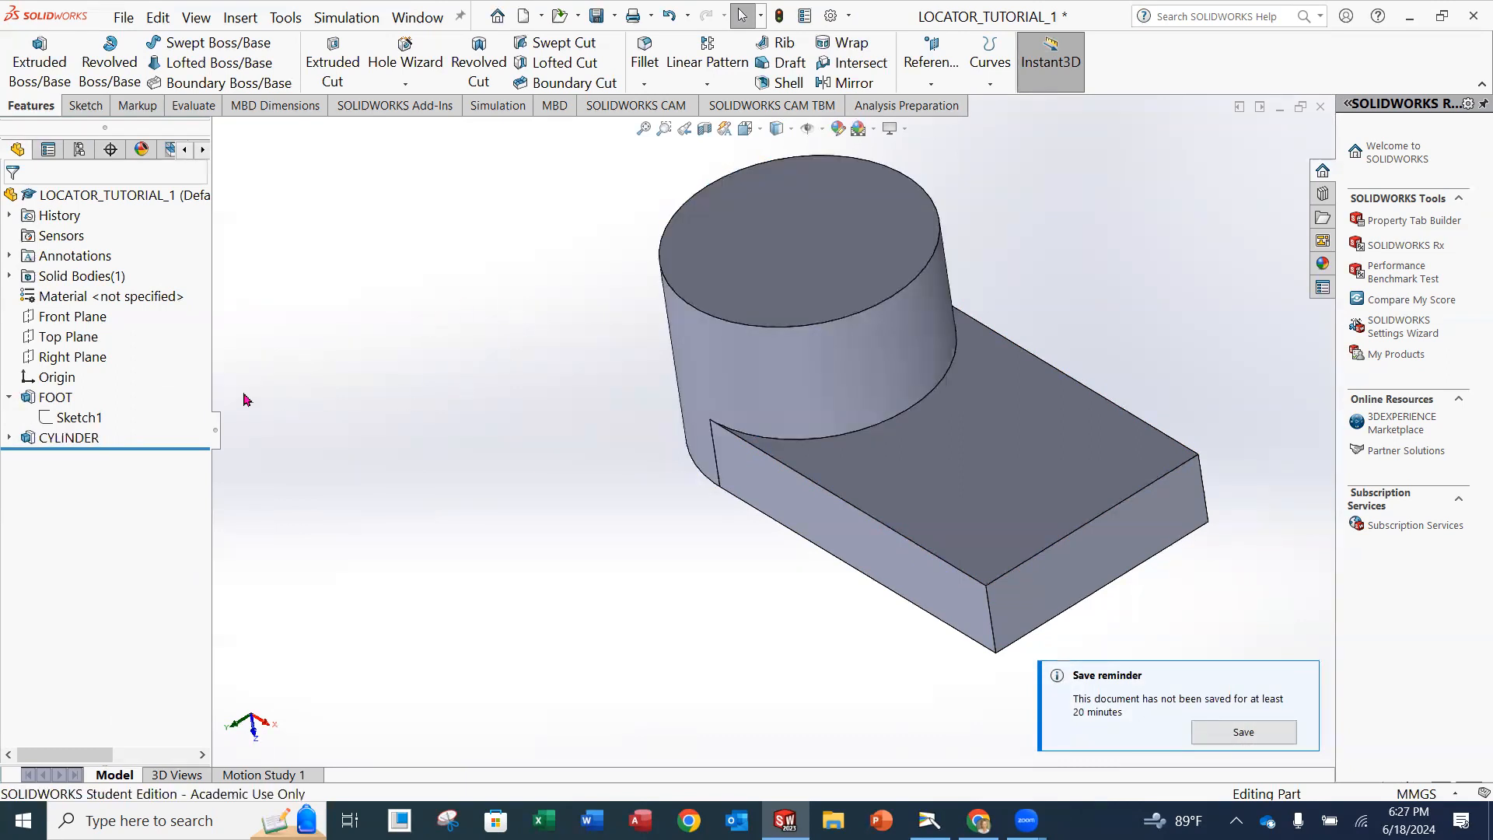
# - Expand the CYLINDER feature to show its sketch, and save the part
pyautogui.click(9, 439)
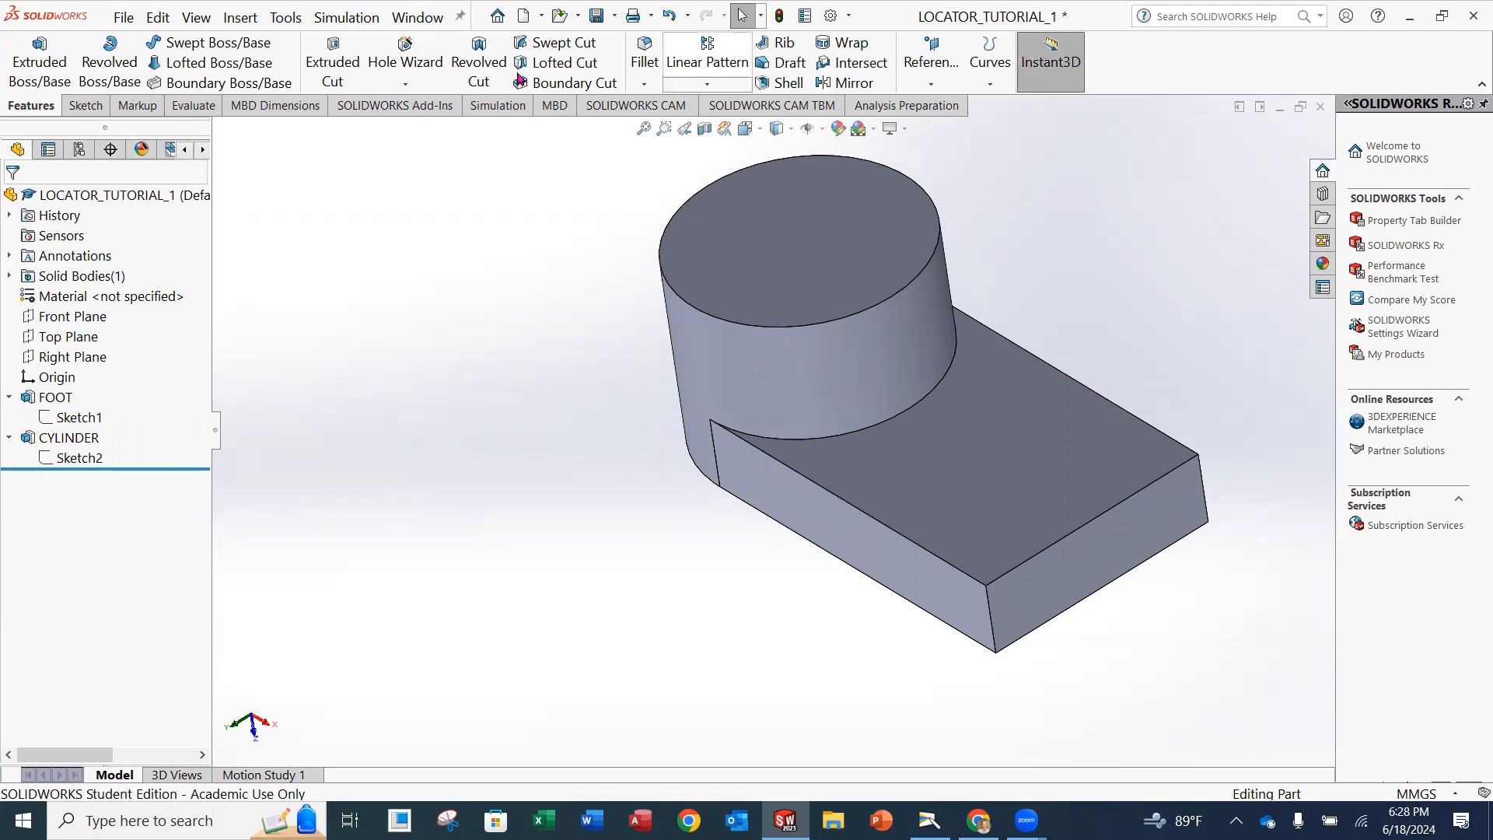
pyautogui.click(124, 18)
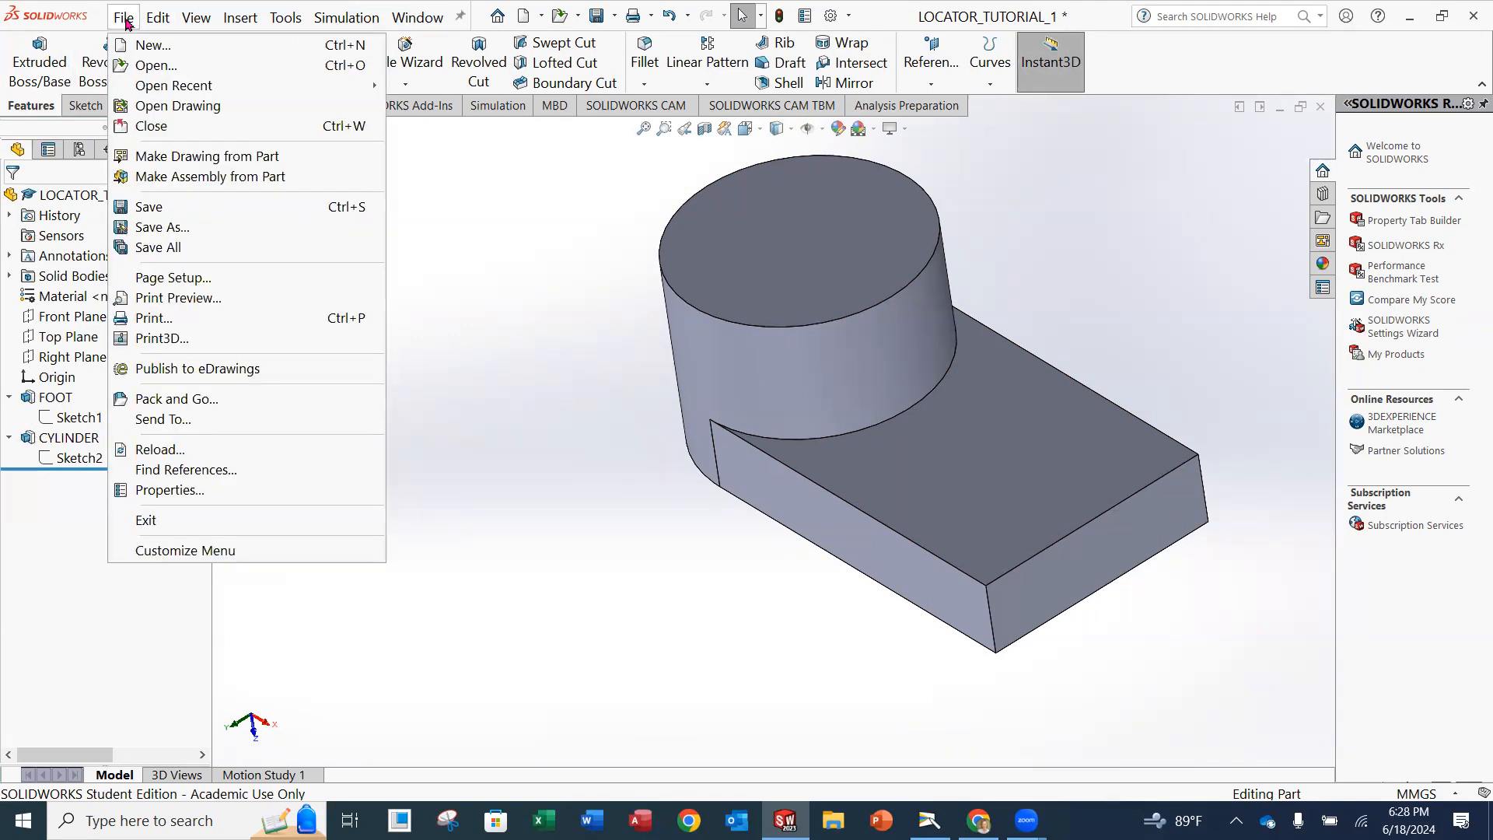
pyautogui.click(144, 209)
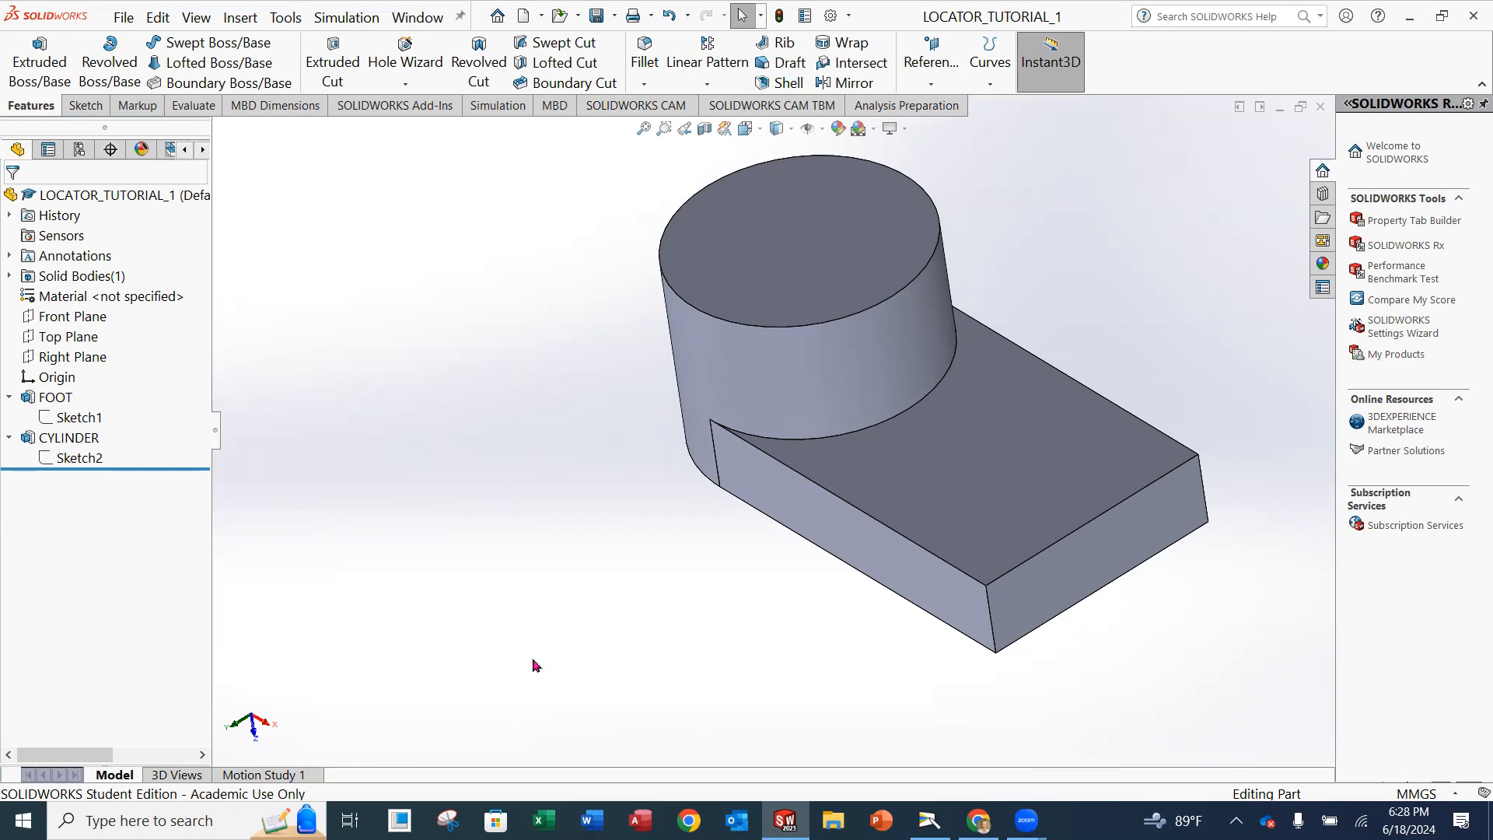
# - Switch to the document camera to check the textbook's circle sketch instructions, and return to SOLIDWORKS
pyautogui.click(929, 821)
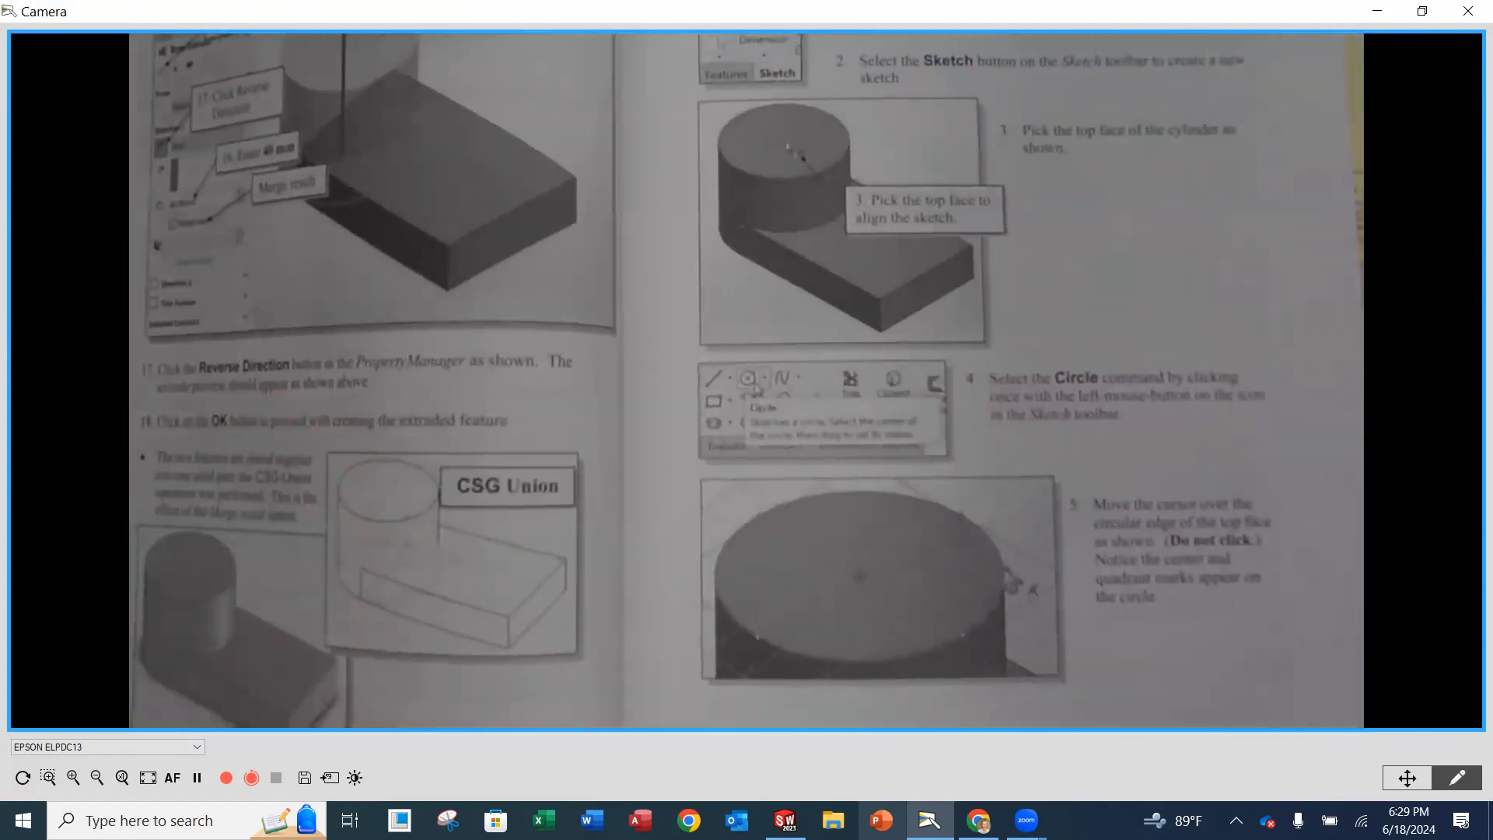
pyautogui.moveTo(929, 821)
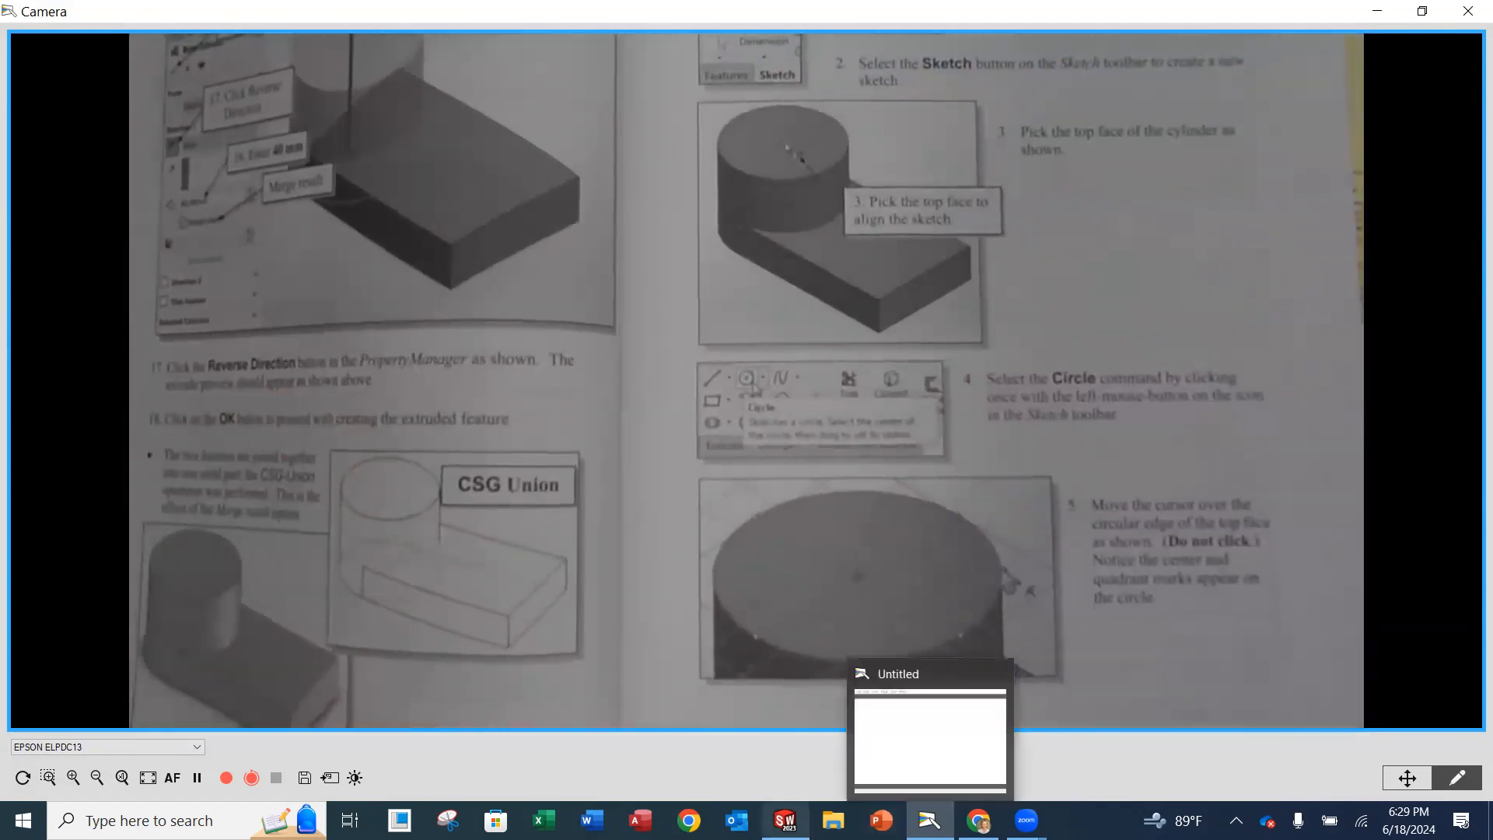
pyautogui.click(785, 821)
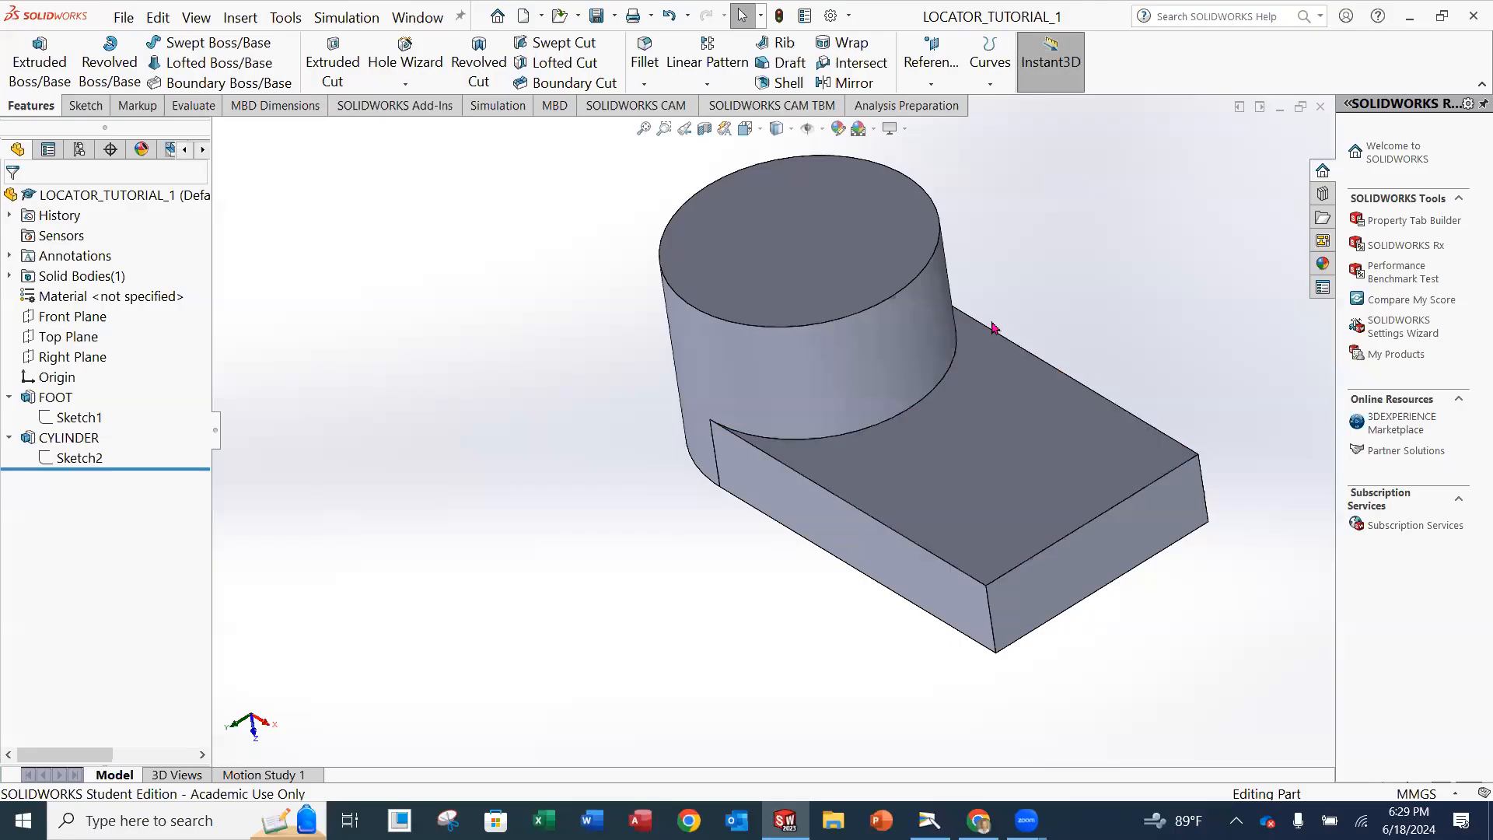
# - Start an extruded cut on the CYLINDER's top face and sketch a circle of about 13.46 mm radius at its center
pyautogui.keyDown('ctrl'); pyautogui.moveTo(1004, 297); pyautogui.dragTo(910, 375, button='middle'); pyautogui.keyUp('ctrl')
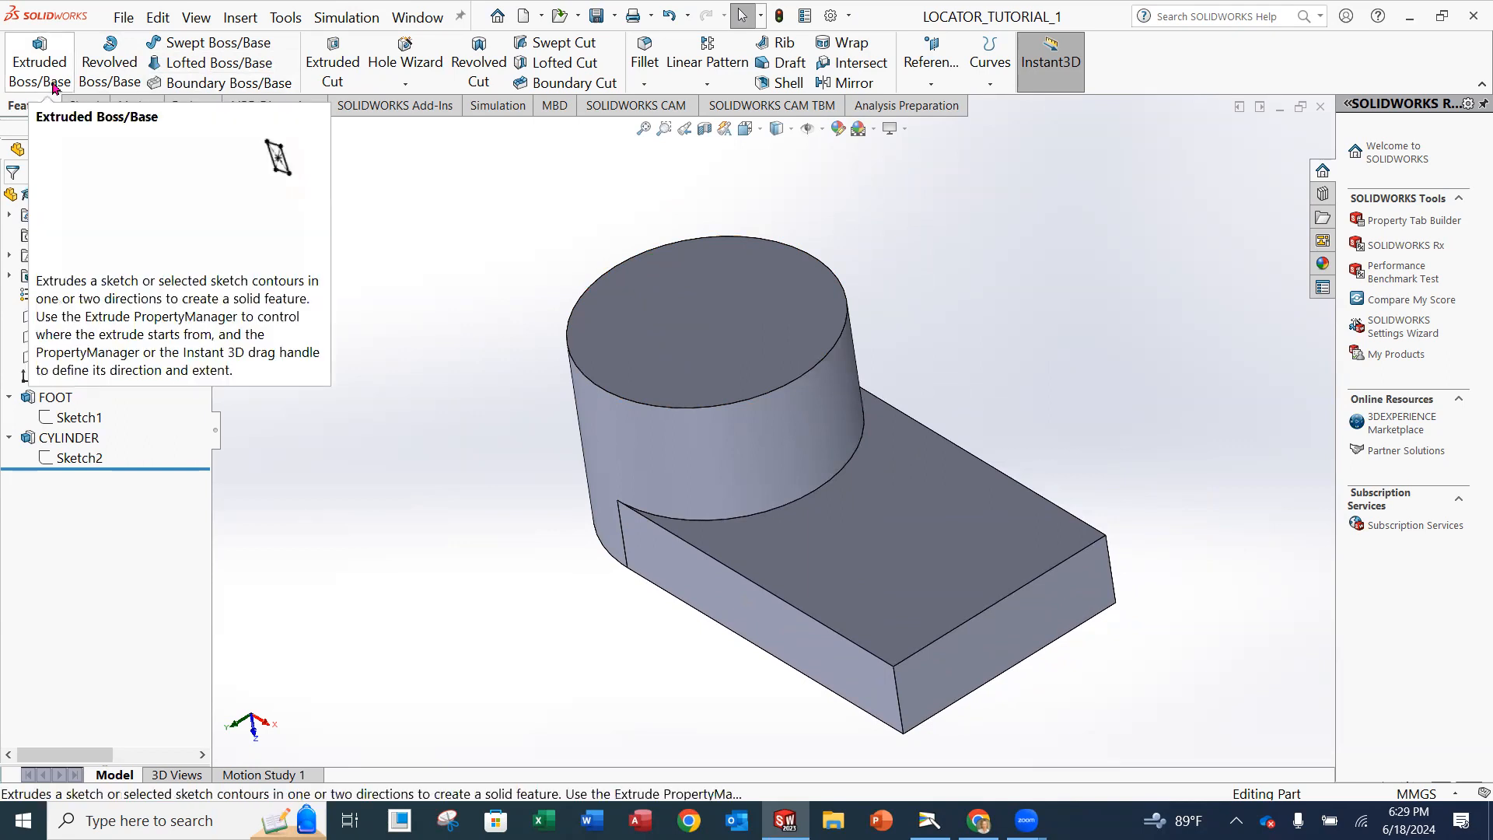
pyautogui.click(333, 72)
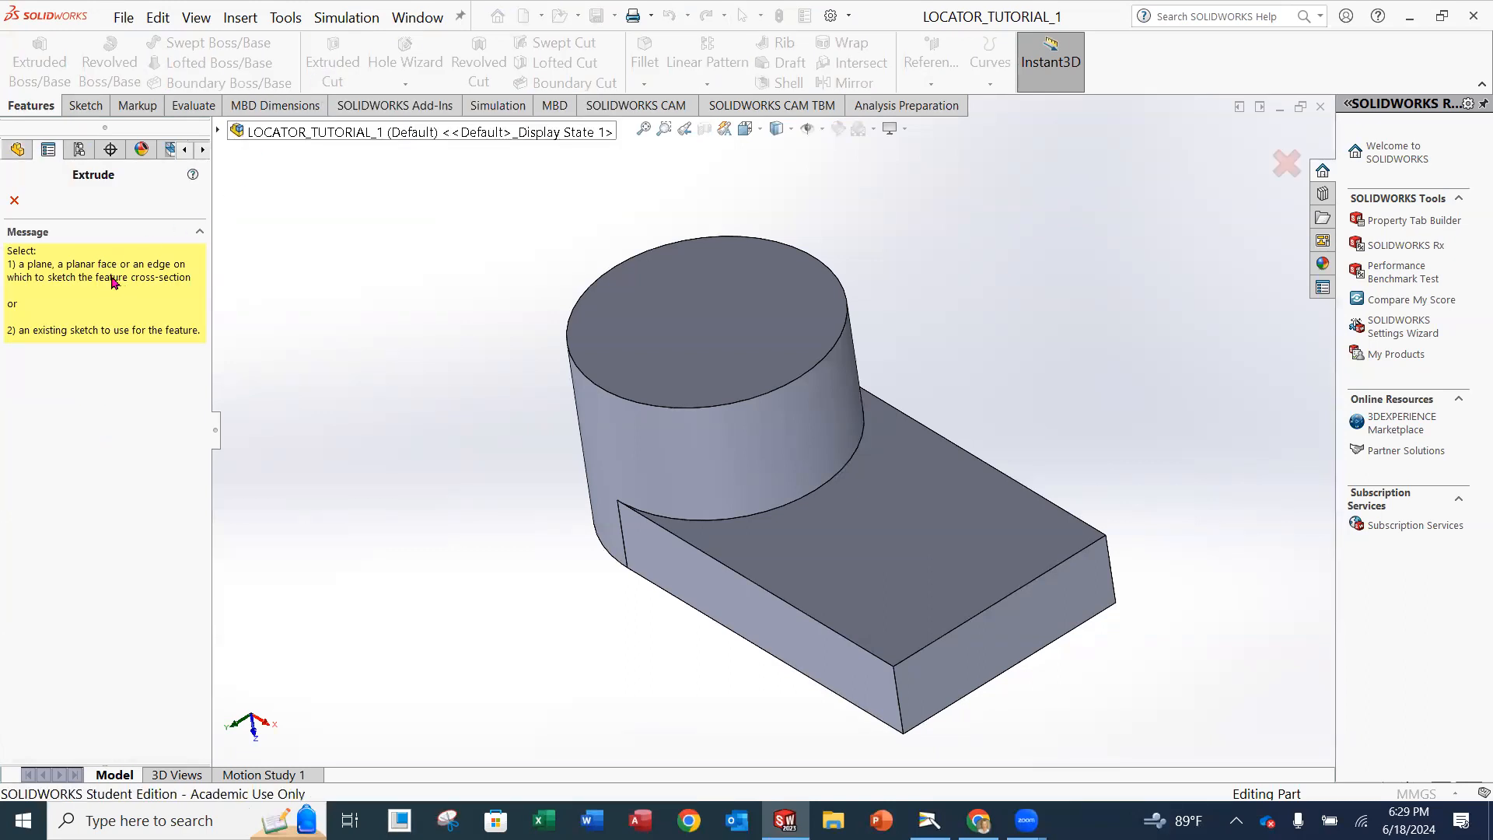
pyautogui.click(724, 322)
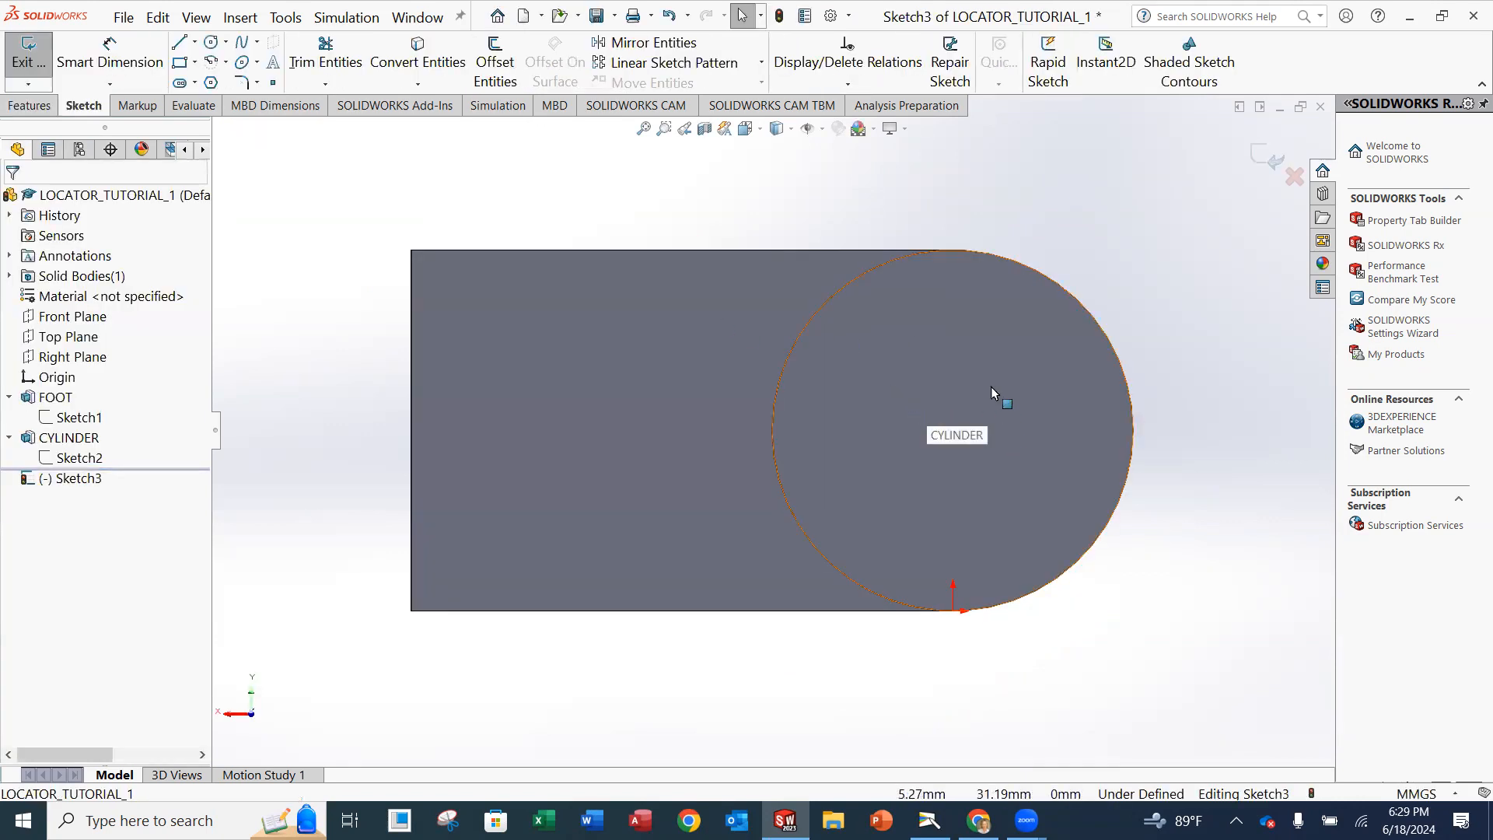
pyautogui.click(211, 43)
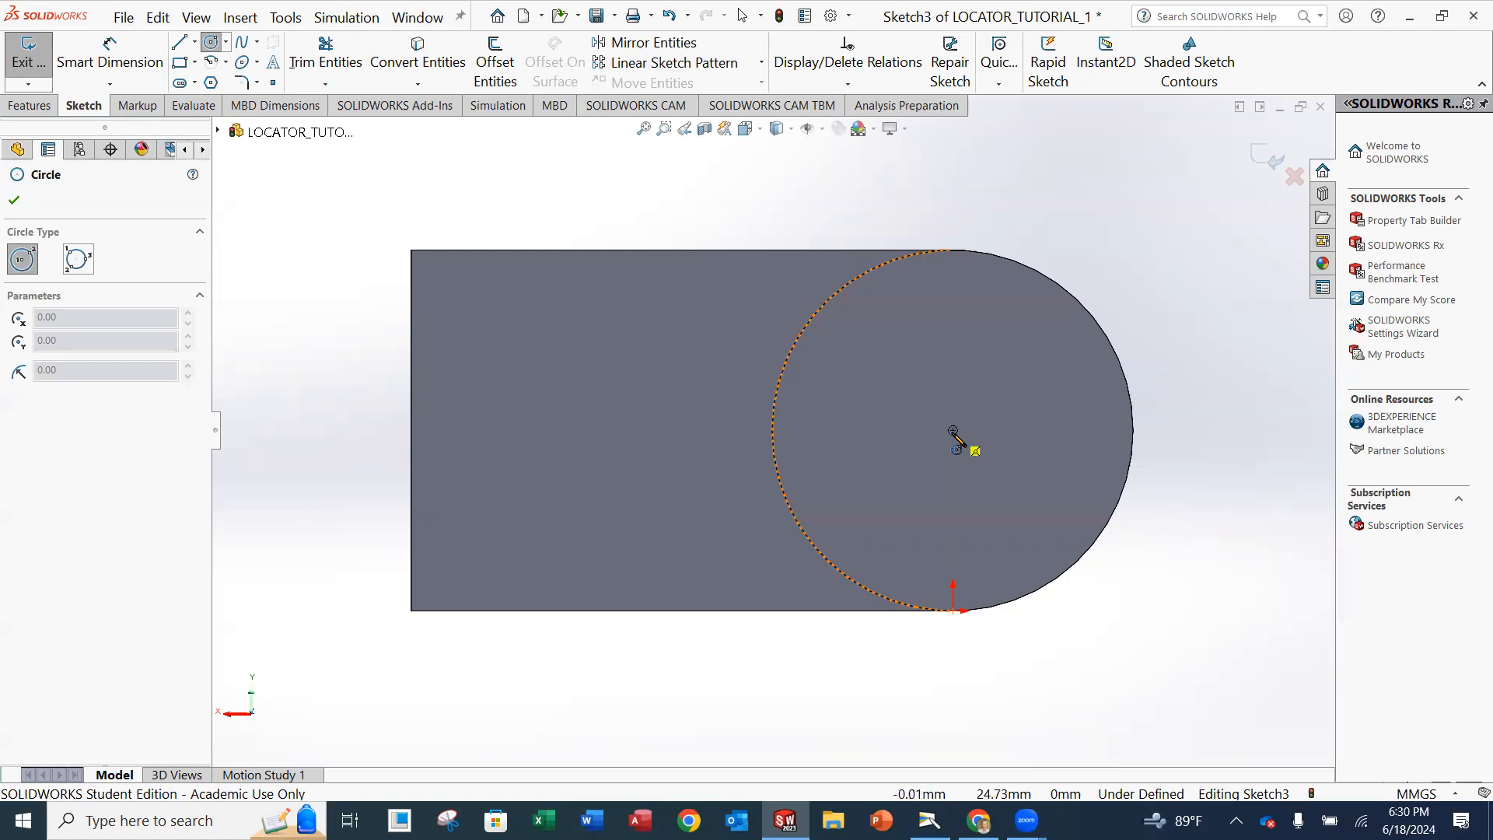
pyautogui.click(954, 430)
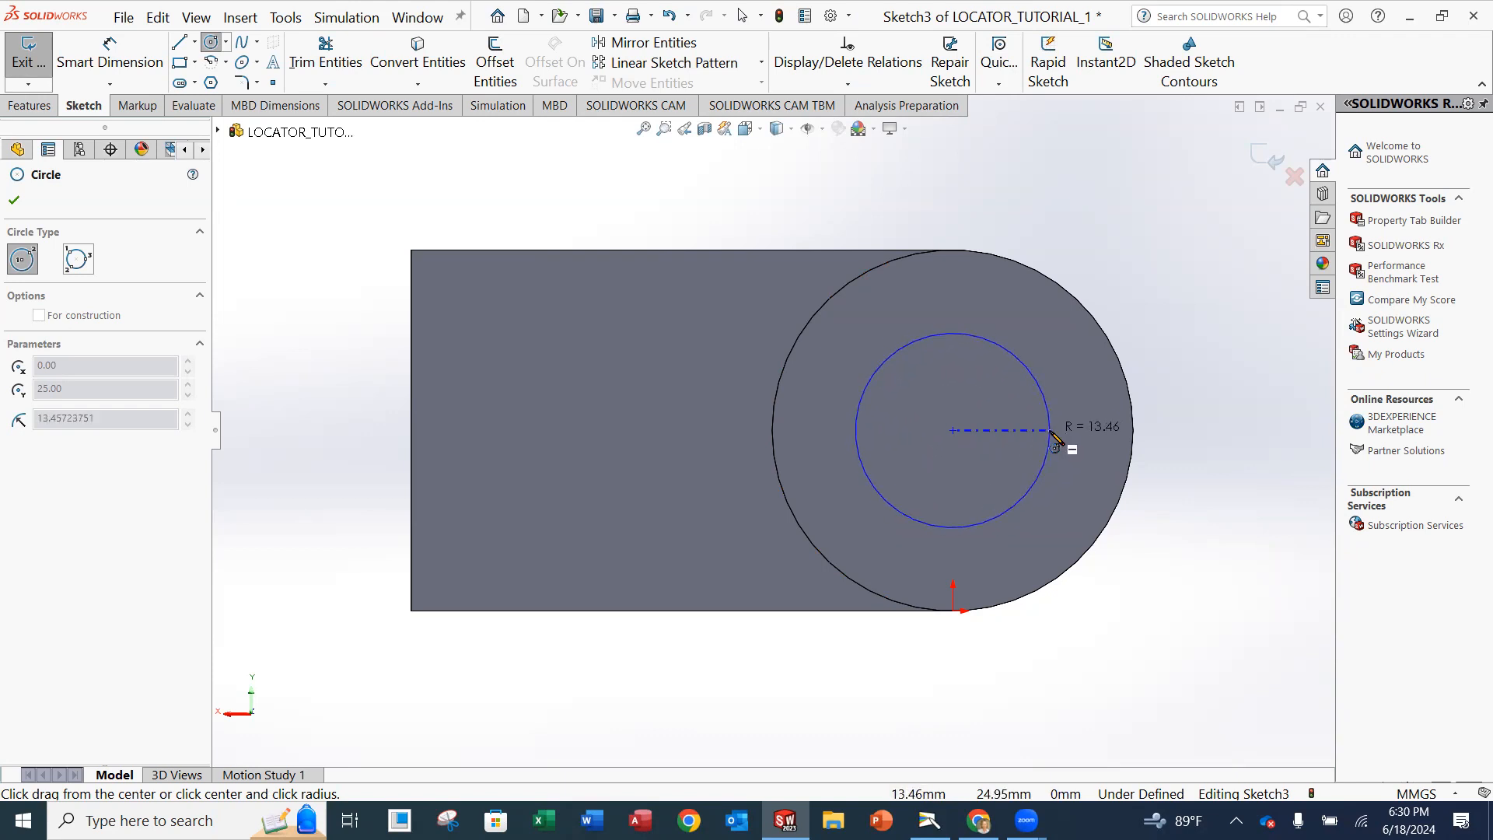
pyautogui.click(1050, 432)
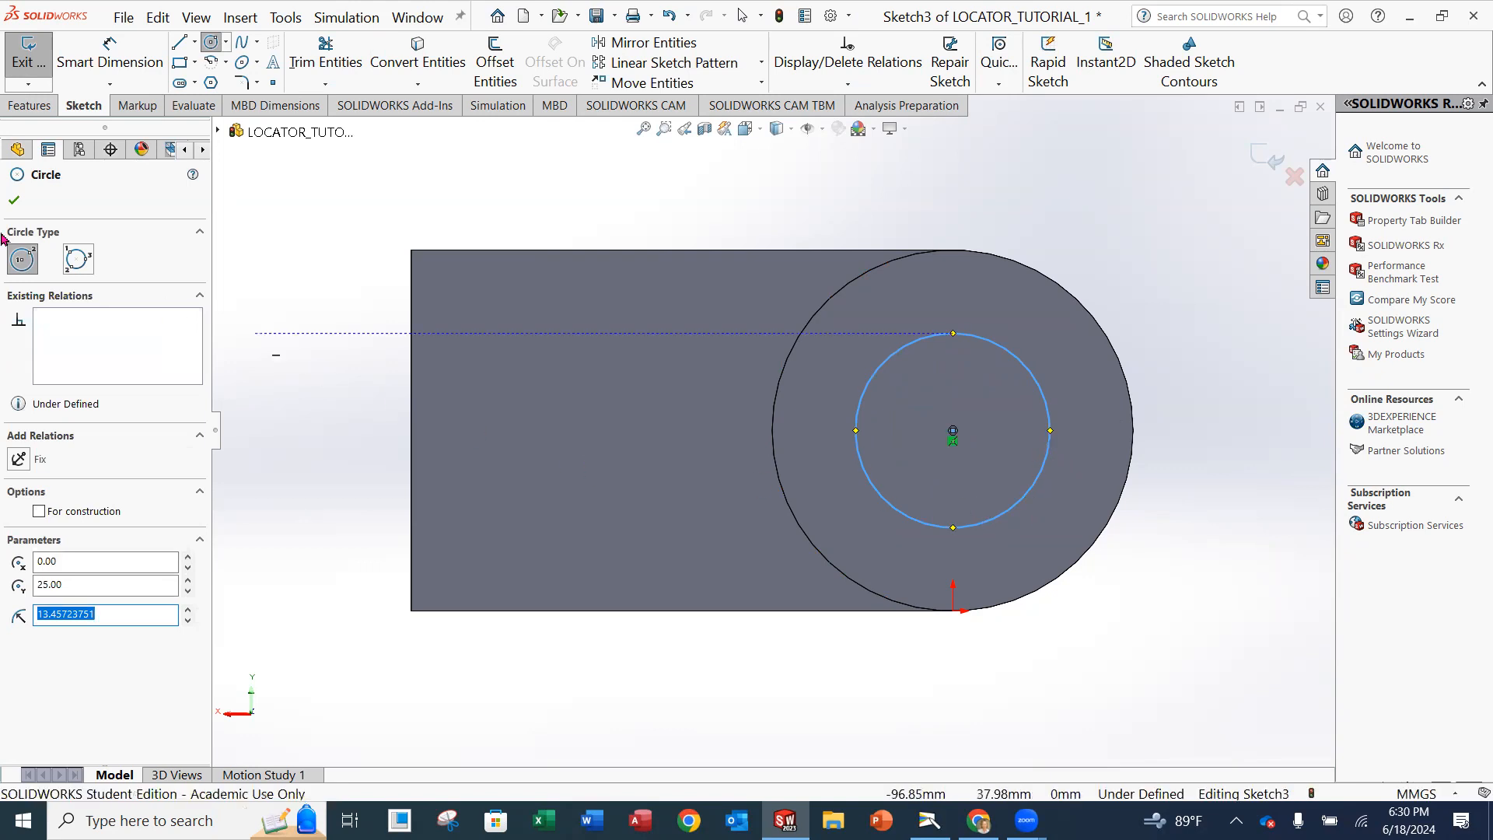
pyautogui.click(12, 202)
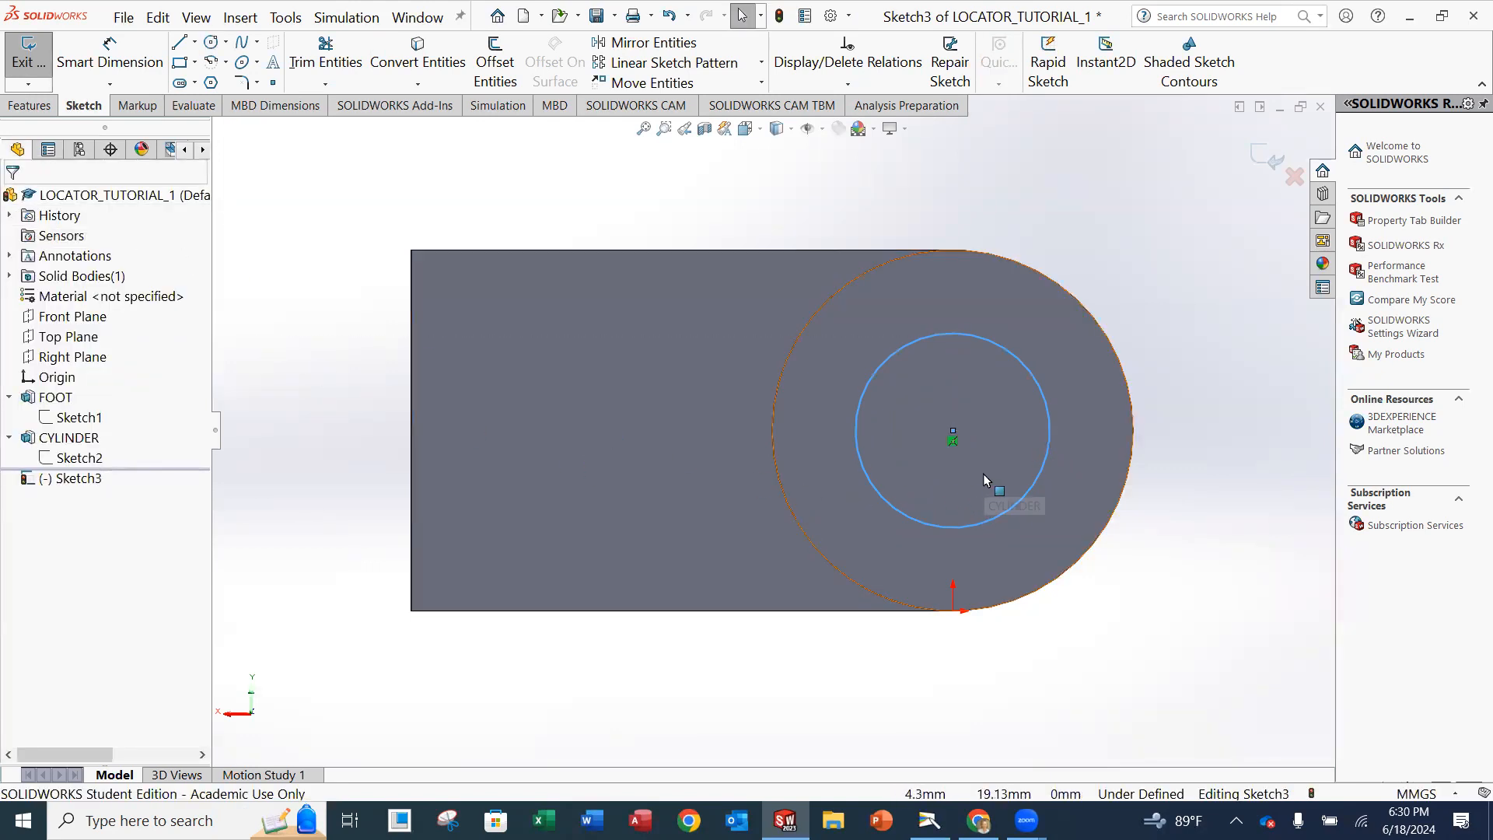
# - Detach the circle from the CYLINDER's center and move its center to about X 7.35, Y 21.52 mm
pyautogui.scroll(-2, 983, 474)
pyautogui.scroll(-2, 941, 442)
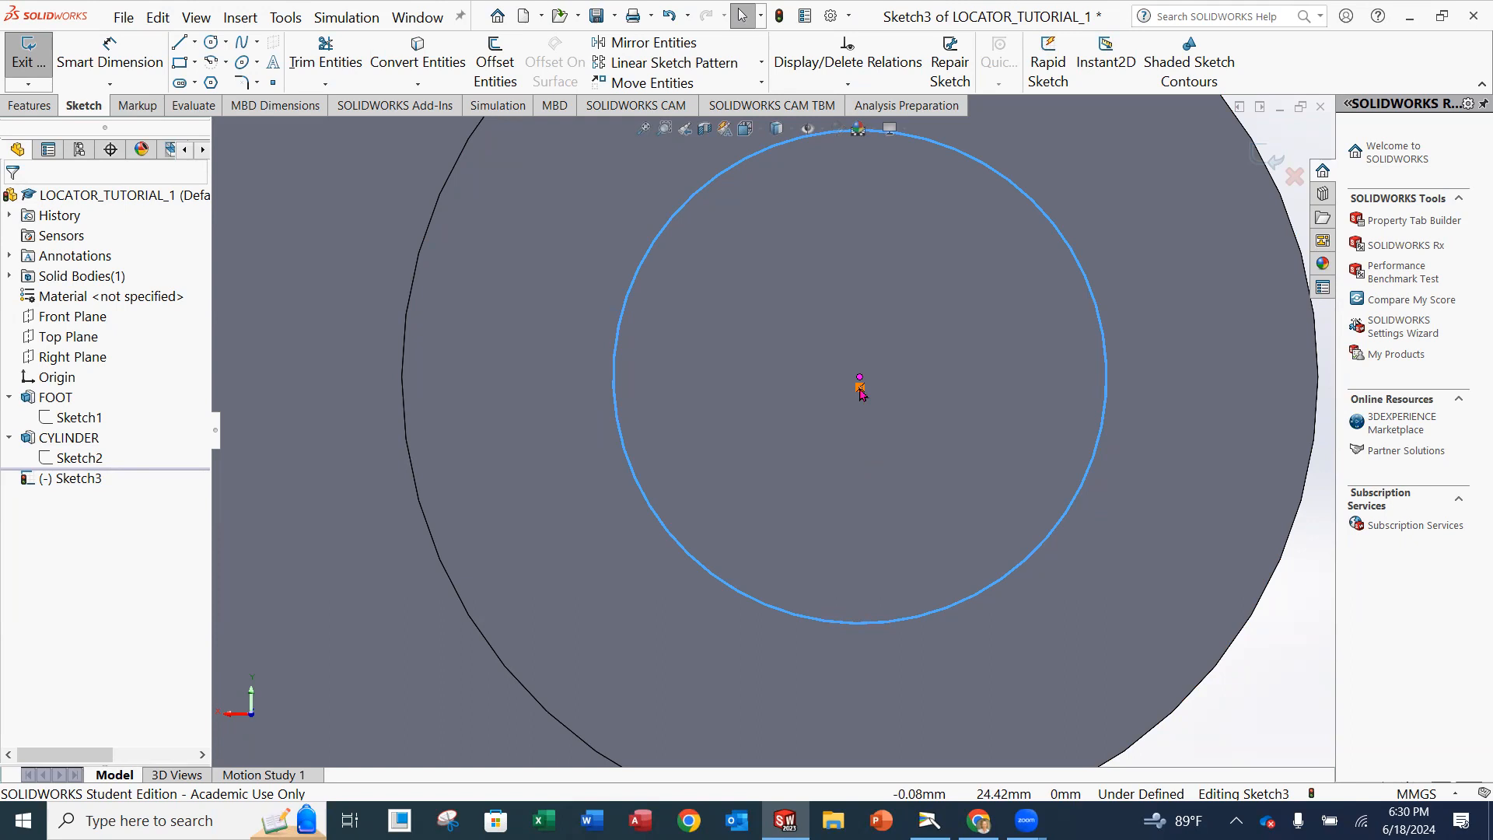
pyautogui.scroll(3, 861, 393)
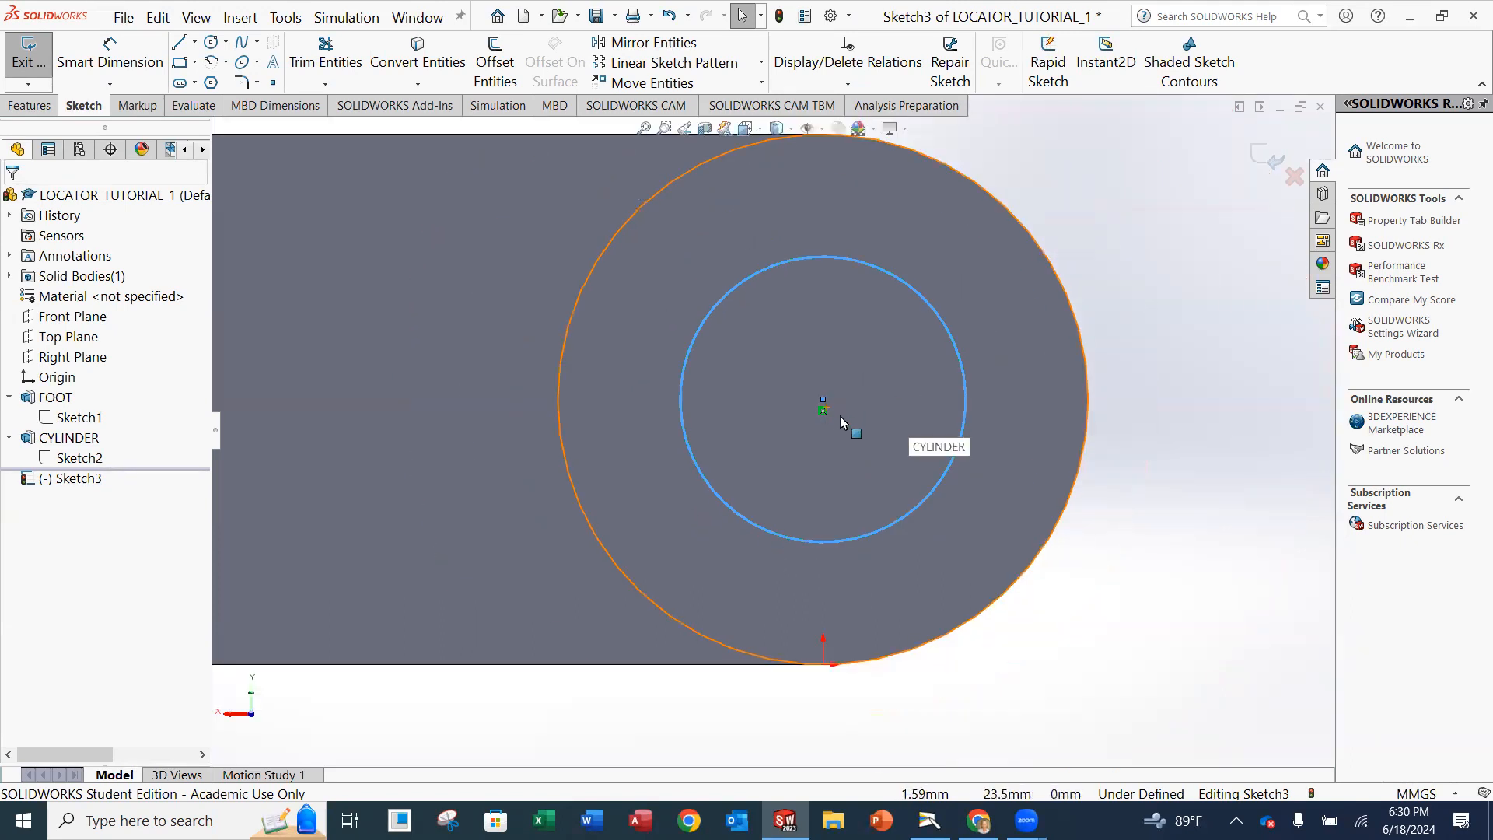
pyautogui.click(1173, 156)
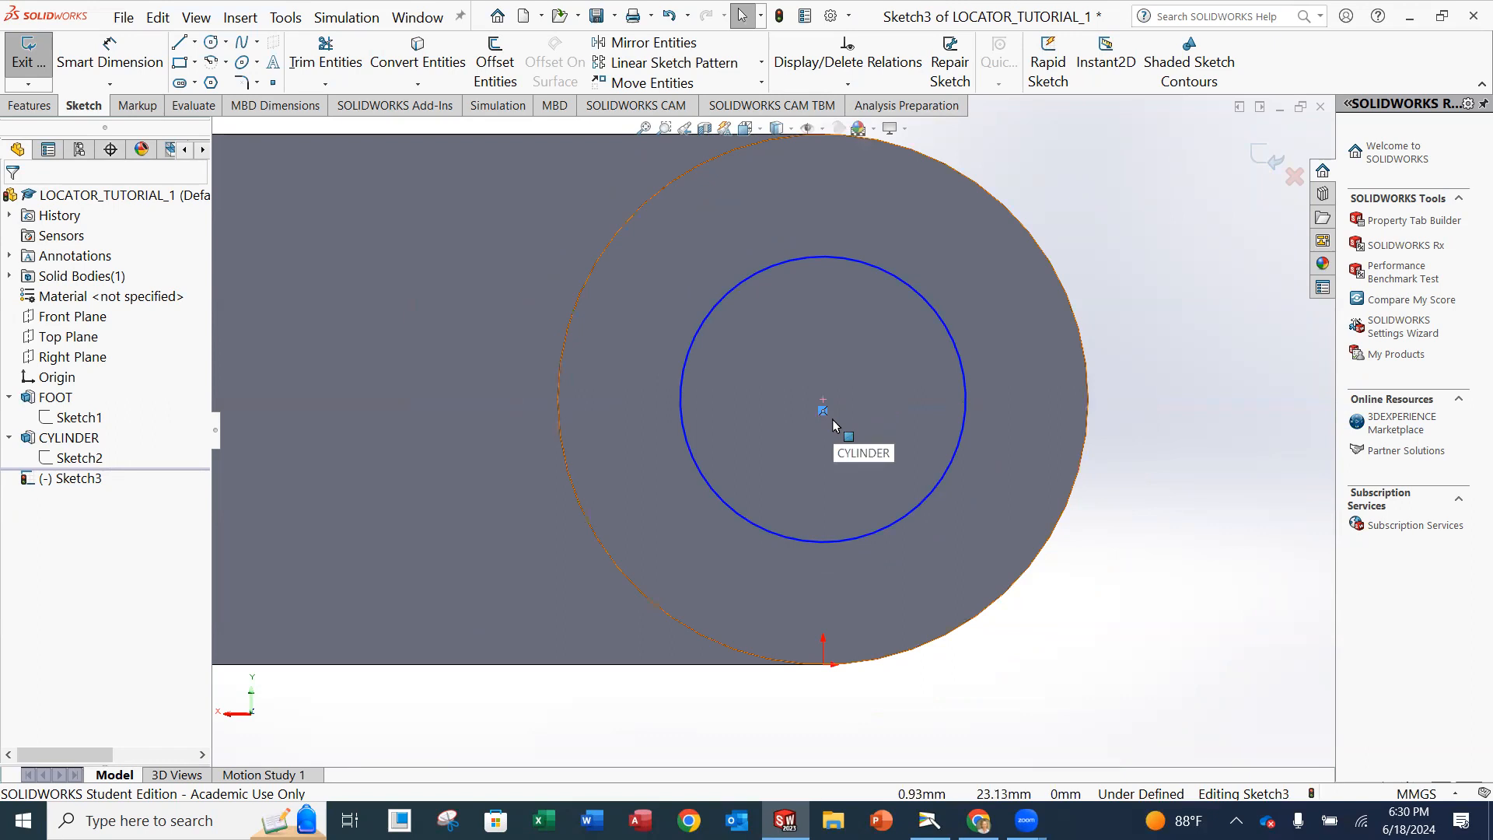
pyautogui.moveTo(823, 401); pyautogui.dragTo(745, 435)
pyautogui.click(1244, 433)
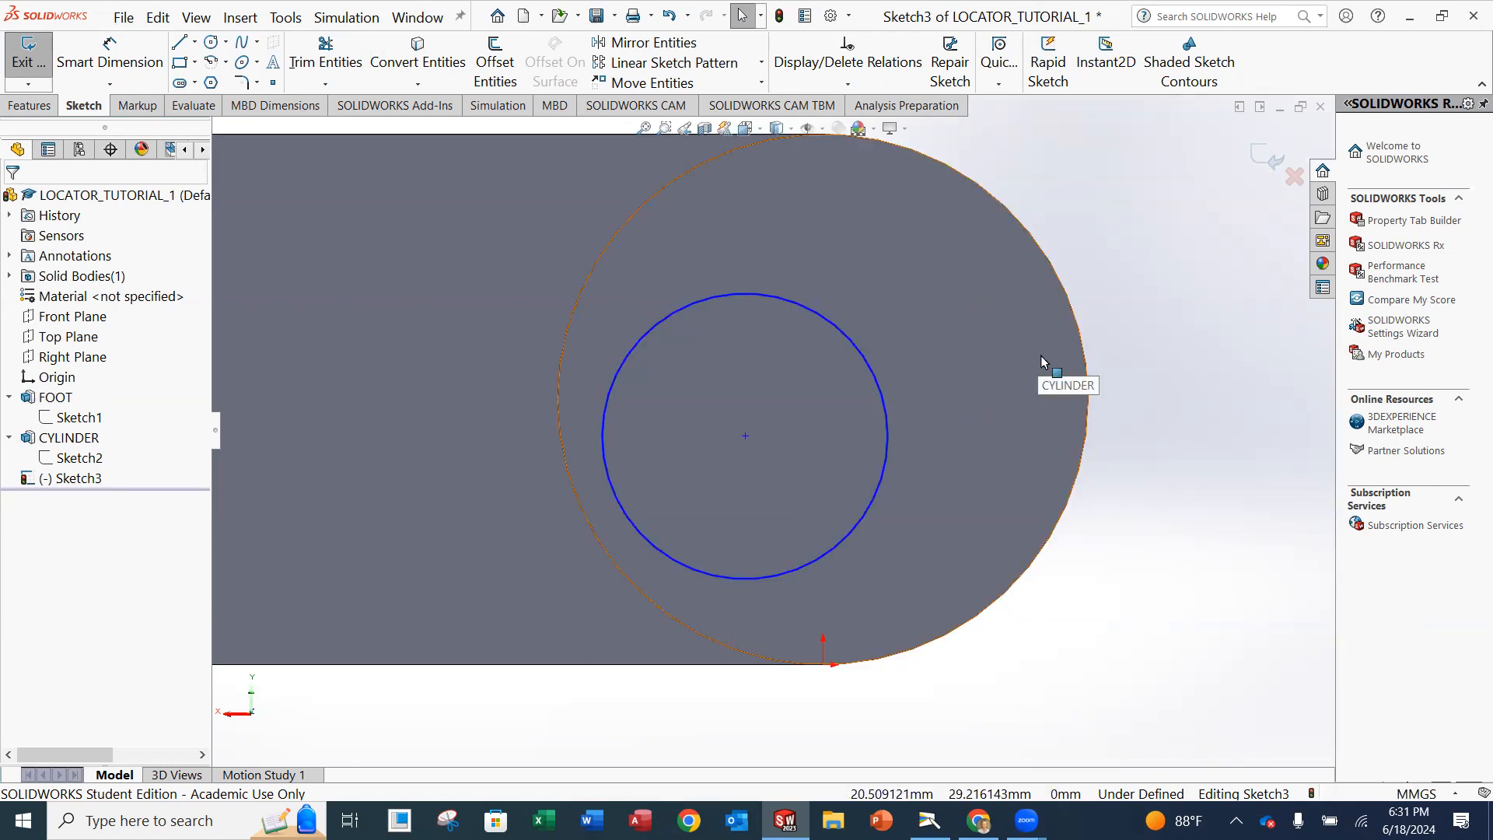
# - Add a Concentric relation between the sketched circle and the CYLINDER's circular edge
pyautogui.click(848, 86)
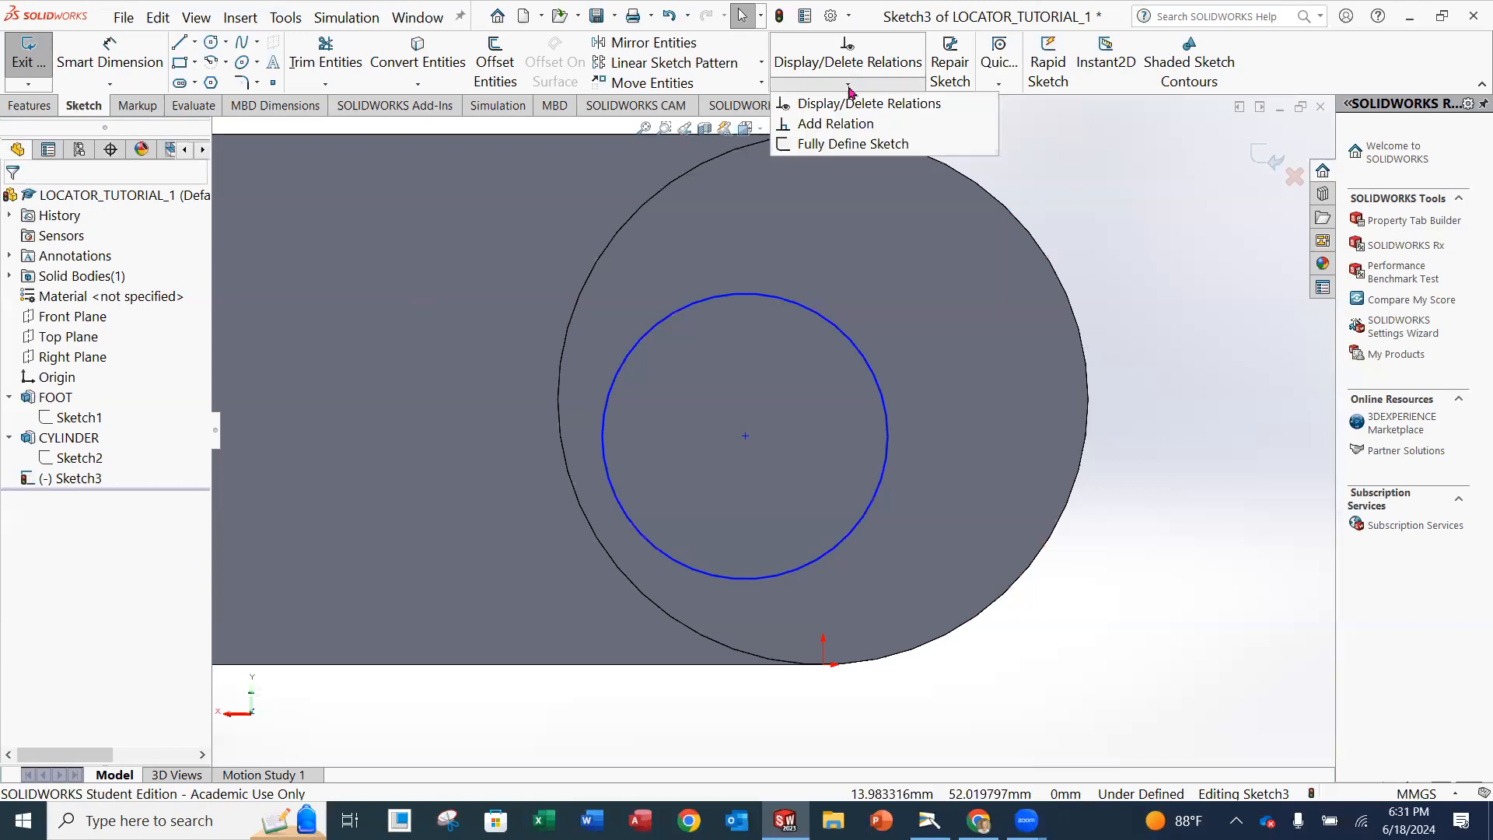
pyautogui.click(843, 126)
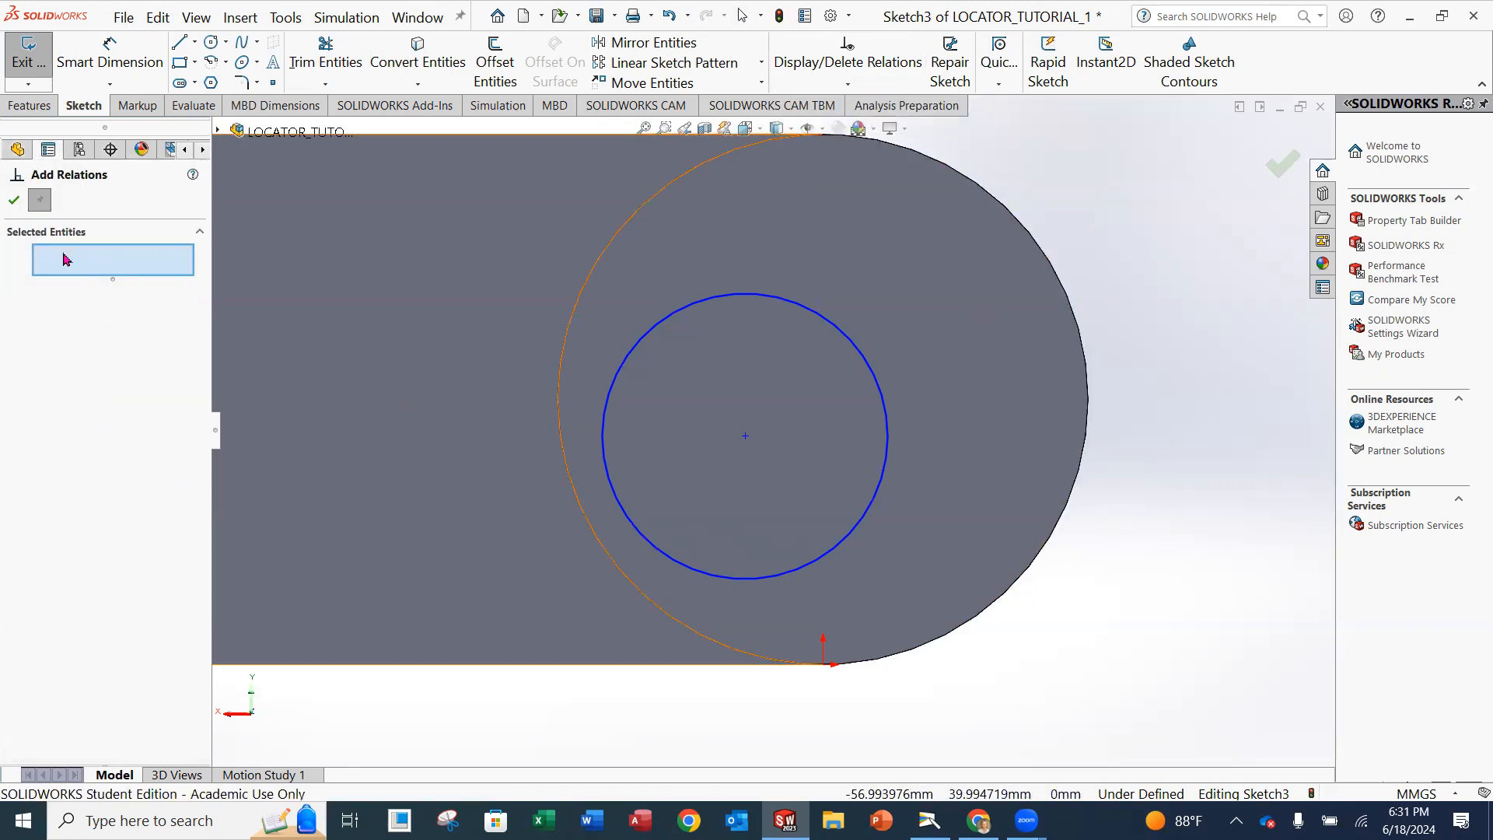
pyautogui.click(820, 319)
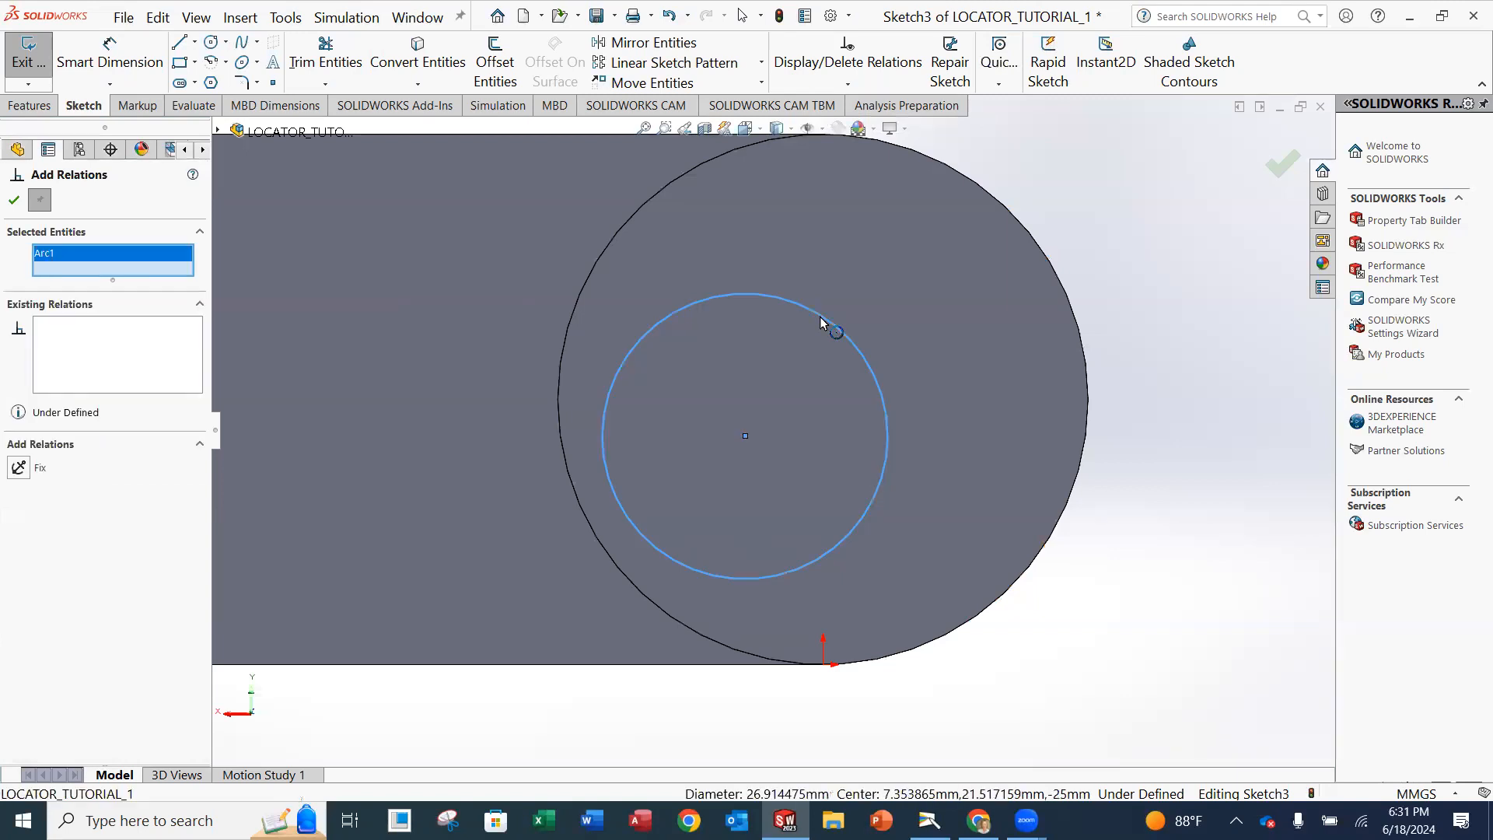
pyautogui.click(659, 199)
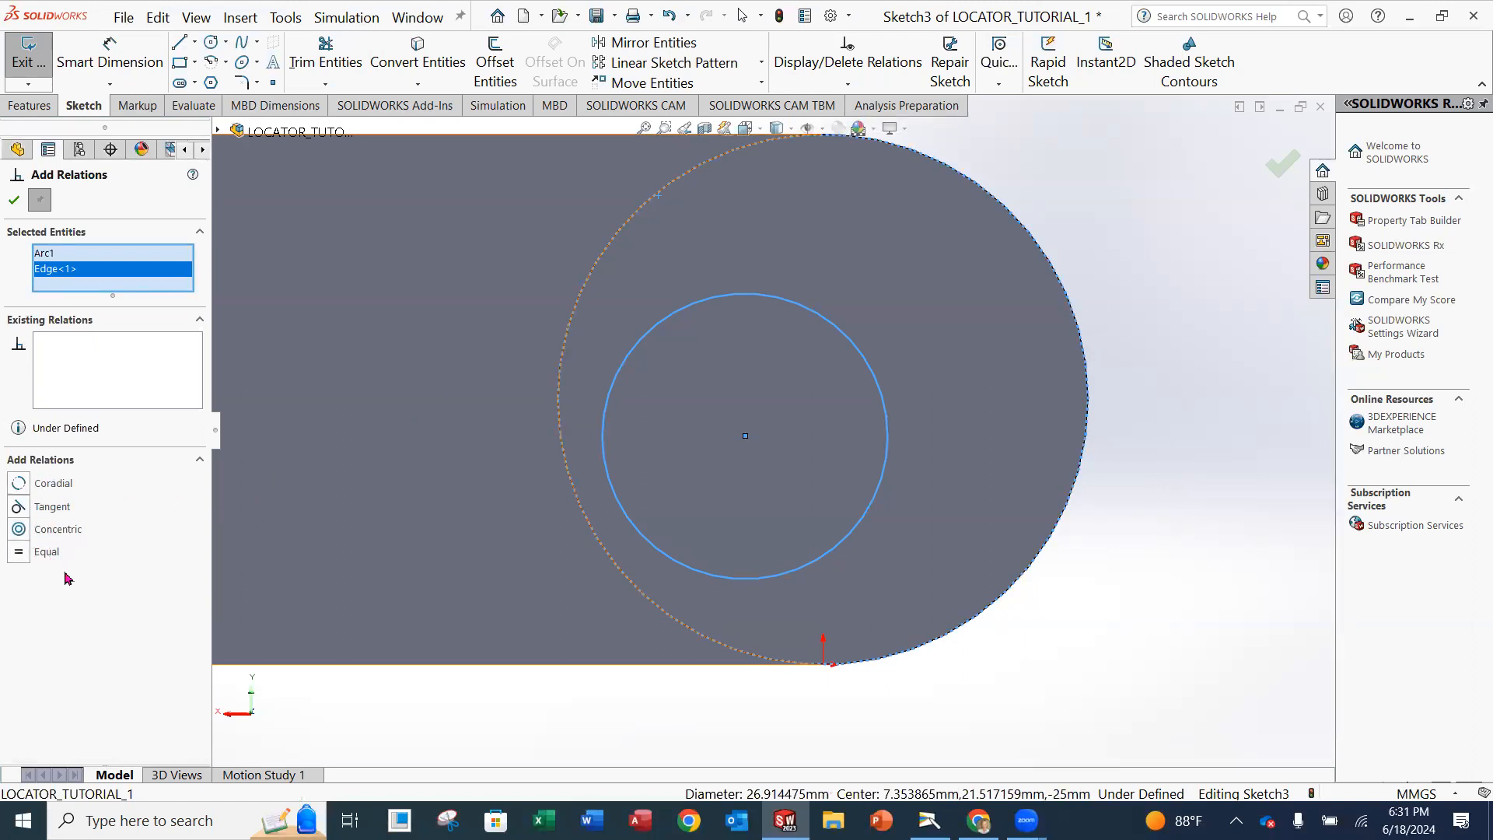
pyautogui.click(23, 531)
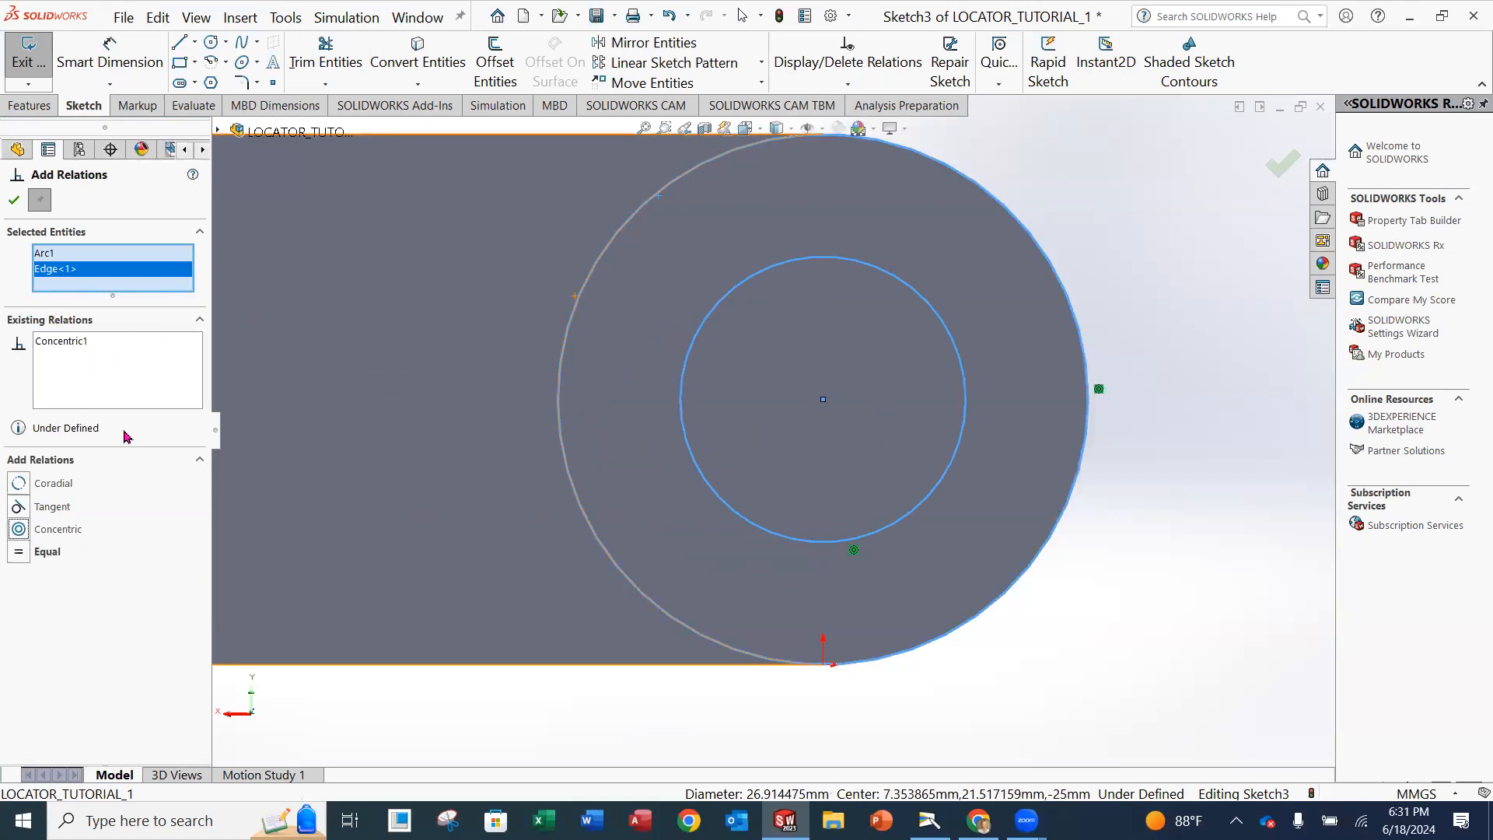
pyautogui.click(13, 199)
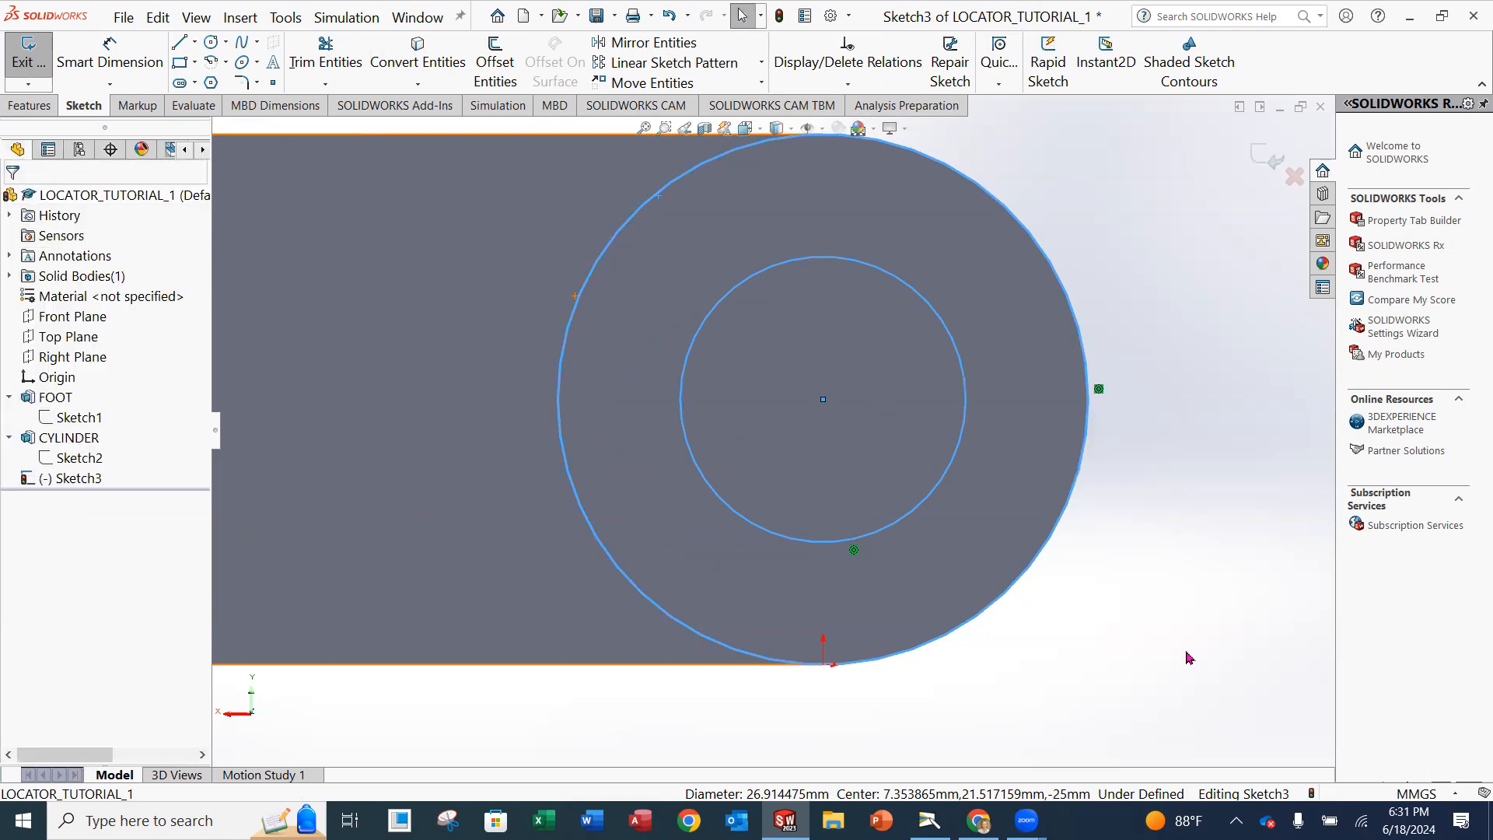
pyautogui.click(1276, 385)
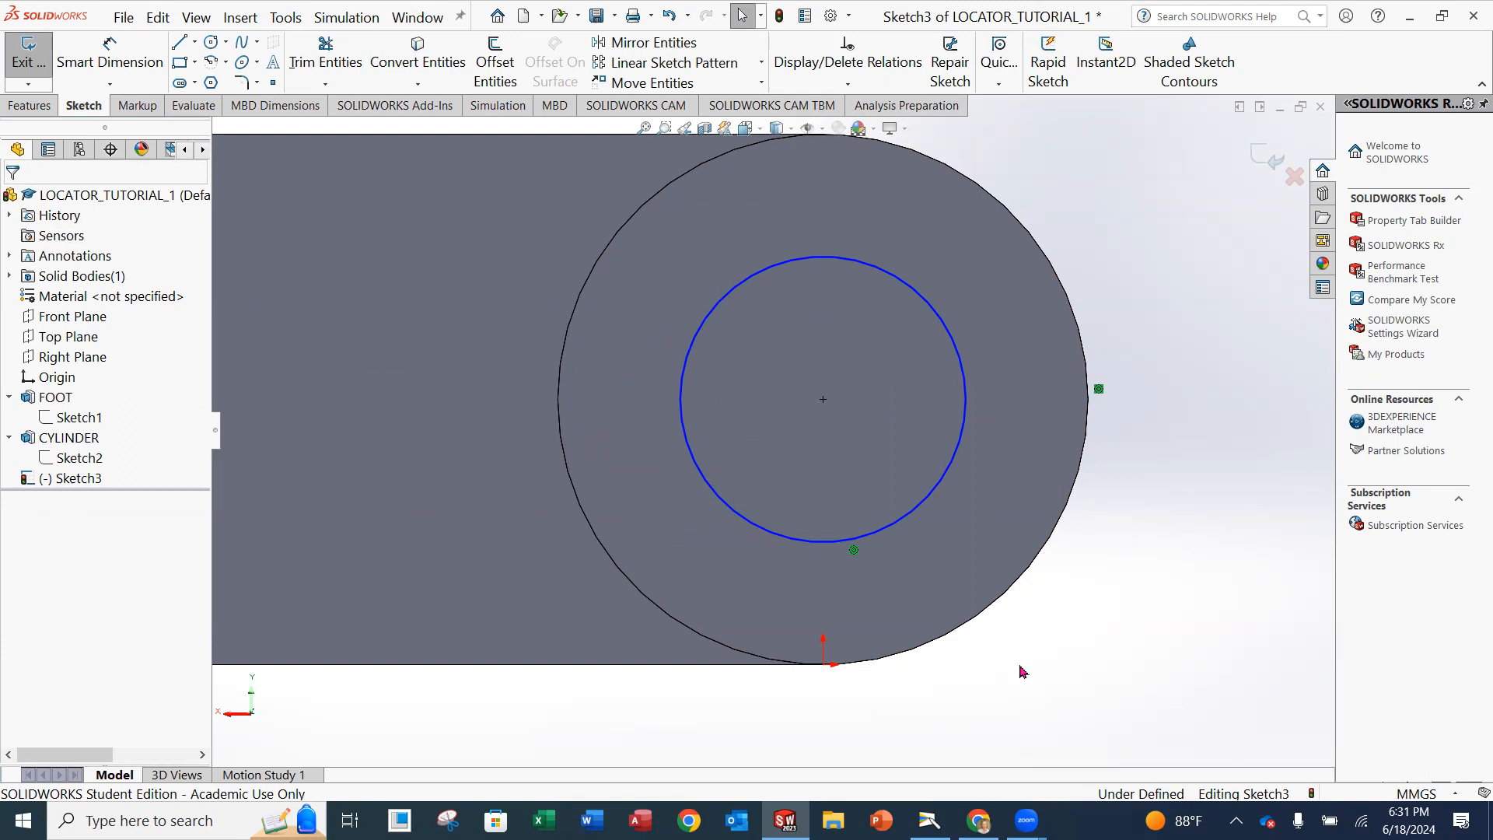
# - Dimension the inner circle's diameter as 30 mm
pyautogui.click(113, 56)
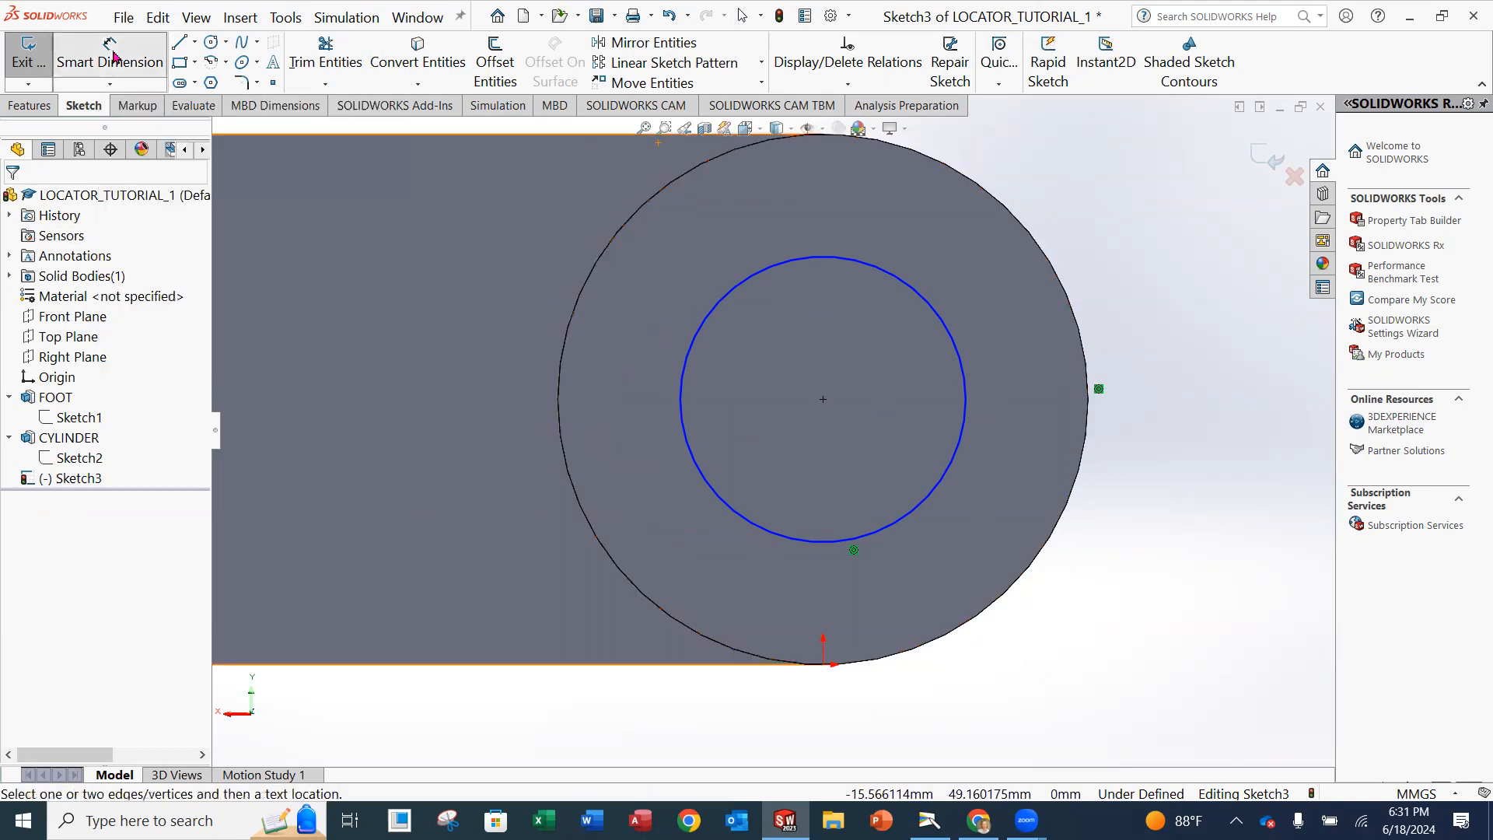
pyautogui.click(952, 343)
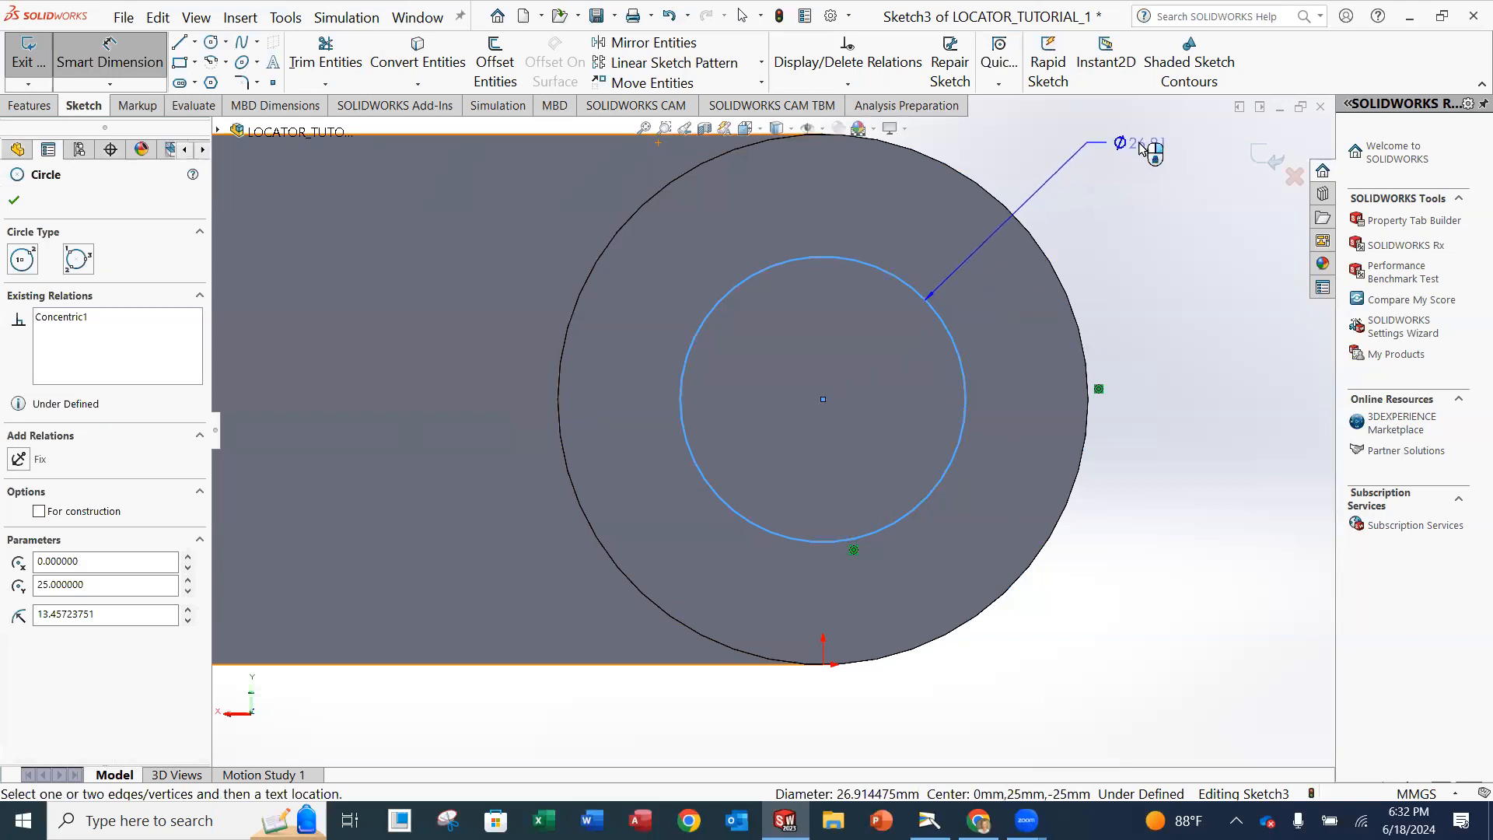
pyautogui.click(1140, 147)
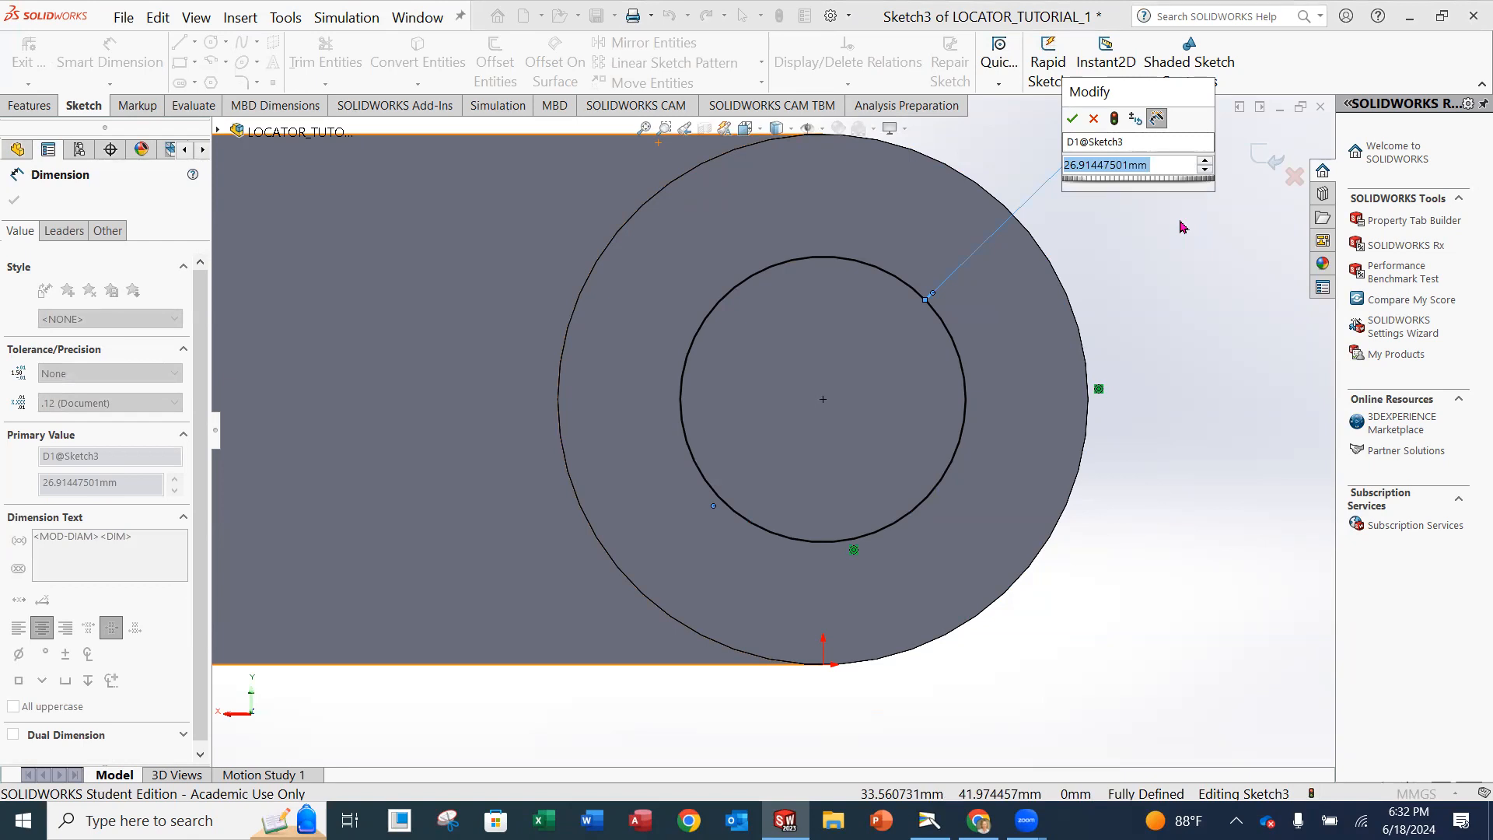
pyautogui.write('30')
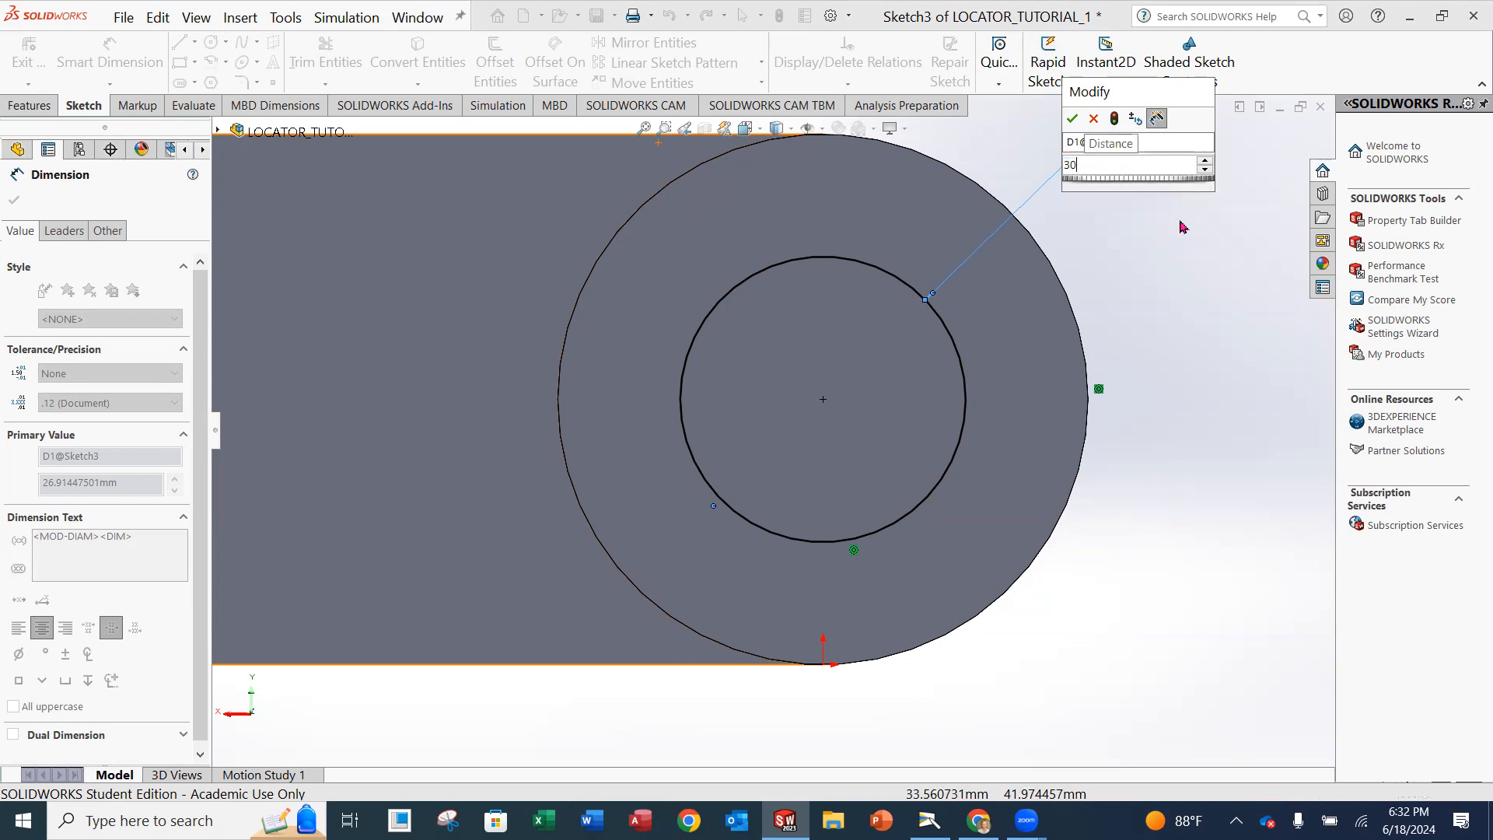
pyautogui.press('Return')
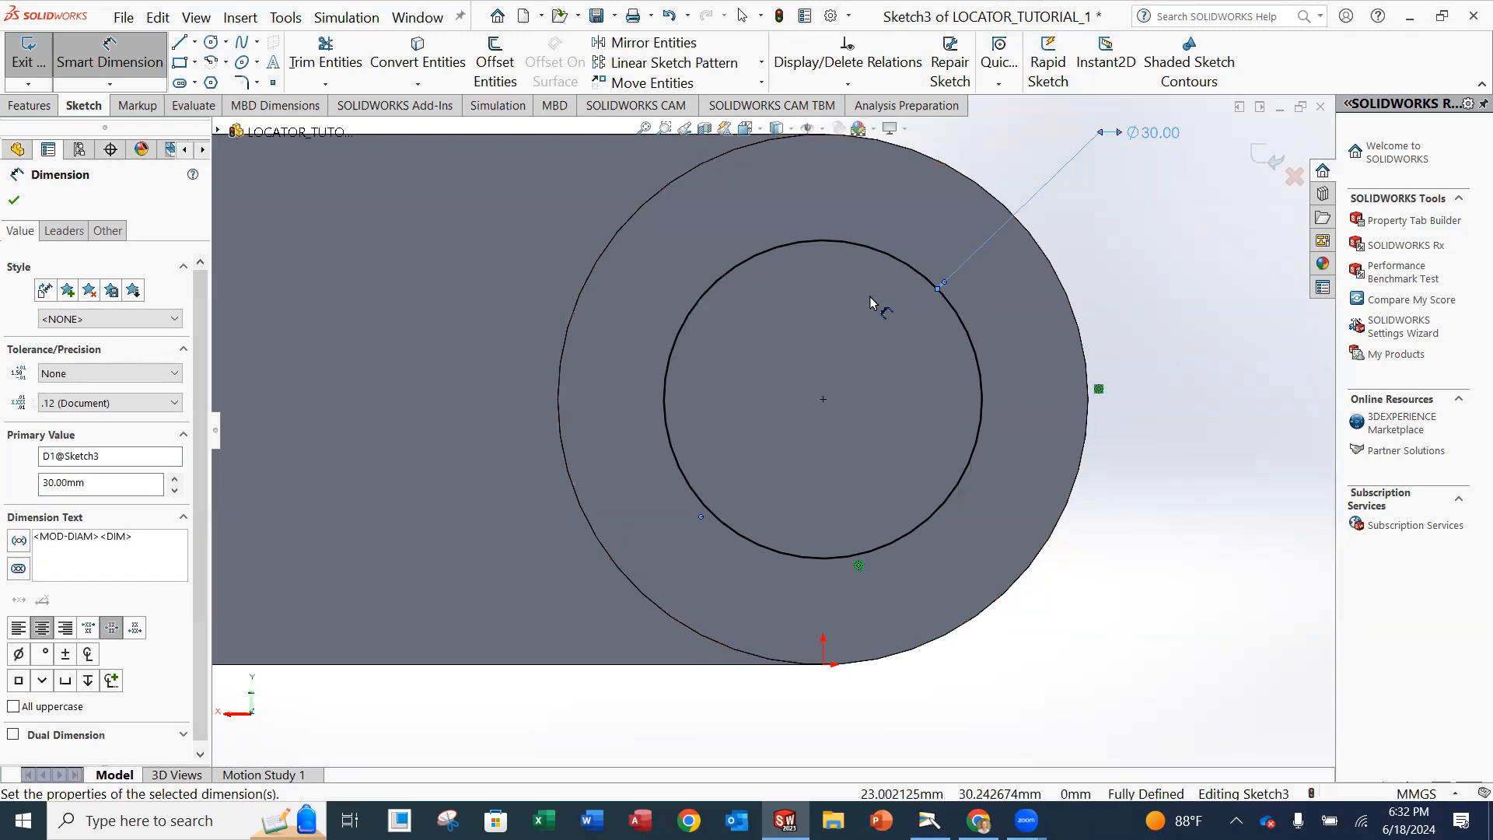
pyautogui.click(14, 201)
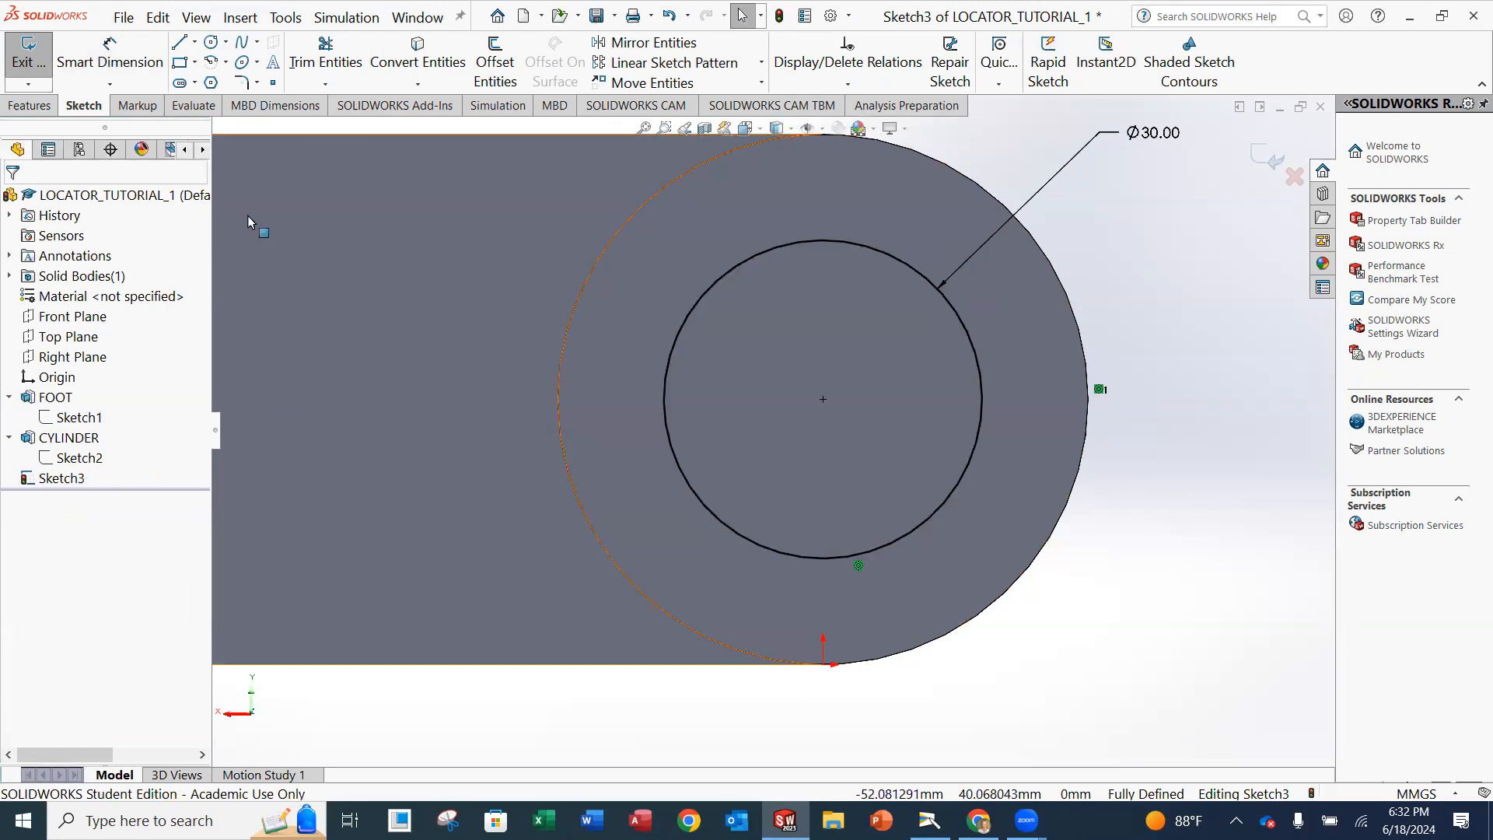
# - Exit the sketch to cut the circle with the Through All end condition, and expand the new cut feature to show its sketch
pyautogui.click(29, 62)
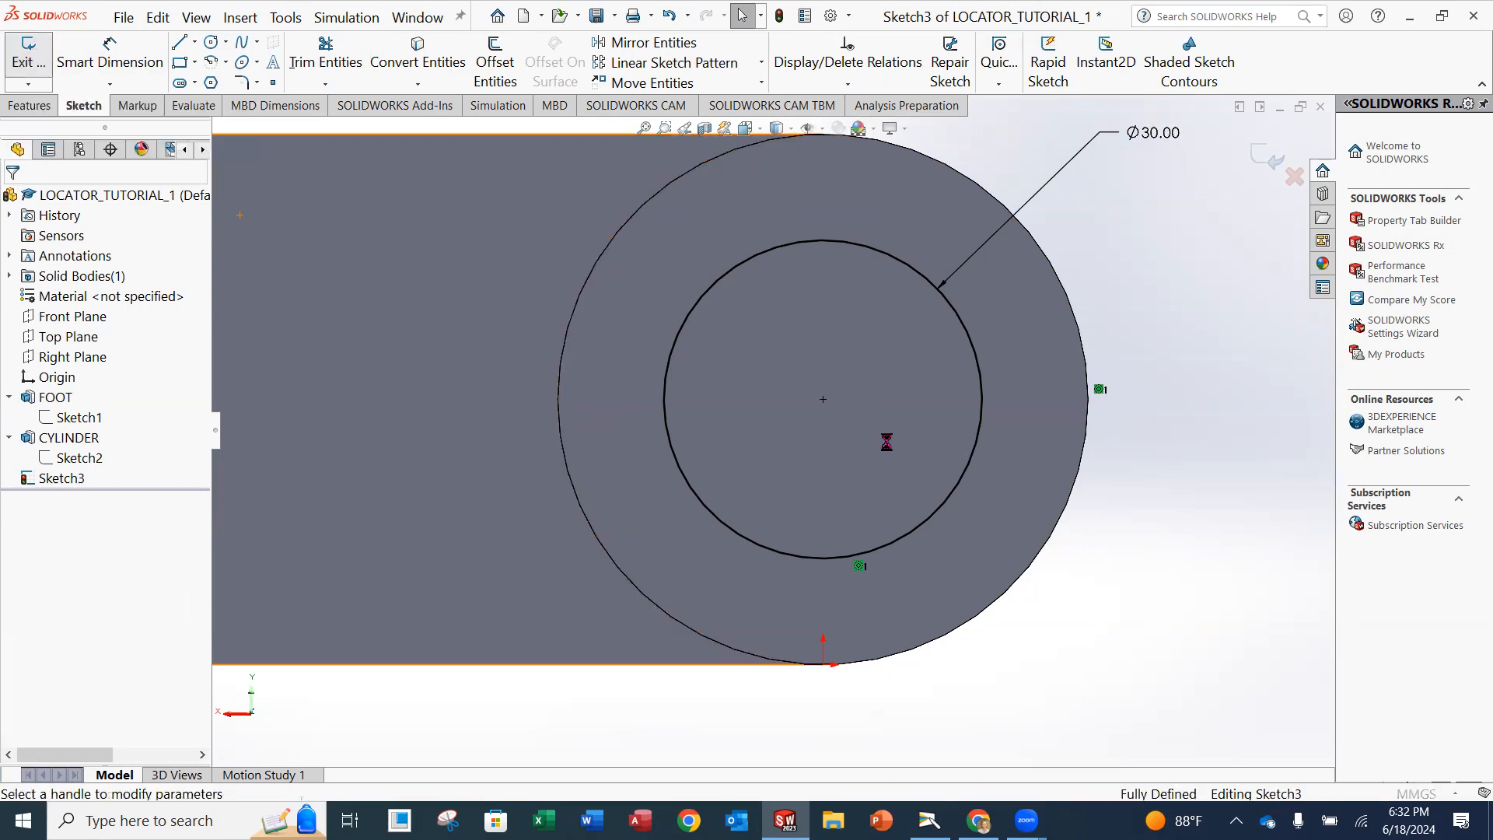
pyautogui.scroll(4, 988, 360)
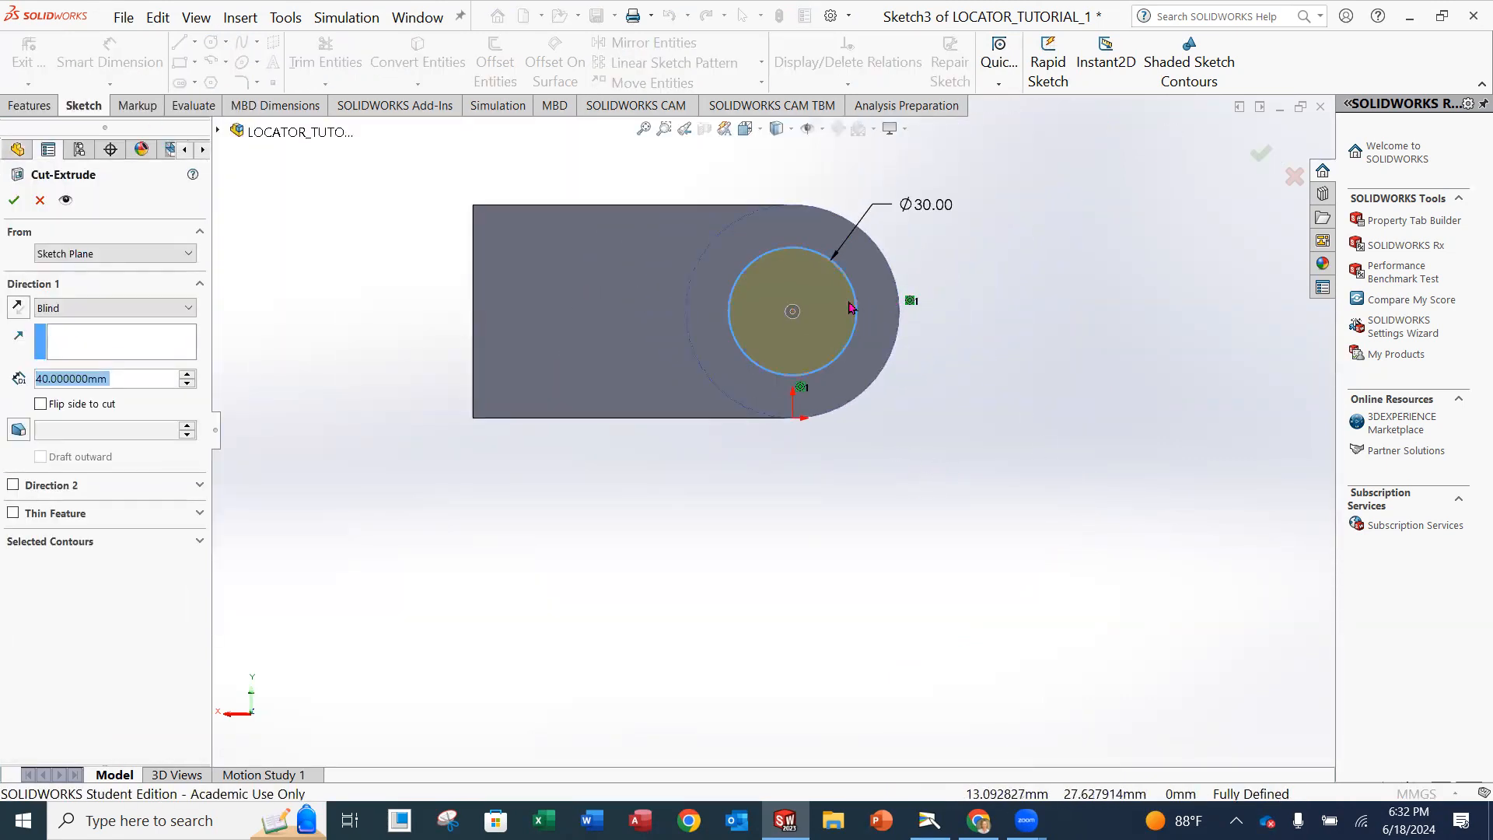
pyautogui.moveTo(870, 449)
pyautogui.mouseDown(button='middle')
pyautogui.moveTo(873, 274)
pyautogui.moveTo(903, 223)
pyautogui.moveTo(1100, 500)
pyautogui.moveTo(760, 394)
pyautogui.moveTo(997, 572)
pyautogui.moveTo(976, 593)
pyautogui.moveTo(890, 550)
pyautogui.moveTo(840, 615)
pyautogui.moveTo(846, 689)
pyautogui.mouseUp(button='middle')
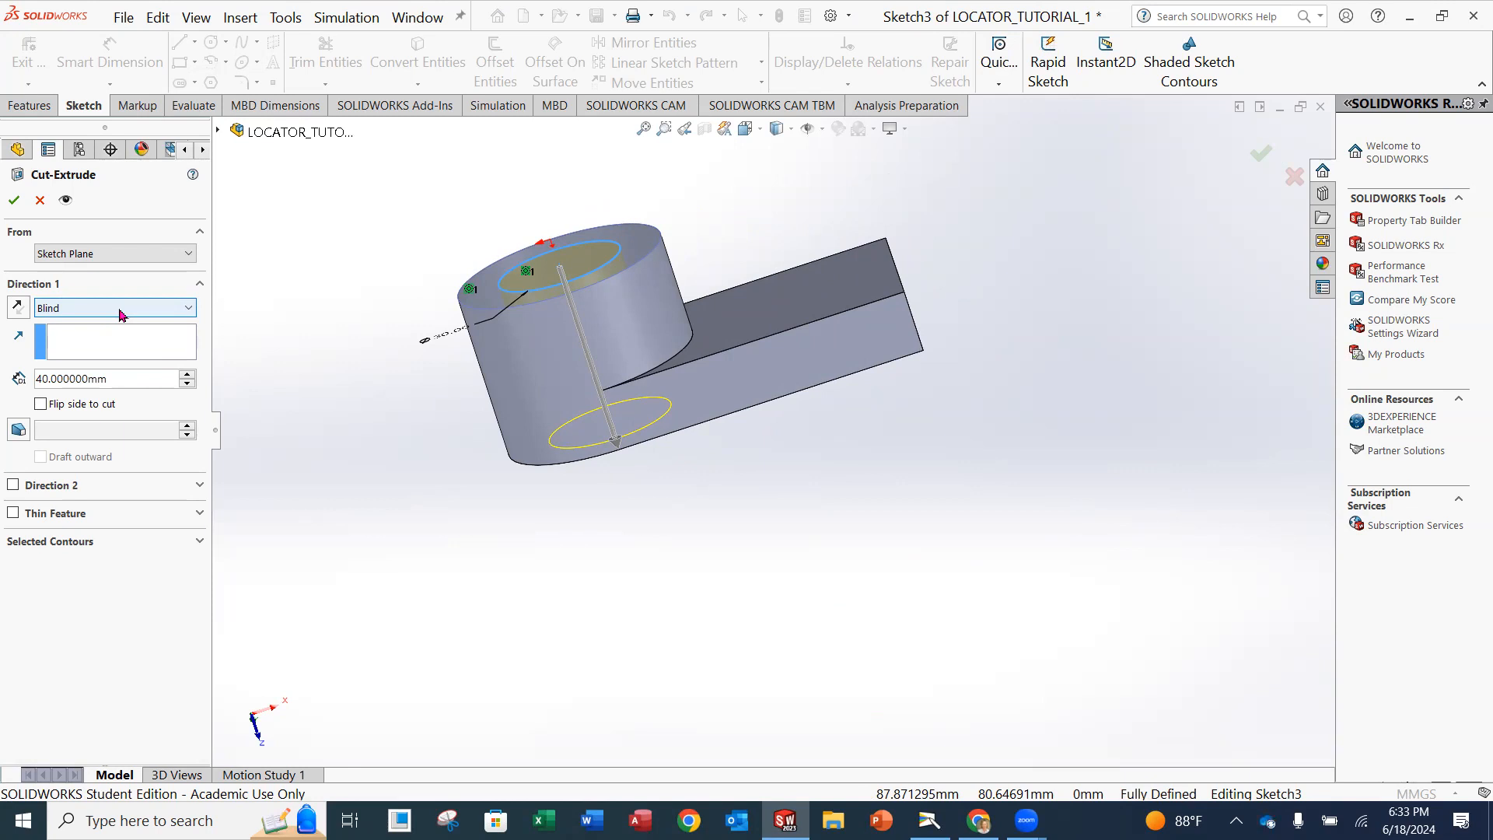
pyautogui.click(189, 312)
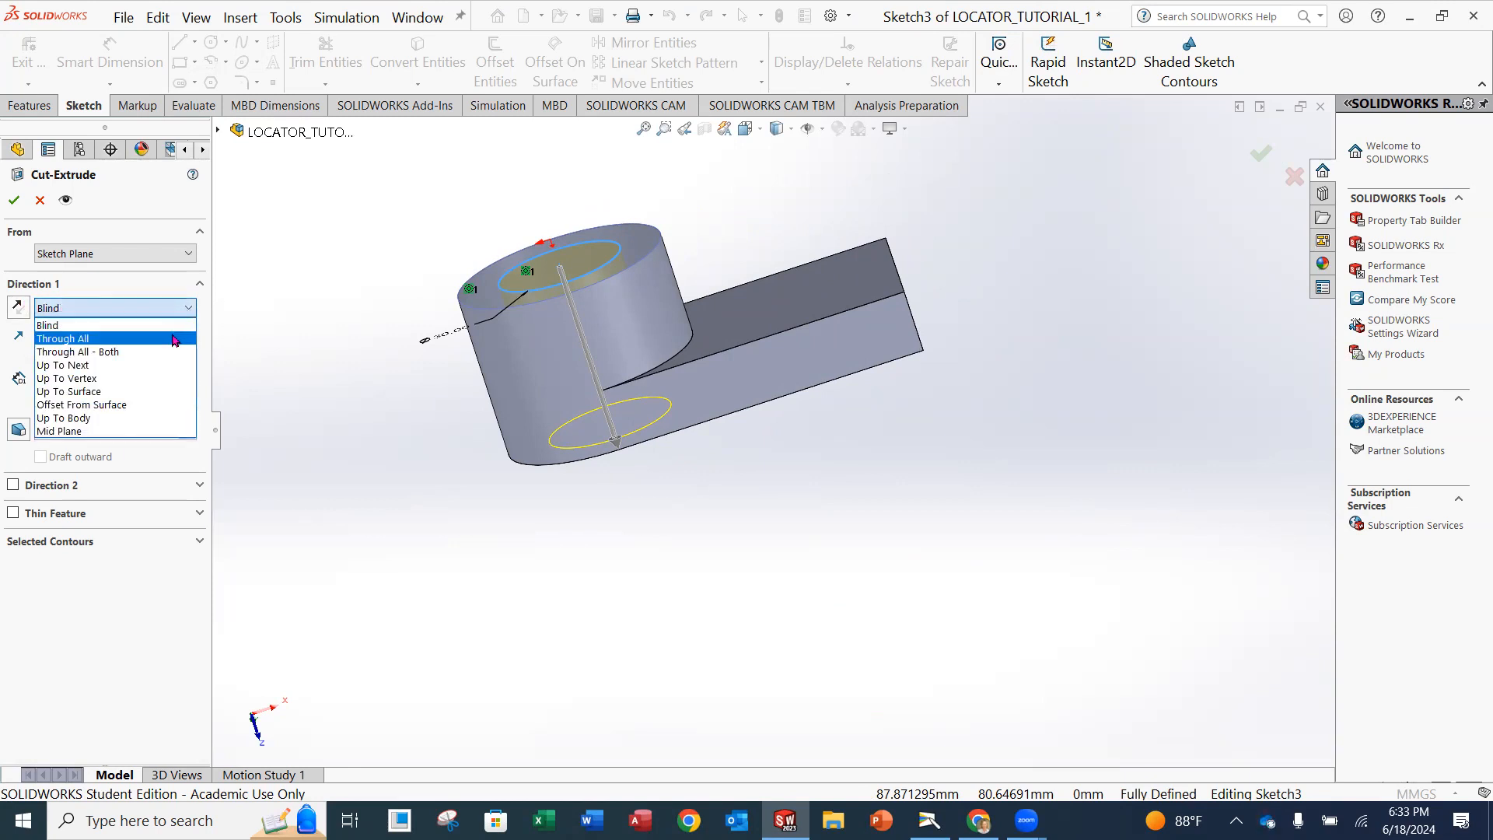
pyautogui.click(174, 340)
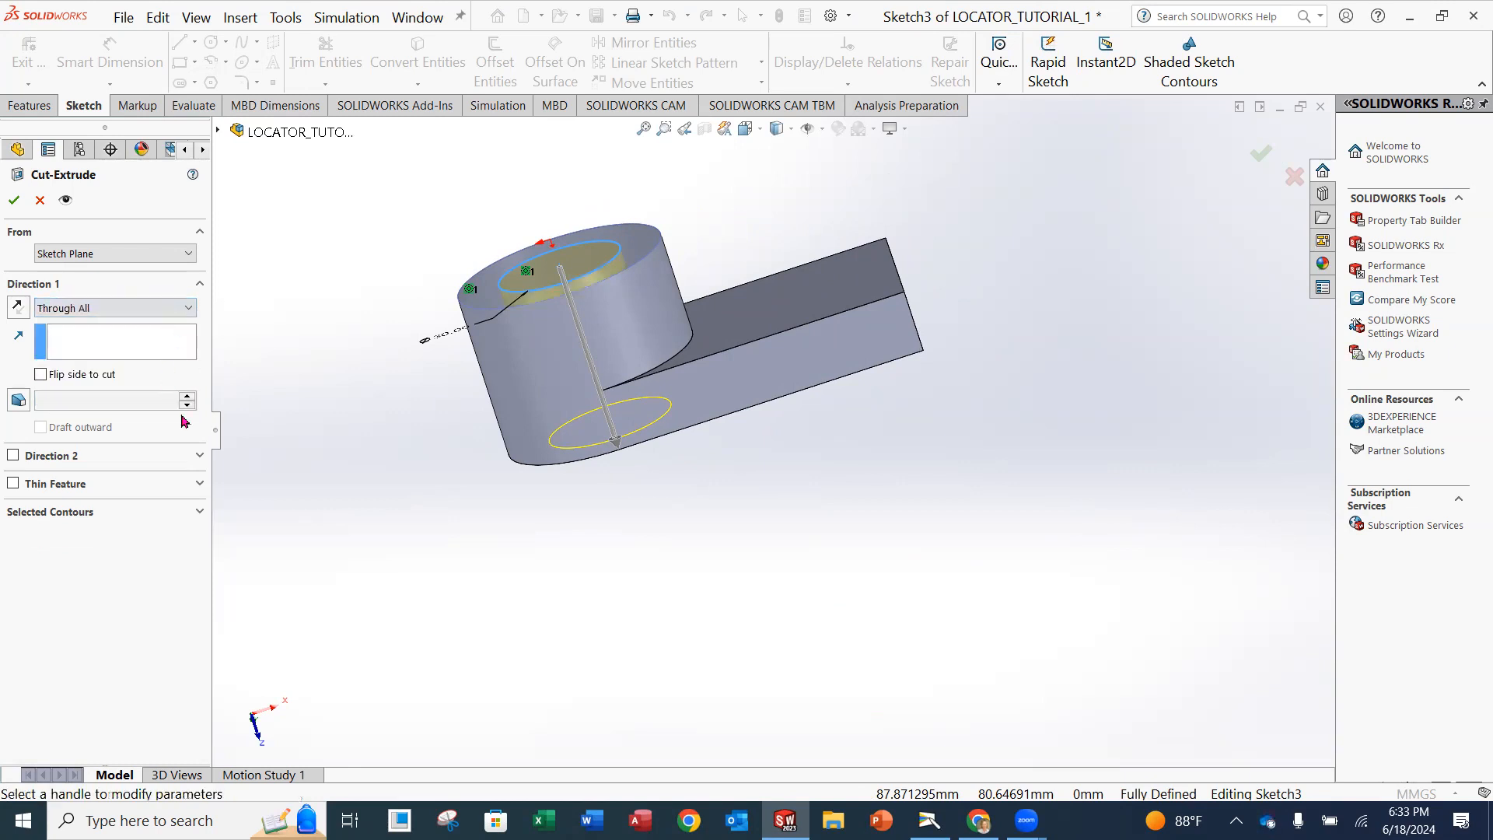
pyautogui.moveTo(683, 427)
pyautogui.mouseDown(button='middle')
pyautogui.moveTo(641, 458)
pyautogui.moveTo(663, 477)
pyautogui.moveTo(726, 417)
pyautogui.moveTo(723, 473)
pyautogui.moveTo(673, 452)
pyautogui.mouseUp(button='middle')
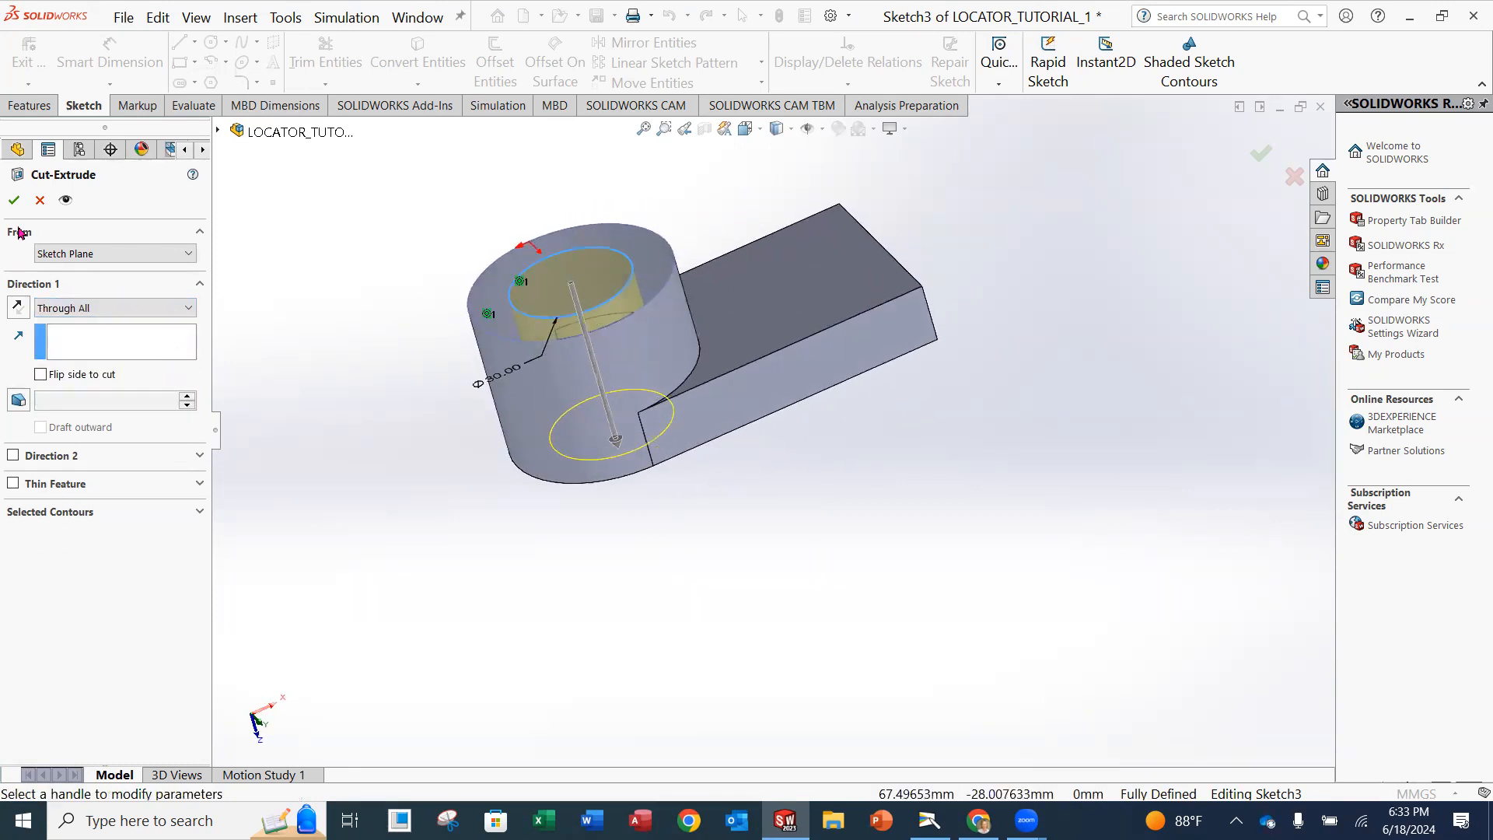
pyautogui.click(13, 200)
pyautogui.moveTo(483, 448); pyautogui.dragTo(486, 539, button='middle')
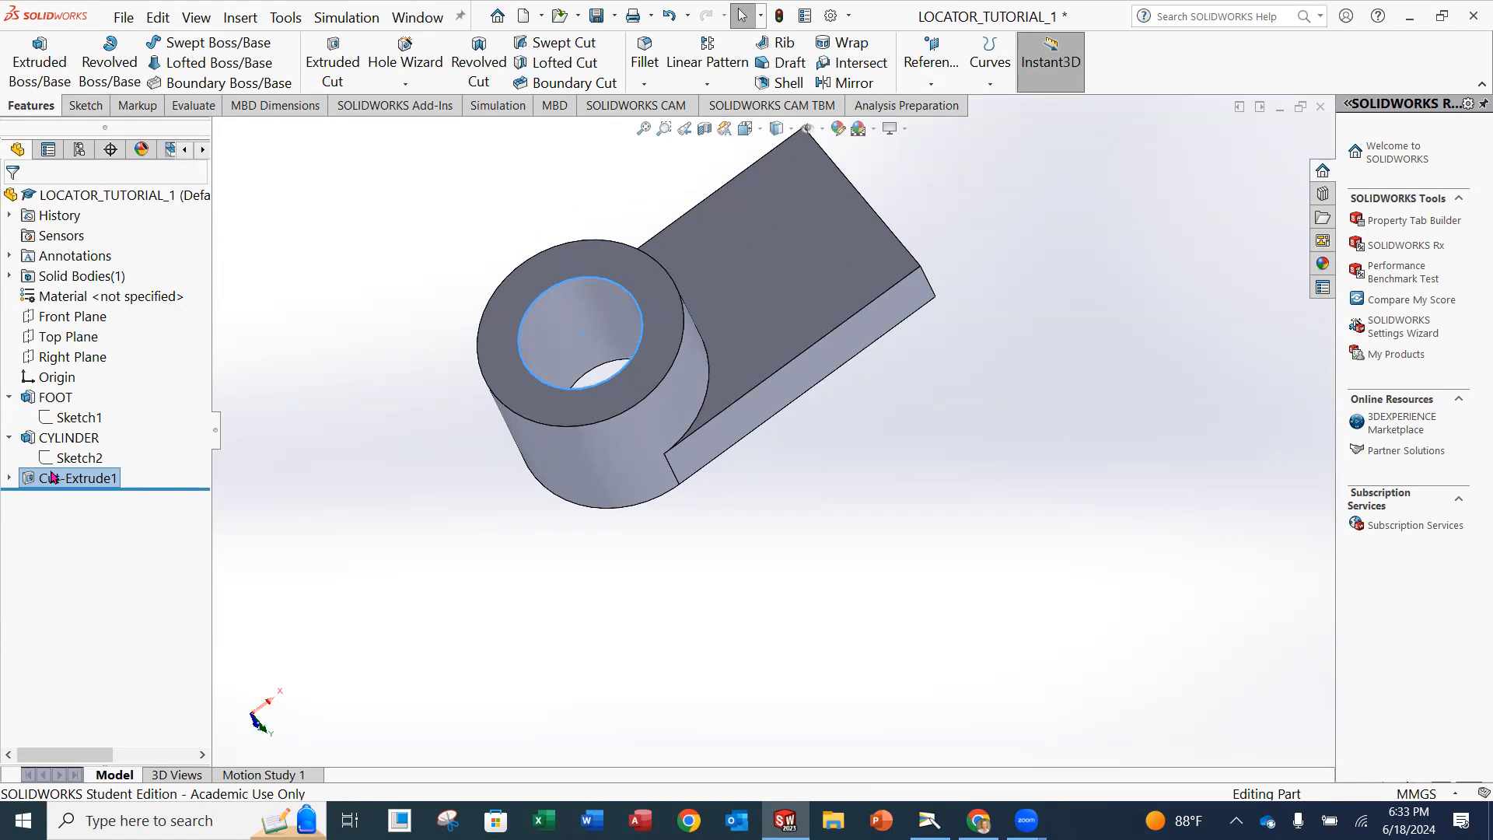
pyautogui.click(9, 480)
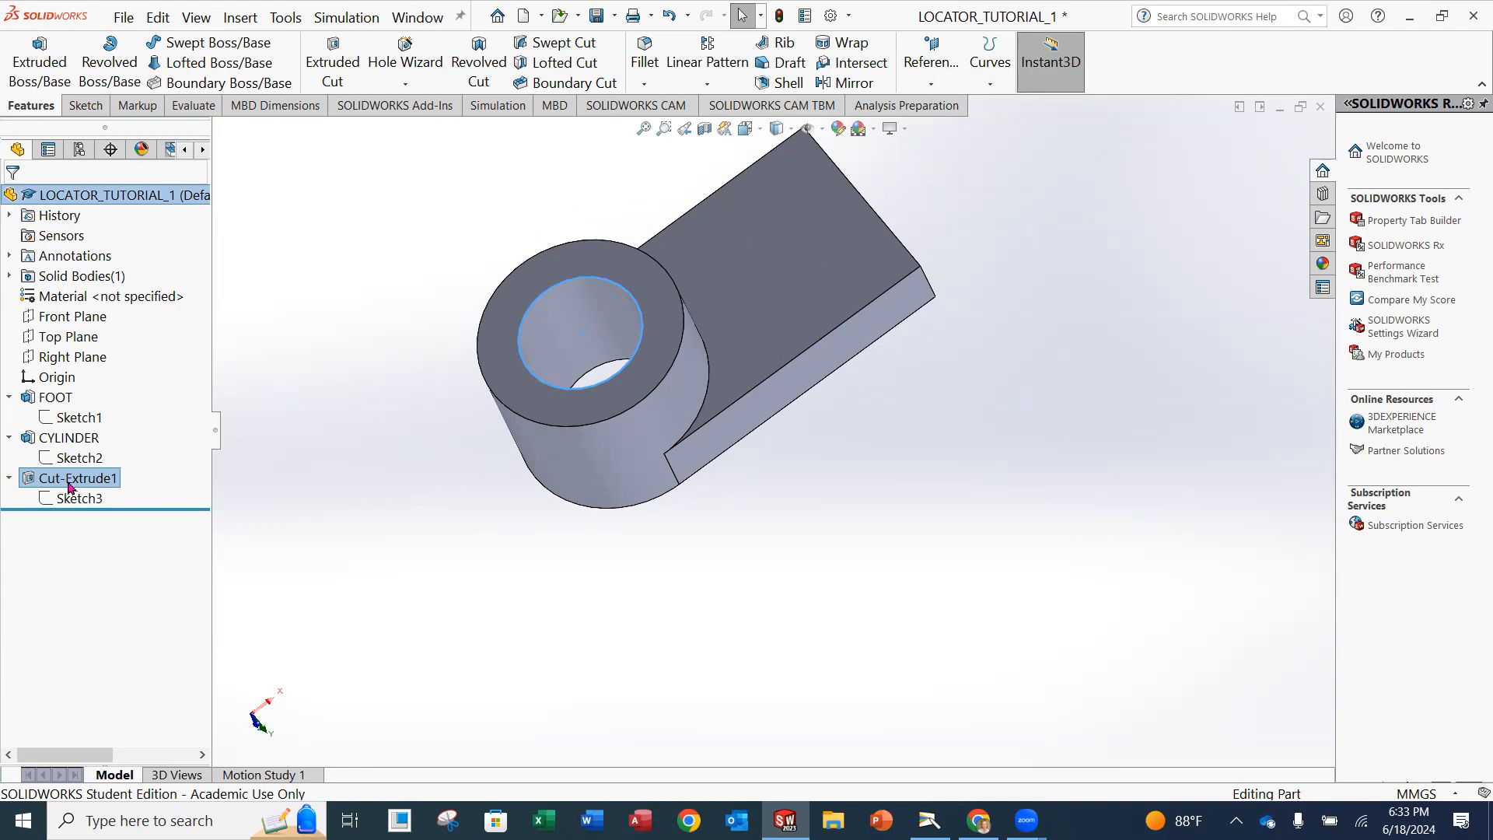
# - Rename the cut feature as 30MM HOLE
pyautogui.rightClick(70, 484)
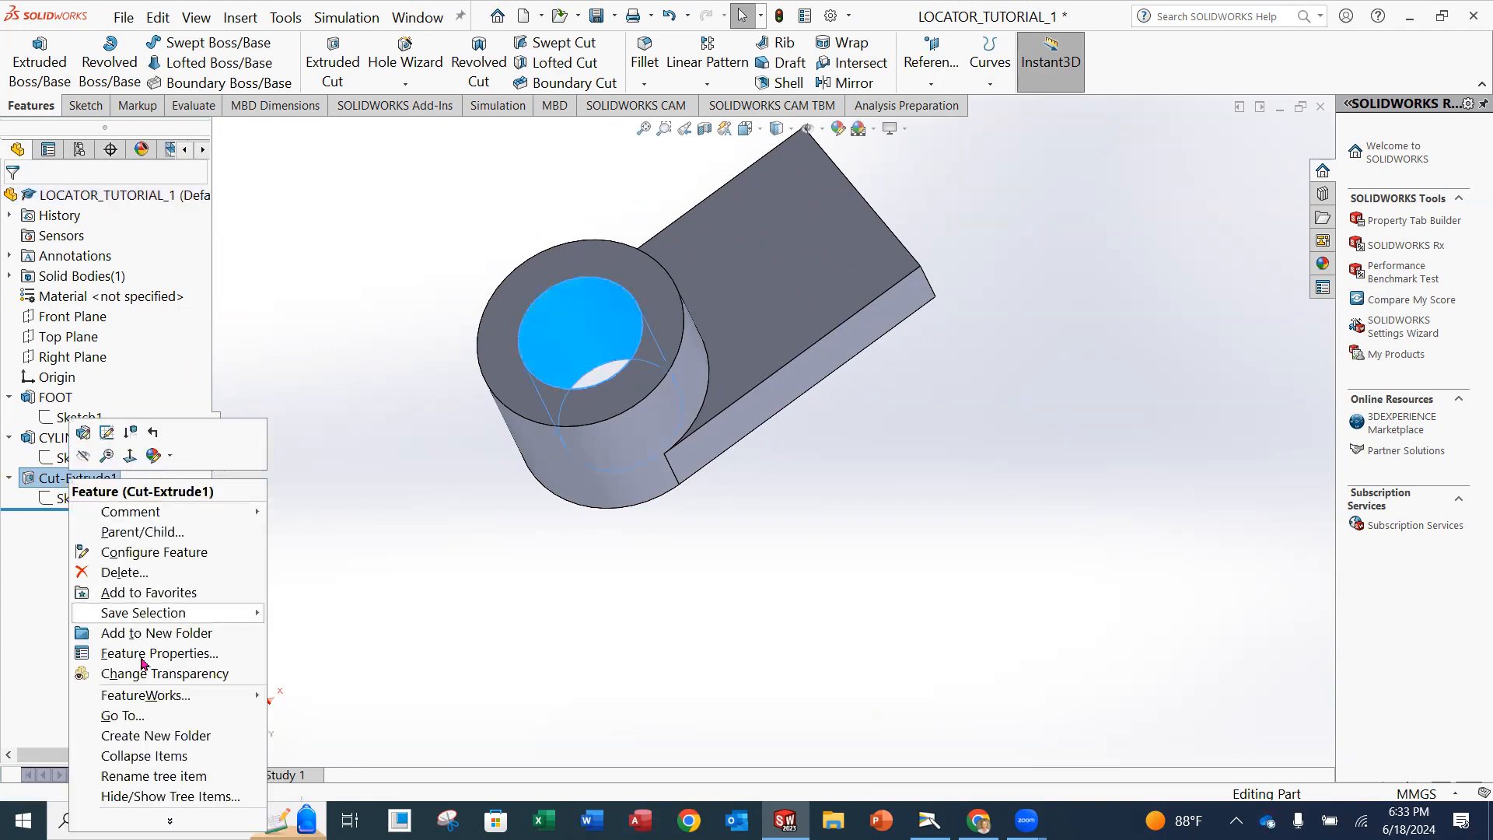
pyautogui.click(140, 776)
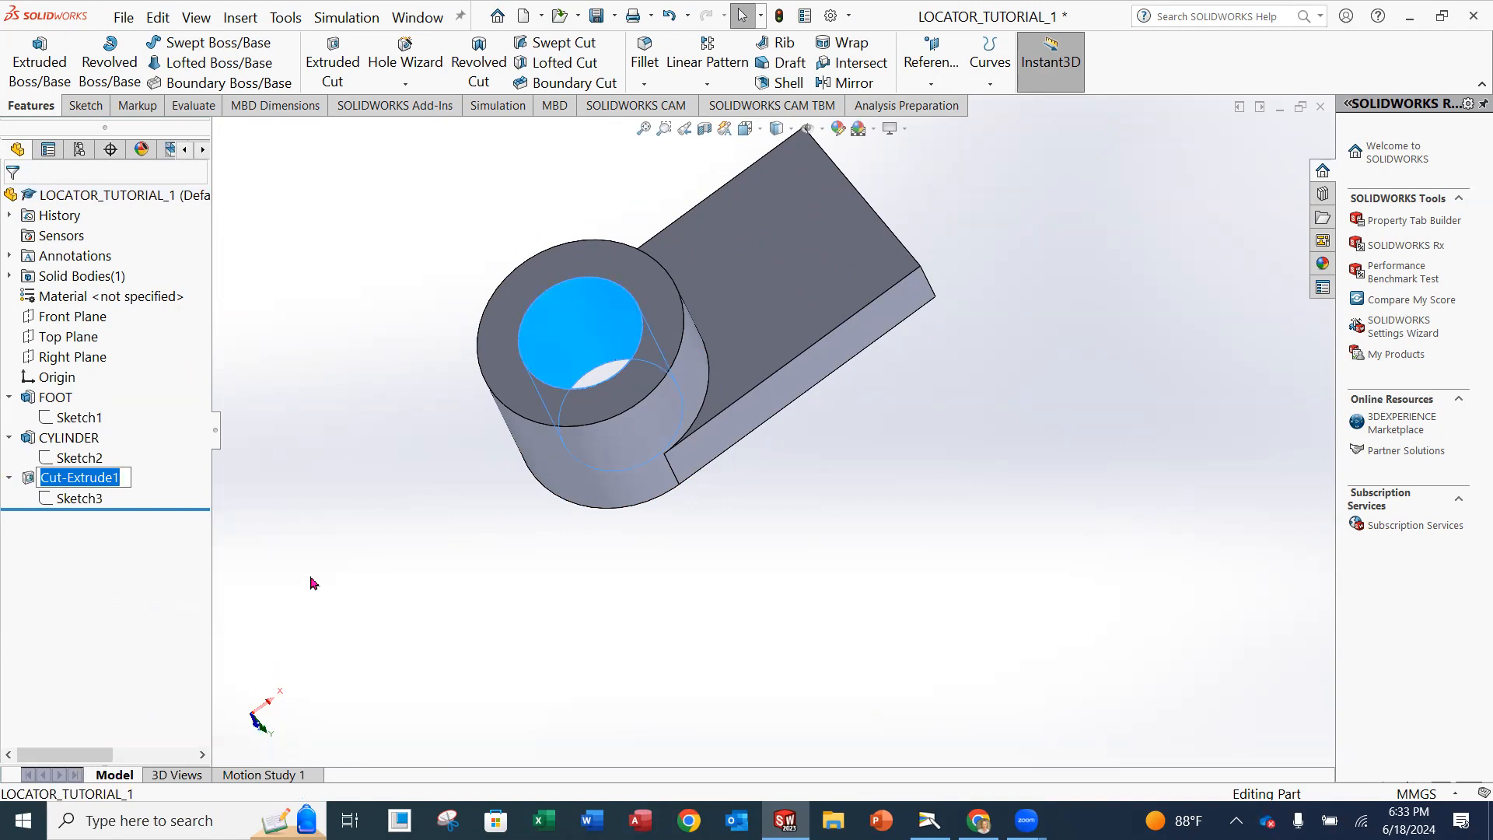
pyautogui.write('30MM DI')
pyautogui.press('BackSpace')
pyautogui.press('BackSpace')
pyautogui.write('HI')
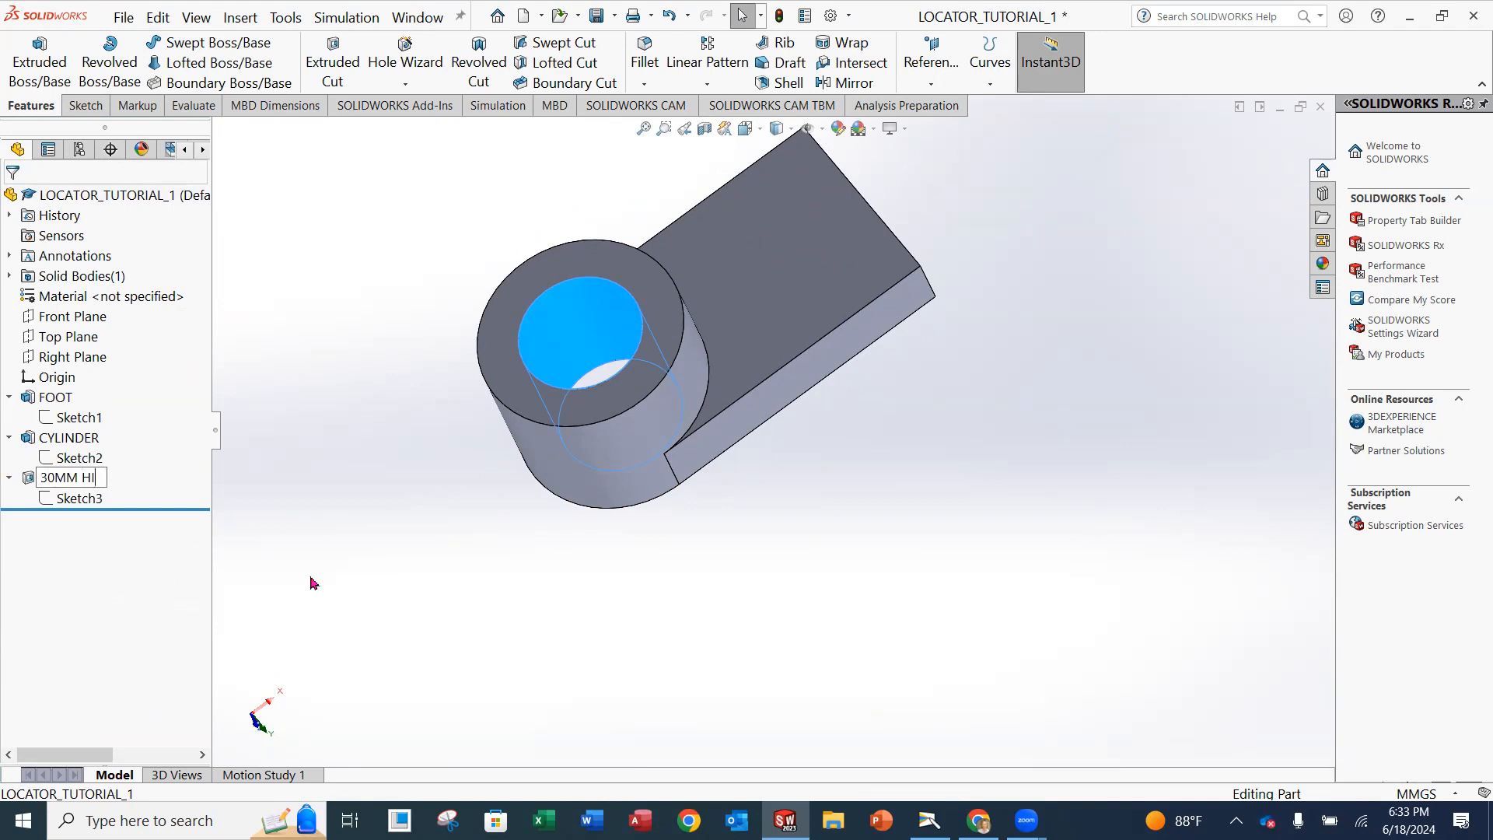
pyautogui.write('OLE')
pyautogui.press('Return')
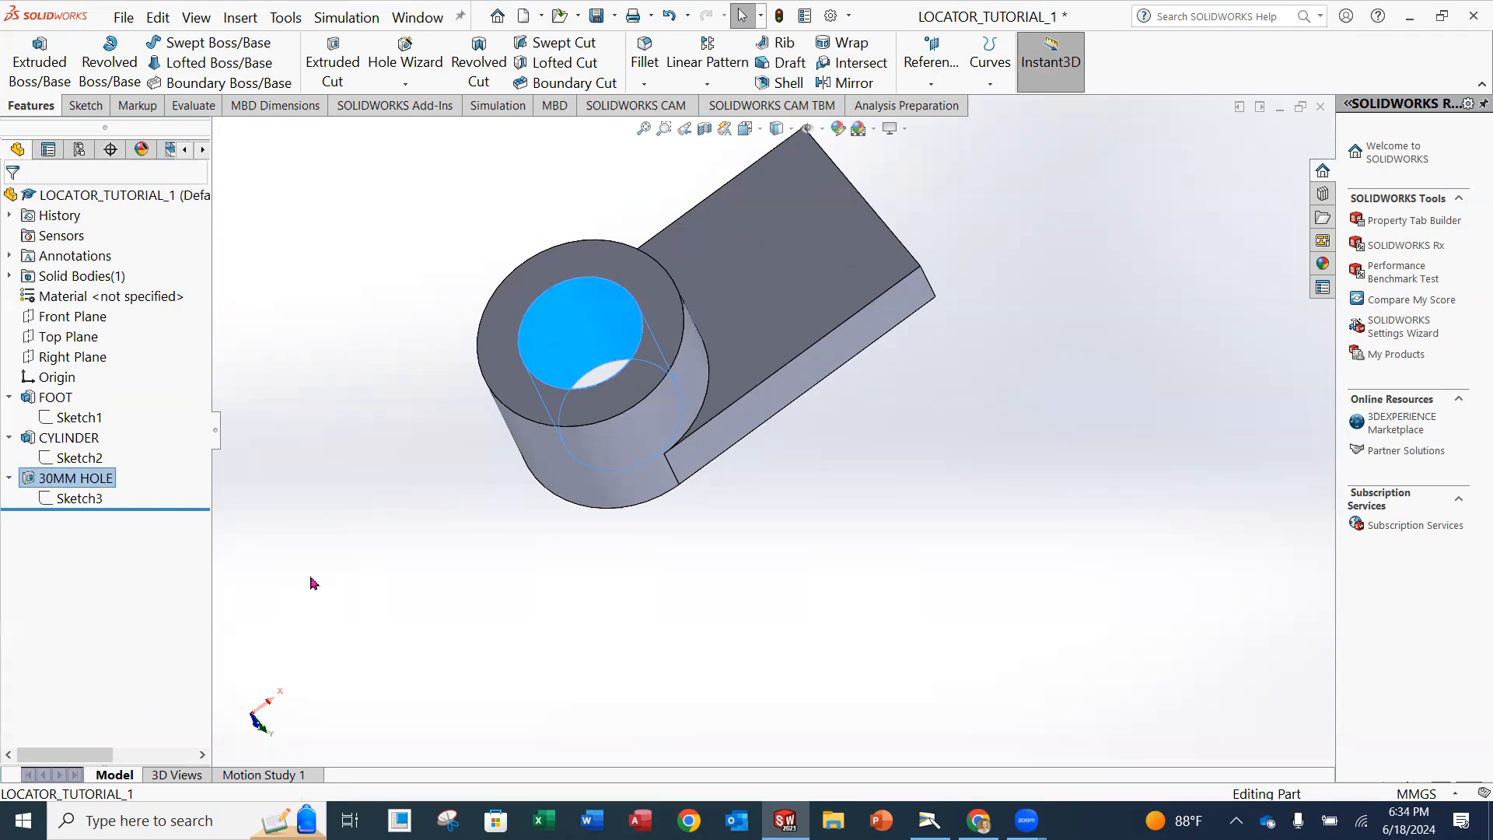
# - Edit the CYLINDER extrusion and set its blind depth to 80 mm to test the through hole
pyautogui.click(55, 445)
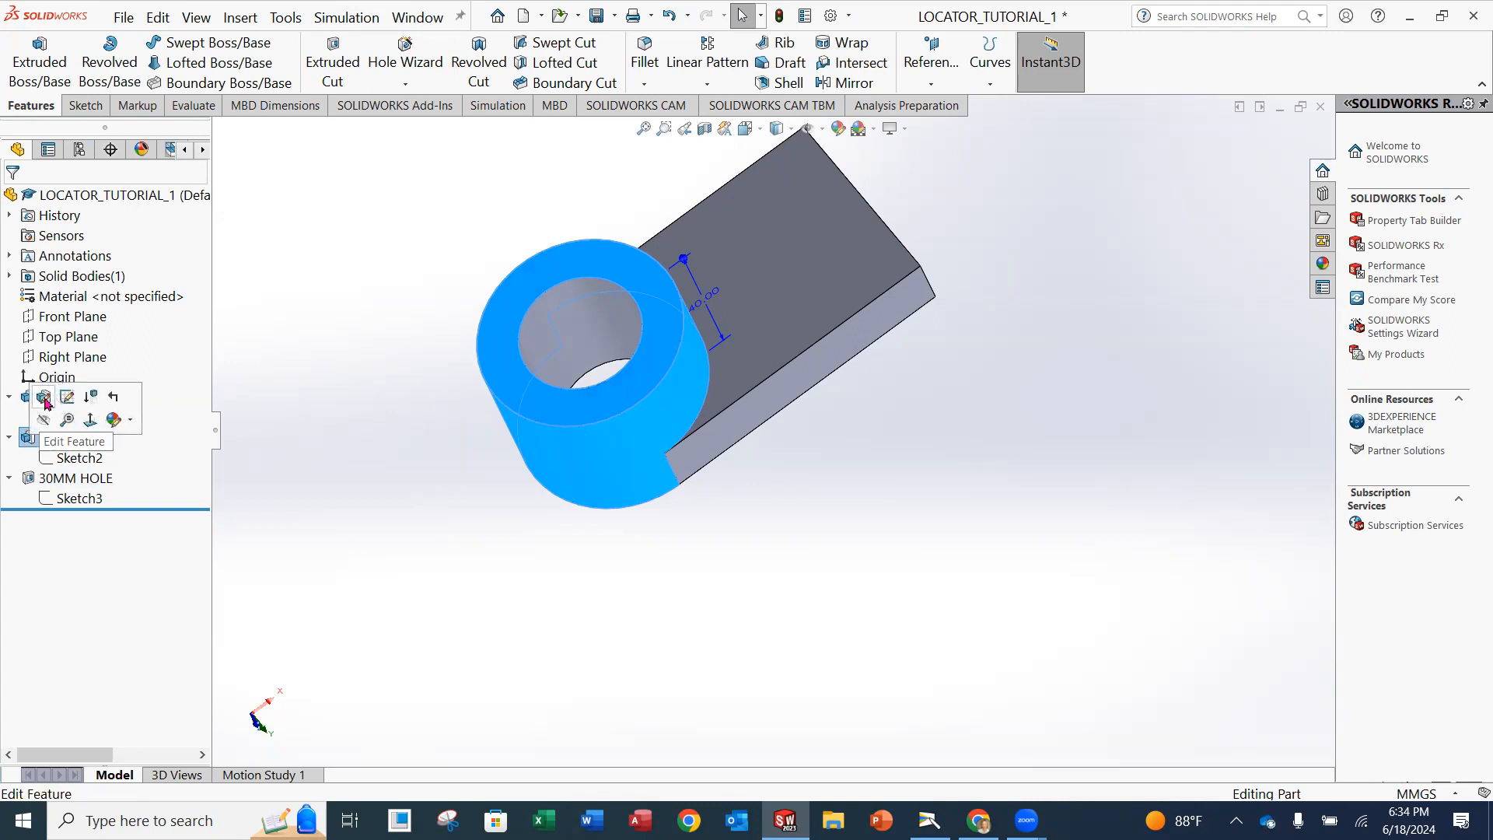
pyautogui.click(45, 401)
pyautogui.moveTo(450, 343)
pyautogui.mouseDown(button='middle')
pyautogui.moveTo(467, 255)
pyautogui.moveTo(373, 253)
pyautogui.mouseUp(button='middle')
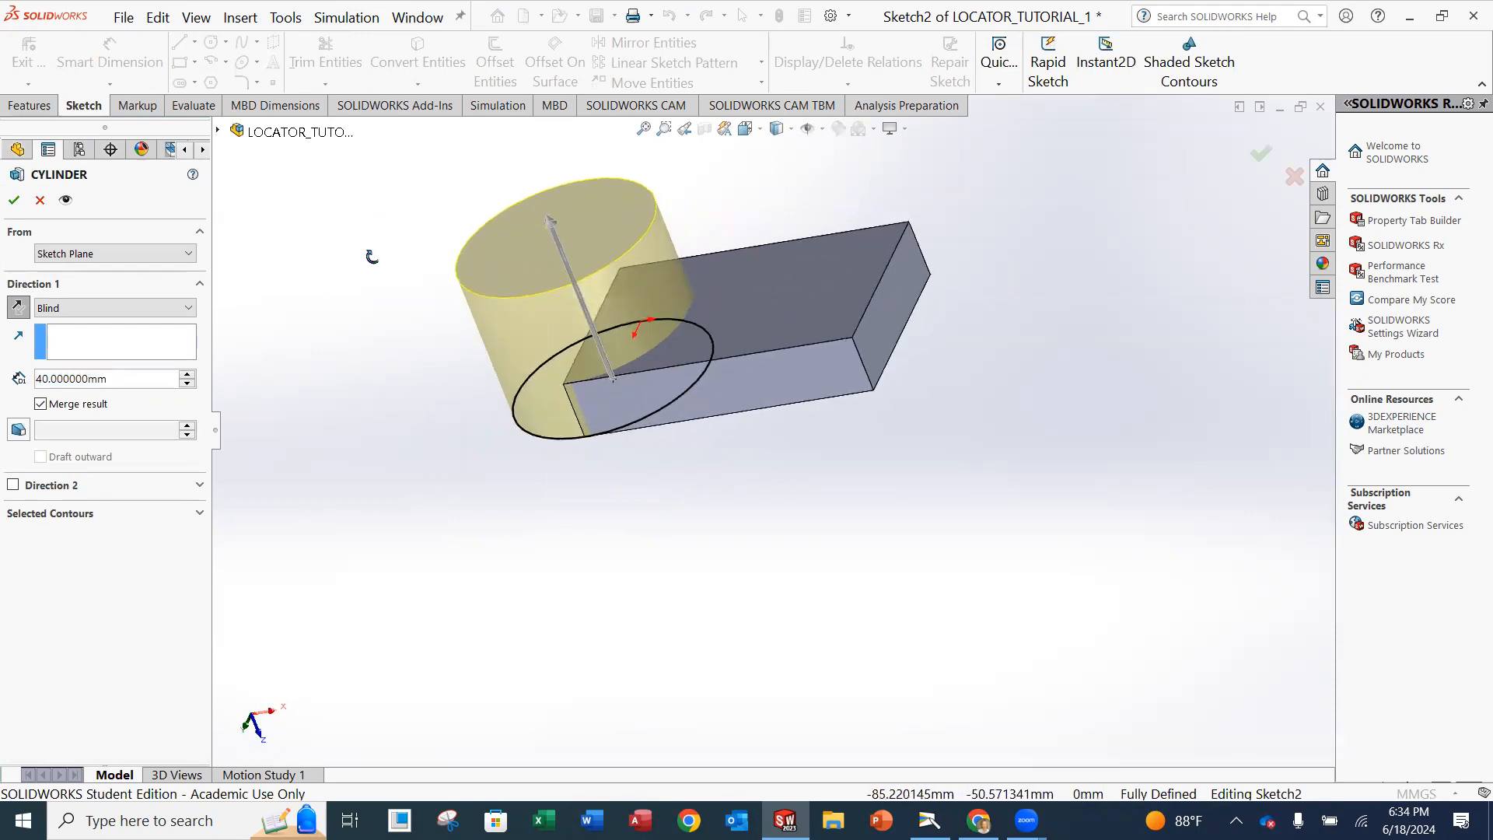
pyautogui.click(114, 379)
pyautogui.moveTo(114, 379); pyautogui.dragTo(9, 386)
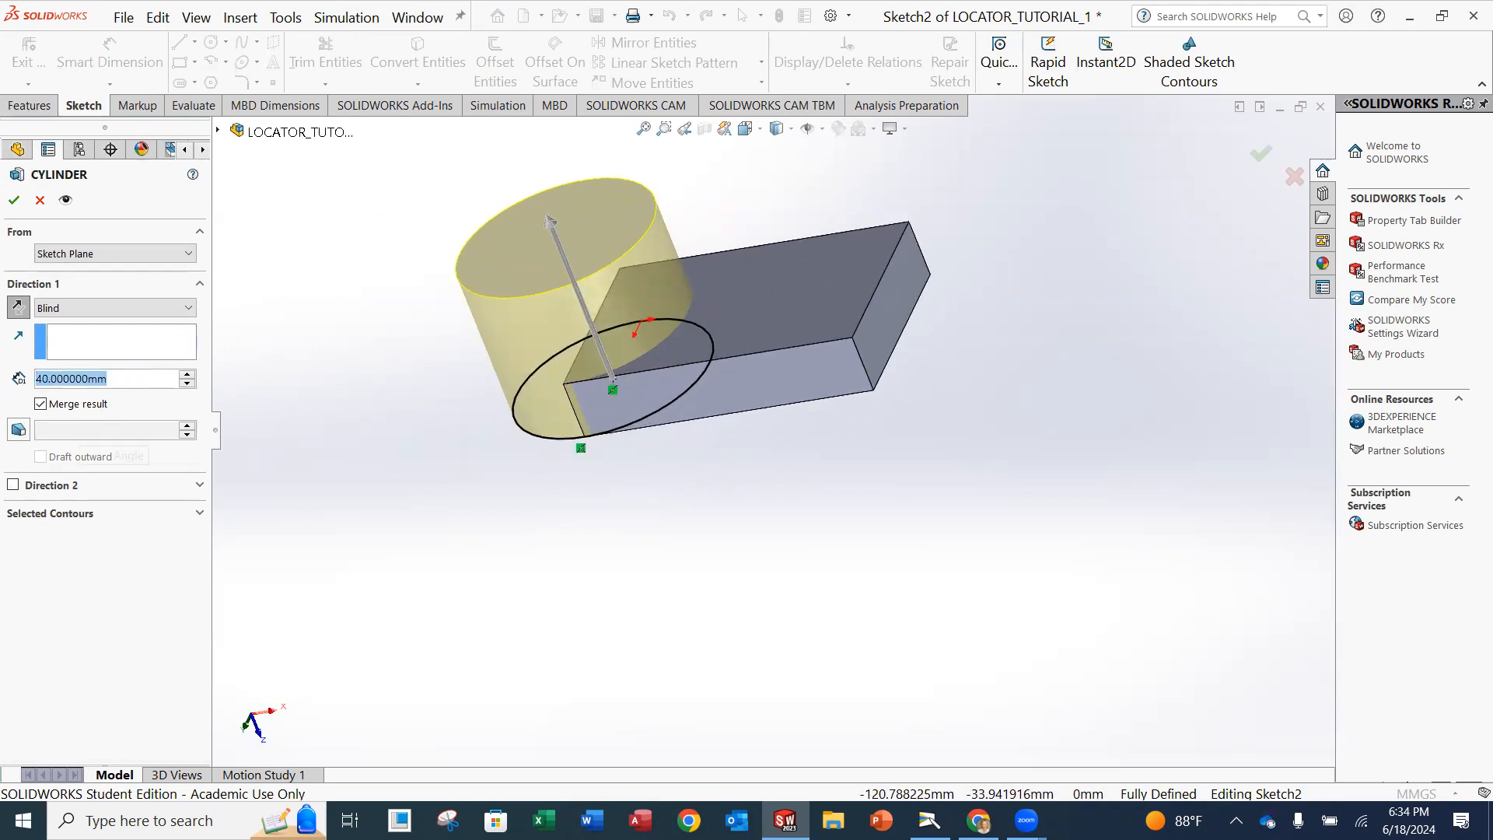
pyautogui.write('80')
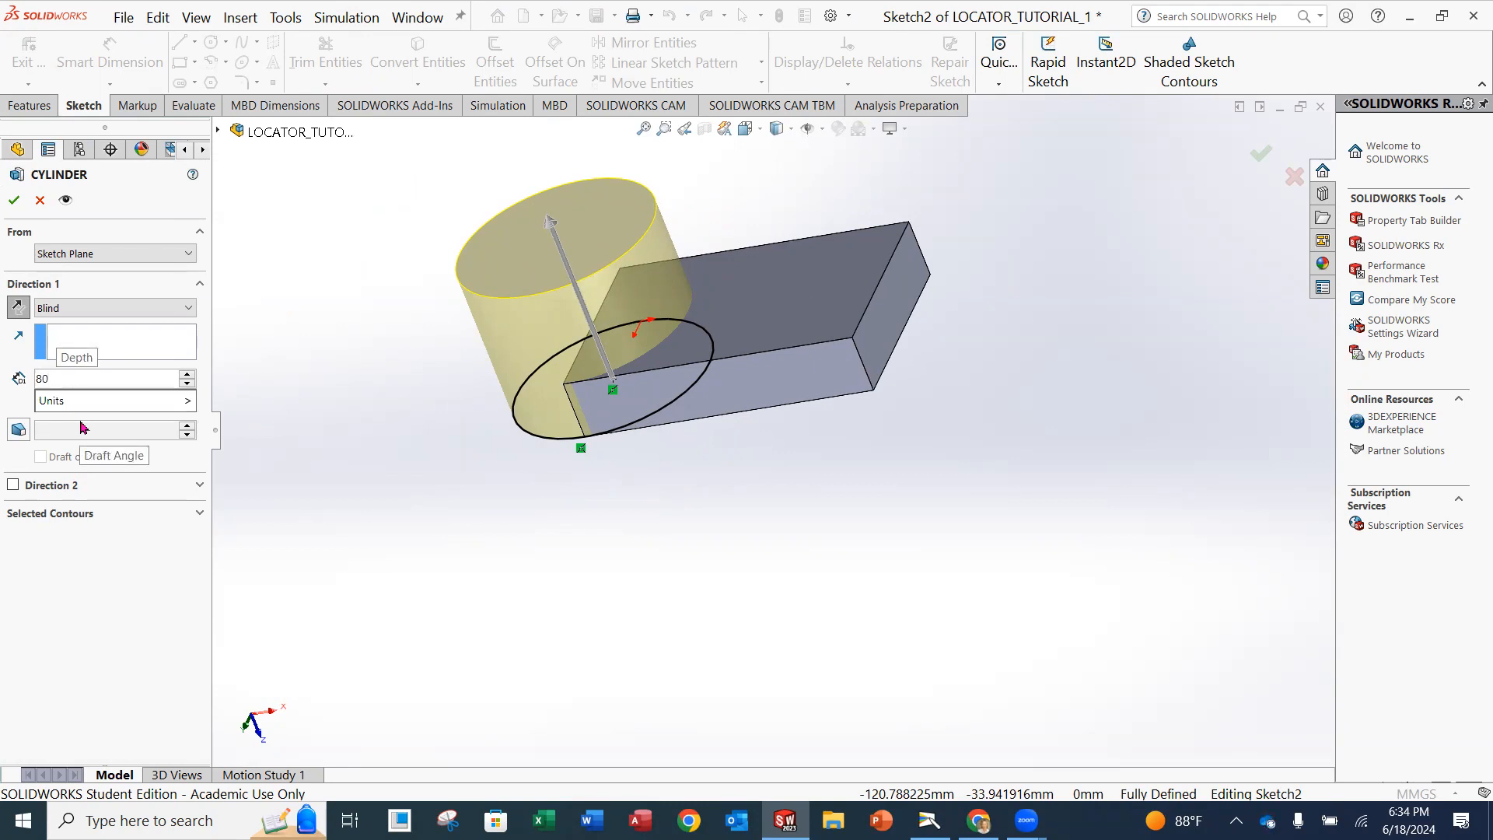
pyautogui.press('Return')
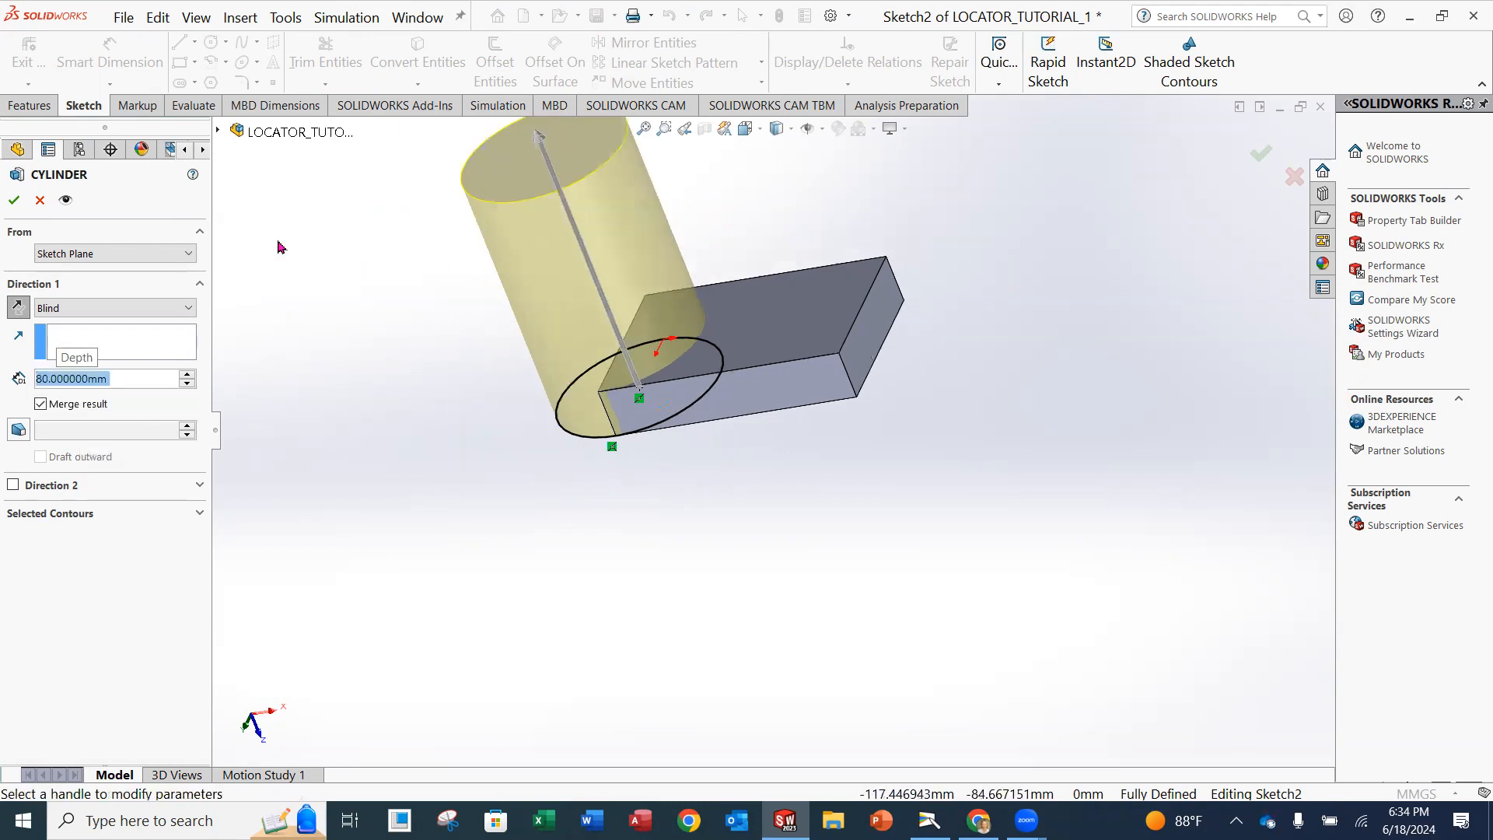
pyautogui.click(14, 199)
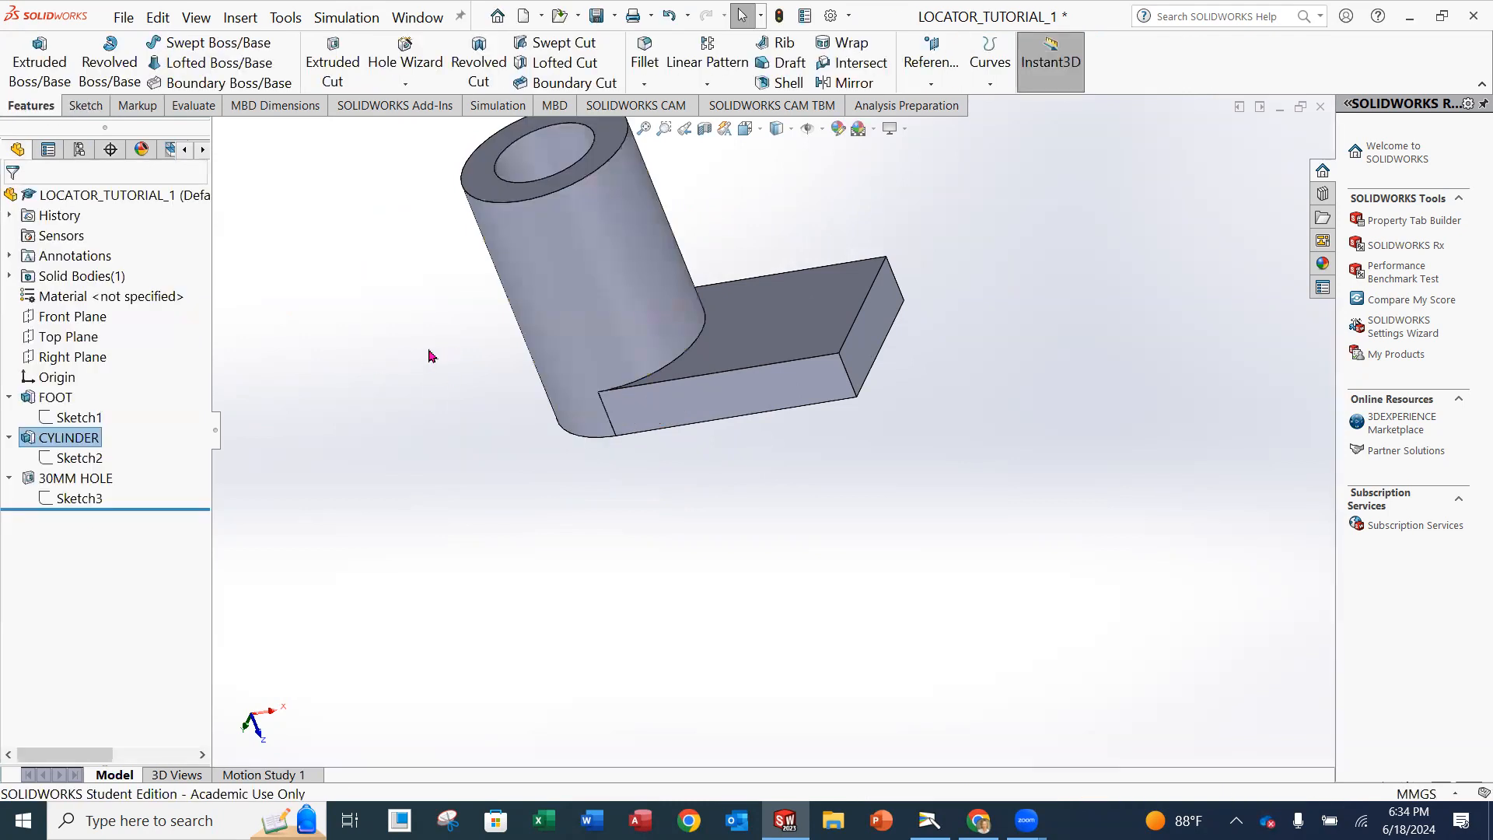
pyautogui.moveTo(440, 356); pyautogui.dragTo(468, 722, button='middle')
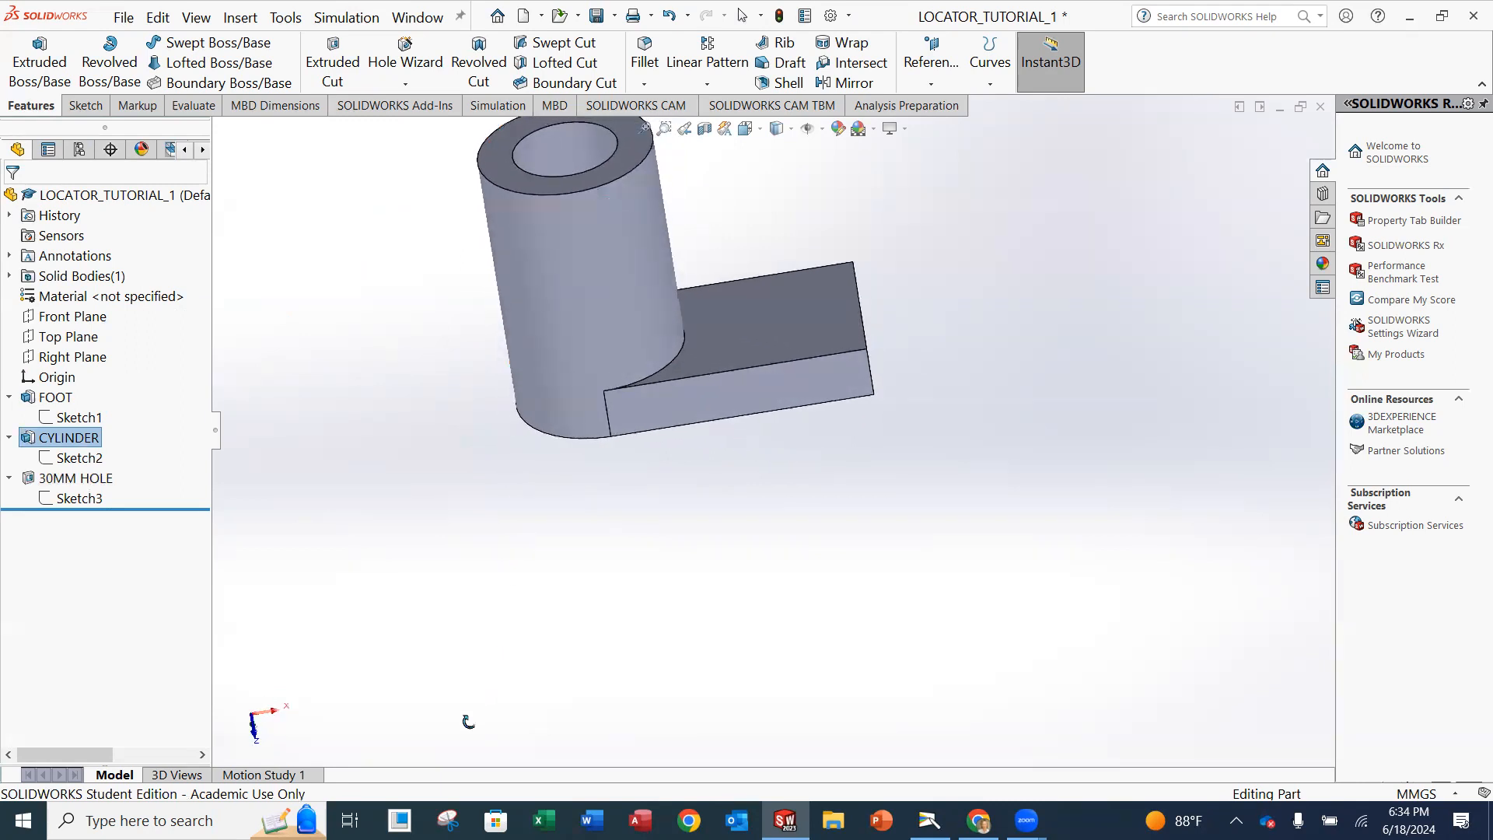
pyautogui.press('z')
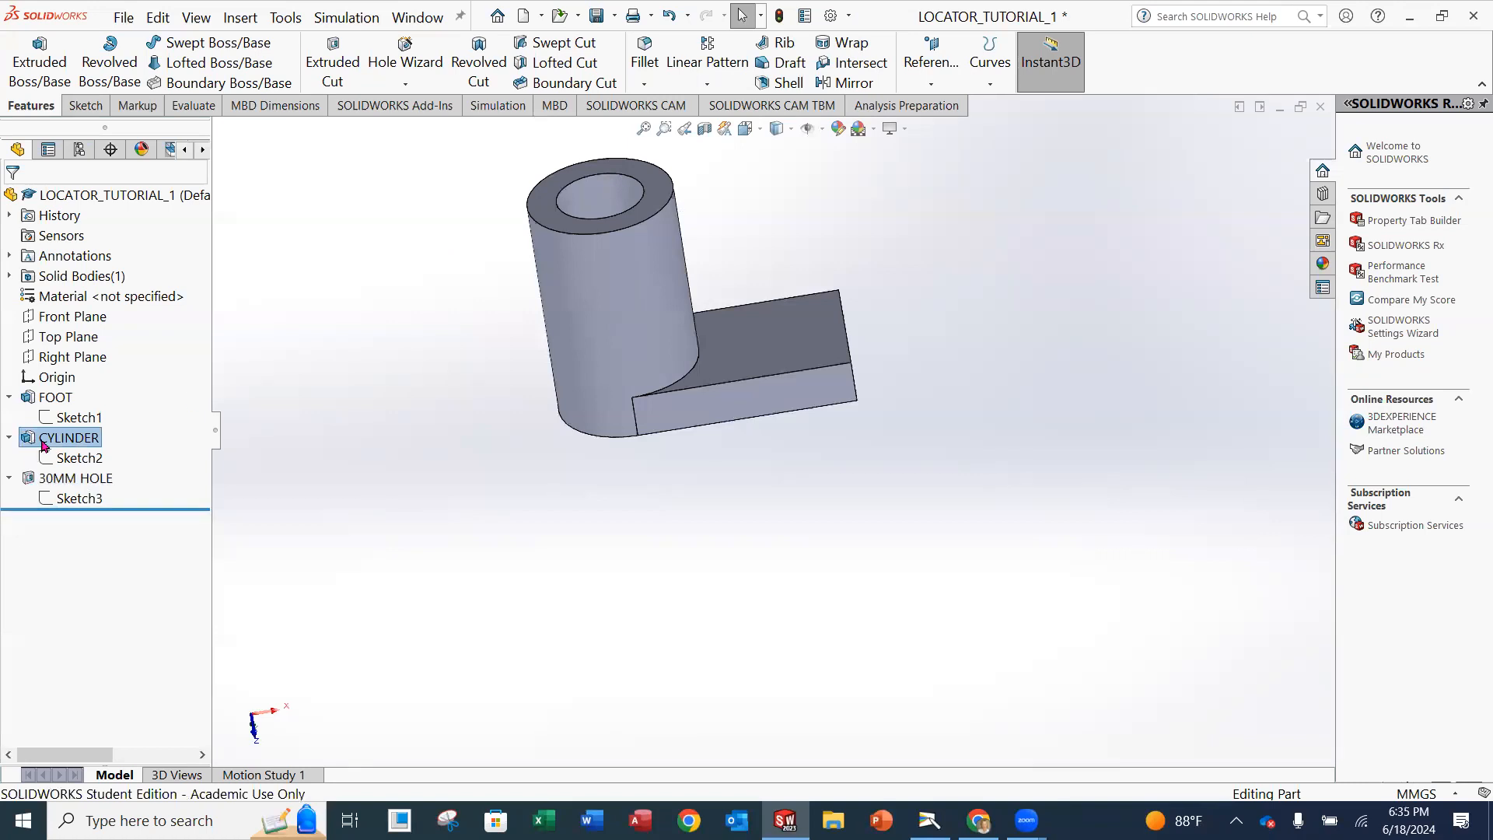
# - Edit the CYLINDER extrusion and set its blind depth to 40 mm
pyautogui.click(38, 438)
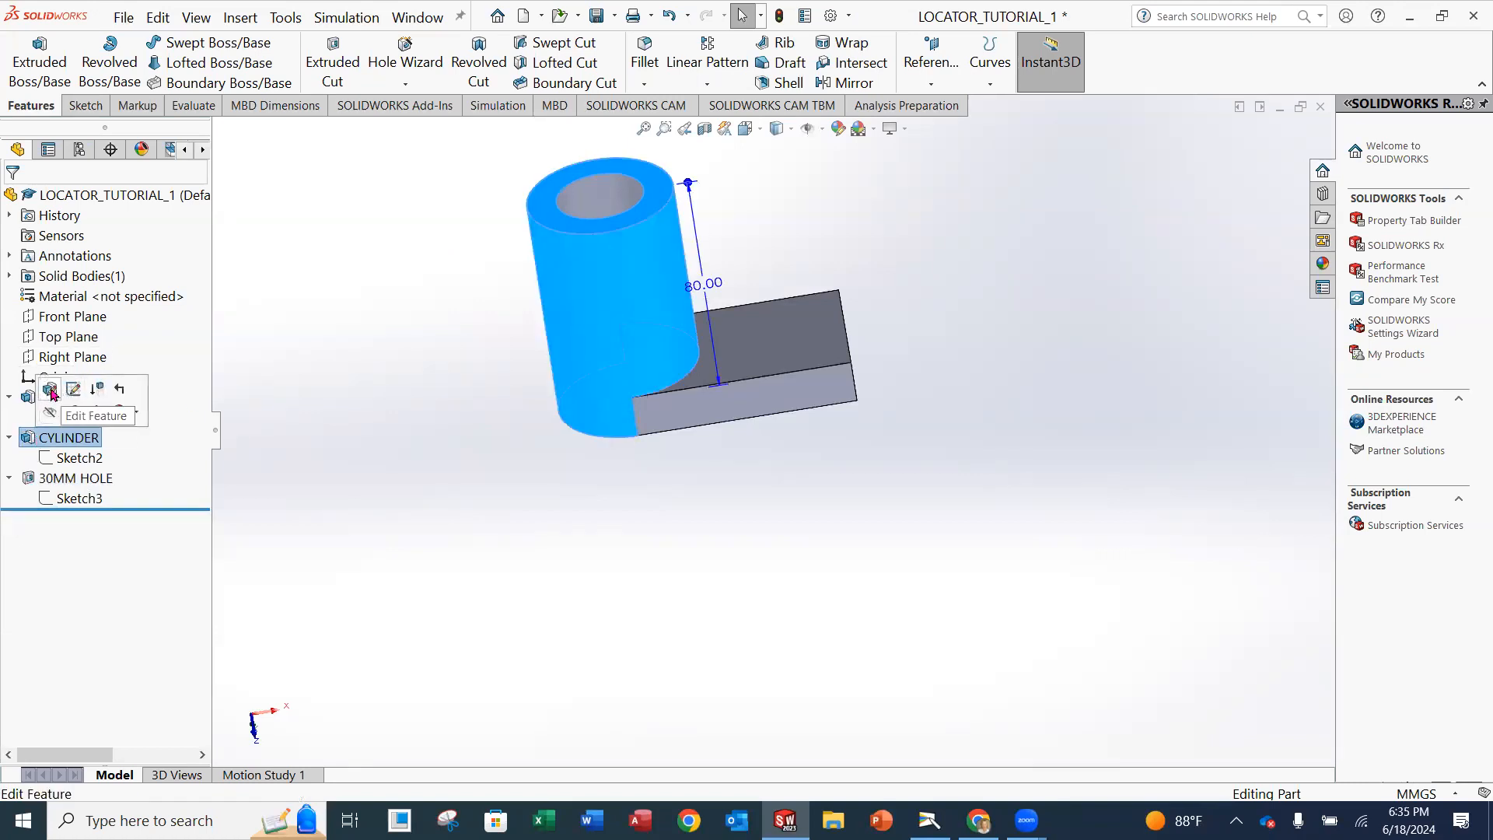
pyautogui.click(50, 391)
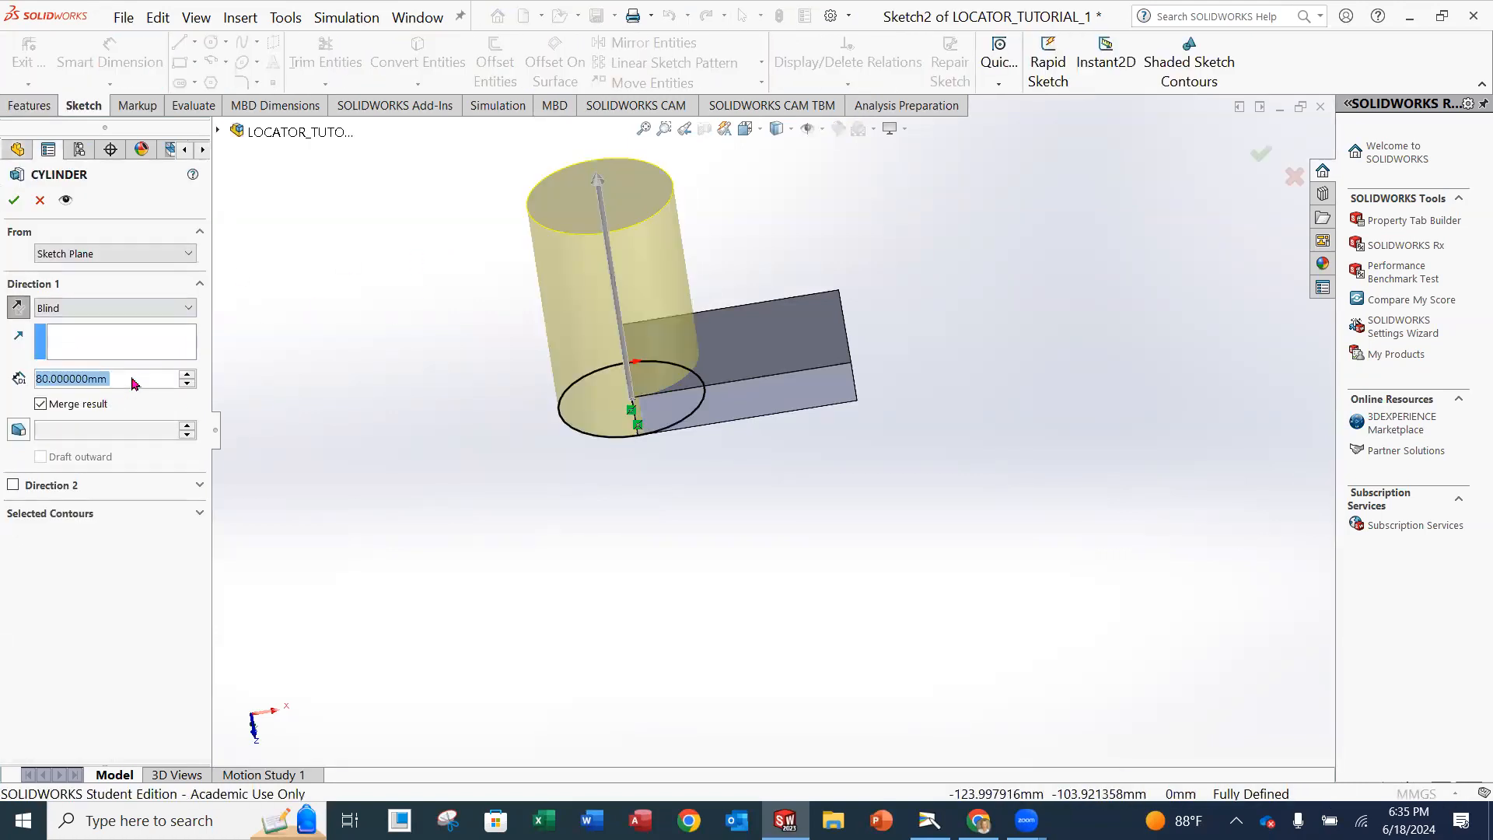
pyautogui.write('40')
pyautogui.press('Return')
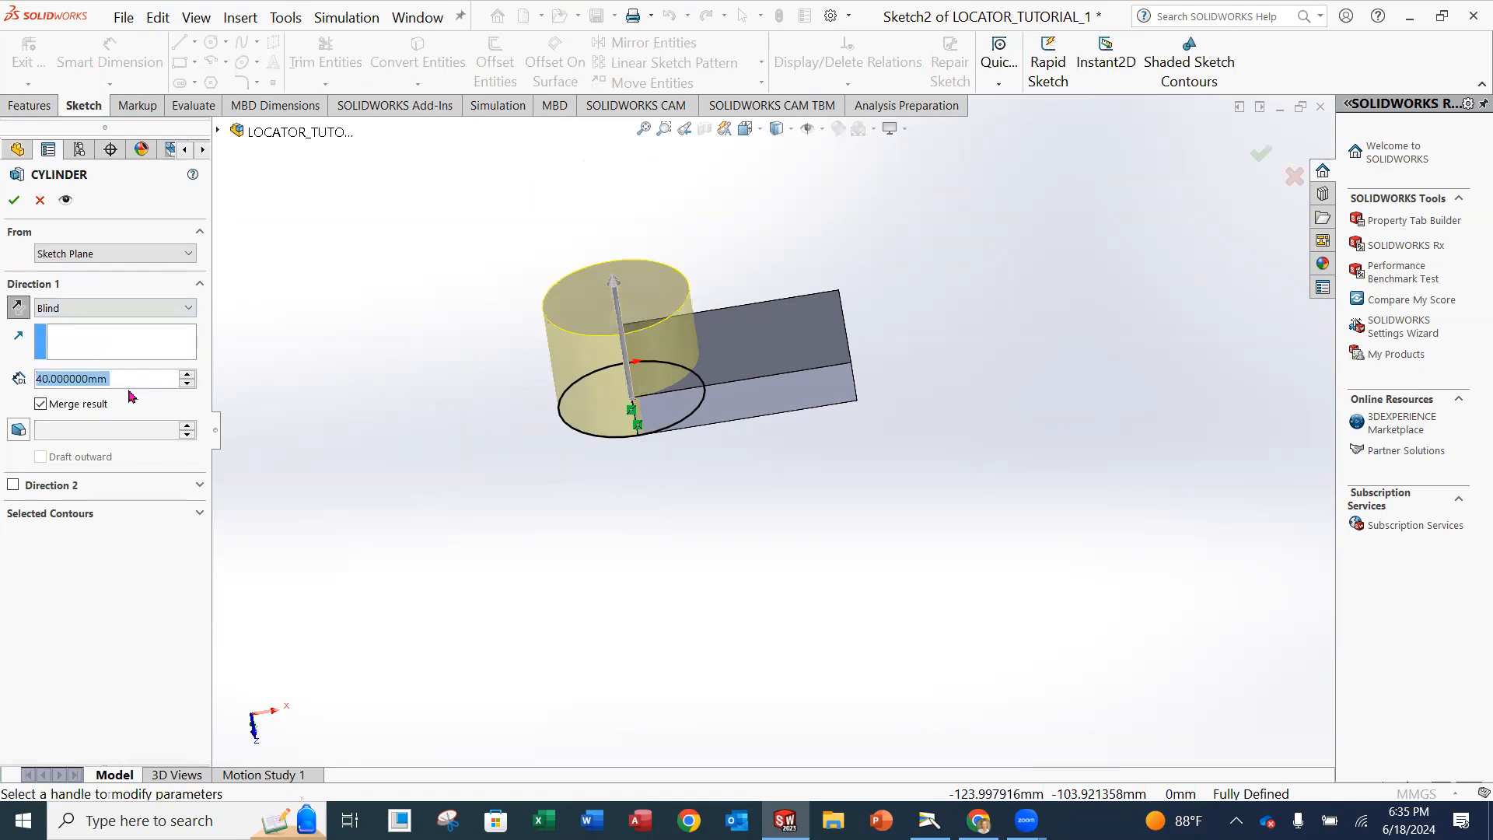
pyautogui.click(14, 200)
# - Save the LOCATOR_TUTORIAL_1 part
pyautogui.moveTo(574, 495); pyautogui.dragTo(637, 358, button='middle')
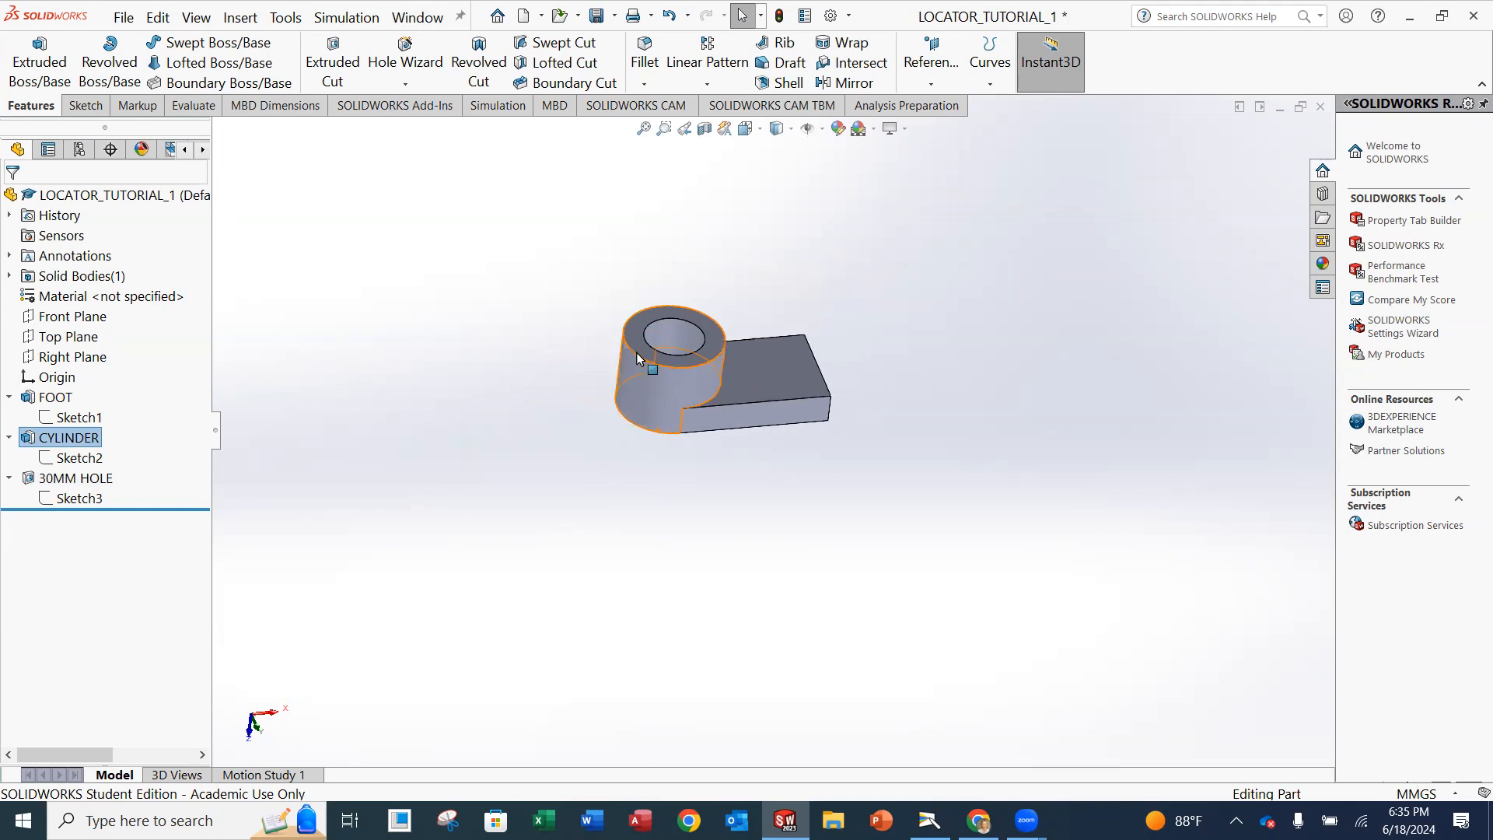
pyautogui.scroll(-4, 684, 381)
pyautogui.moveTo(731, 375); pyautogui.dragTo(646, 366, button='middle')
pyautogui.click(124, 17)
pyautogui.moveTo(158, 17)
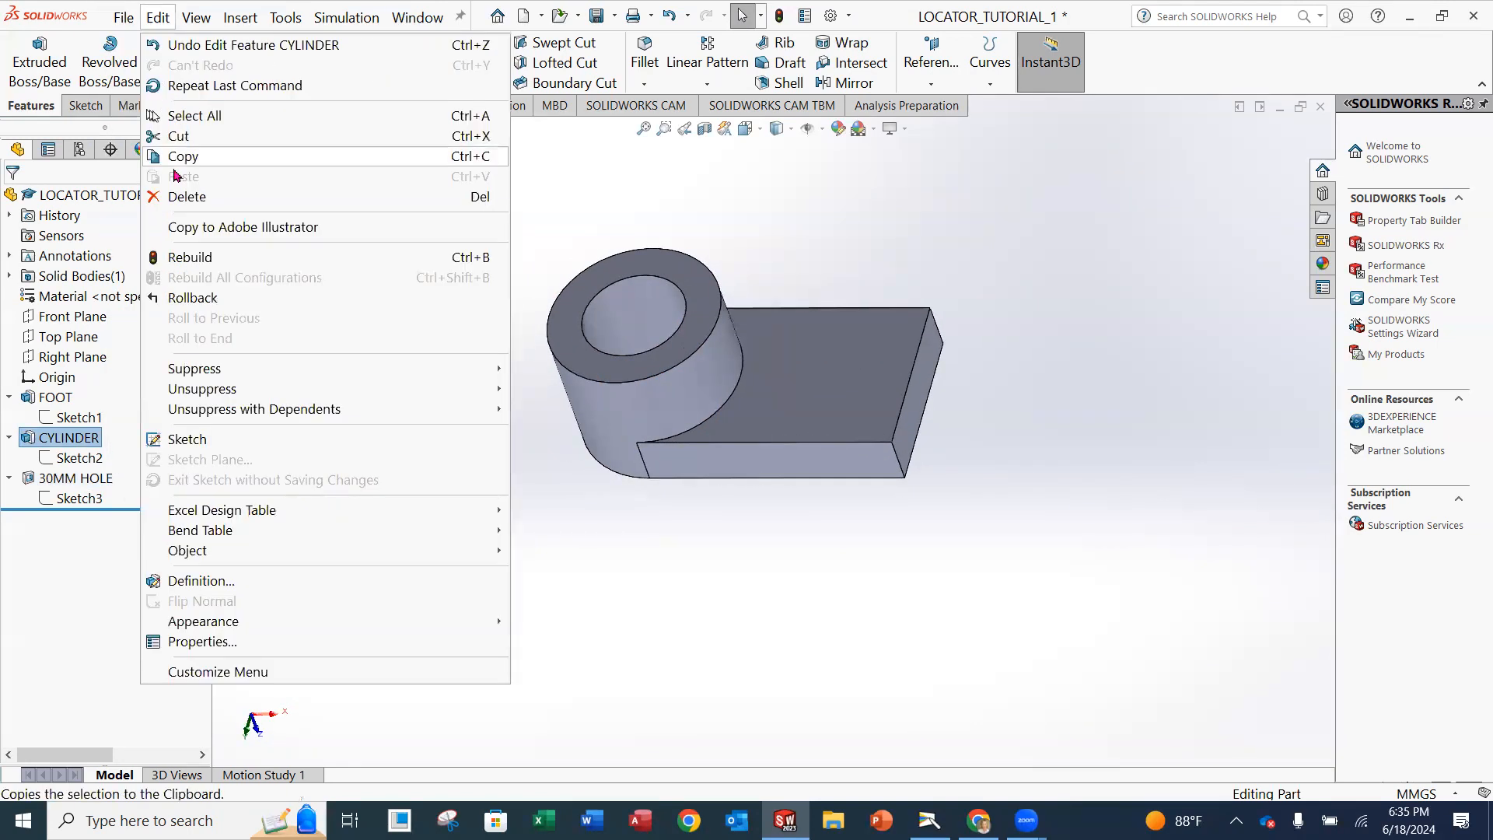
pyautogui.click(159, 209)
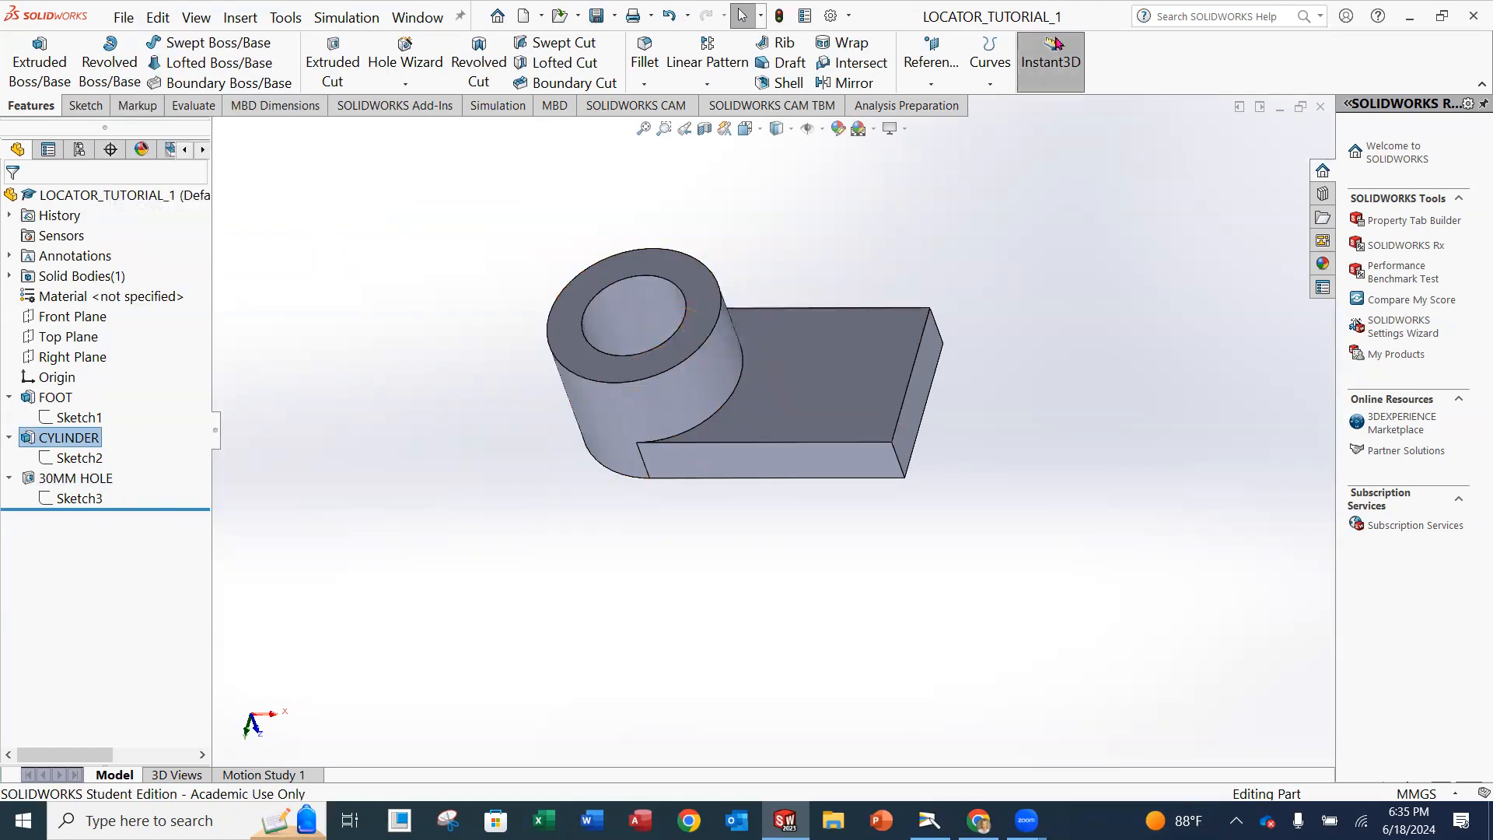
pyautogui.moveTo(687, 369); pyautogui.dragTo(679, 451, button='middle')
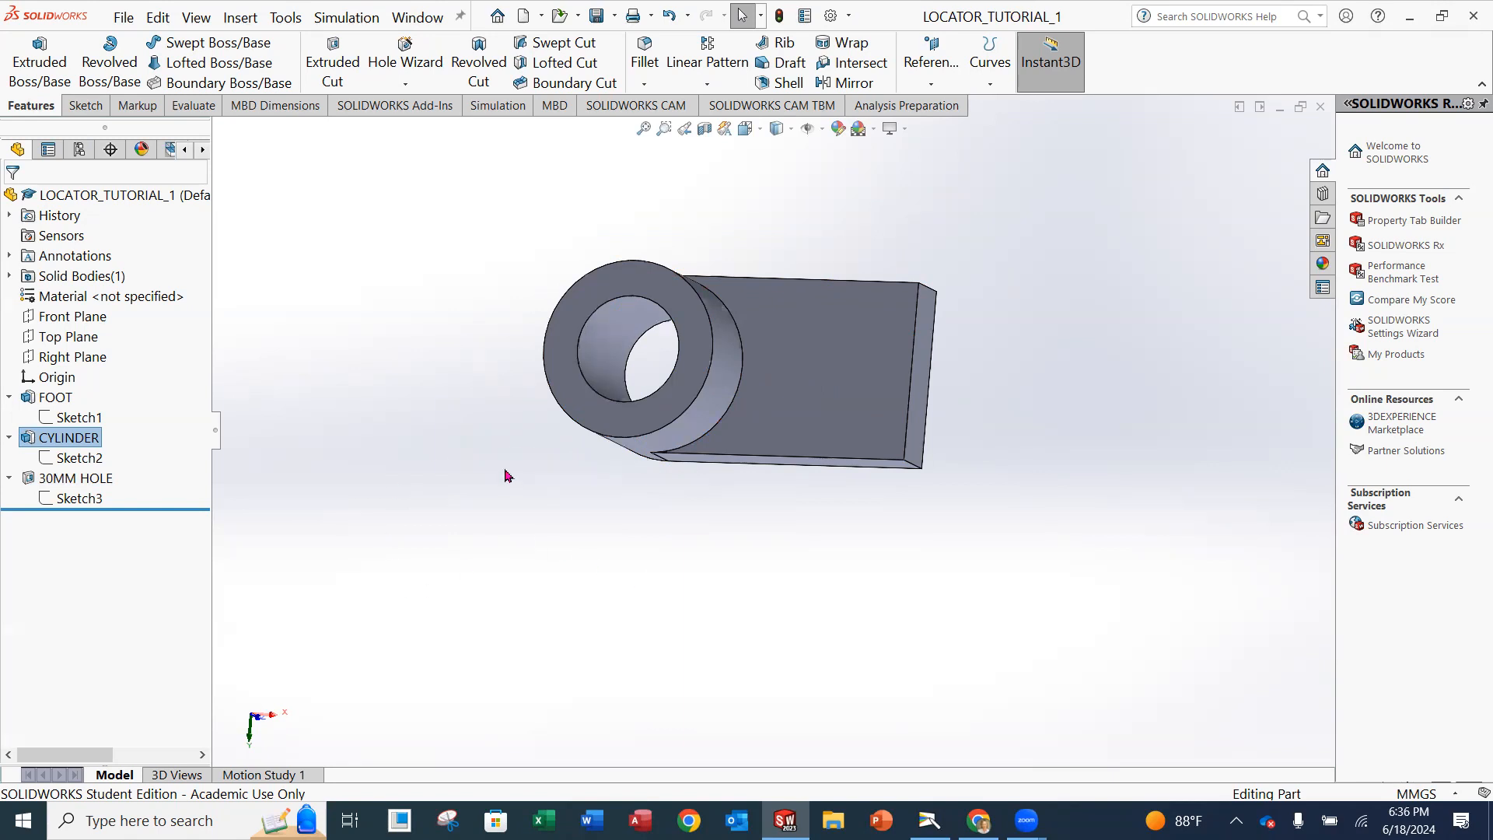
# - Switch to the Camera window to read the textbook's Hole Wizard instructions, and return to SOLIDWORKS
pyautogui.click(930, 821)
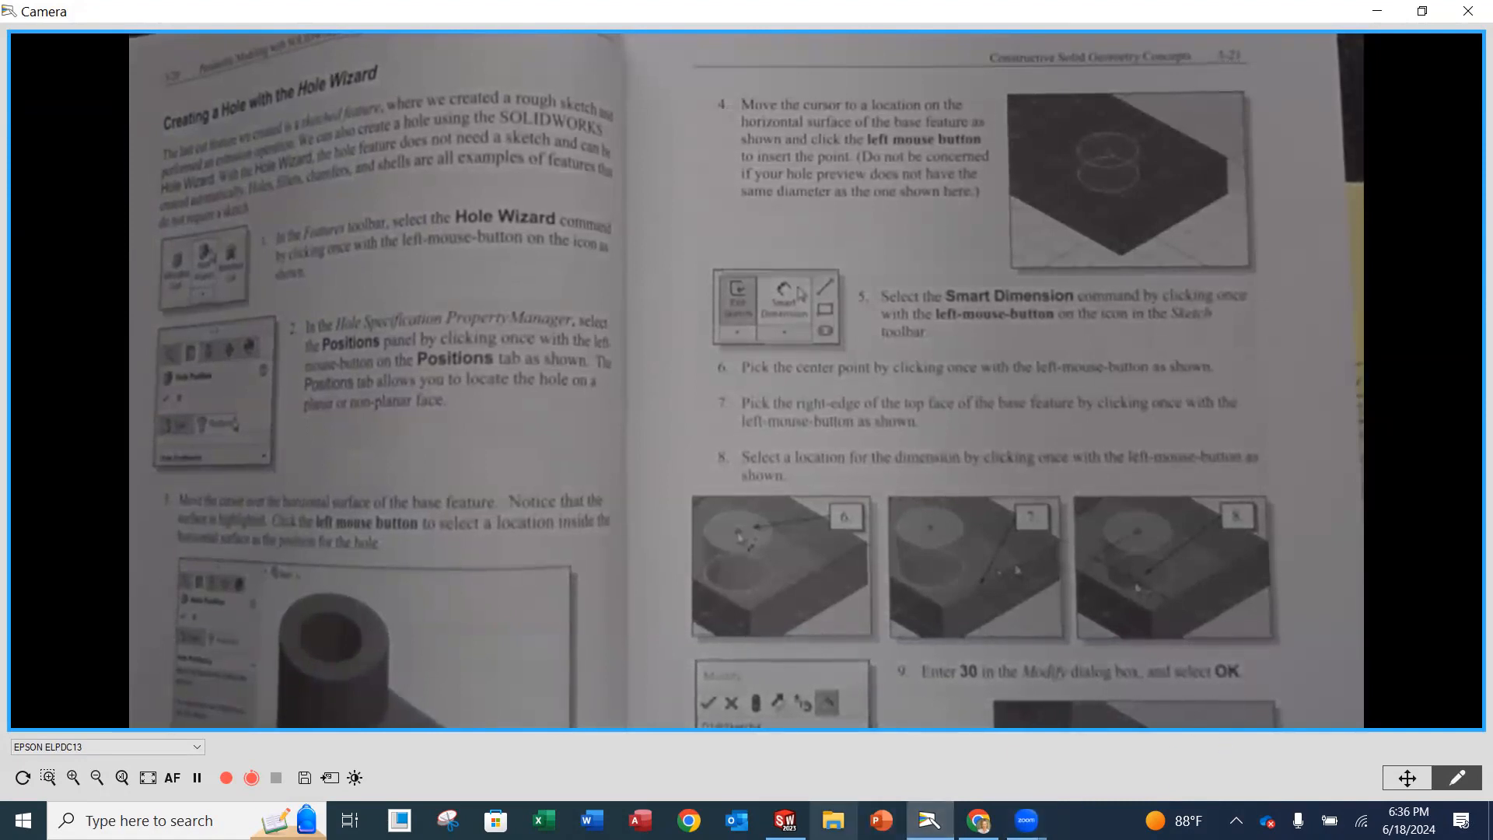
pyautogui.moveTo(785, 821)
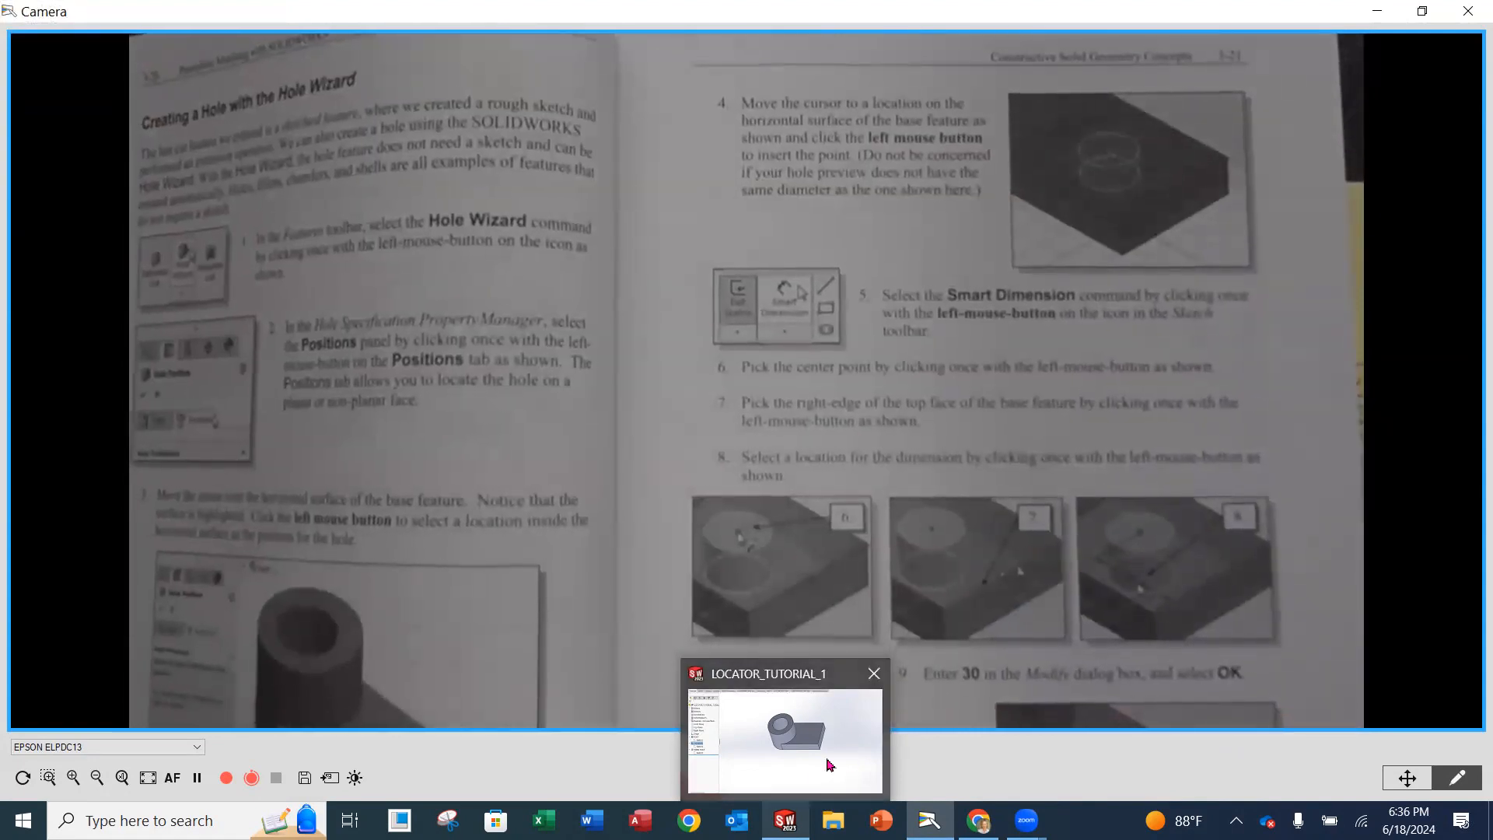
pyautogui.click(787, 764)
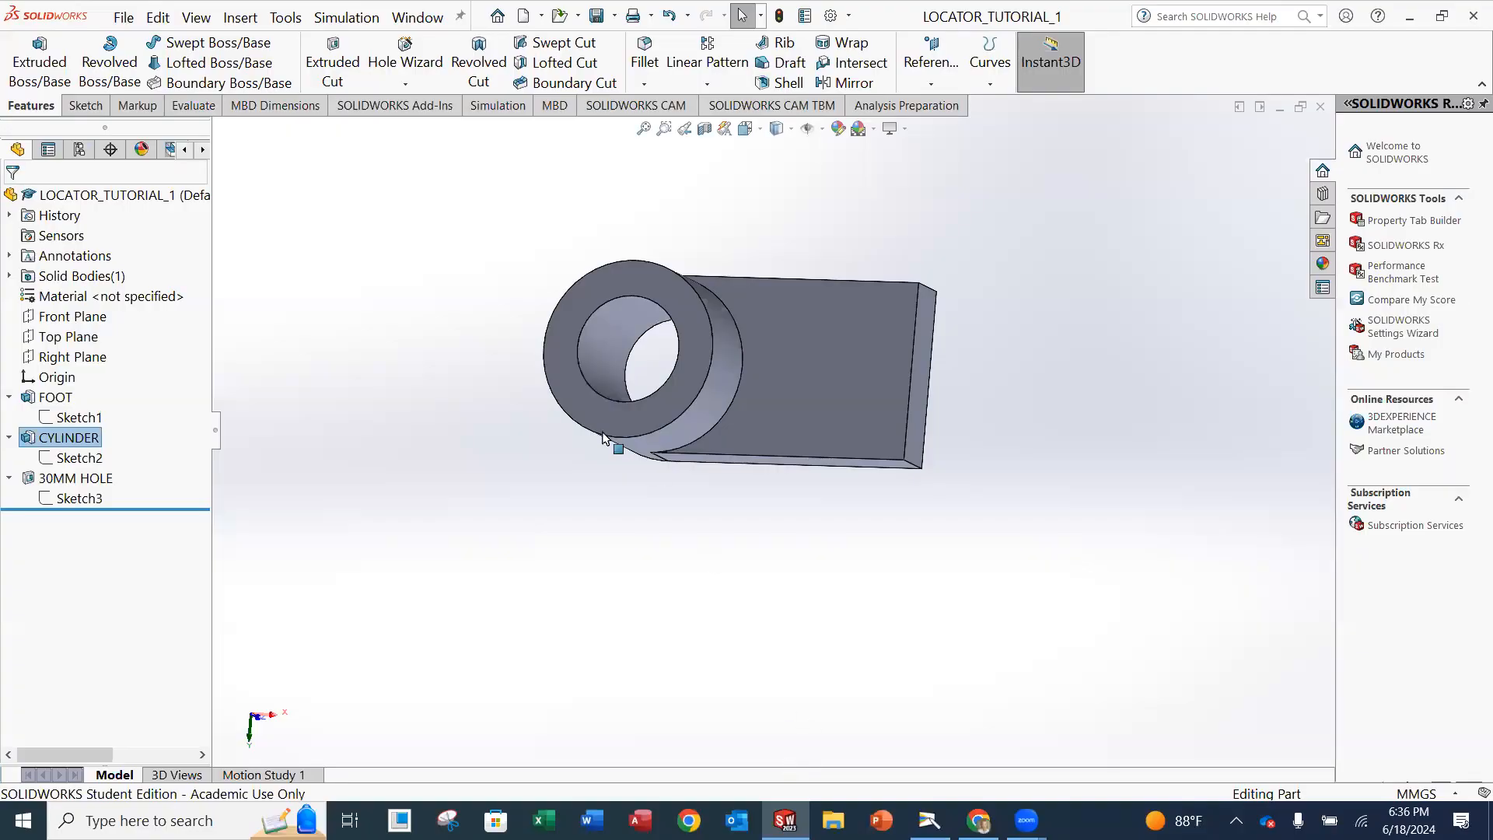
# - Start a Hole Wizard feature with the plain hole type, the ANSI Metric standard and Drill sizes
pyautogui.moveTo(521, 322); pyautogui.dragTo(535, 405, button='middle')
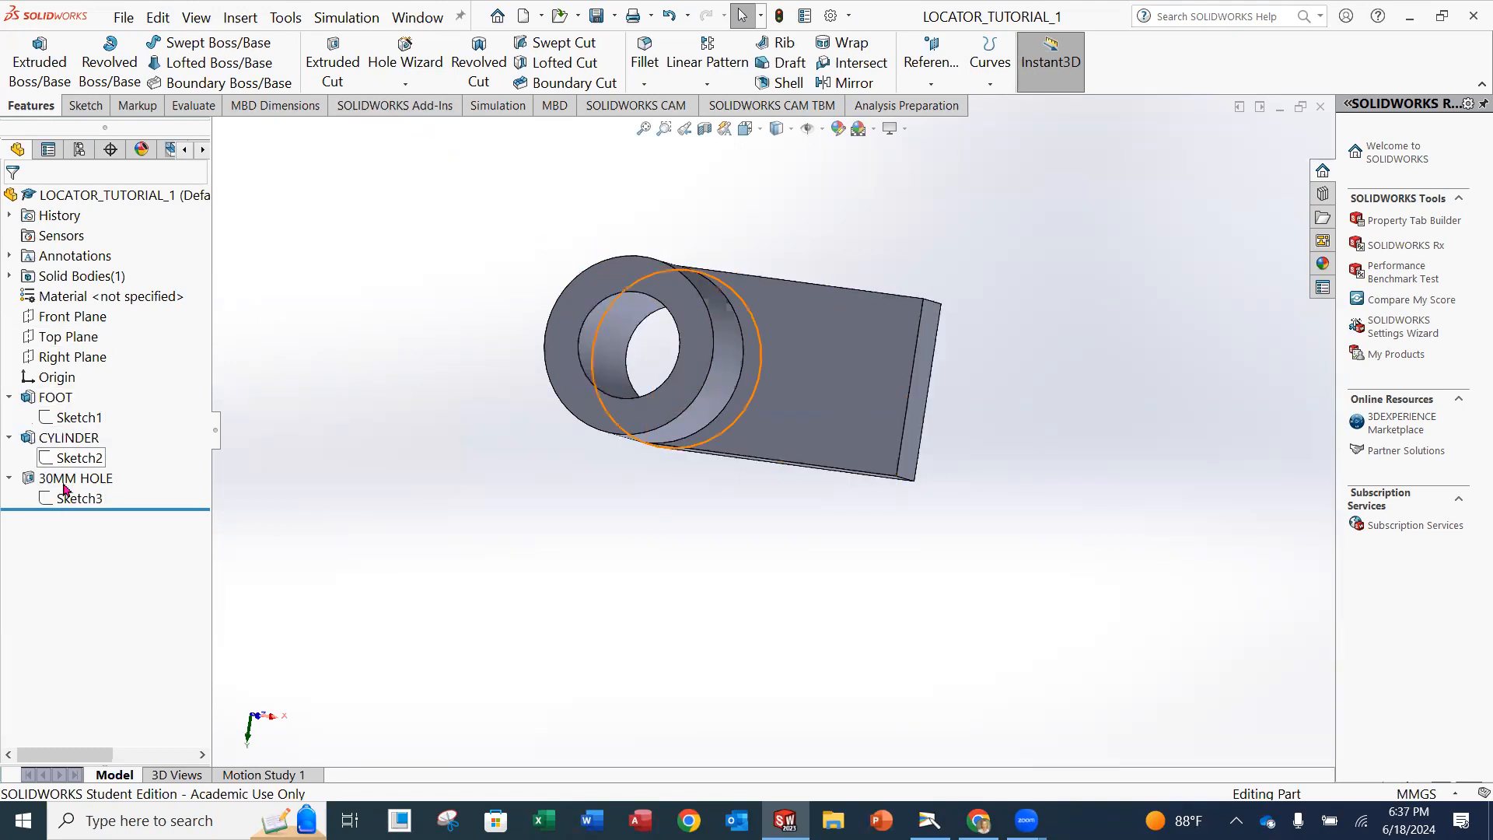
pyautogui.click(406, 68)
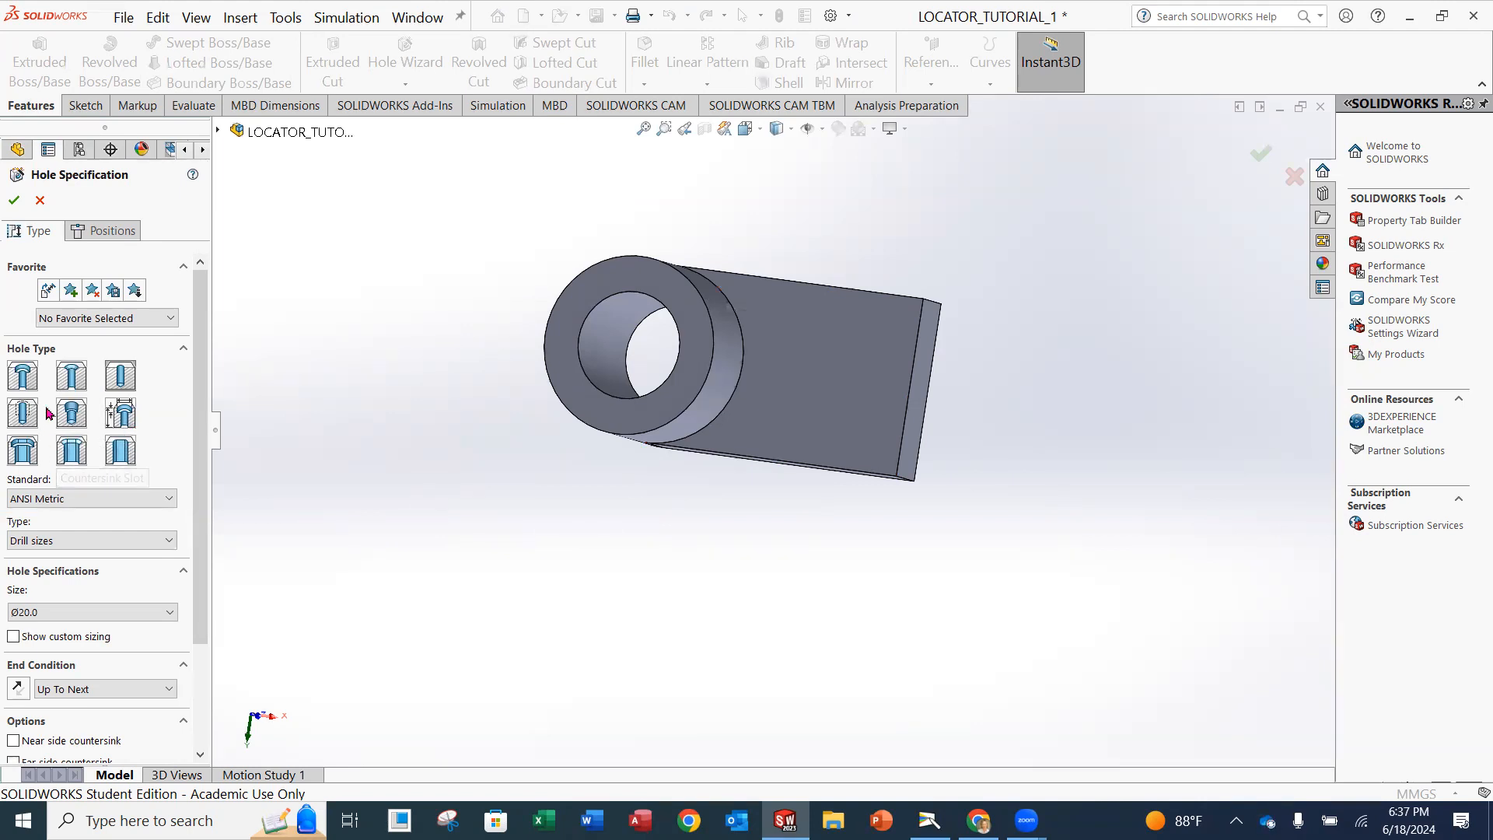
pyautogui.click(124, 380)
pyautogui.click(168, 502)
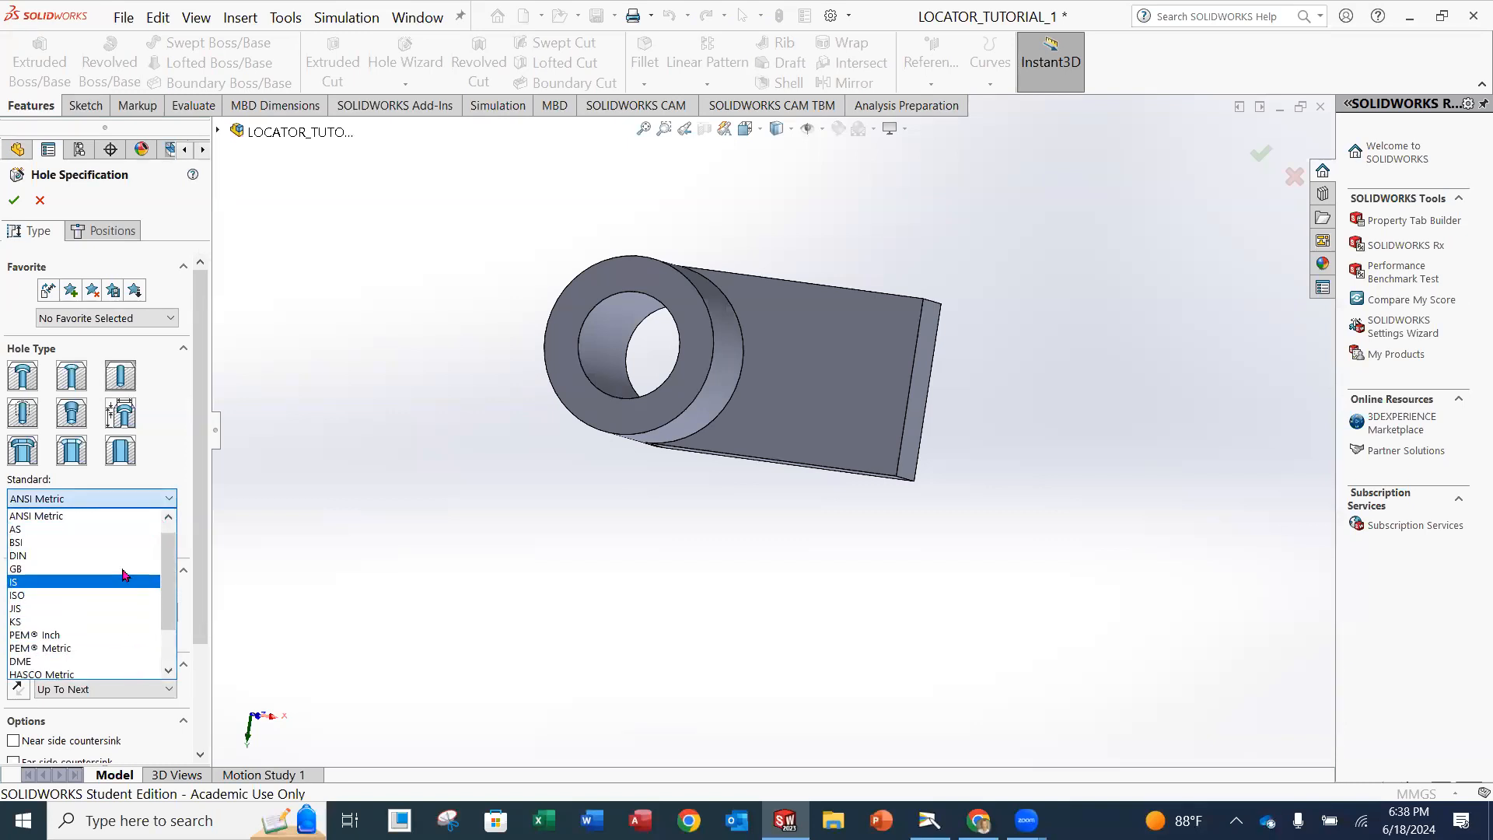
pyautogui.click(123, 518)
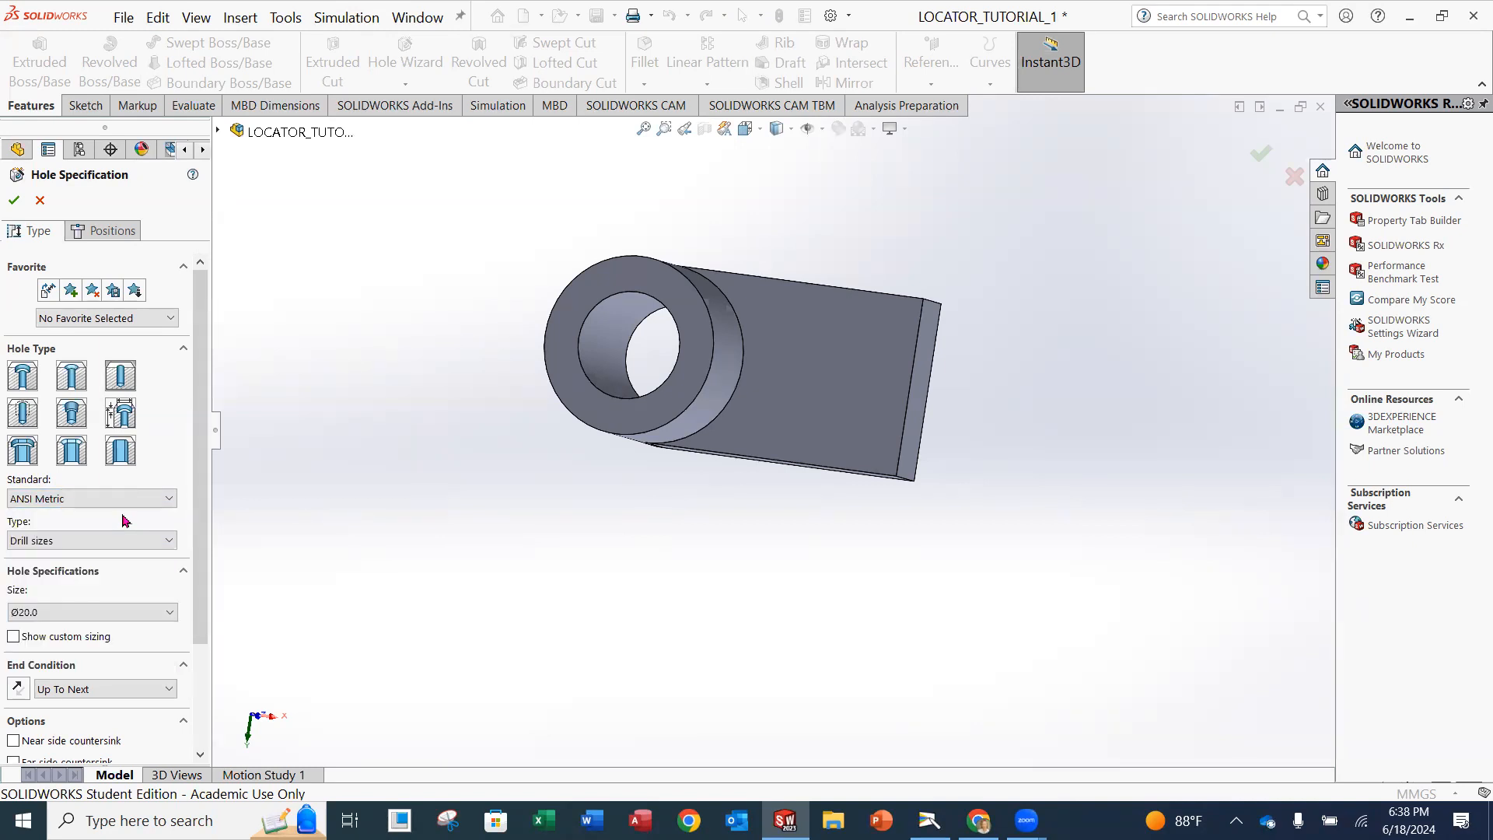
pyautogui.scroll(-3, 118, 498)
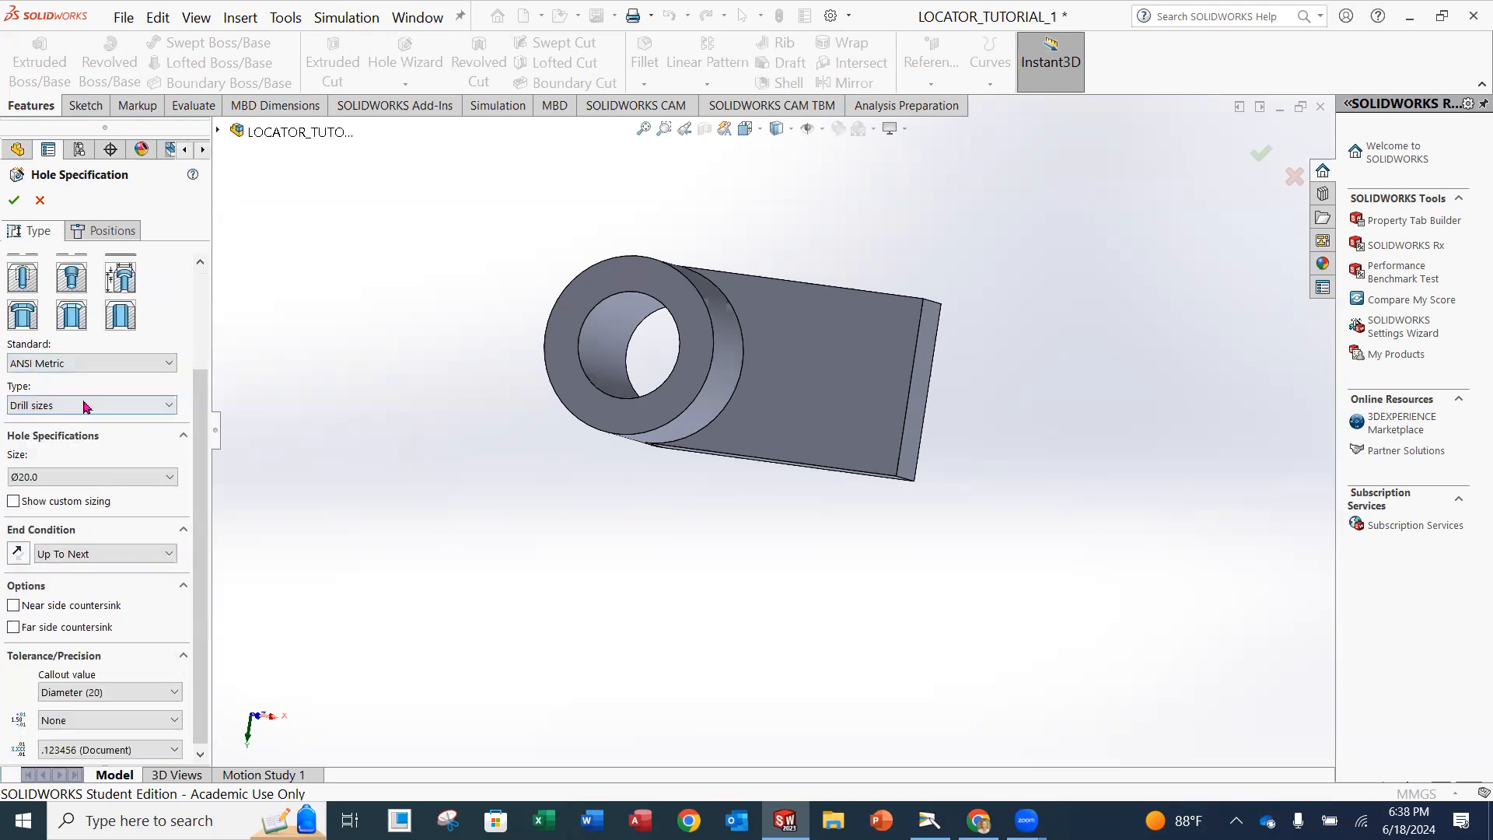
pyautogui.click(169, 406)
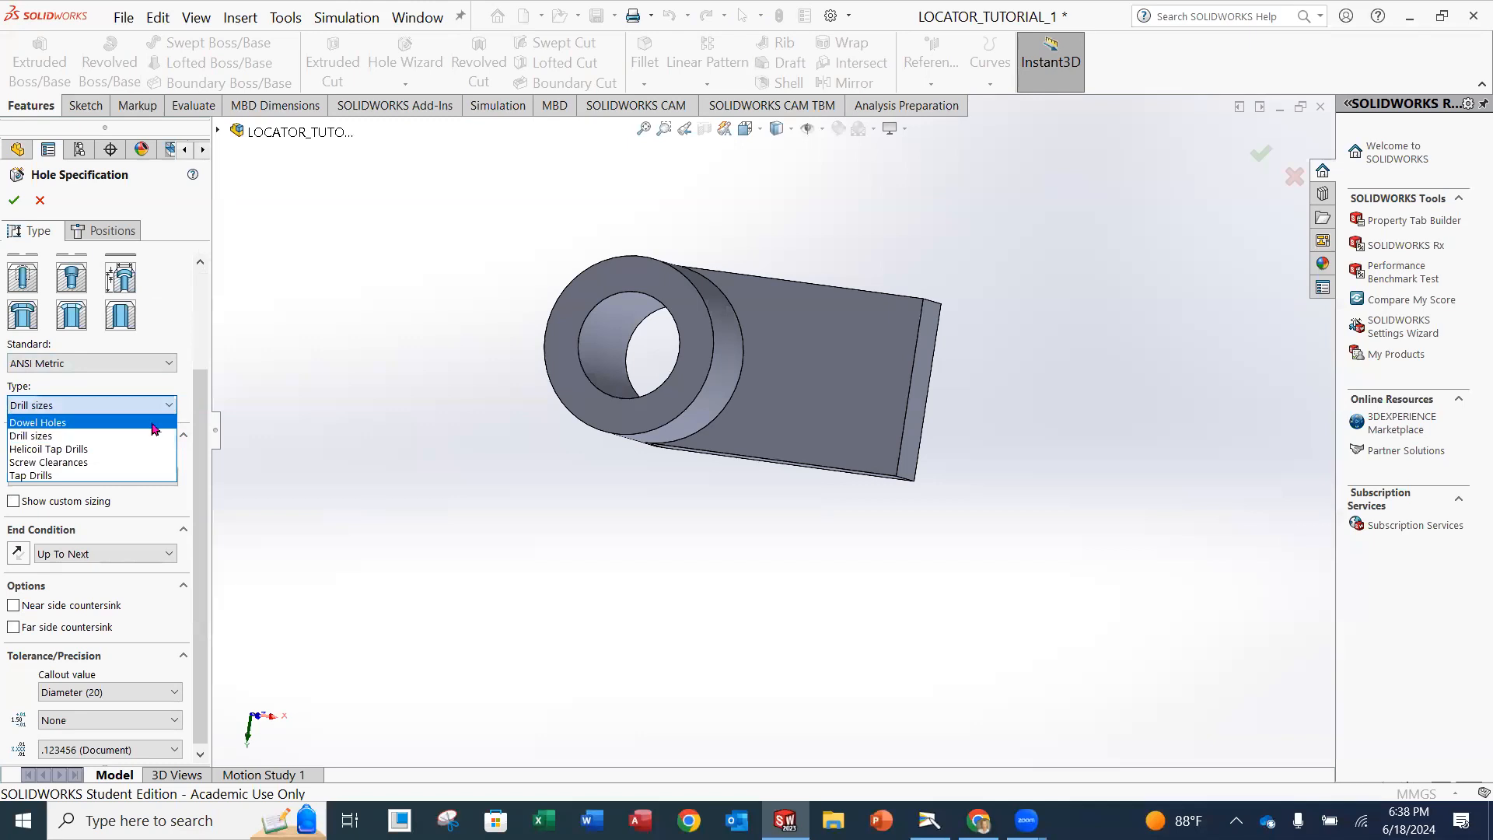
pyautogui.click(50, 437)
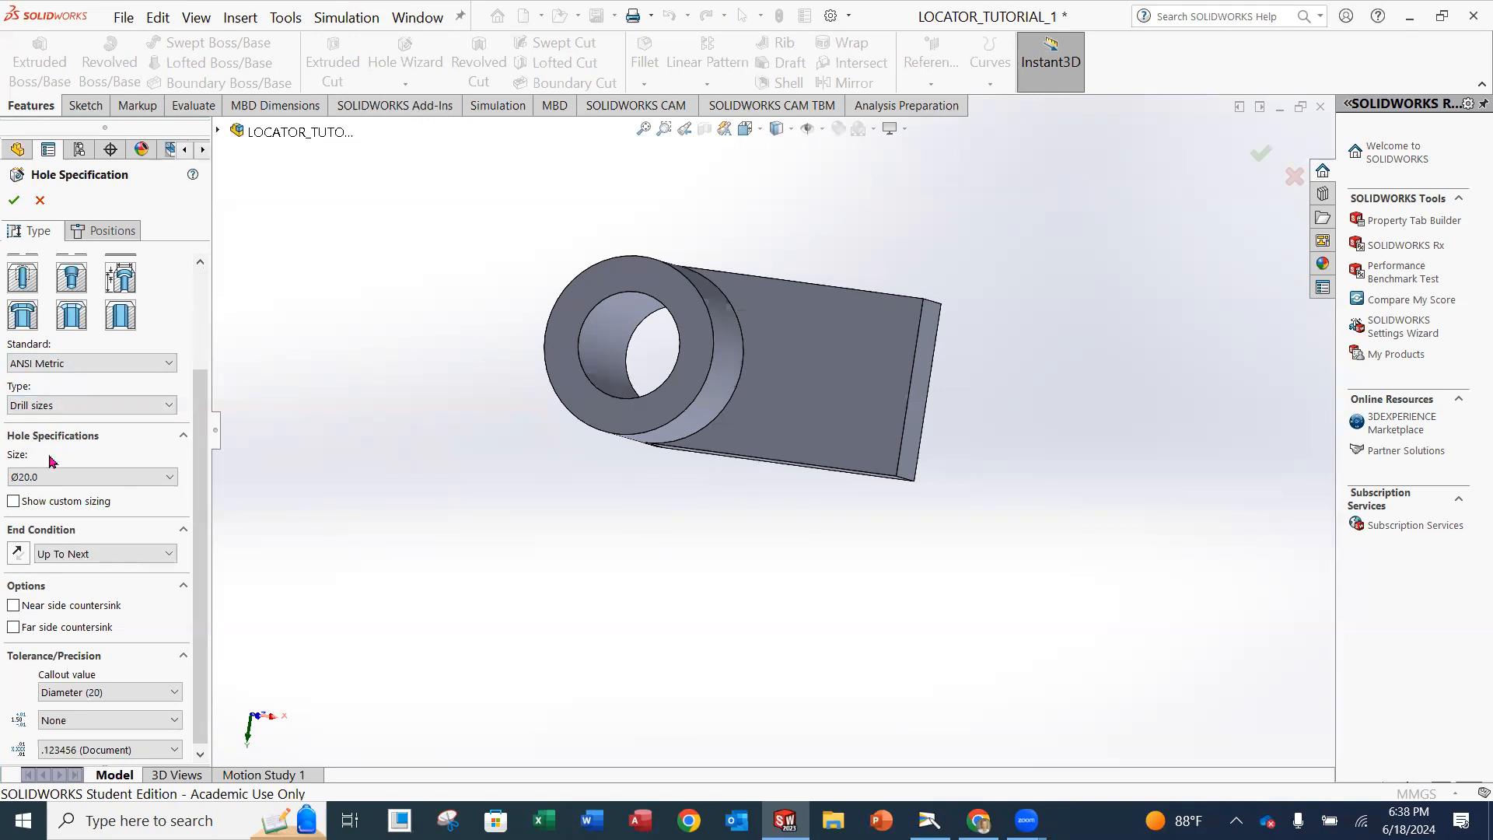
# - Set the drilled hole's size to Ø20.0
pyautogui.click(170, 478)
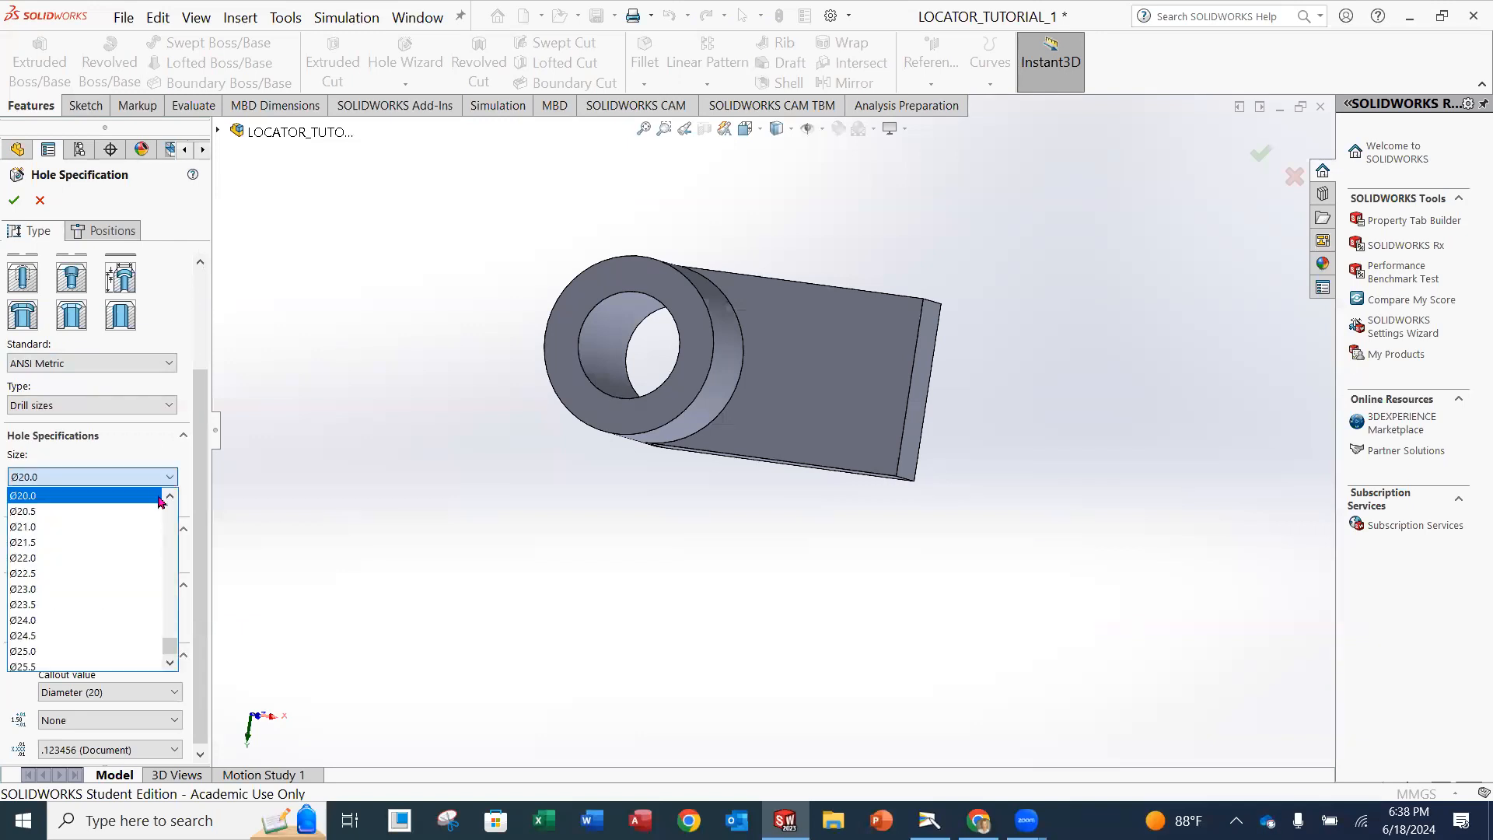
pyautogui.moveTo(171, 629)
pyautogui.mouseDown()
pyautogui.moveTo(173, 513)
pyautogui.moveTo(163, 651)
pyautogui.mouseUp()
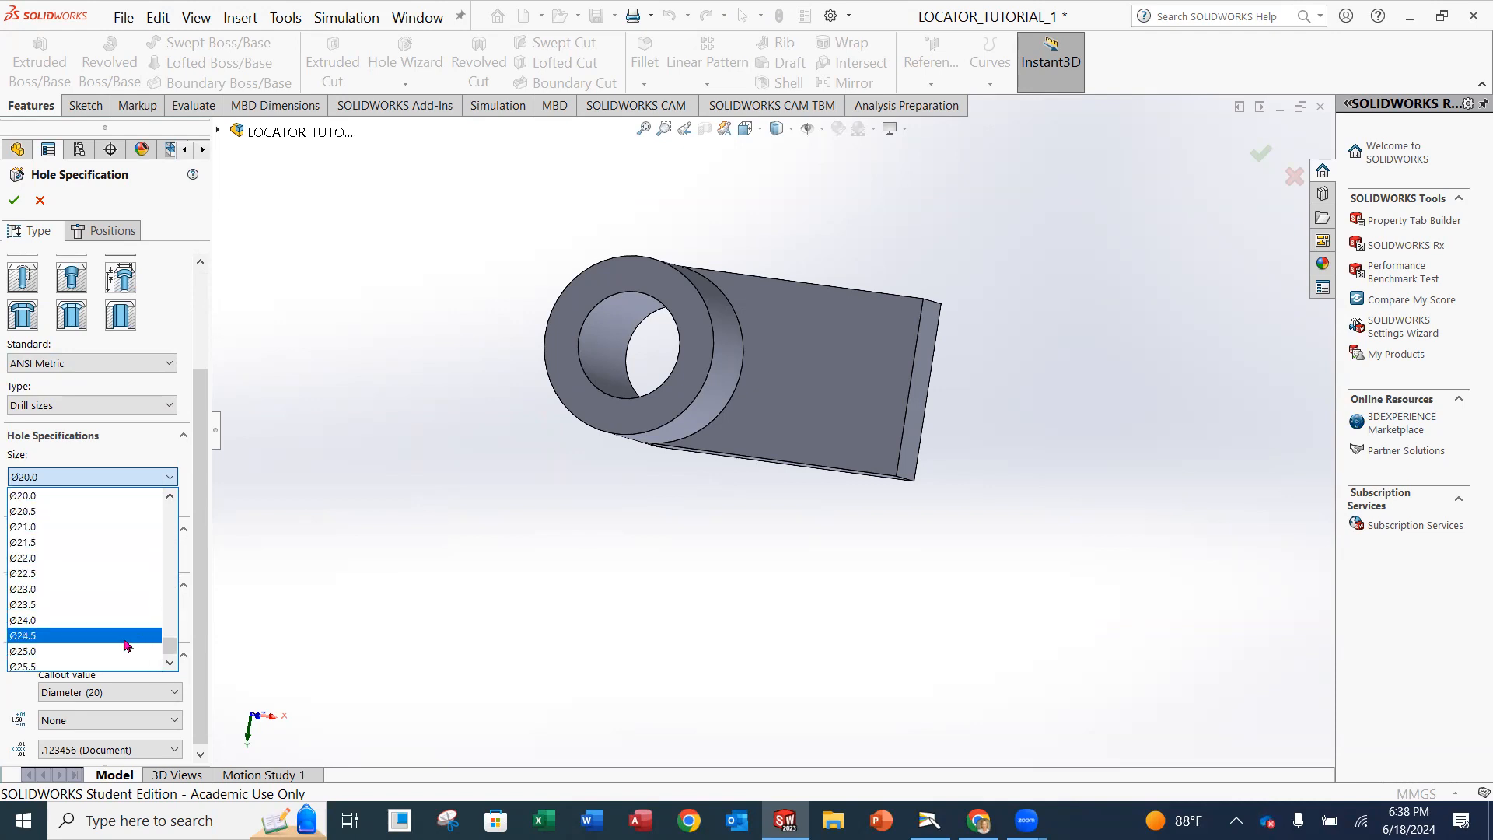
pyautogui.click(39, 499)
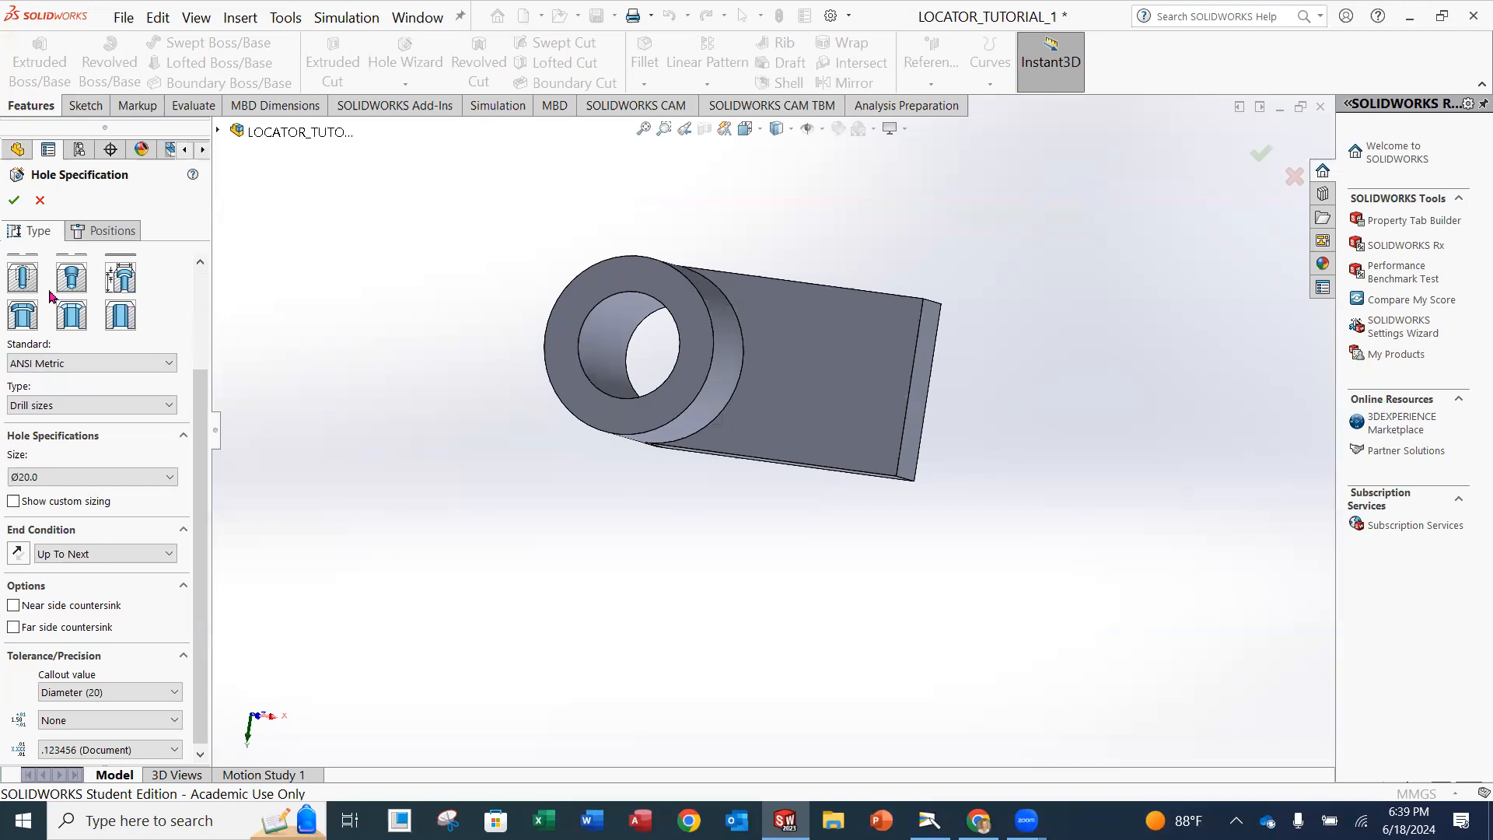
# - Place the Ø20.0 hole's position point on the FOOT's flat face, midway between its long edges and clear of the cylinder
pyautogui.click(113, 234)
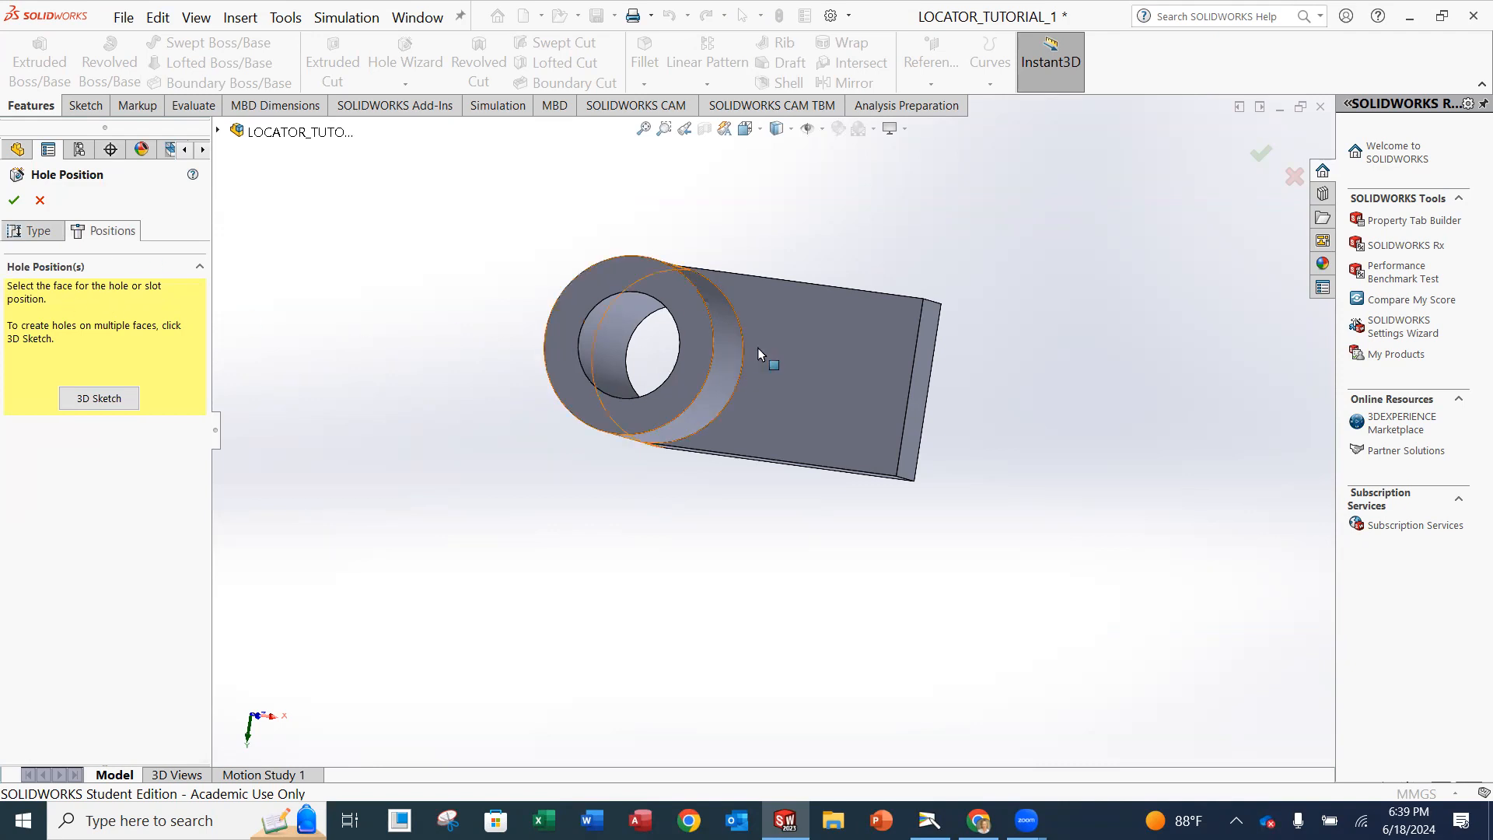
pyautogui.click(815, 367)
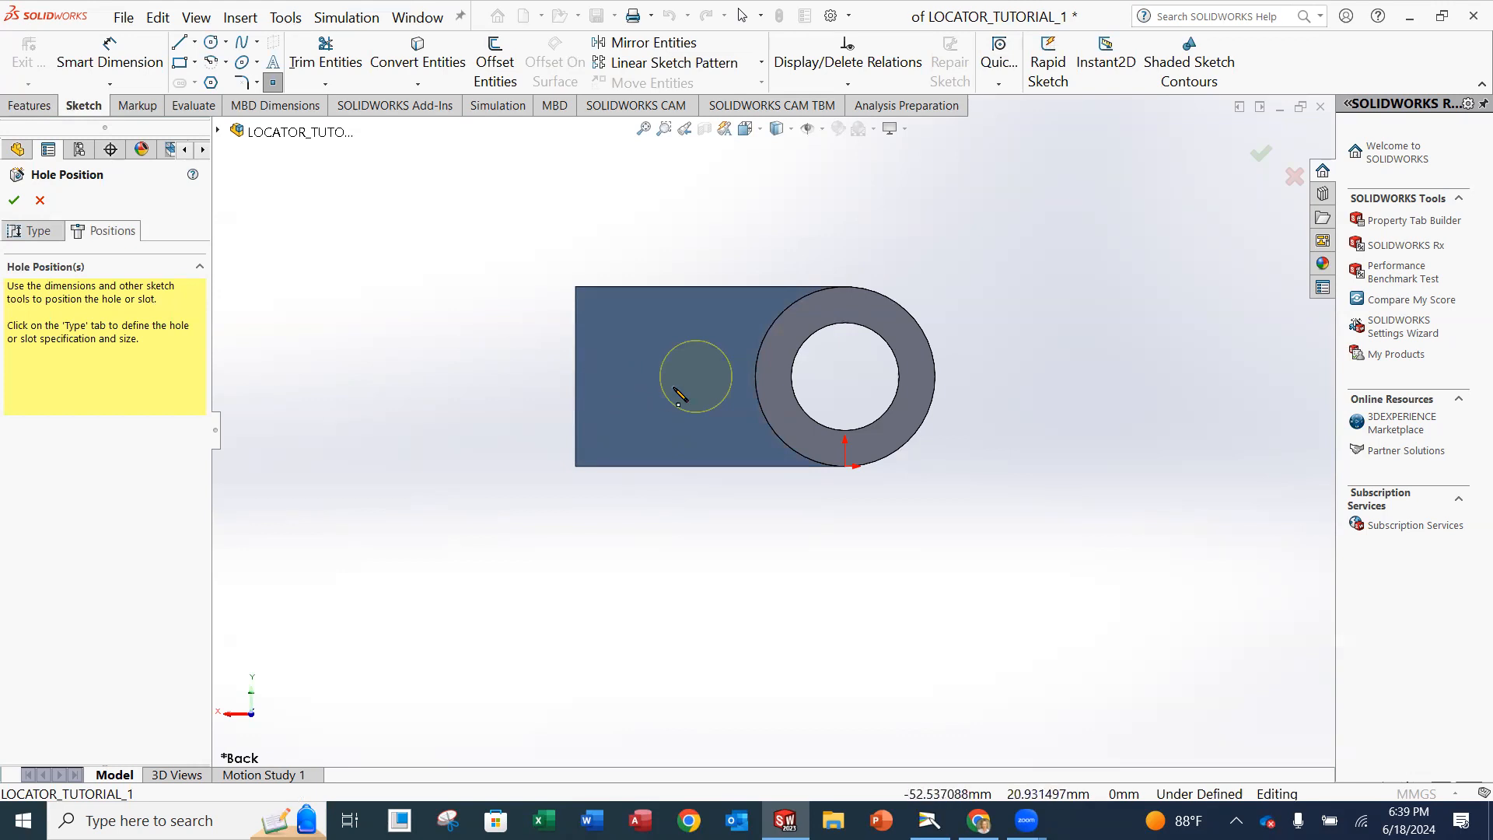
pyautogui.scroll(-3, 696, 381)
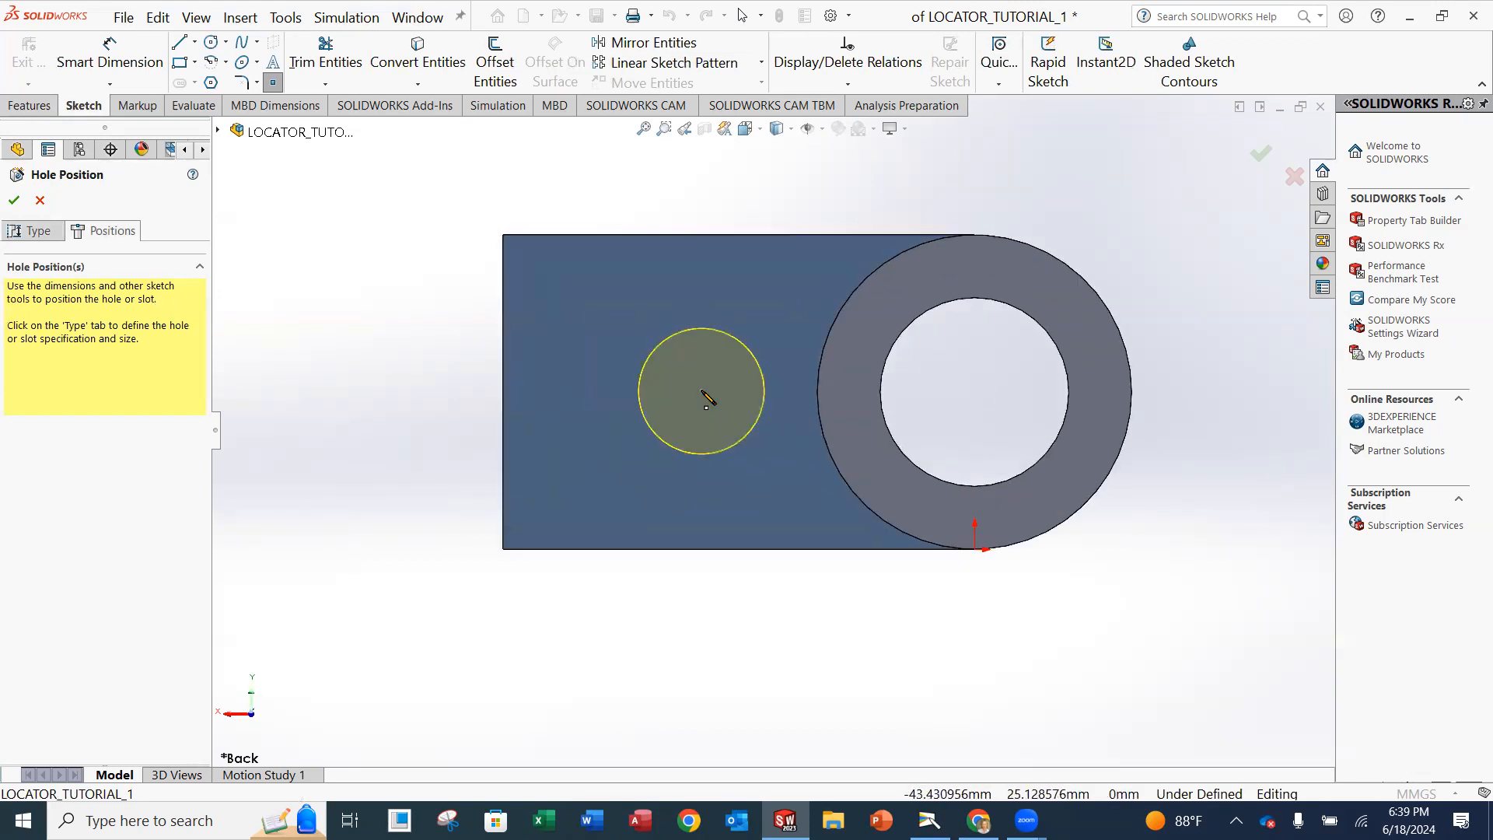
pyautogui.click(701, 392)
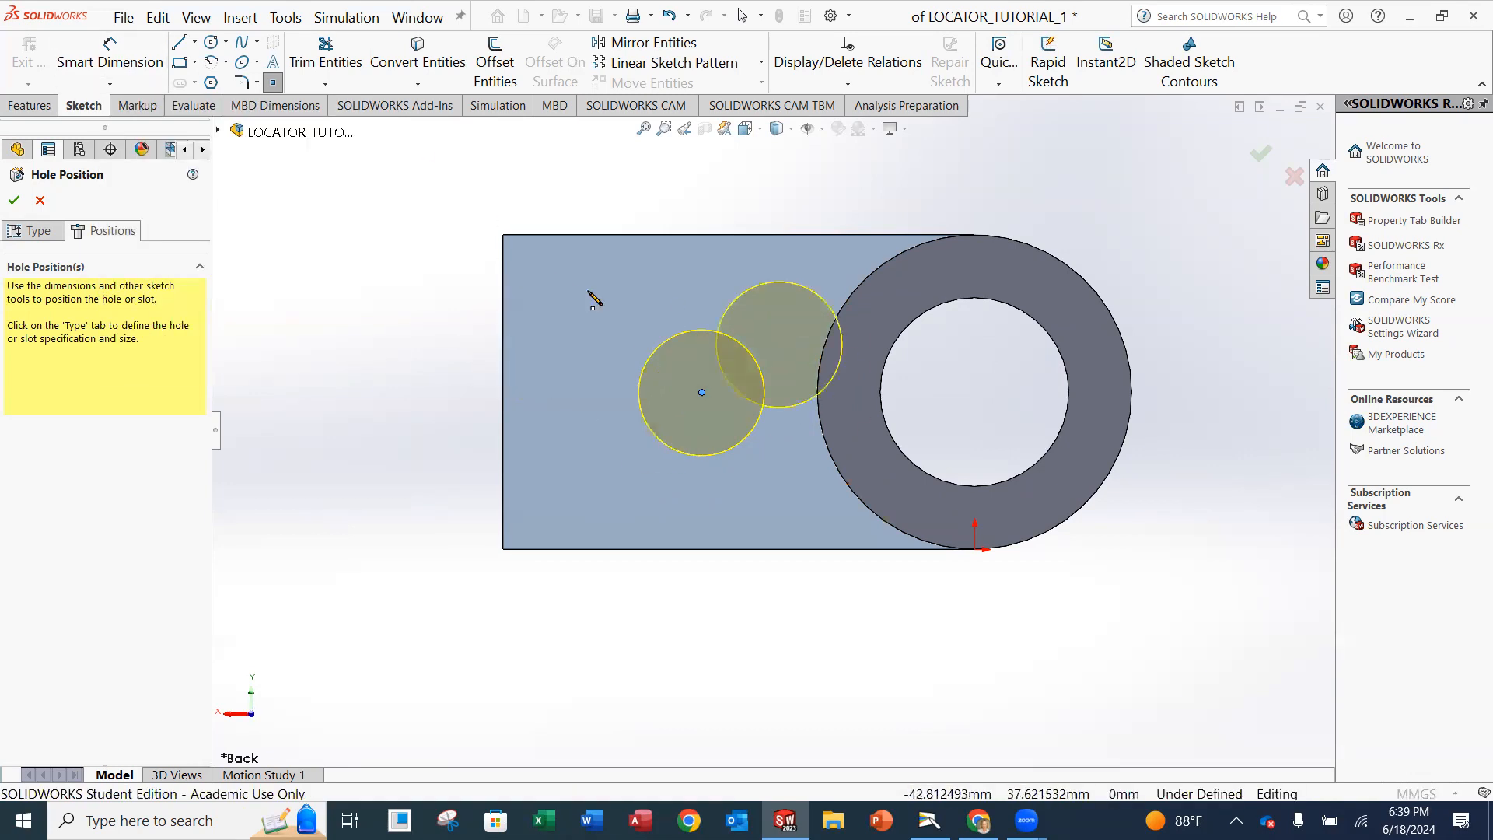
# - Dimension the hole's centre point 25 mm from the upper long edge of the FOOT
pyautogui.click(134, 57)
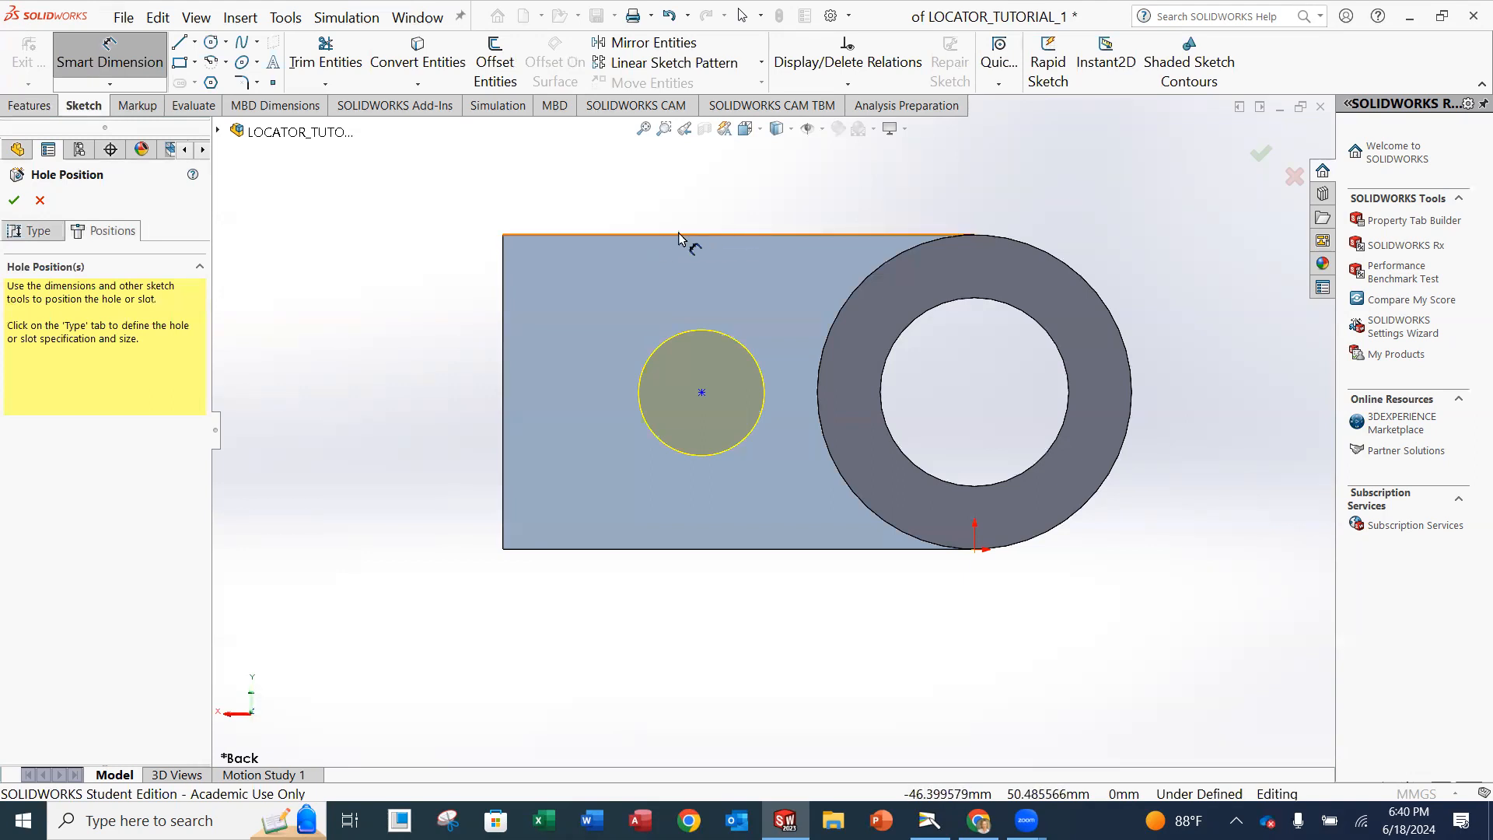
pyautogui.click(646, 237)
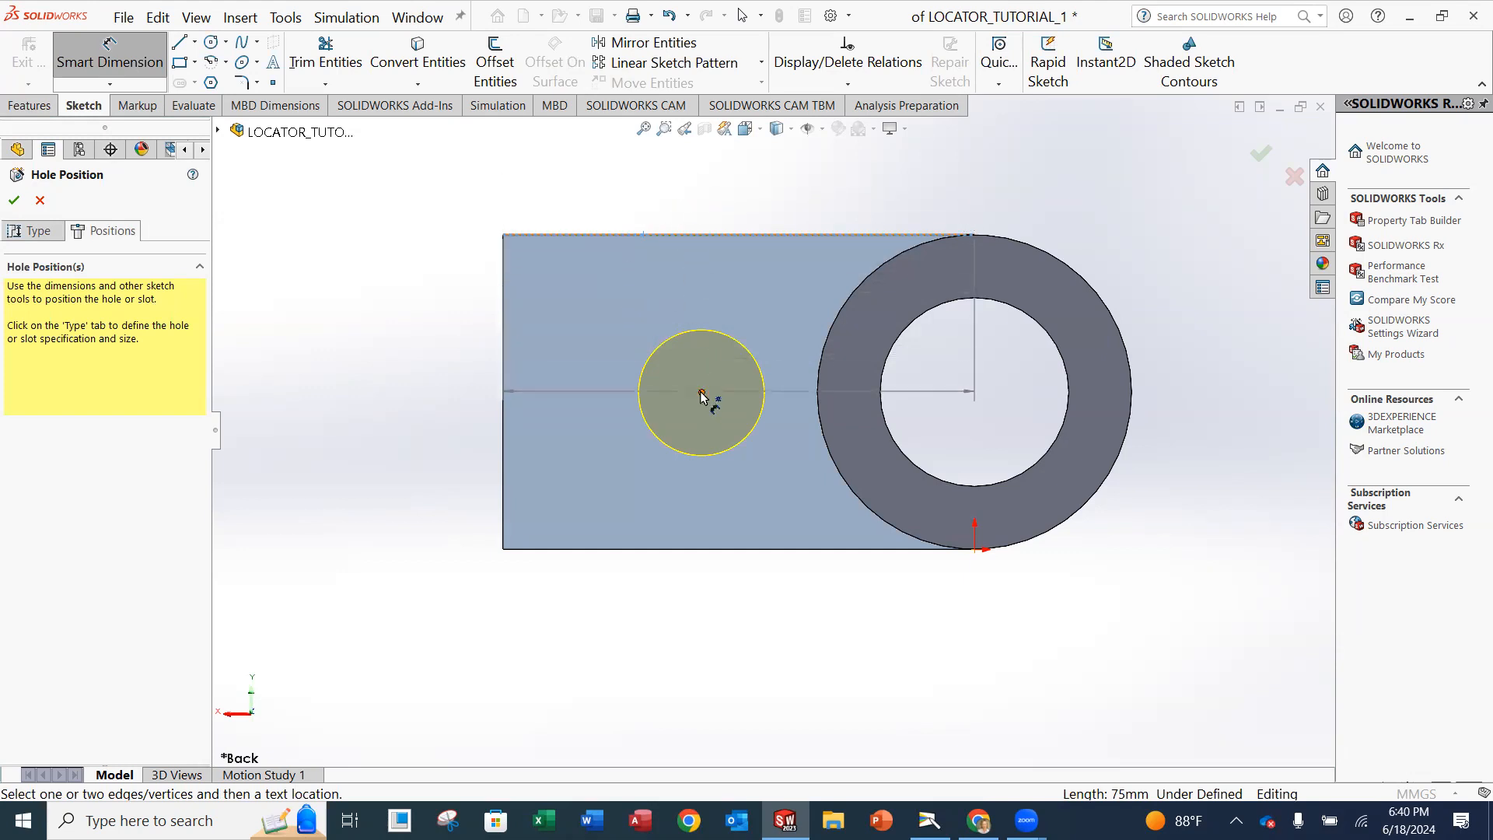
pyautogui.click(701, 393)
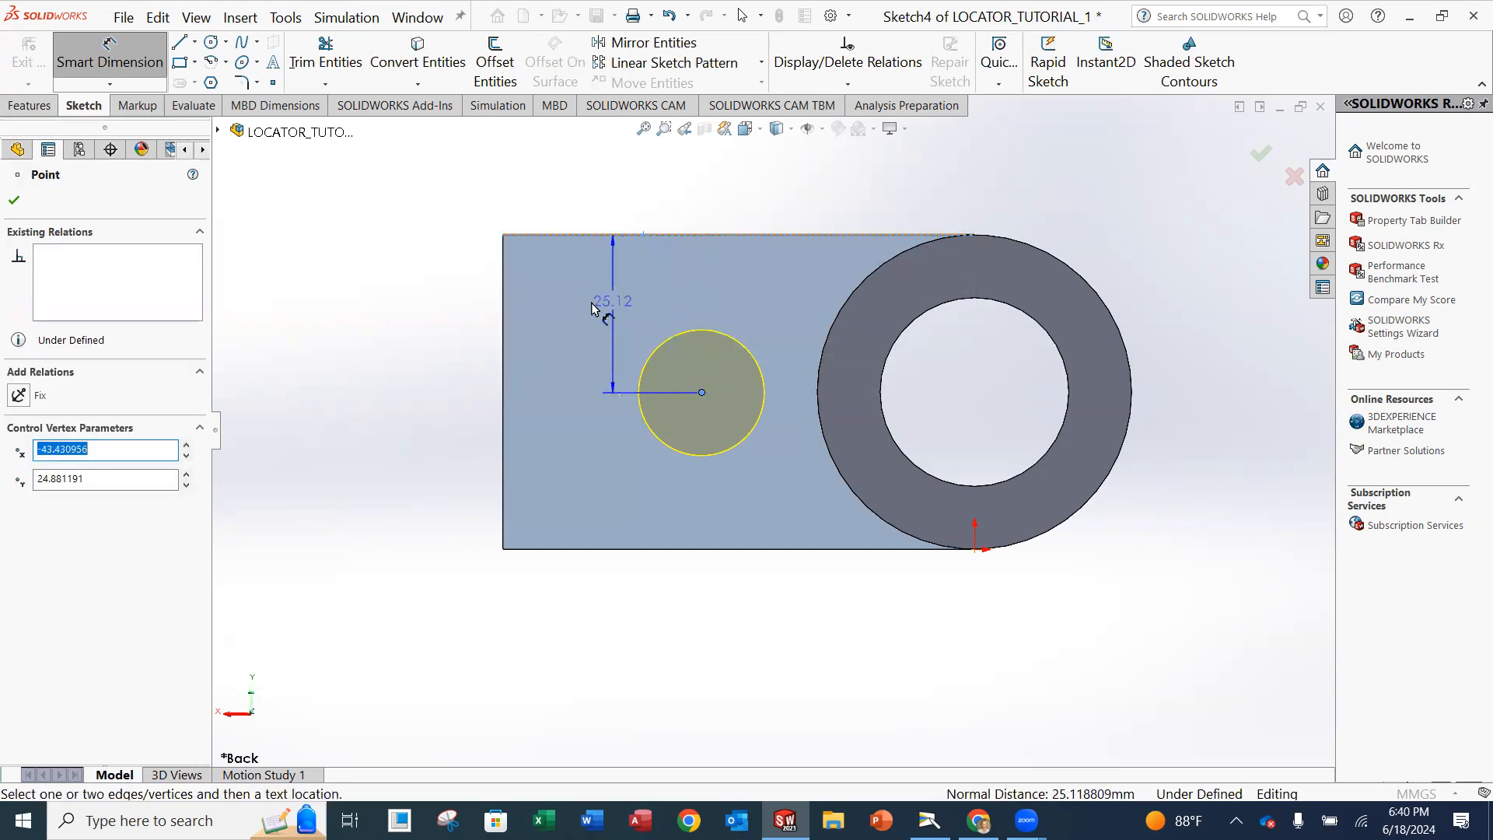
pyautogui.click(376, 323)
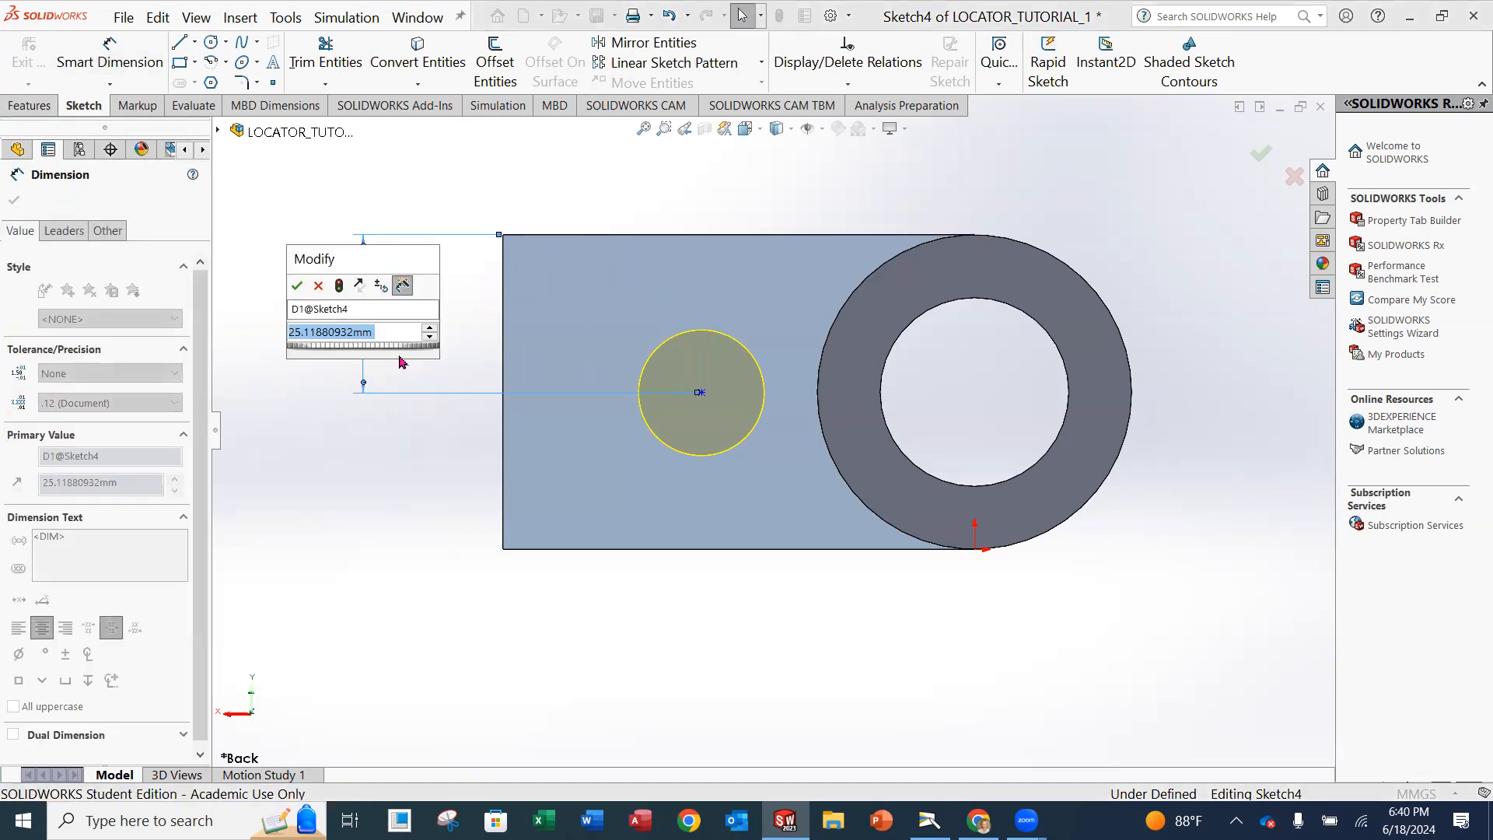
pyautogui.write('25')
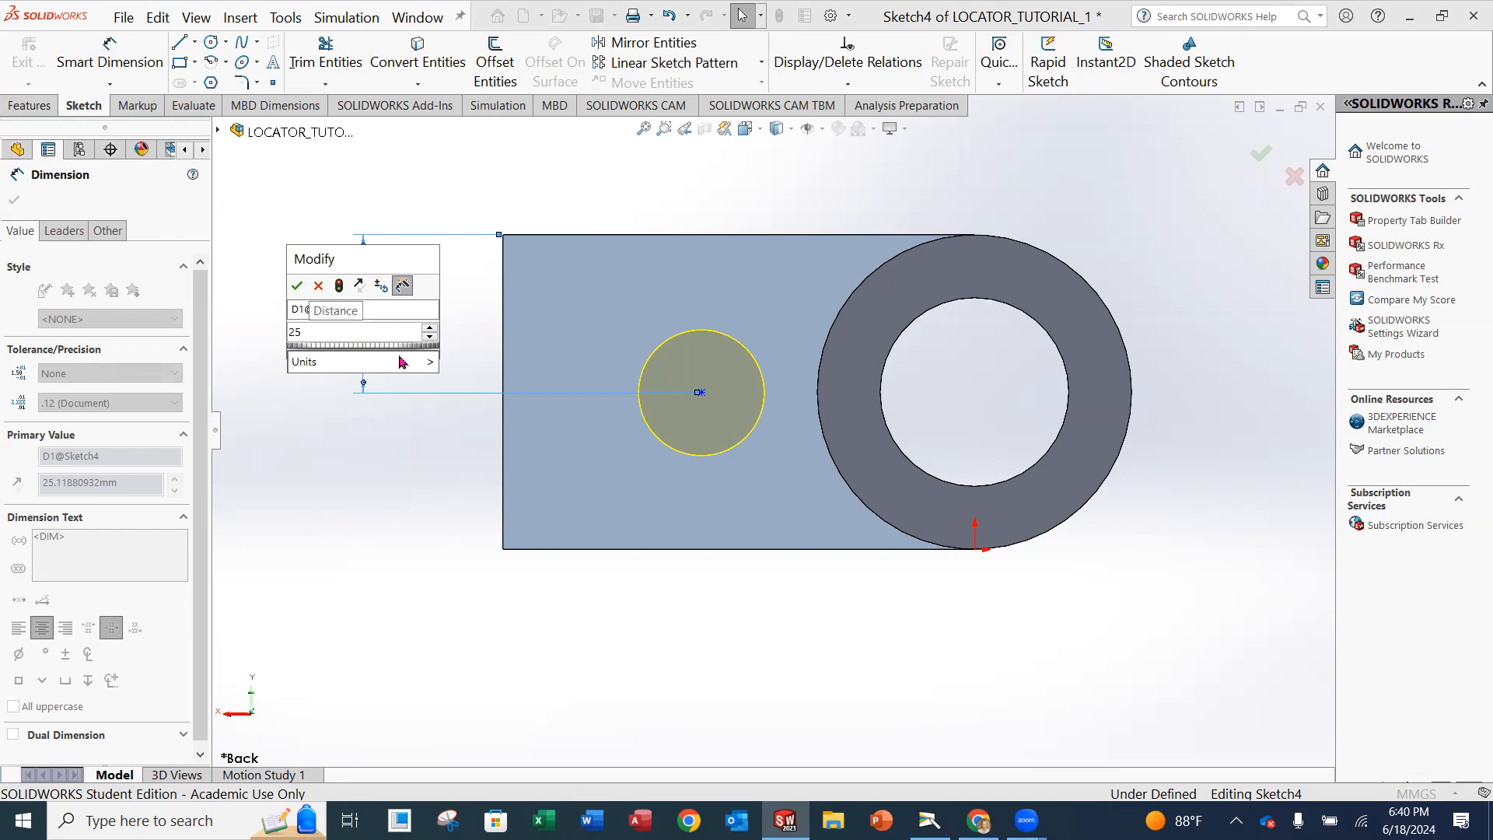
pyautogui.press('Return')
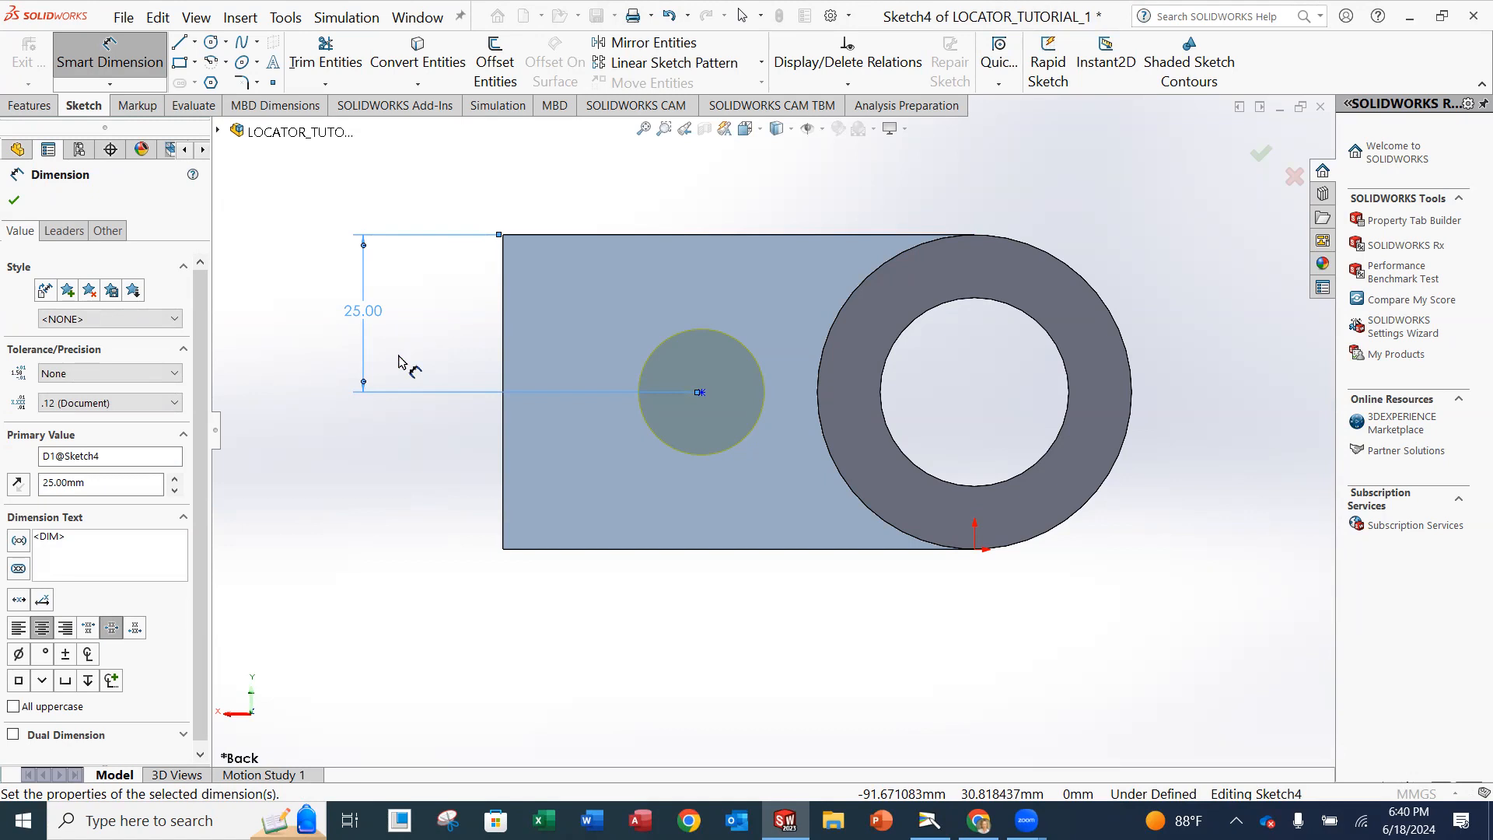
# - Dimension the hole's centre point 30 mm from the FOOT's short end edge and finish the Hole Wizard feature
pyautogui.click(501, 330)
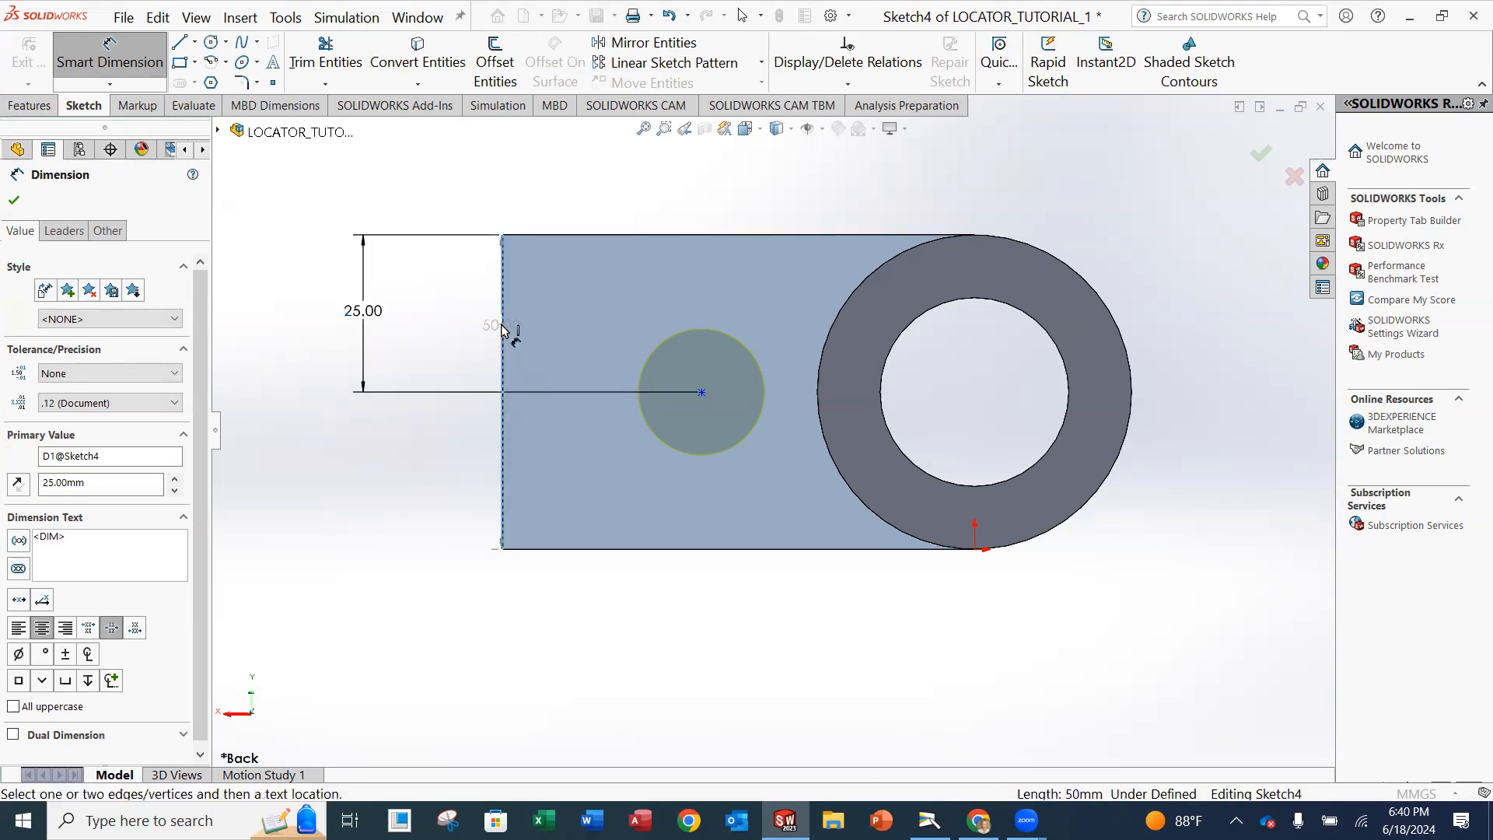
pyautogui.click(702, 393)
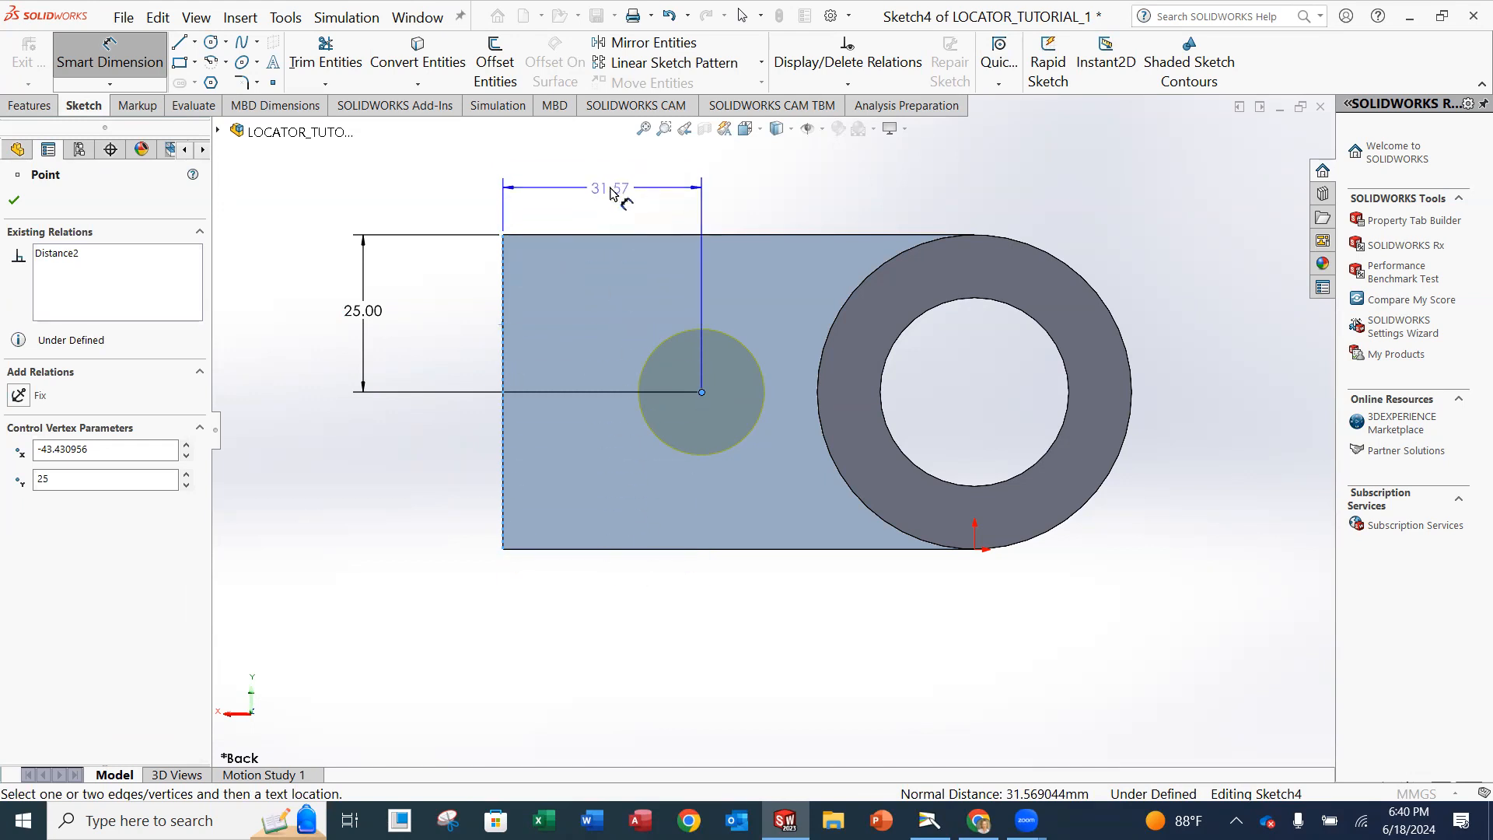
pyautogui.click(618, 199)
pyautogui.write('30')
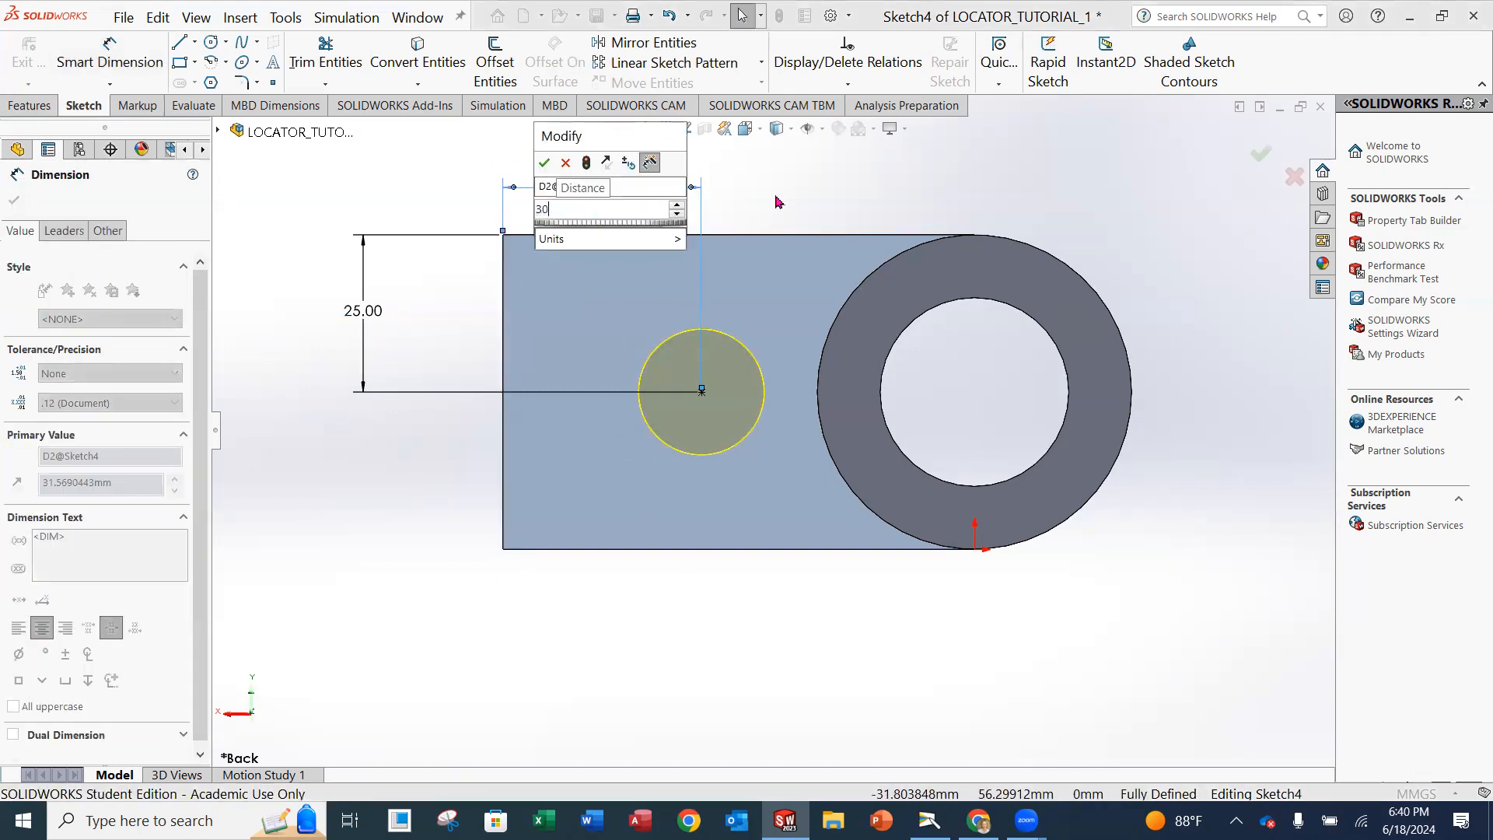
pyautogui.press('Return')
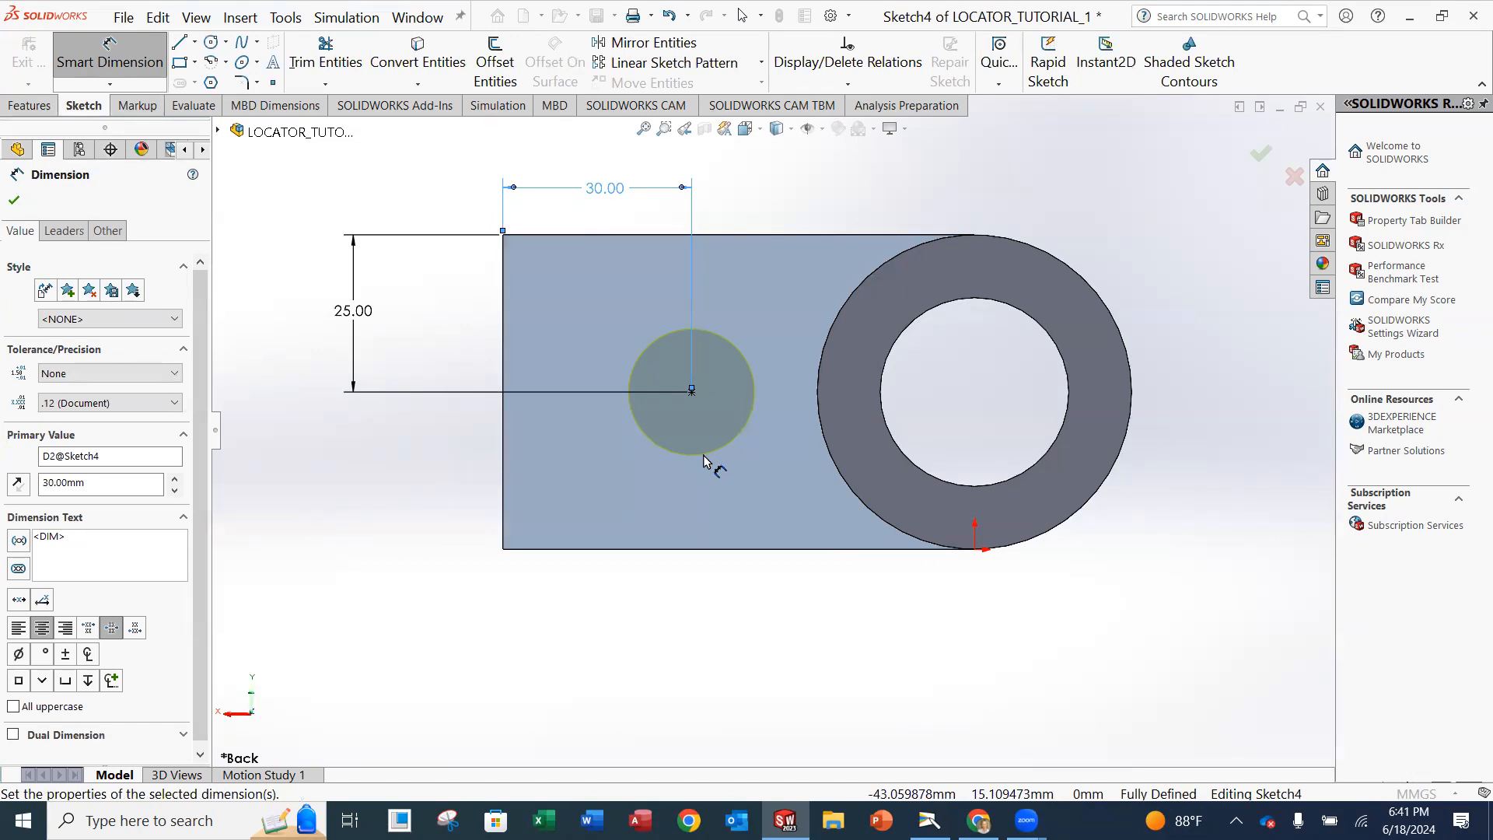
pyautogui.click(13, 200)
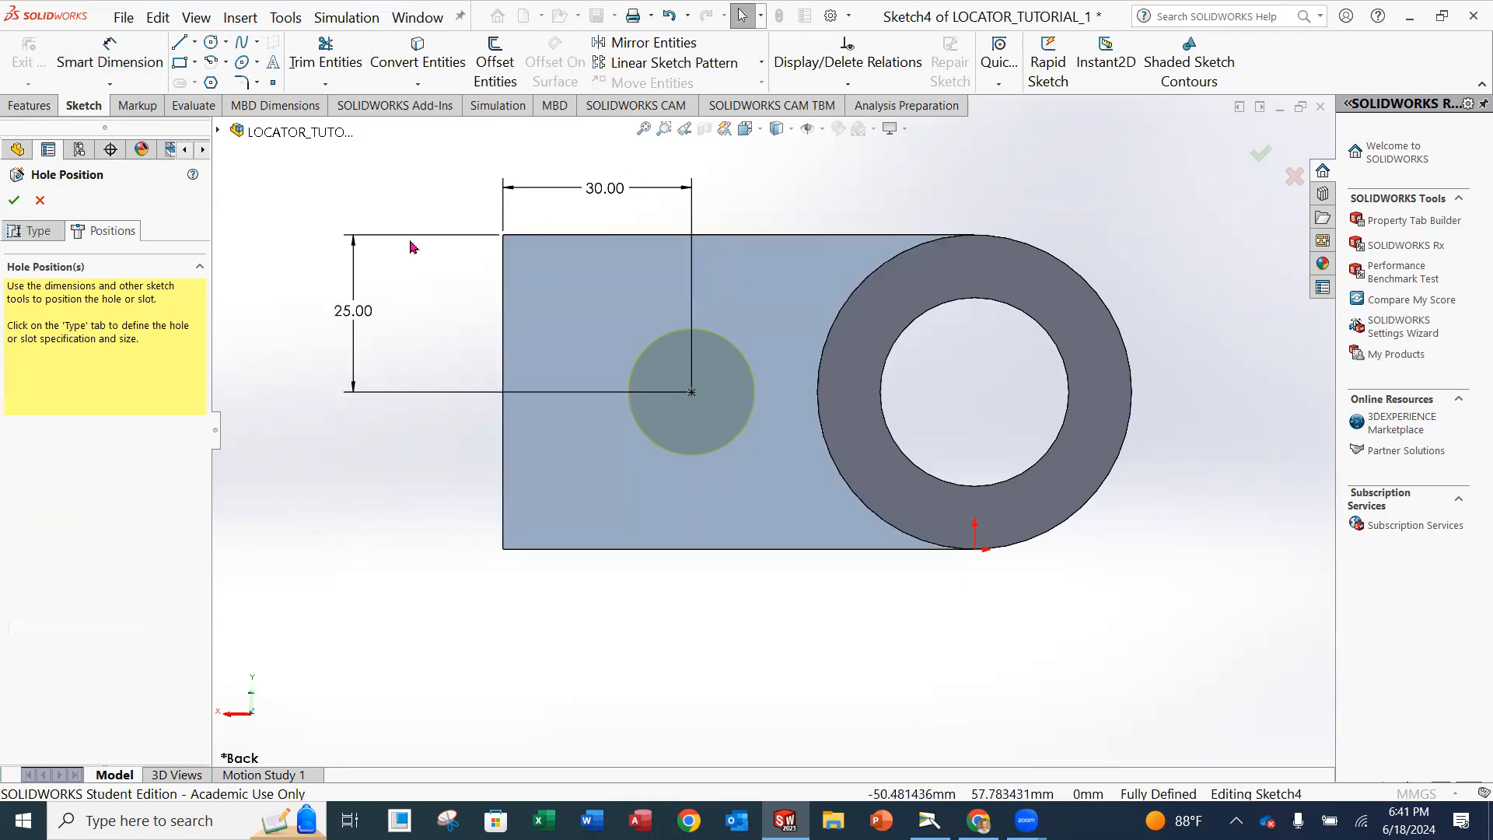
pyautogui.click(13, 199)
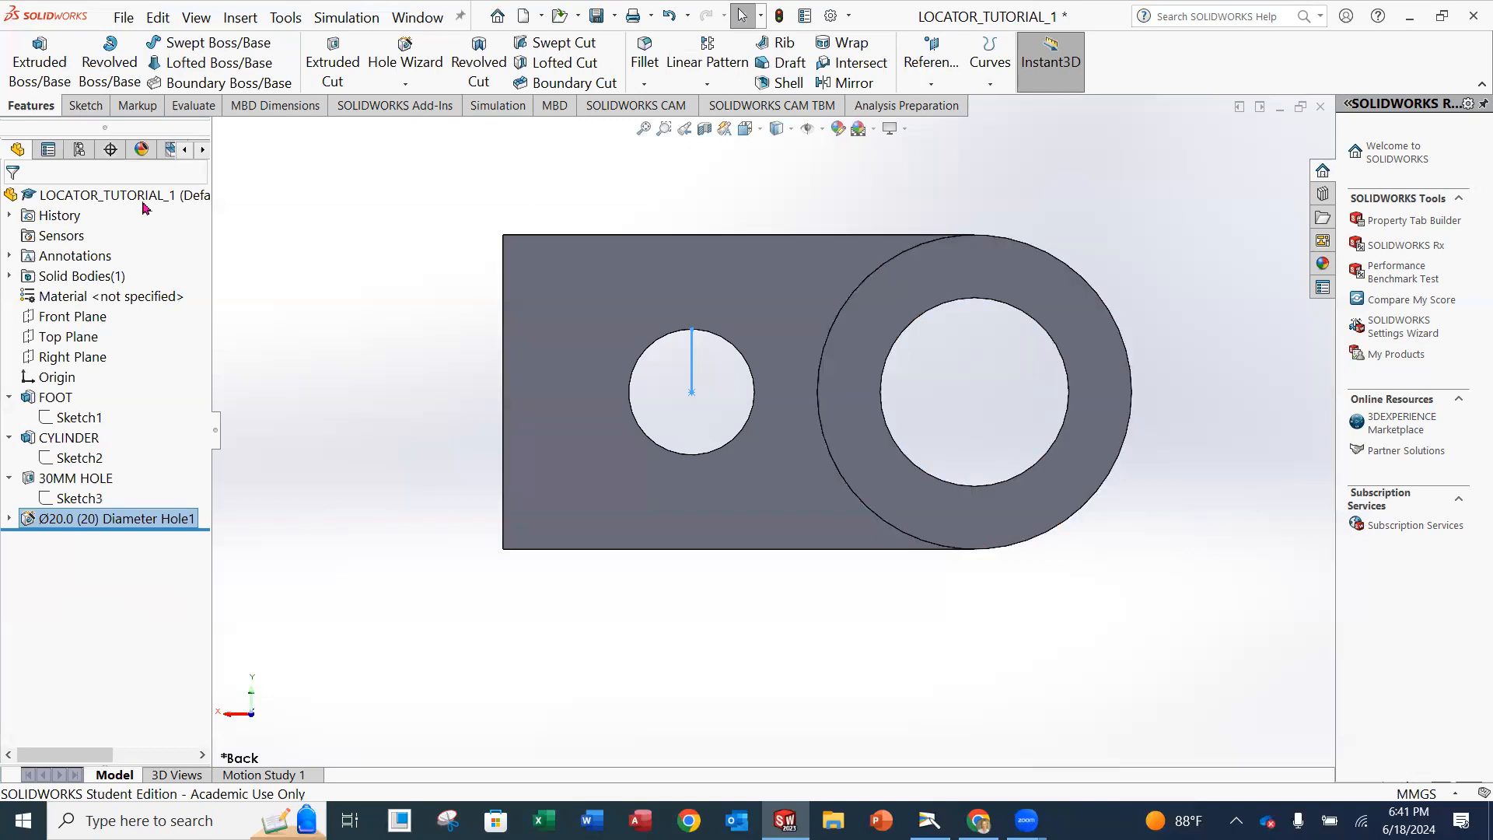
# - Save the LOCATOR_TUTORIAL_1 part and expand the Ø20.0 hole feature to show its sketches
pyautogui.click(123, 17)
pyautogui.click(148, 206)
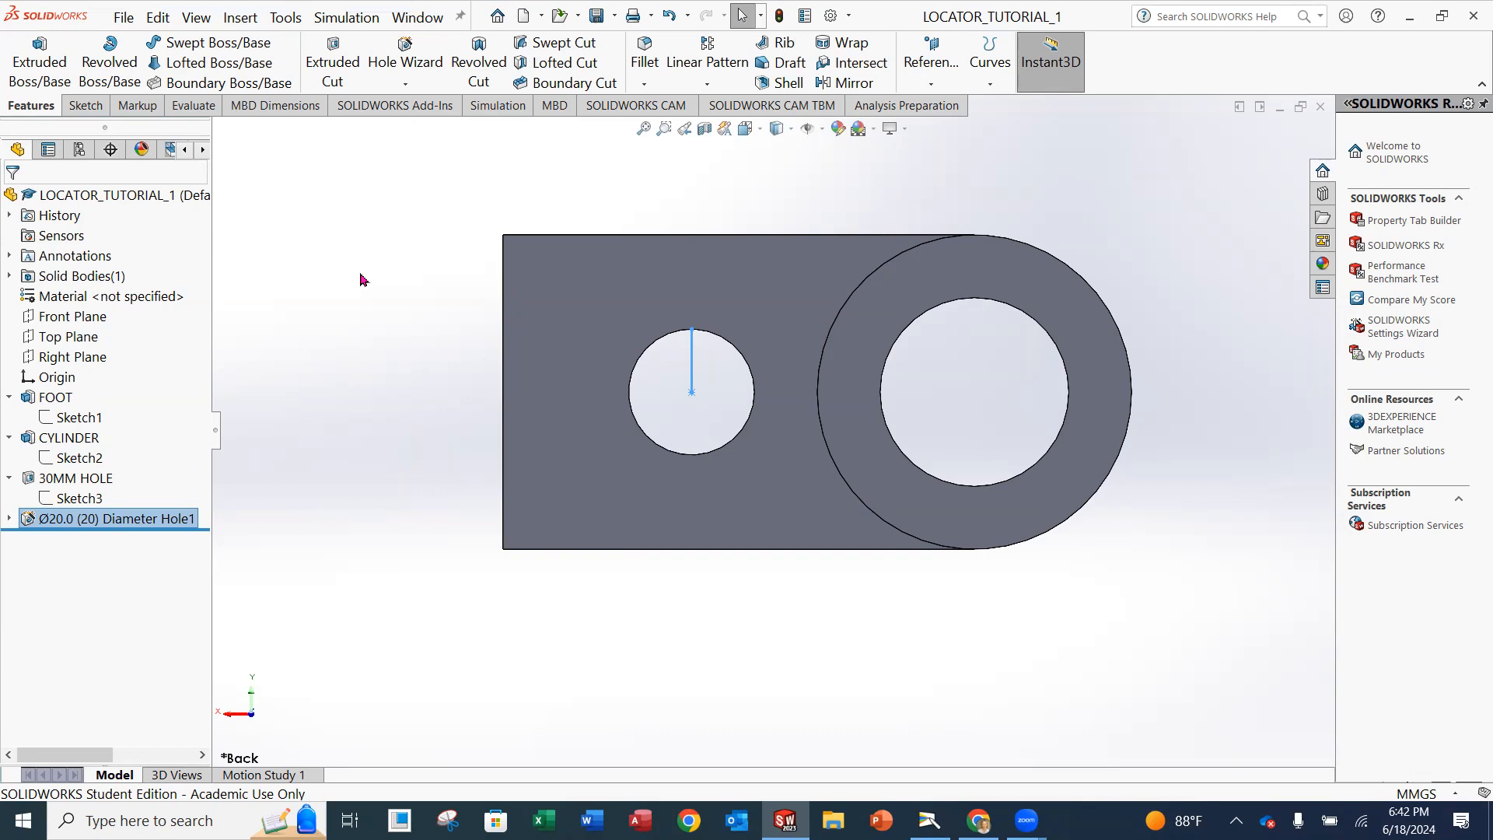
pyautogui.click(8, 519)
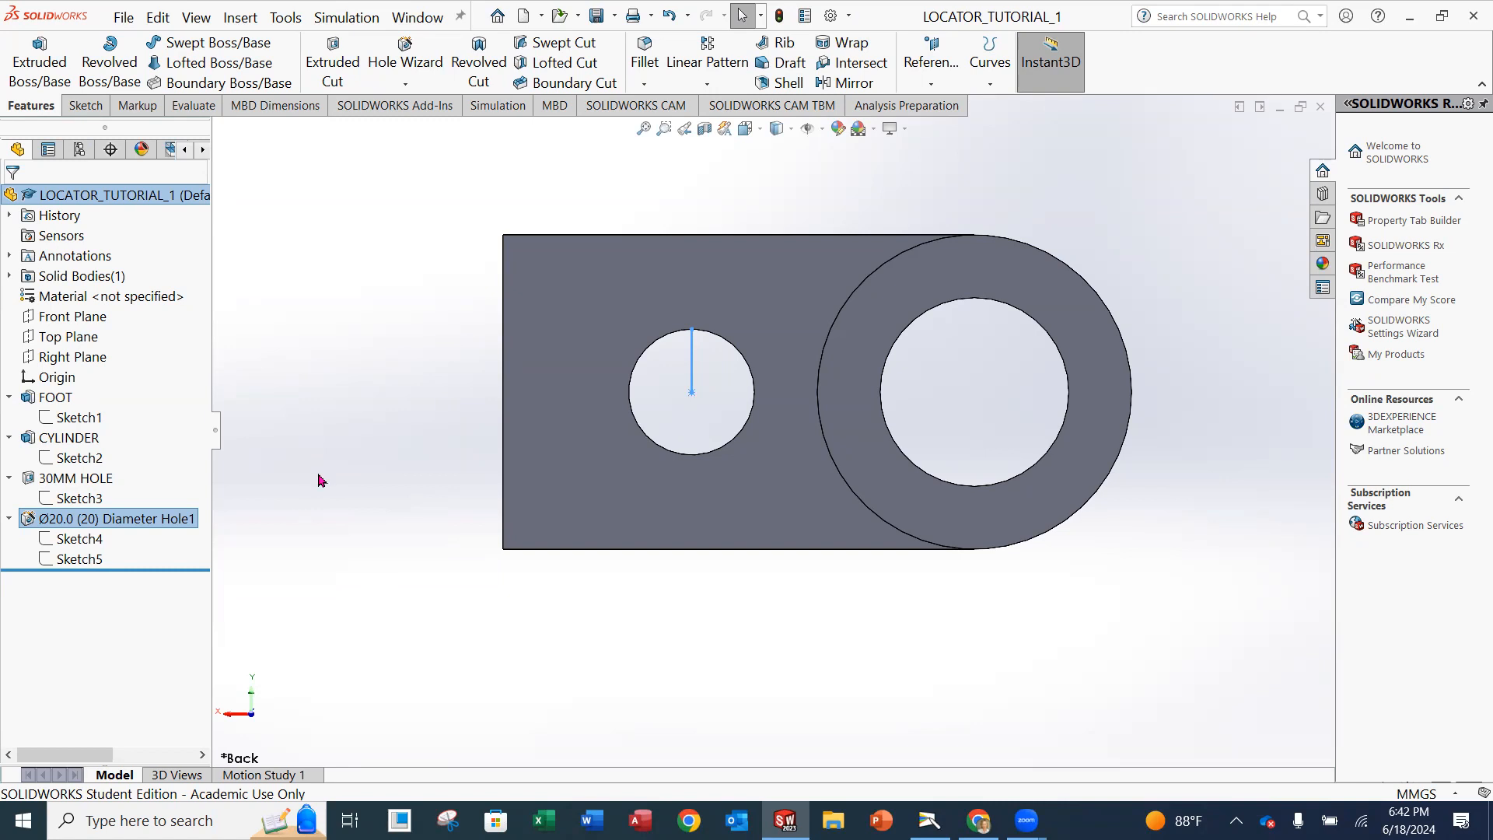
pyautogui.click(417, 466)
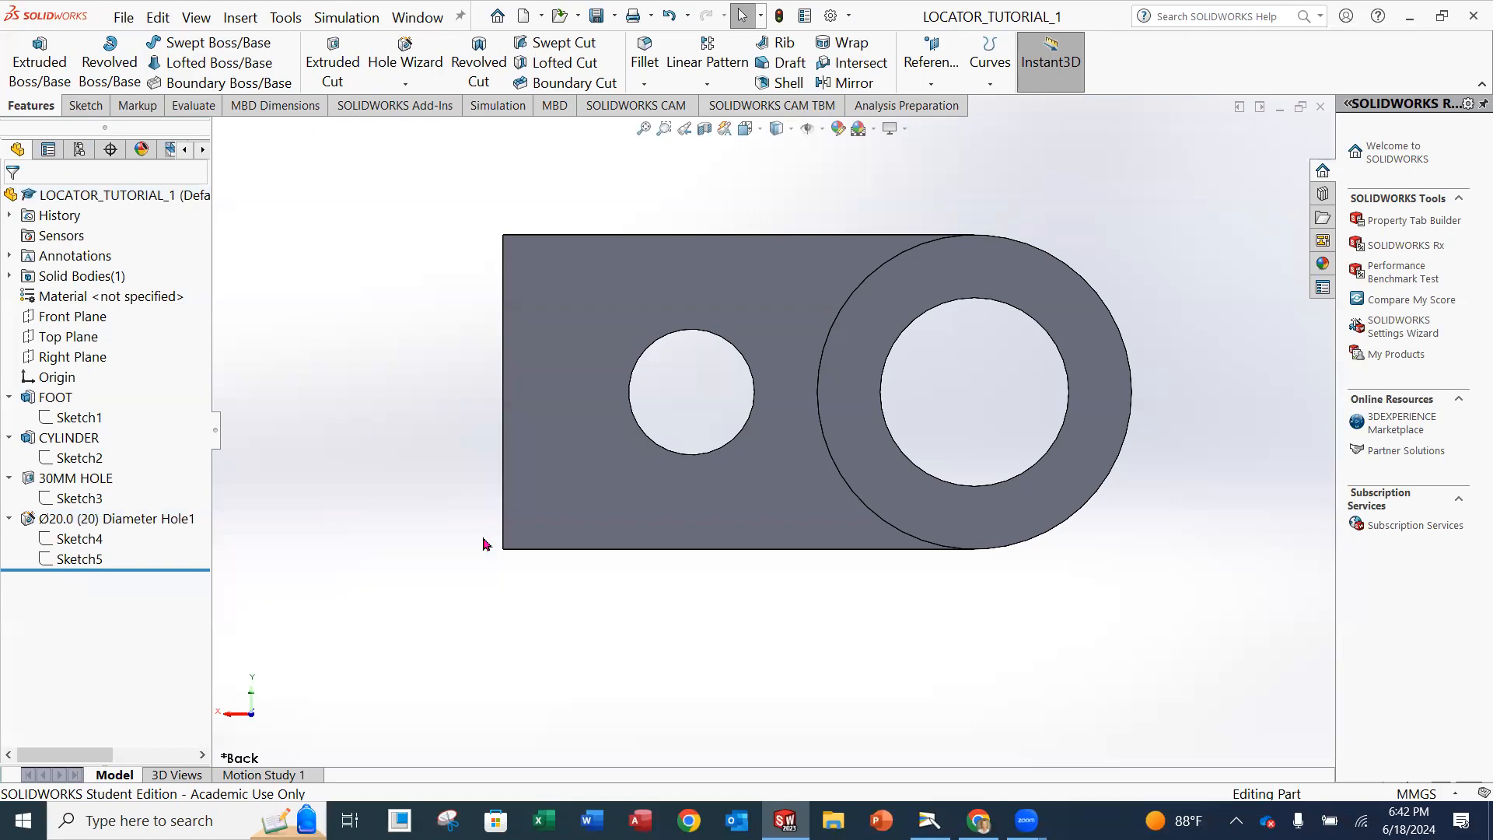
# - Switch to the Camera window to read the textbook's rectangular cut instructions, and return to SOLIDWORKS
pyautogui.click(925, 819)
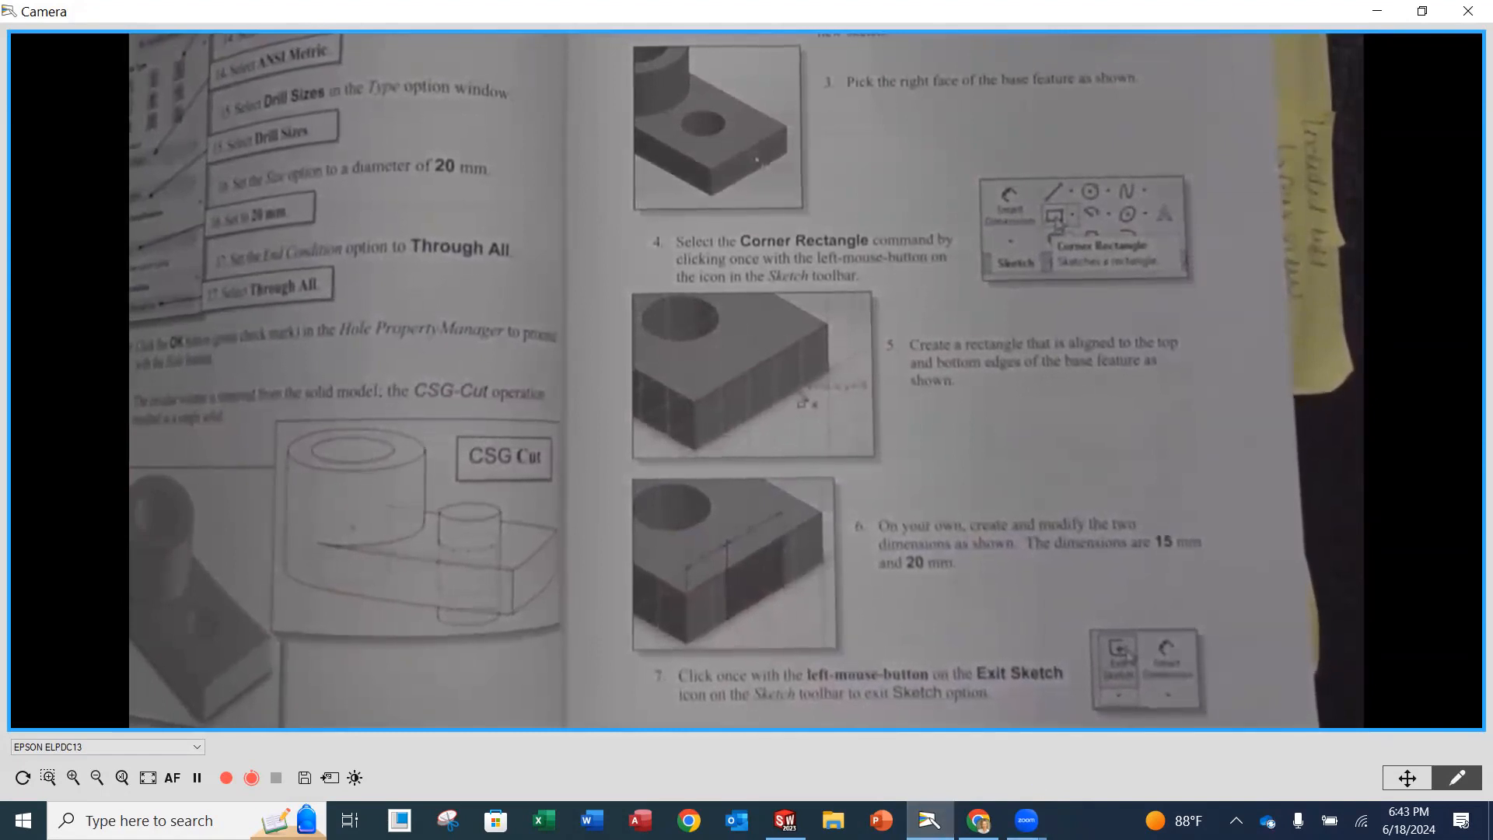
pyautogui.click(785, 820)
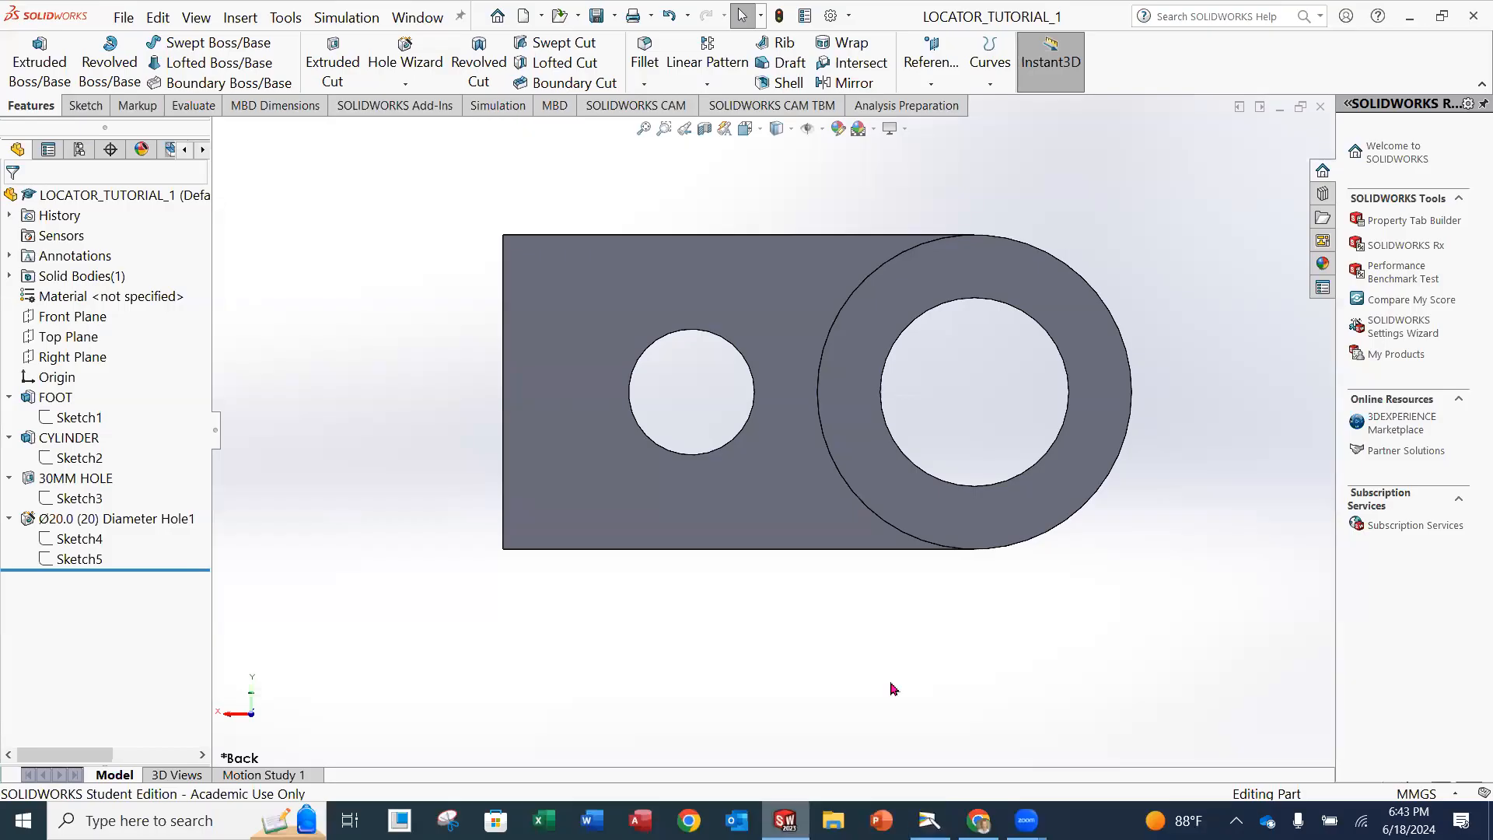
# - Start an Extruded Cut with its sketch on the FOOT's flat end face
pyautogui.moveTo(758, 513); pyautogui.dragTo(777, 467, button='middle')
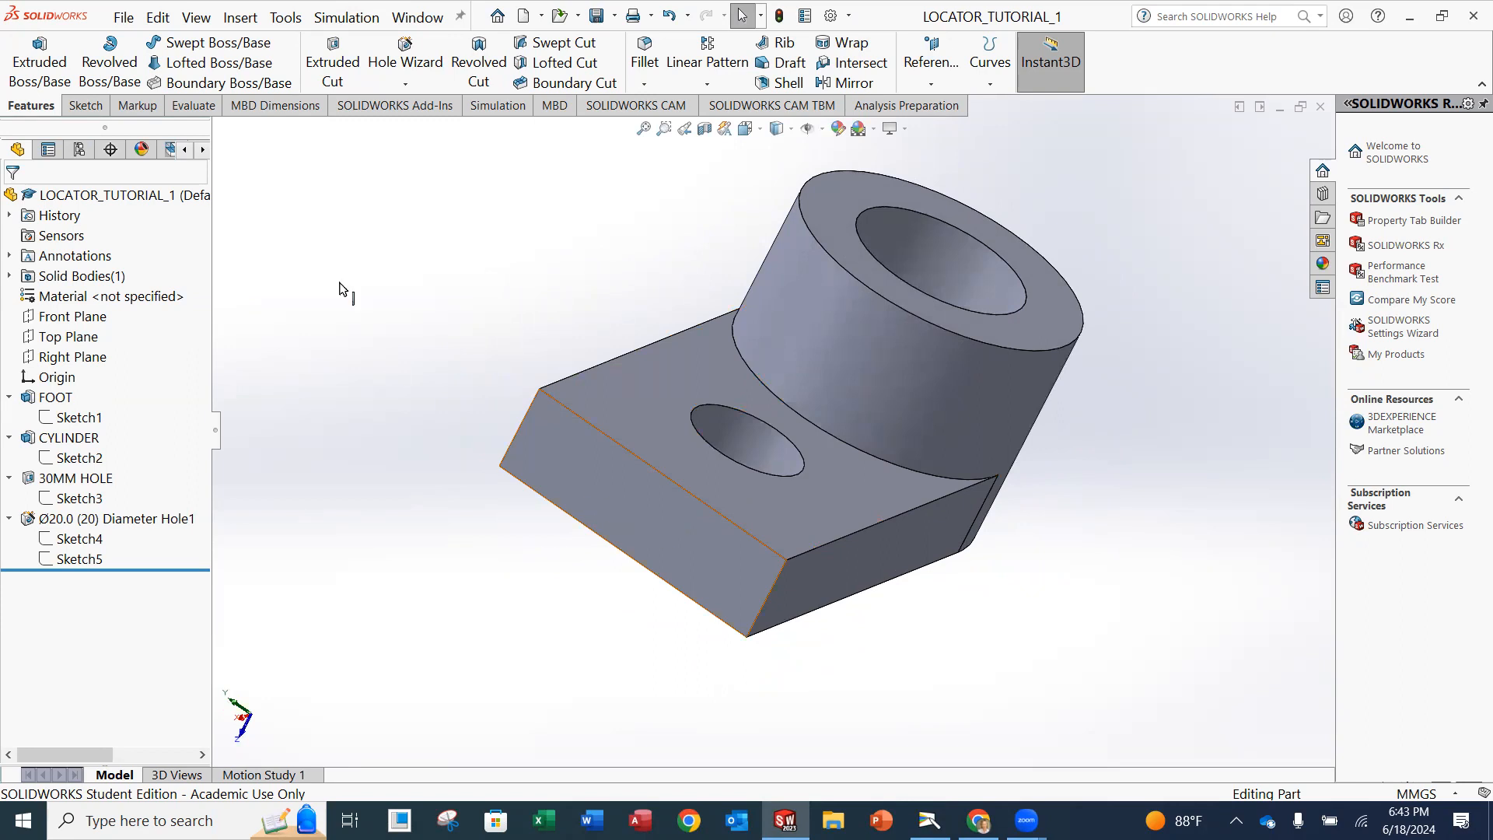
pyautogui.click(333, 82)
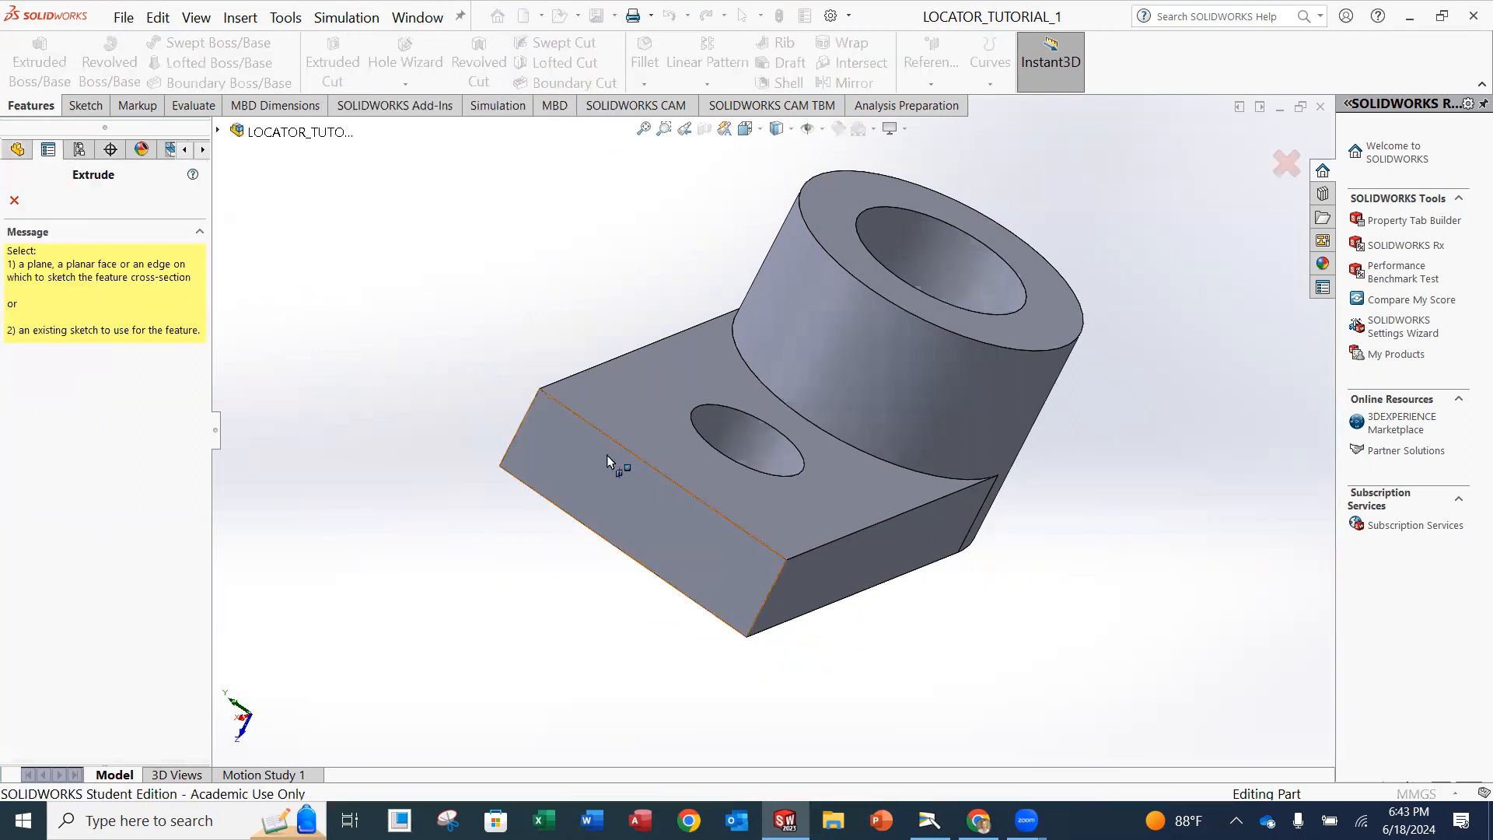
pyautogui.click(623, 496)
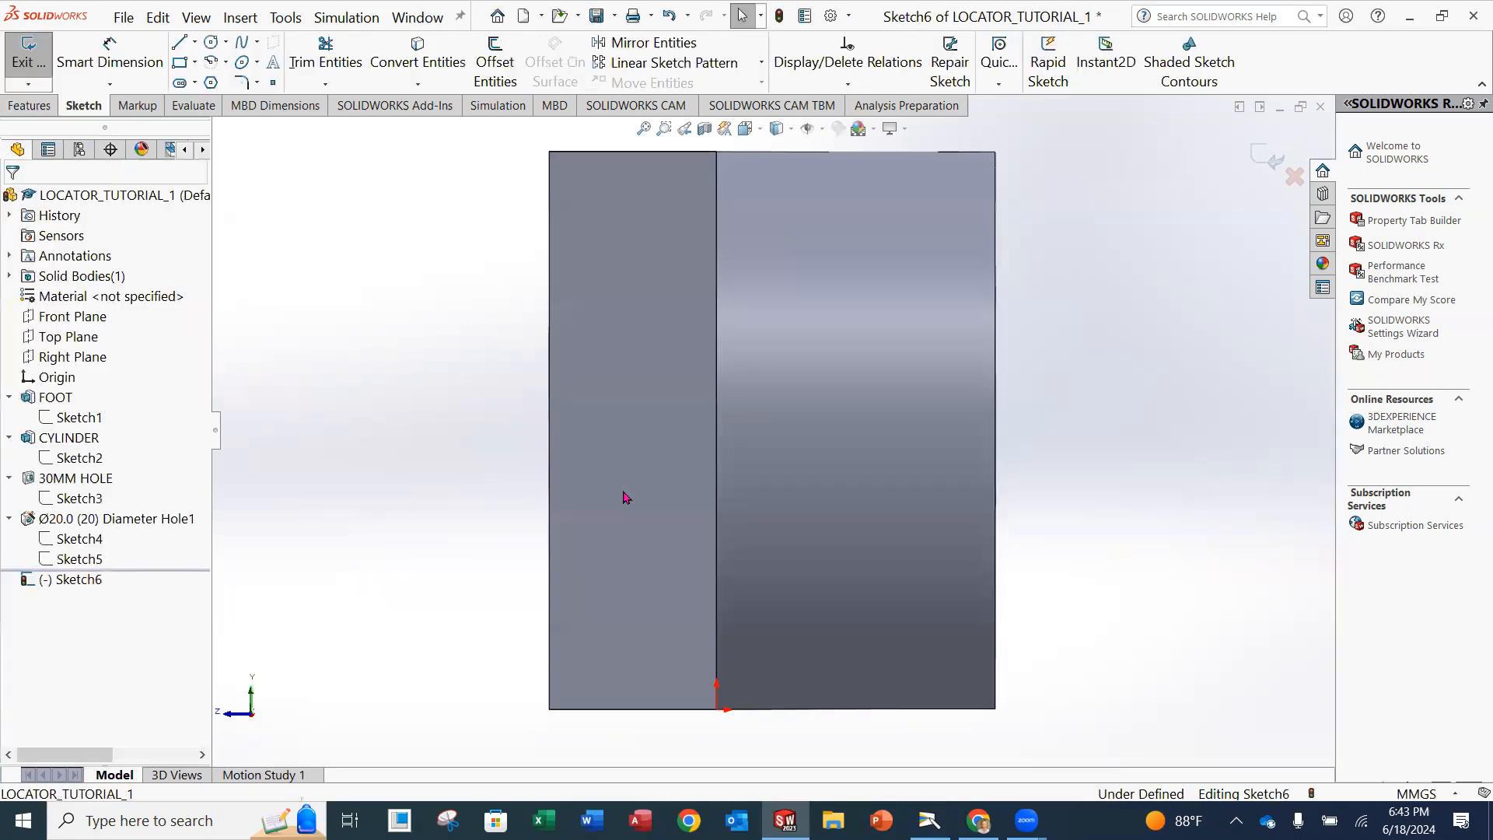
# - Reorient the sketch with the View Selector so the FOOT's end face is viewed head-on with the cylinder standing above it
pyautogui.click(760, 130)
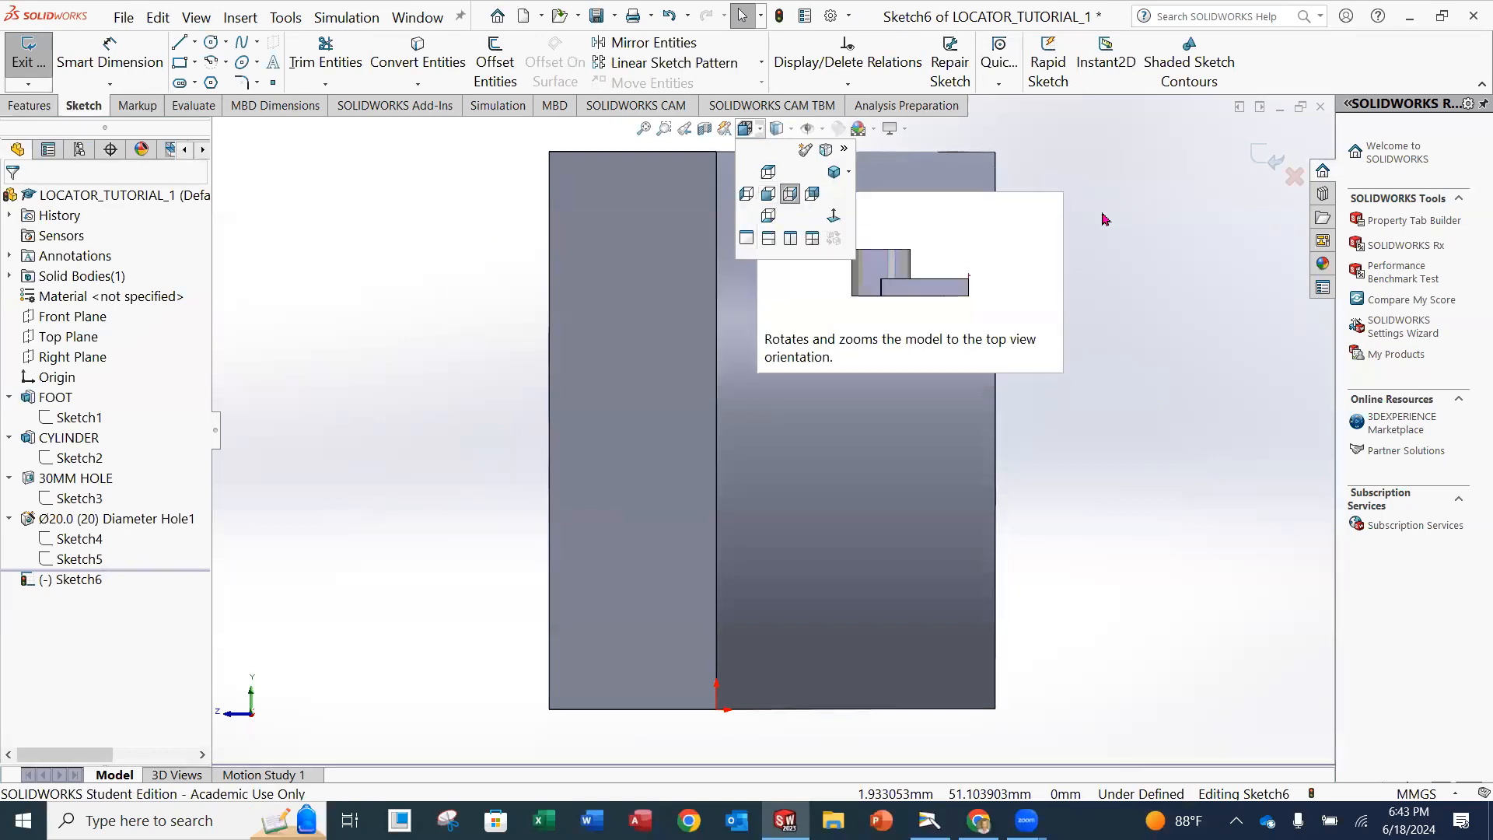
pyautogui.click(746, 129)
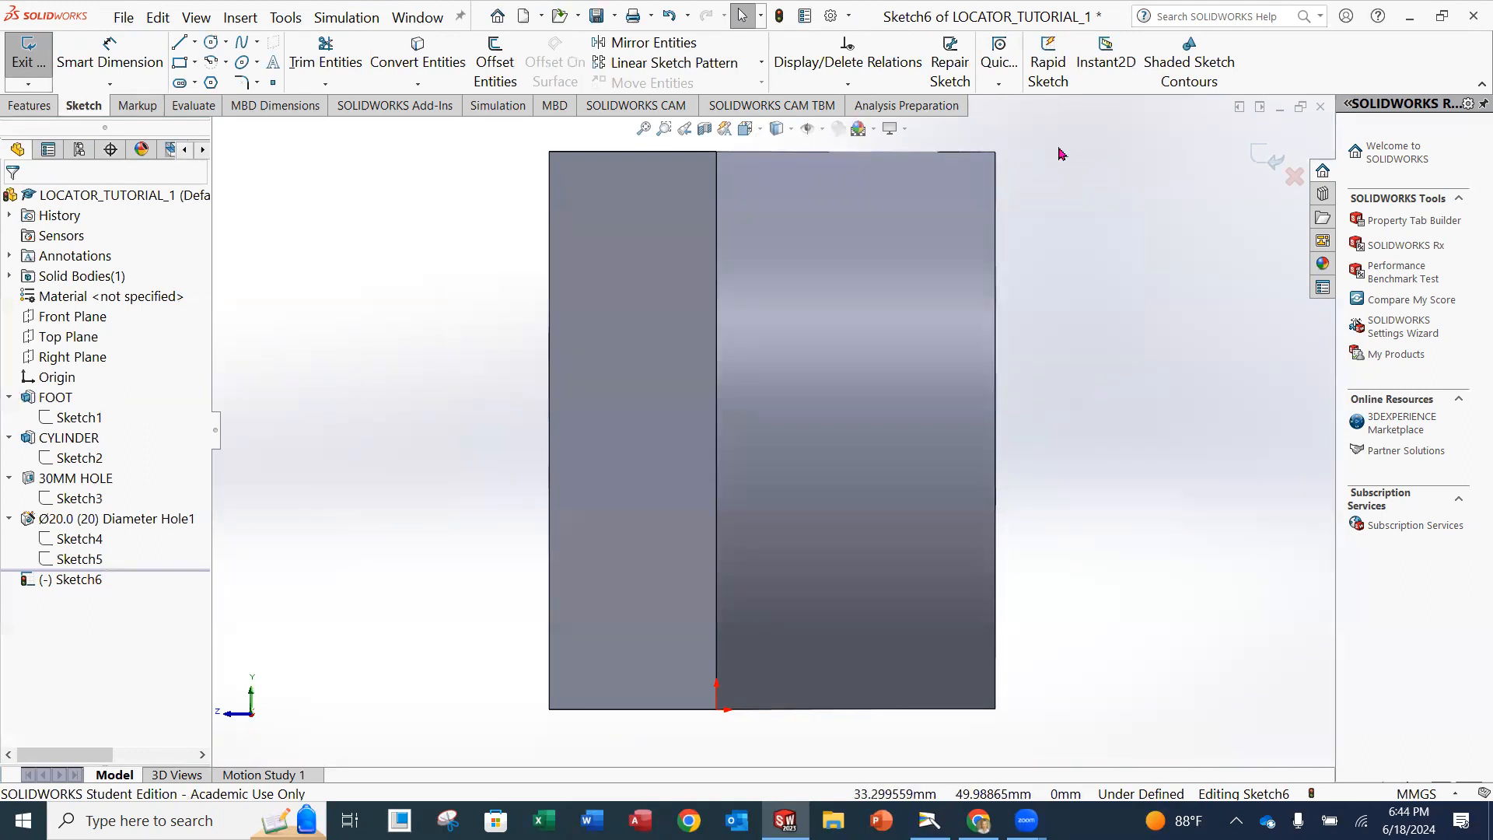
pyautogui.click(760, 130)
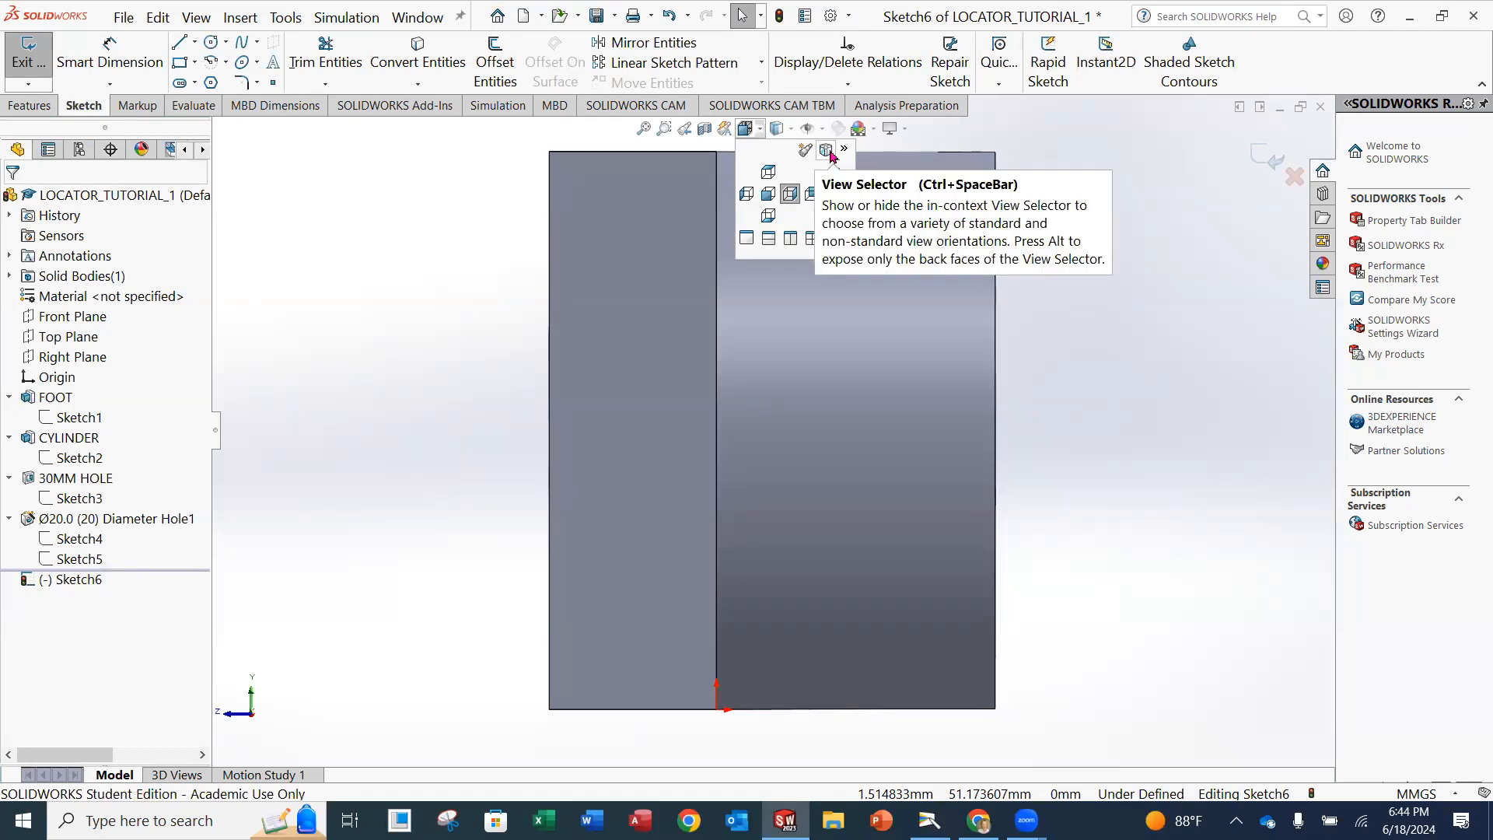
pyautogui.click(827, 152)
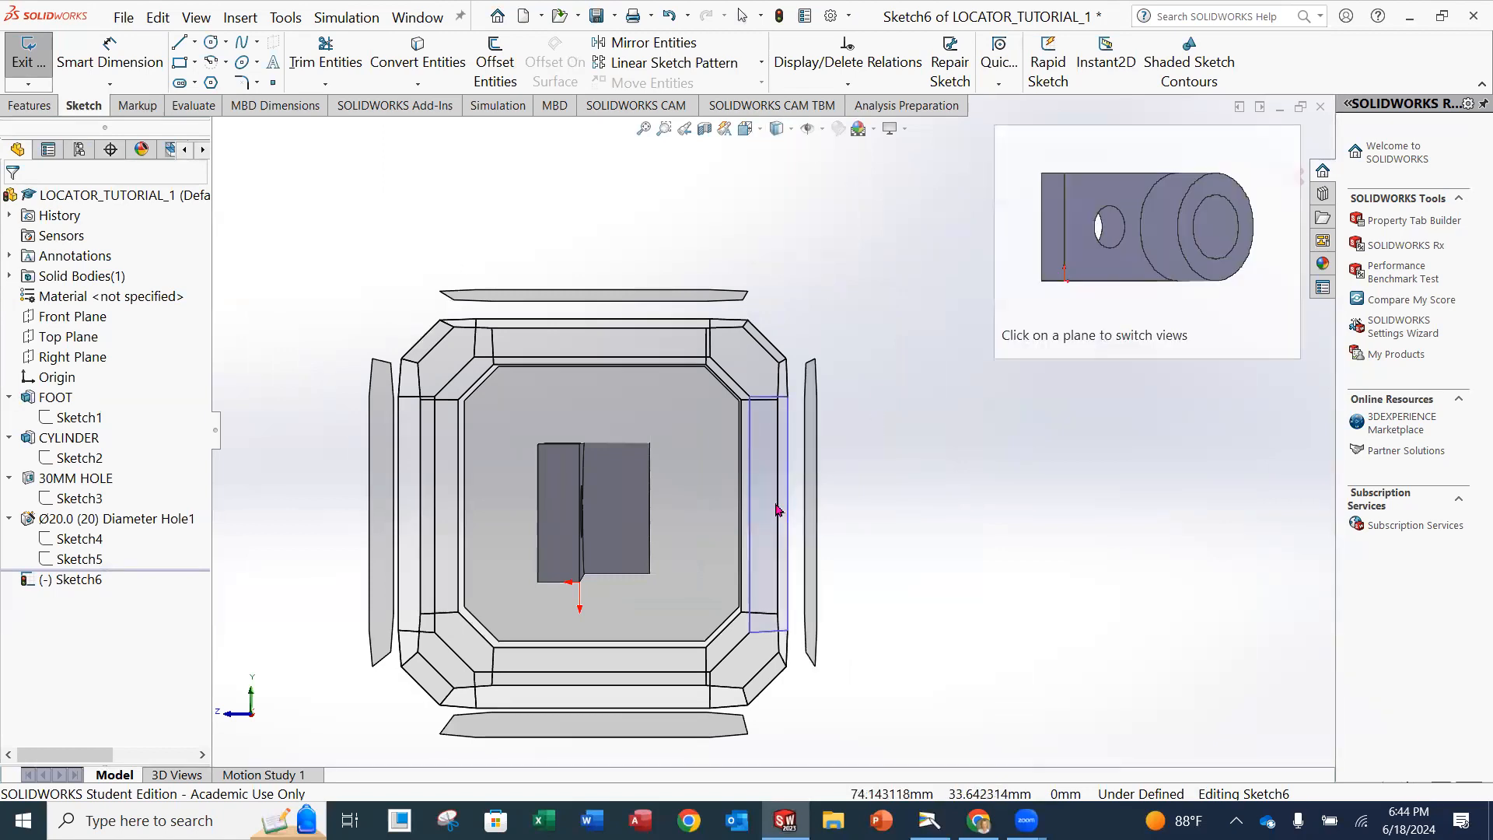
pyautogui.click(692, 502)
pyautogui.moveTo(702, 451); pyautogui.dragTo(716, 488, button='middle')
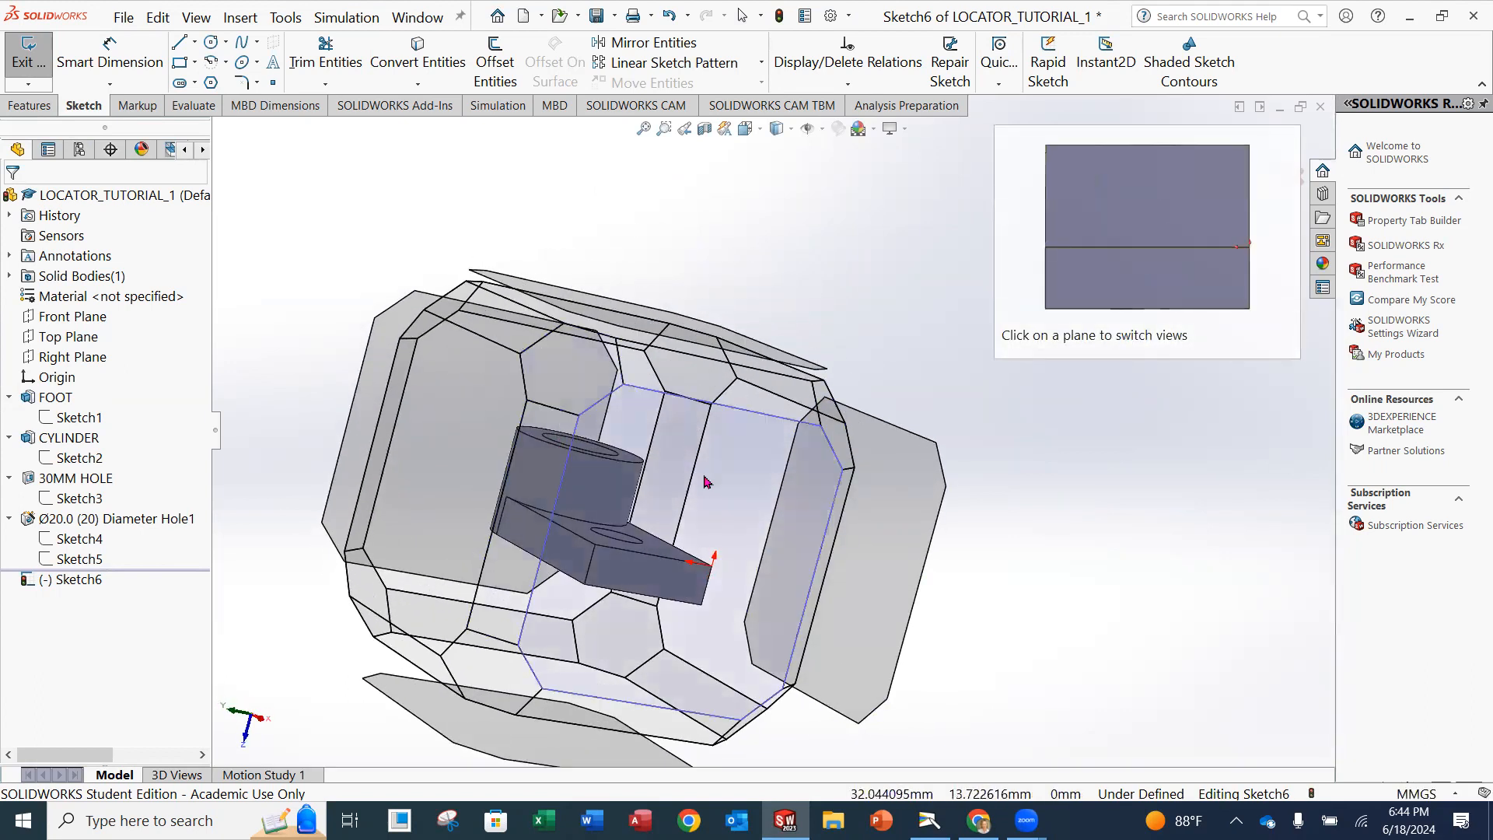
pyautogui.moveTo(718, 488); pyautogui.dragTo(638, 513, button='middle')
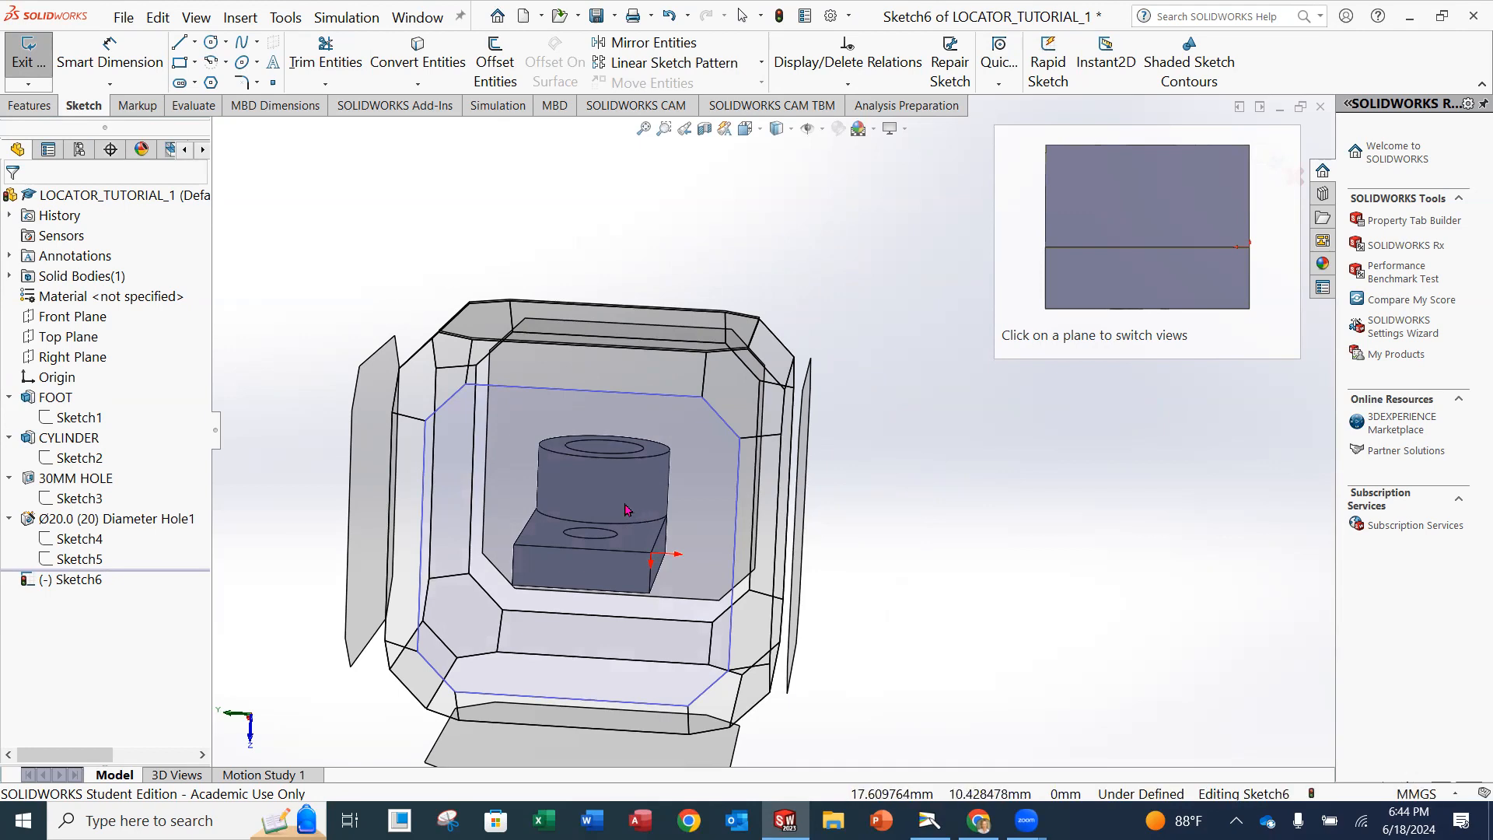
pyautogui.moveTo(698, 491)
pyautogui.mouseDown(button='middle')
pyautogui.moveTo(652, 451)
pyautogui.moveTo(688, 490)
pyautogui.mouseUp(button='middle')
pyautogui.click(688, 491)
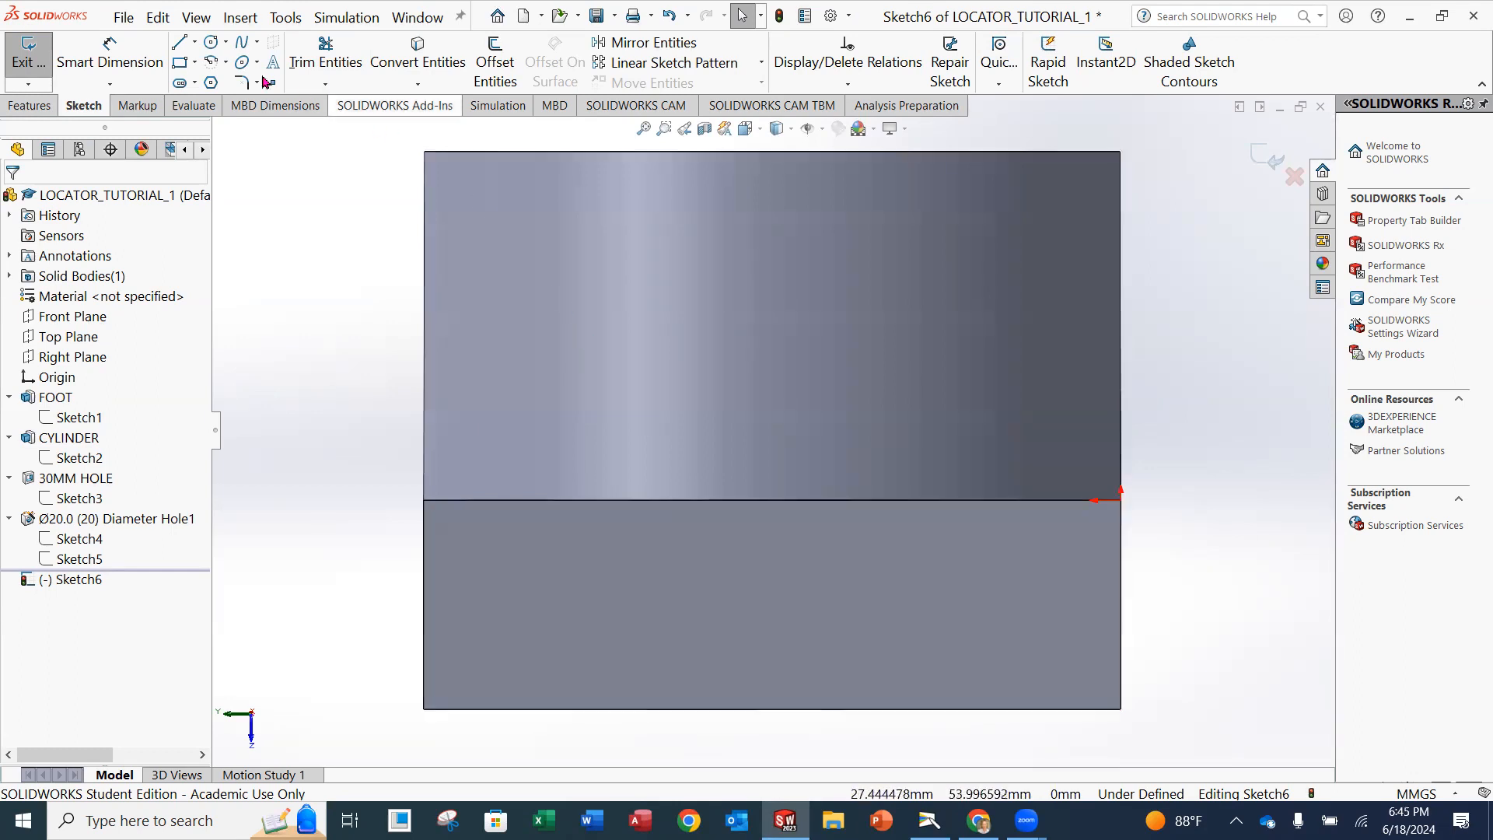
# - Sketch a corner rectangle about 24.5 mm wide on the FOOT's end face, spanning from its bottom edge to its top edge
pyautogui.click(182, 68)
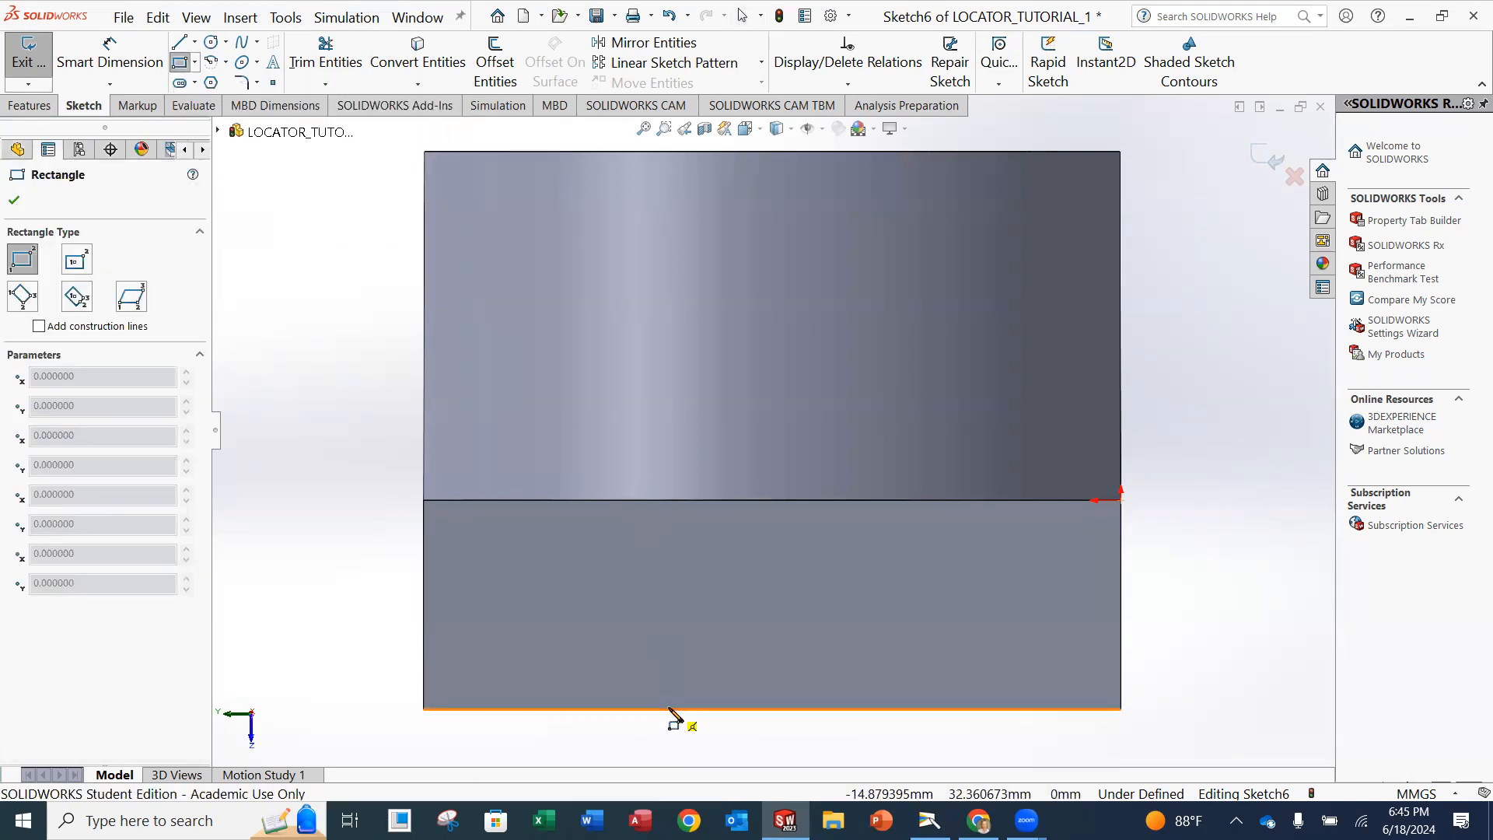
pyautogui.click(619, 709)
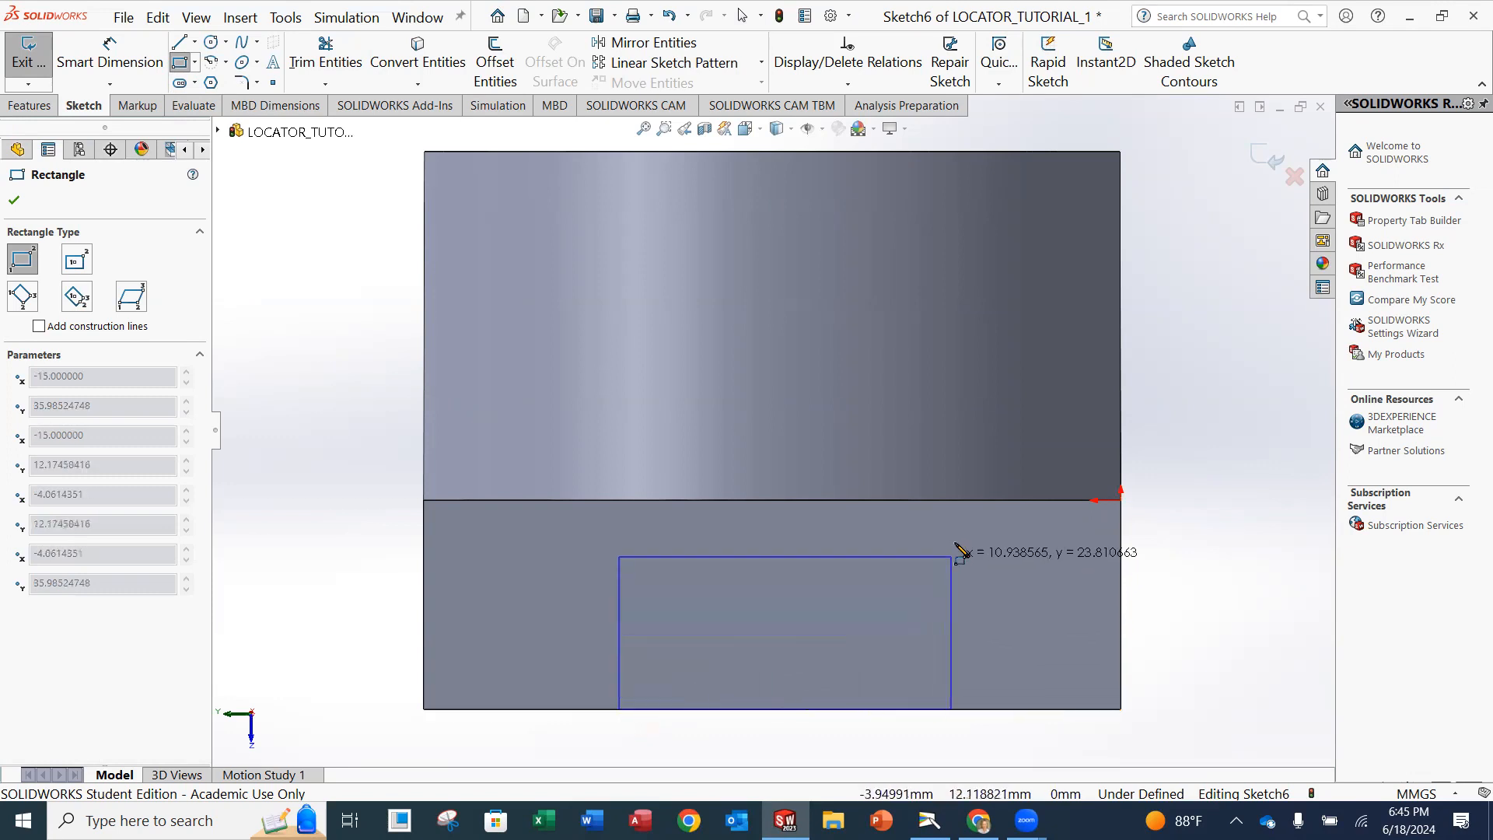
pyautogui.click(962, 501)
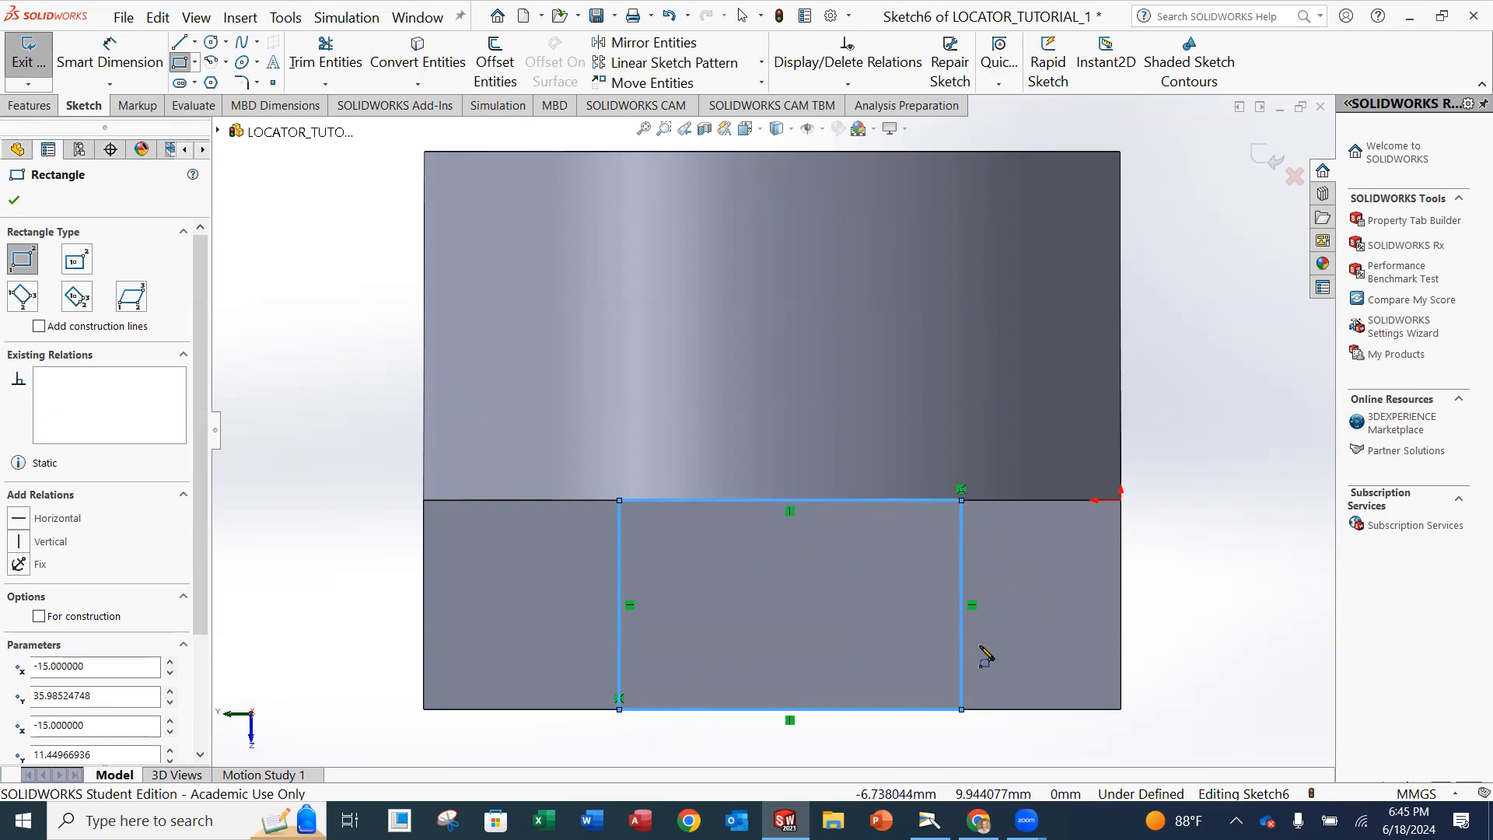
pyautogui.click(14, 204)
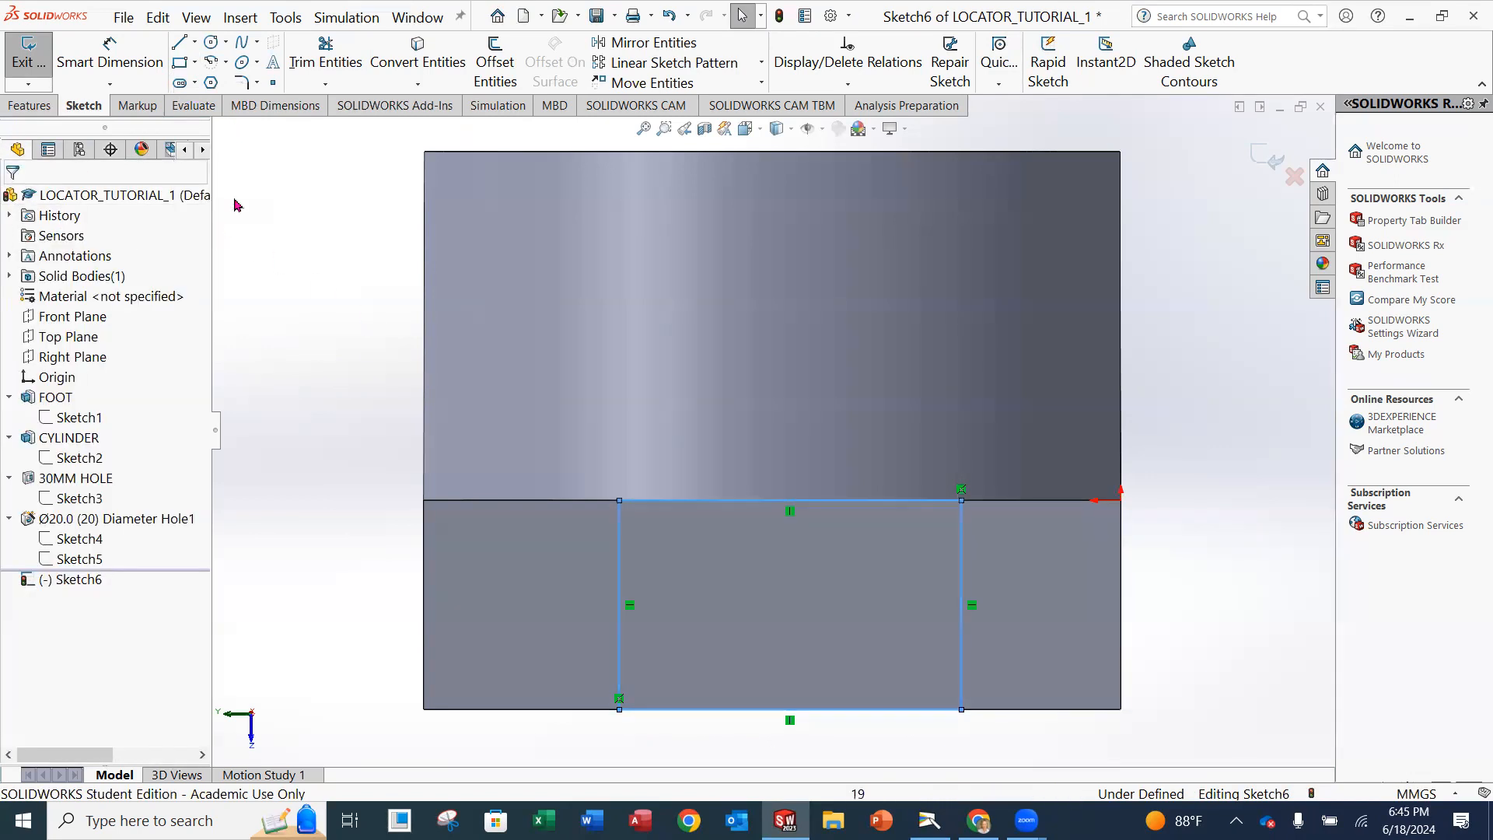
# - Dimension the rectangle's horizontal side on the FOOT's end face and set its width to 20 mm
pyautogui.click(128, 60)
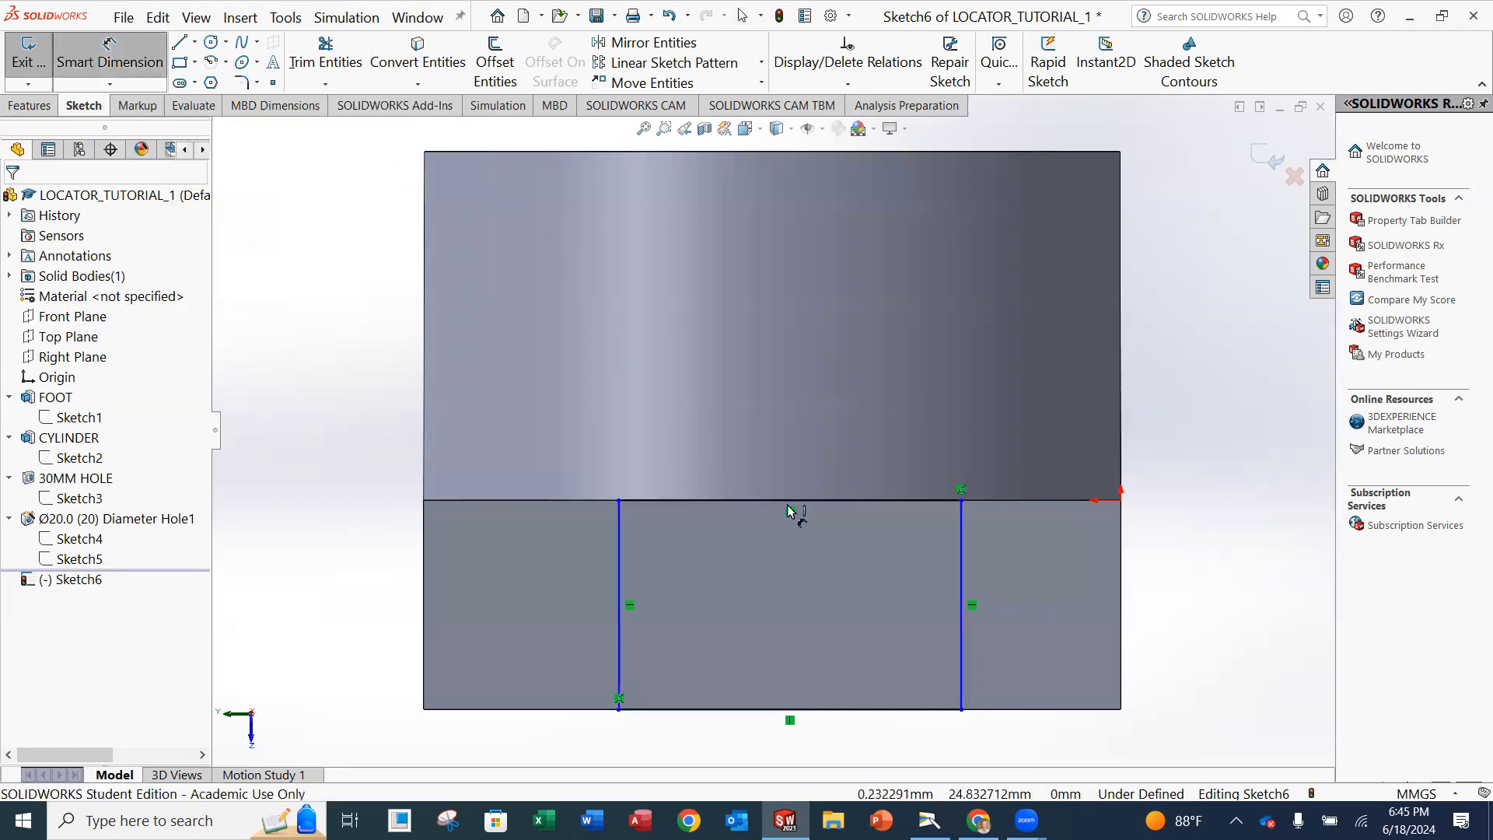
pyautogui.click(778, 503)
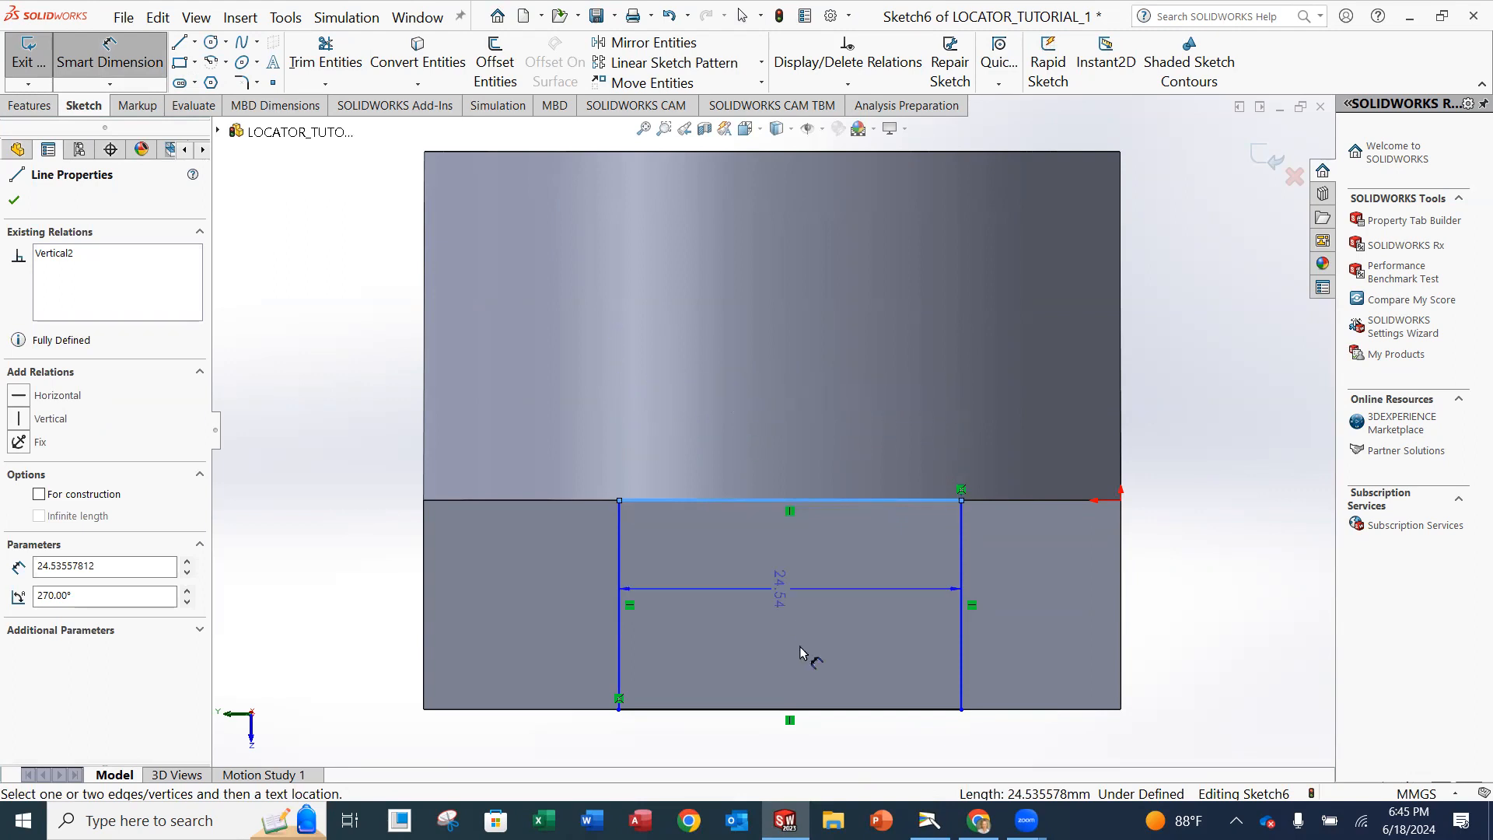
pyautogui.click(833, 722)
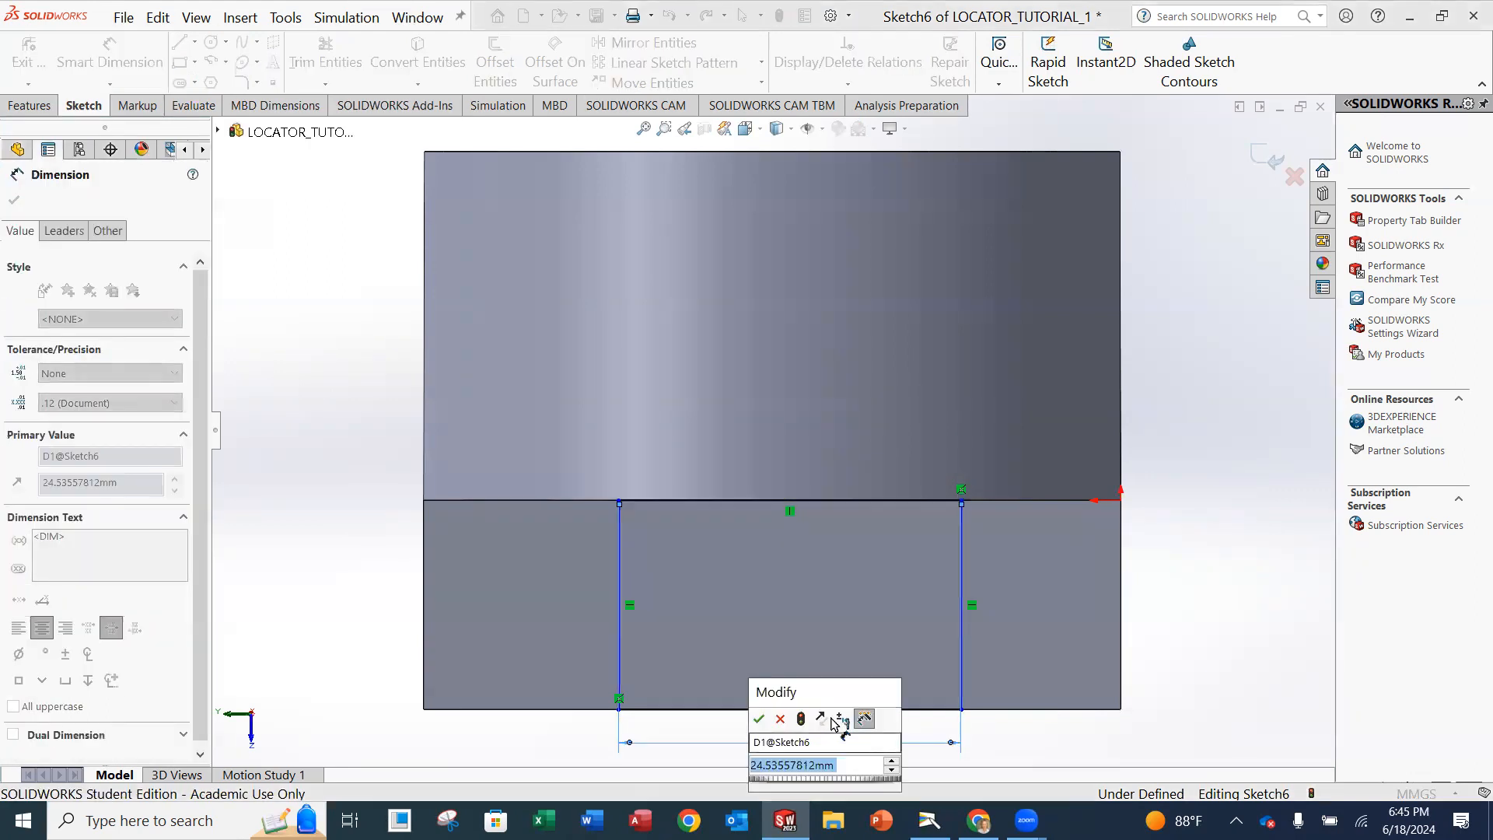
pyautogui.write('20')
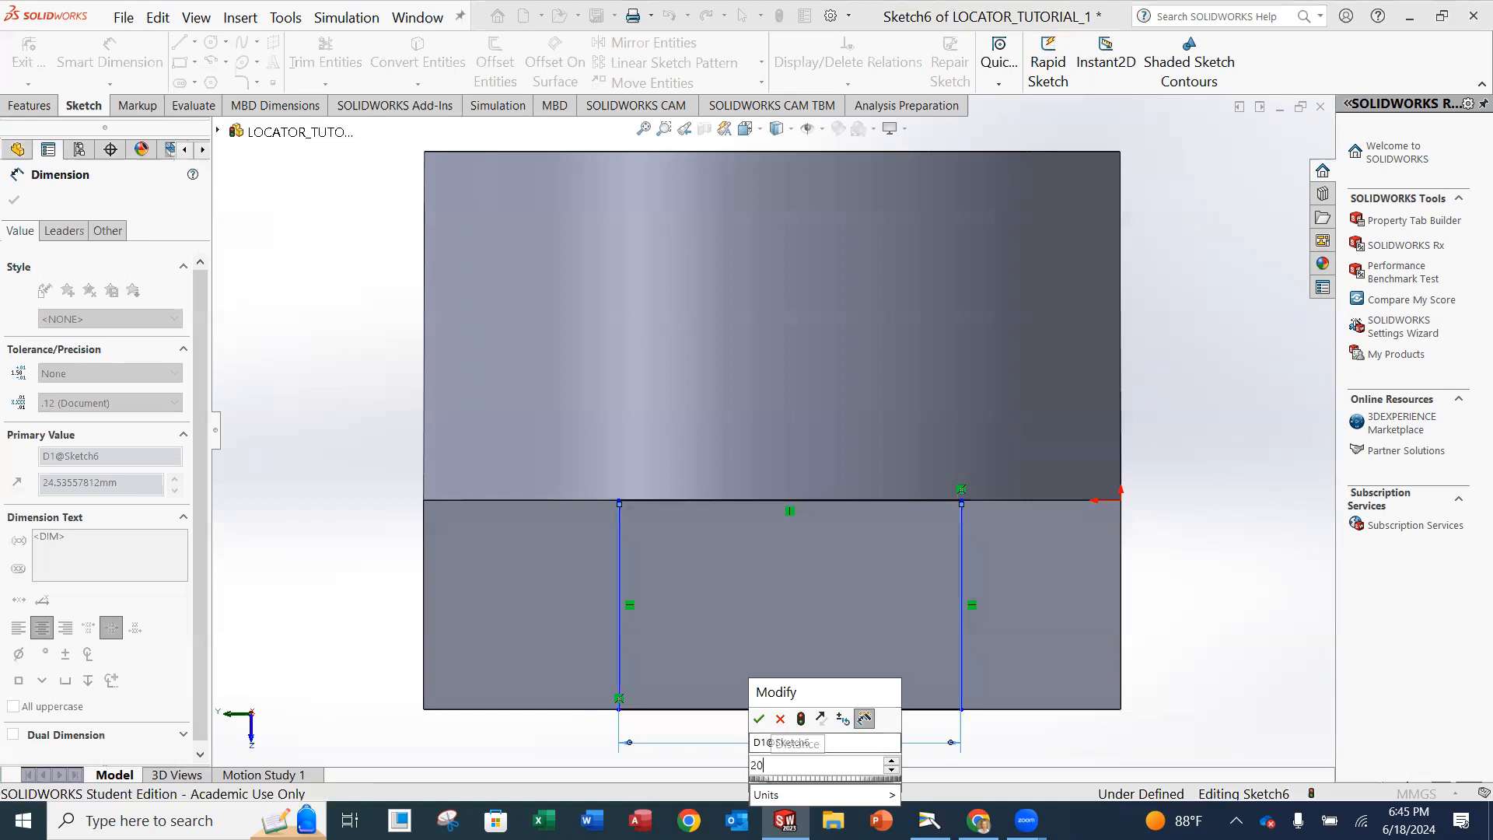
pyautogui.press('Return')
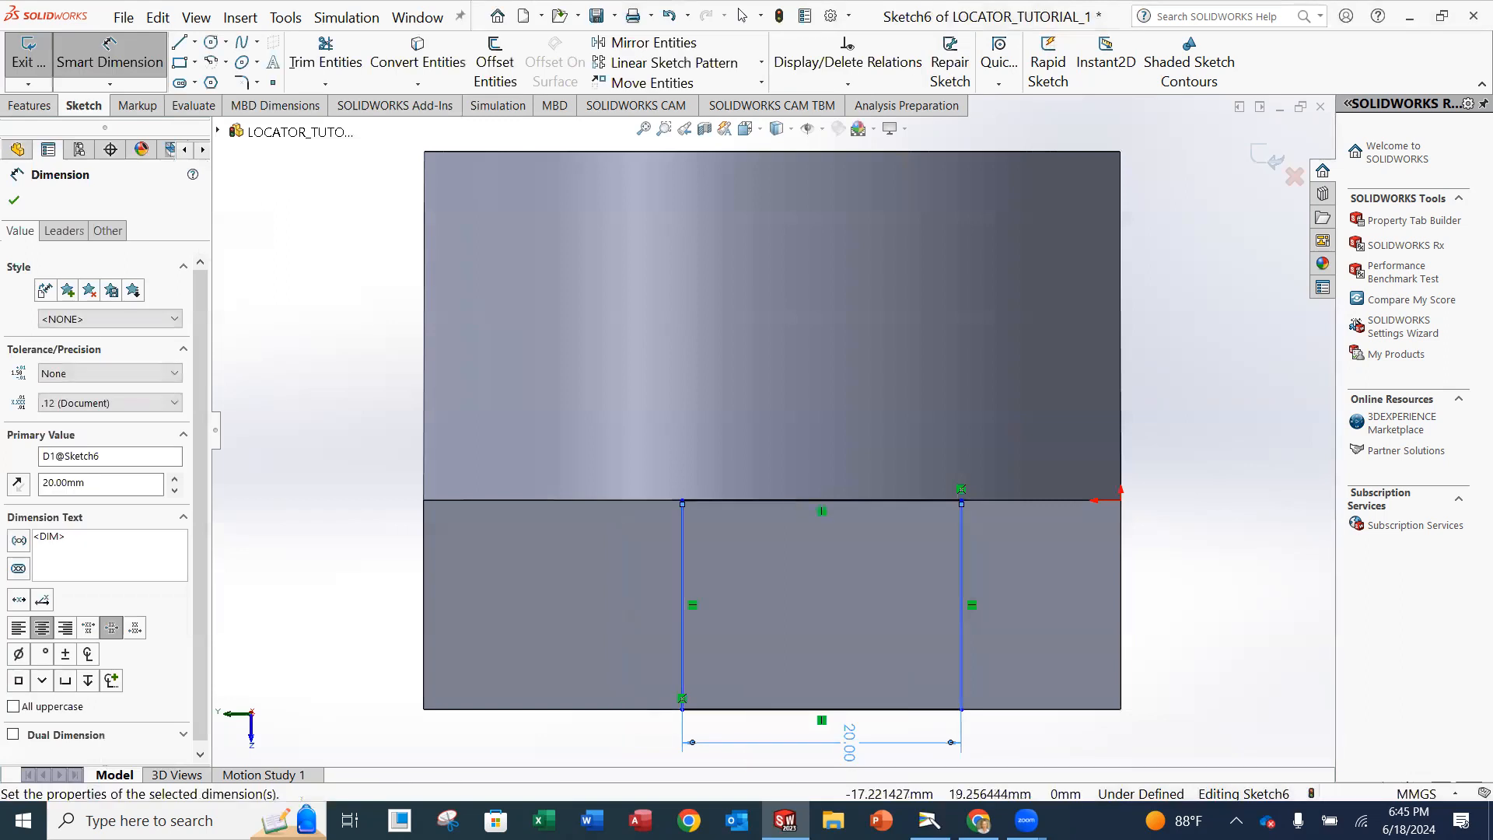
# - Dimension the rectangle's side nearest the FOOT's far-from-origin vertical edge at 15 mm from that edge
pyautogui.click(683, 631)
pyautogui.click(424, 653)
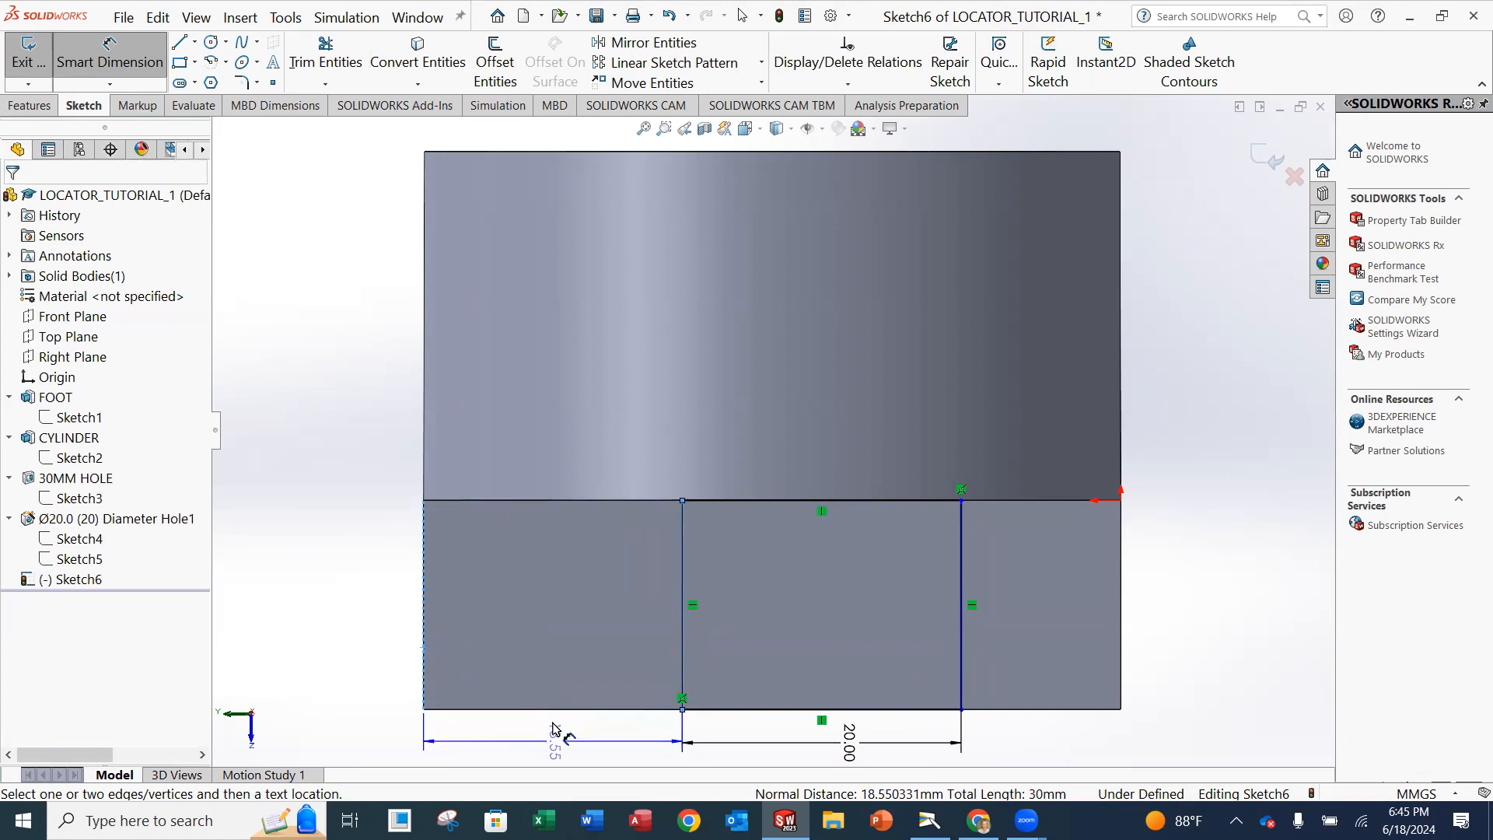
pyautogui.click(553, 728)
pyautogui.write('15')
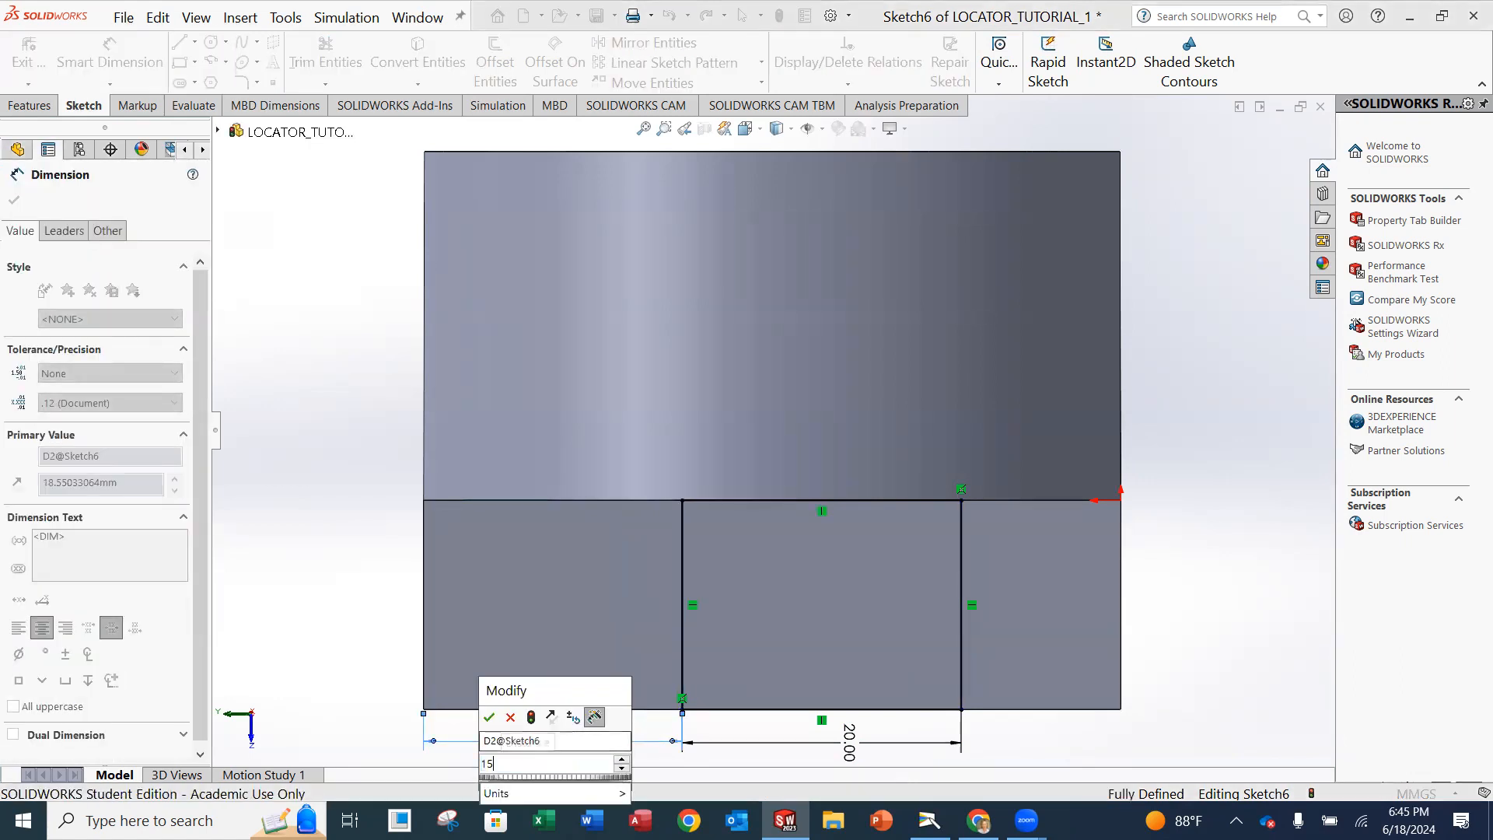
pyautogui.press('Return')
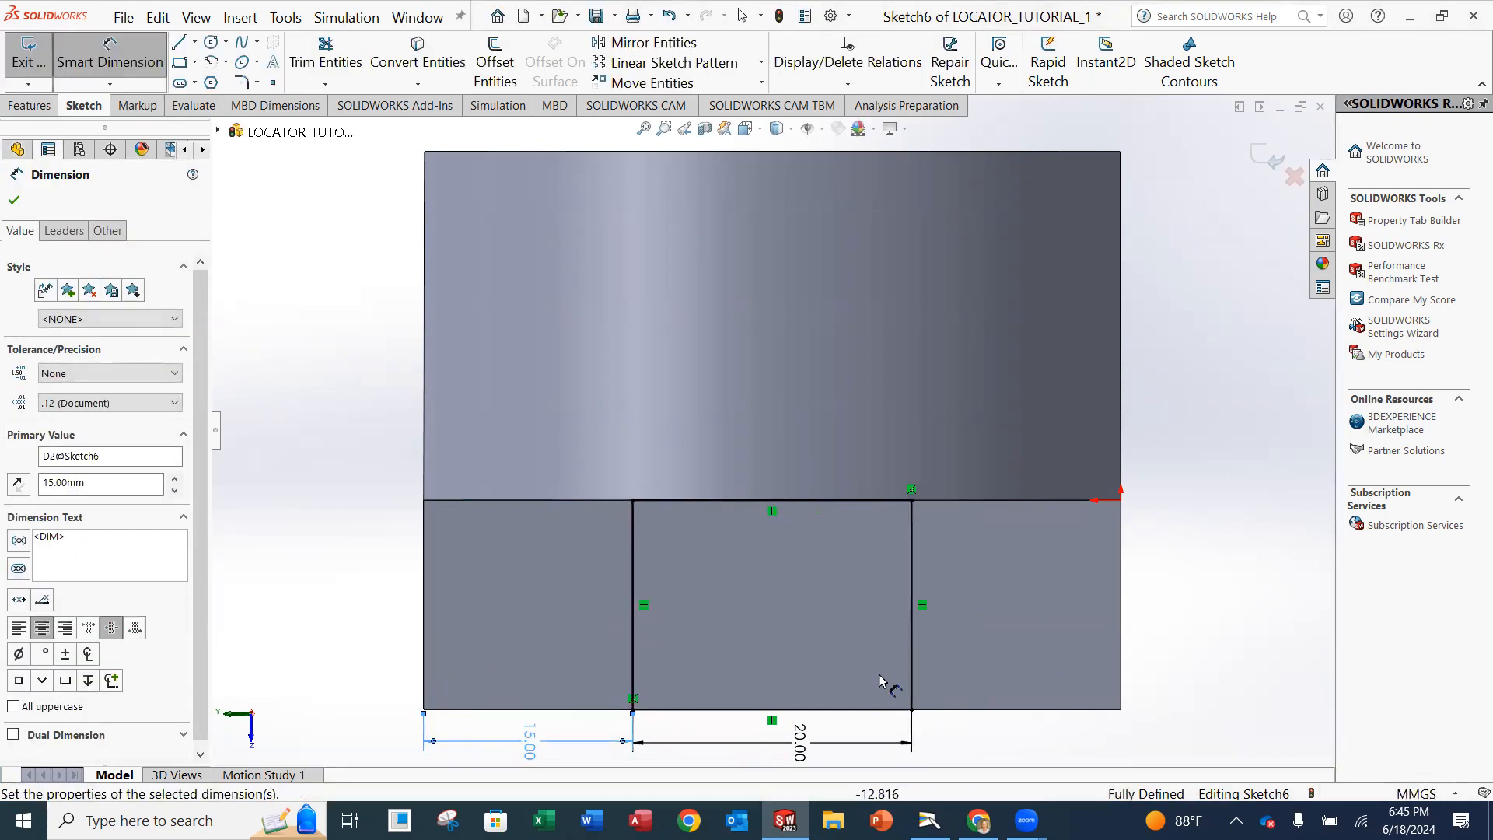
pyautogui.moveTo(866, 553)
pyautogui.mouseDown(button='middle')
pyautogui.moveTo(873, 593)
pyautogui.moveTo(813, 561)
pyautogui.moveTo(831, 624)
pyautogui.mouseUp(button='middle')
pyautogui.scroll(3, 862, 580)
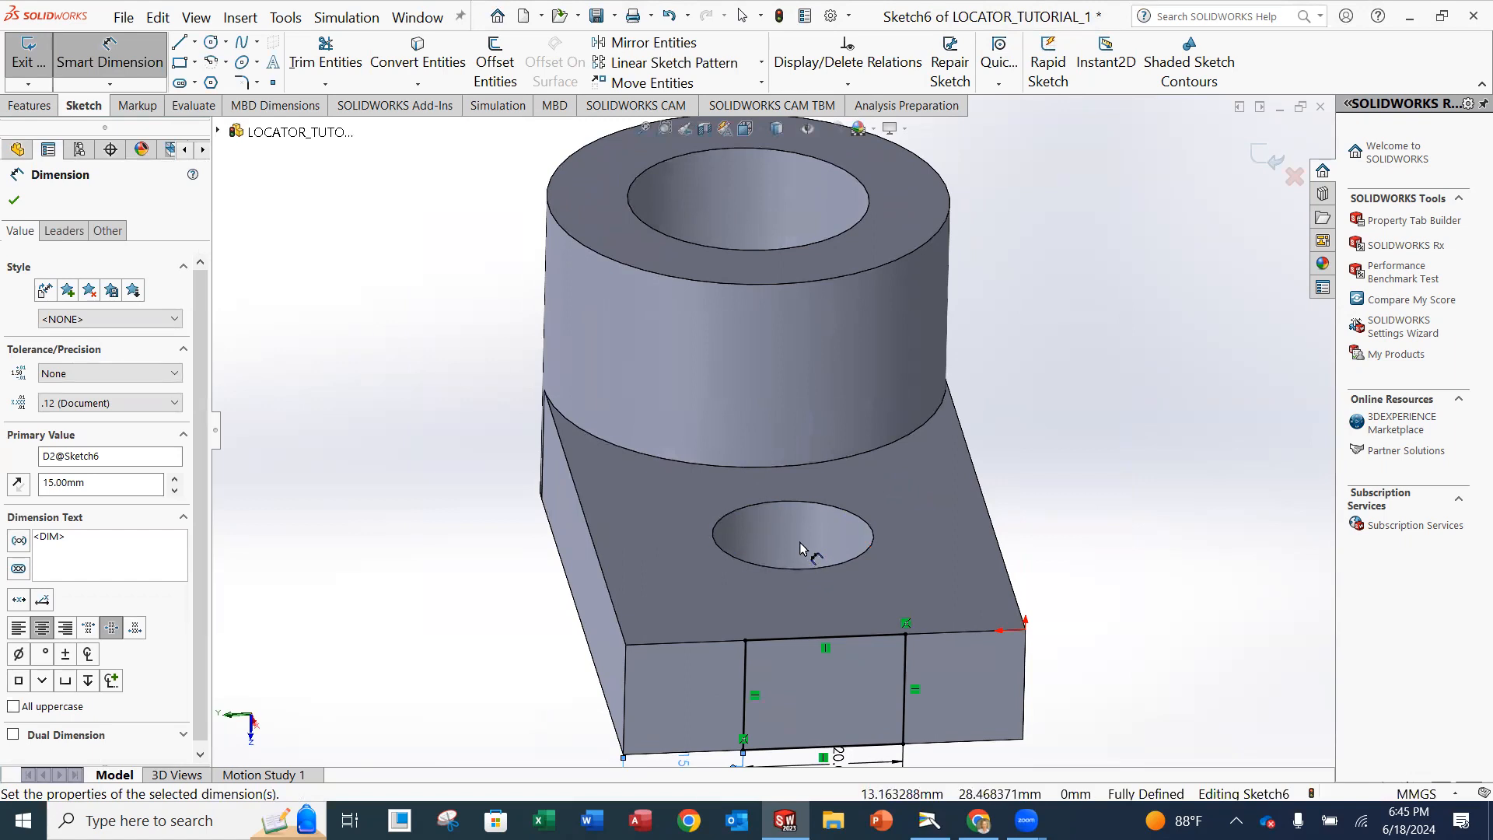
pyautogui.moveTo(841, 687); pyautogui.dragTo(798, 721, button='middle')
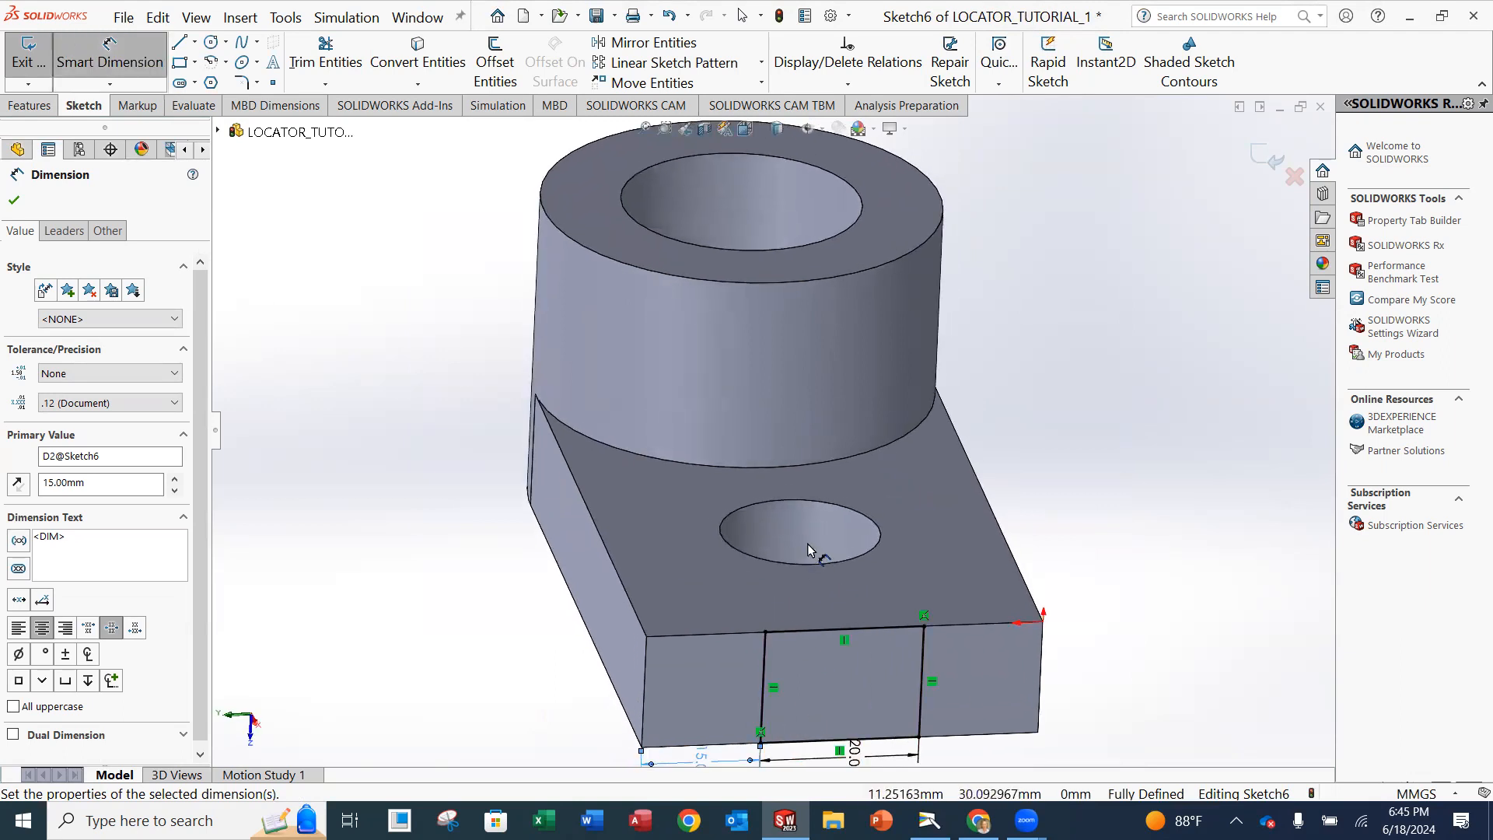
pyautogui.click(14, 203)
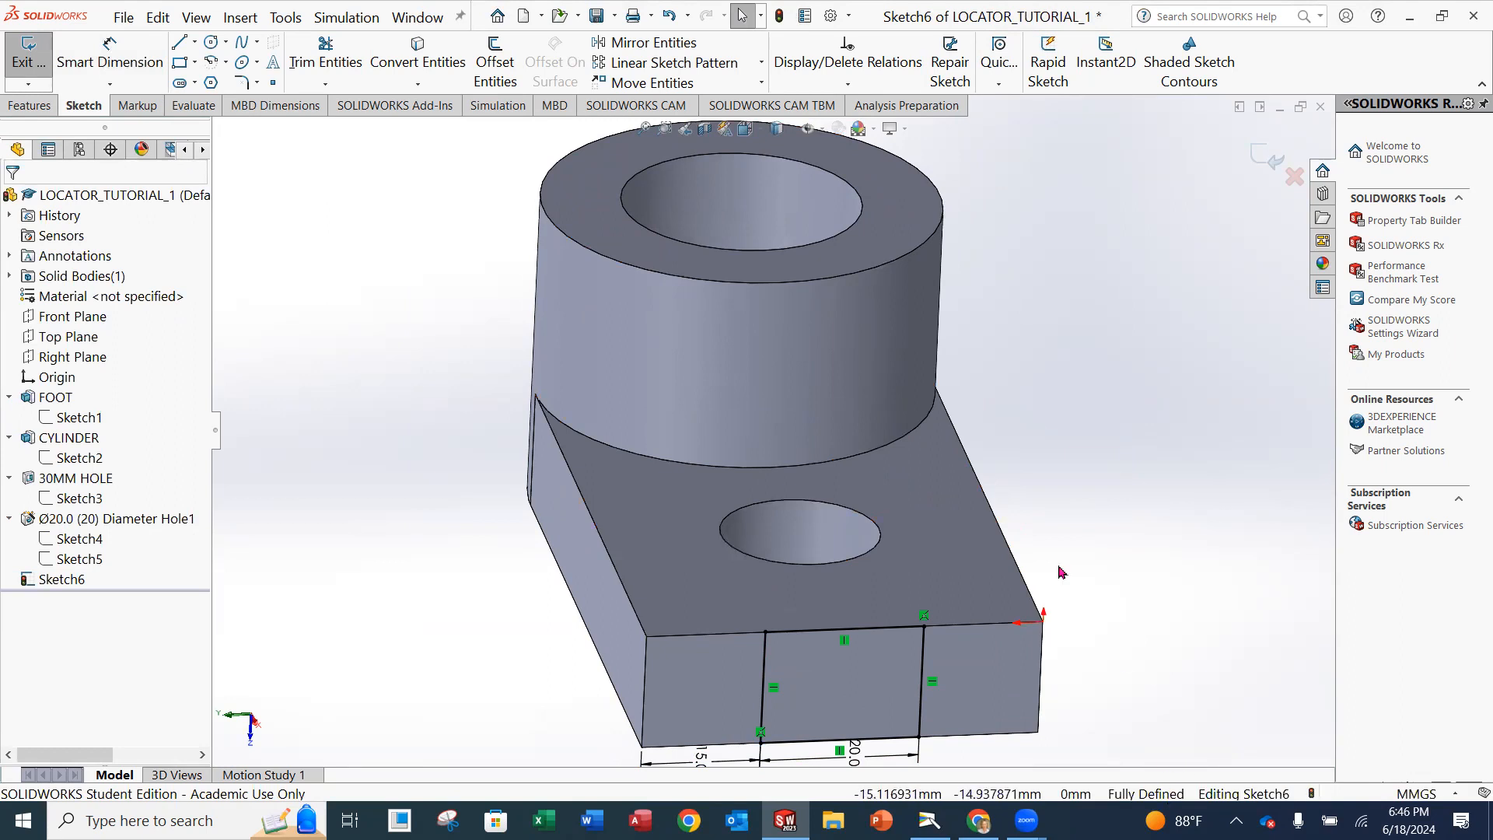
# - Exit the sketch and cut the rectangle from the FOOT's end face with the Up To Next end condition
pyautogui.click(31, 47)
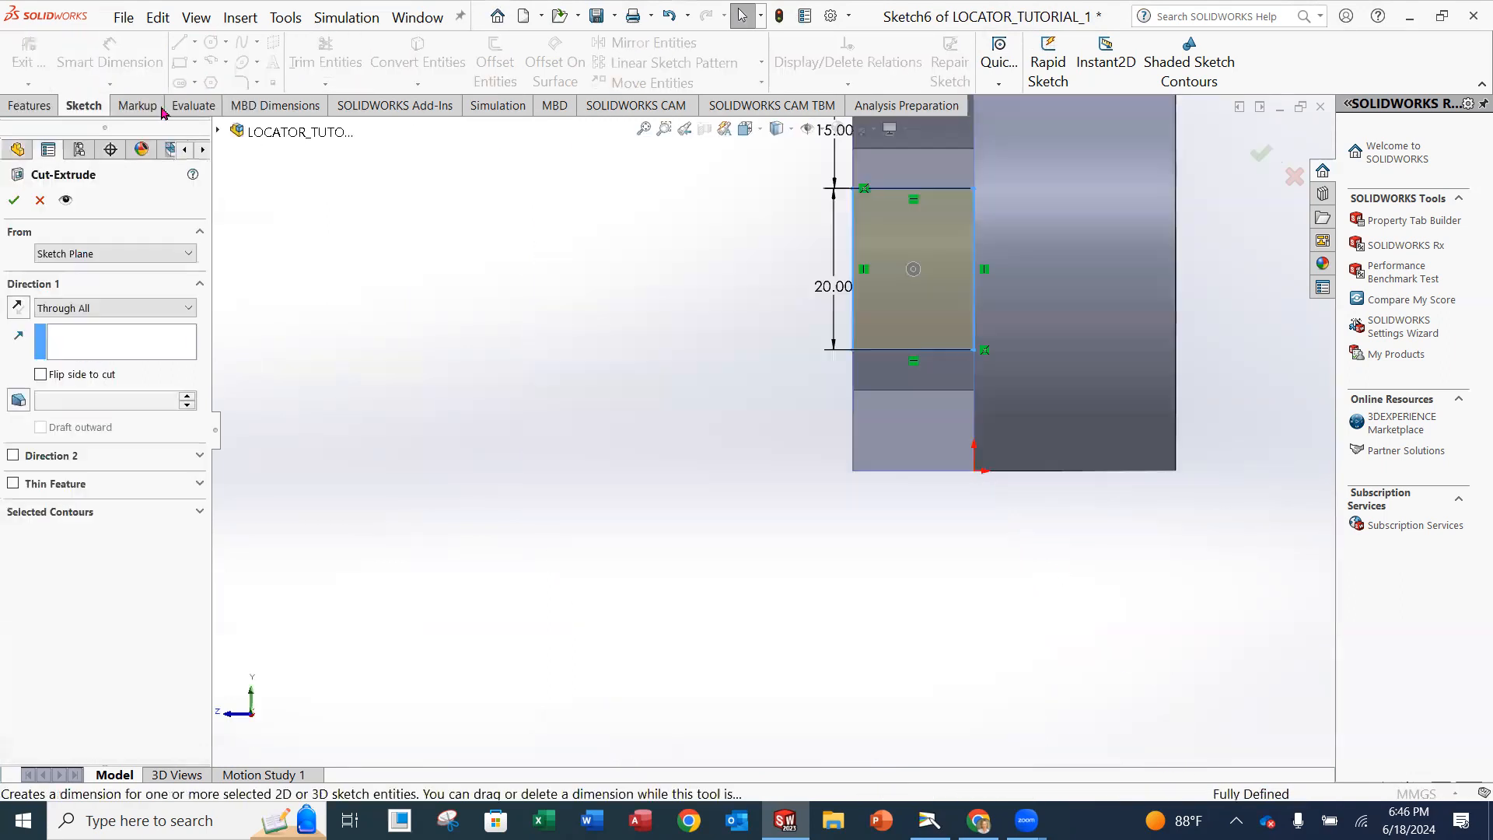
pyautogui.moveTo(711, 284)
pyautogui.mouseDown(button='middle')
pyautogui.moveTo(817, 303)
pyautogui.moveTo(878, 437)
pyautogui.moveTo(978, 258)
pyautogui.moveTo(1096, 234)
pyautogui.moveTo(1153, 307)
pyautogui.moveTo(979, 410)
pyautogui.mouseUp(button='middle')
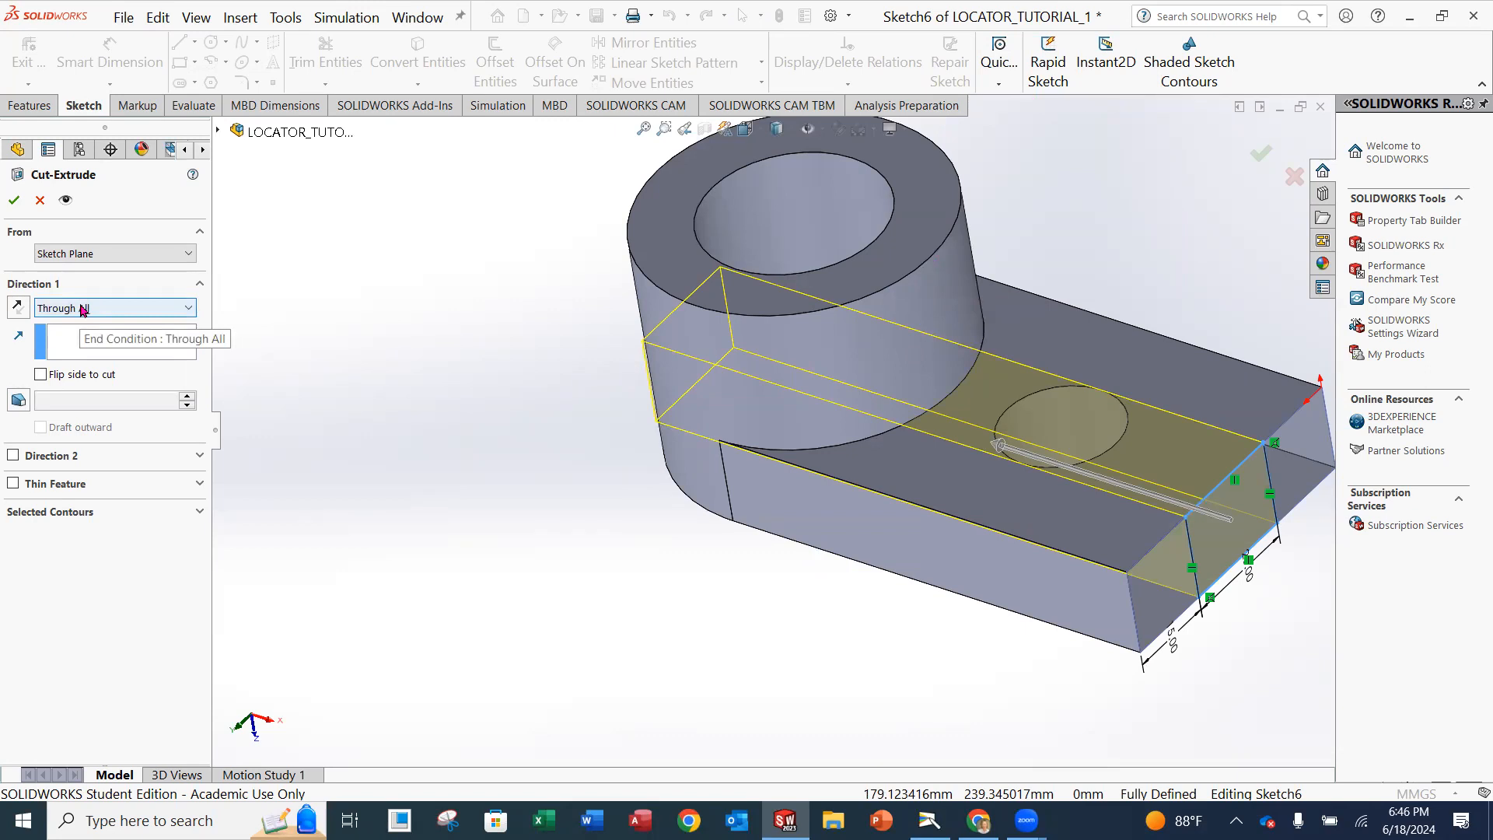
pyautogui.click(190, 308)
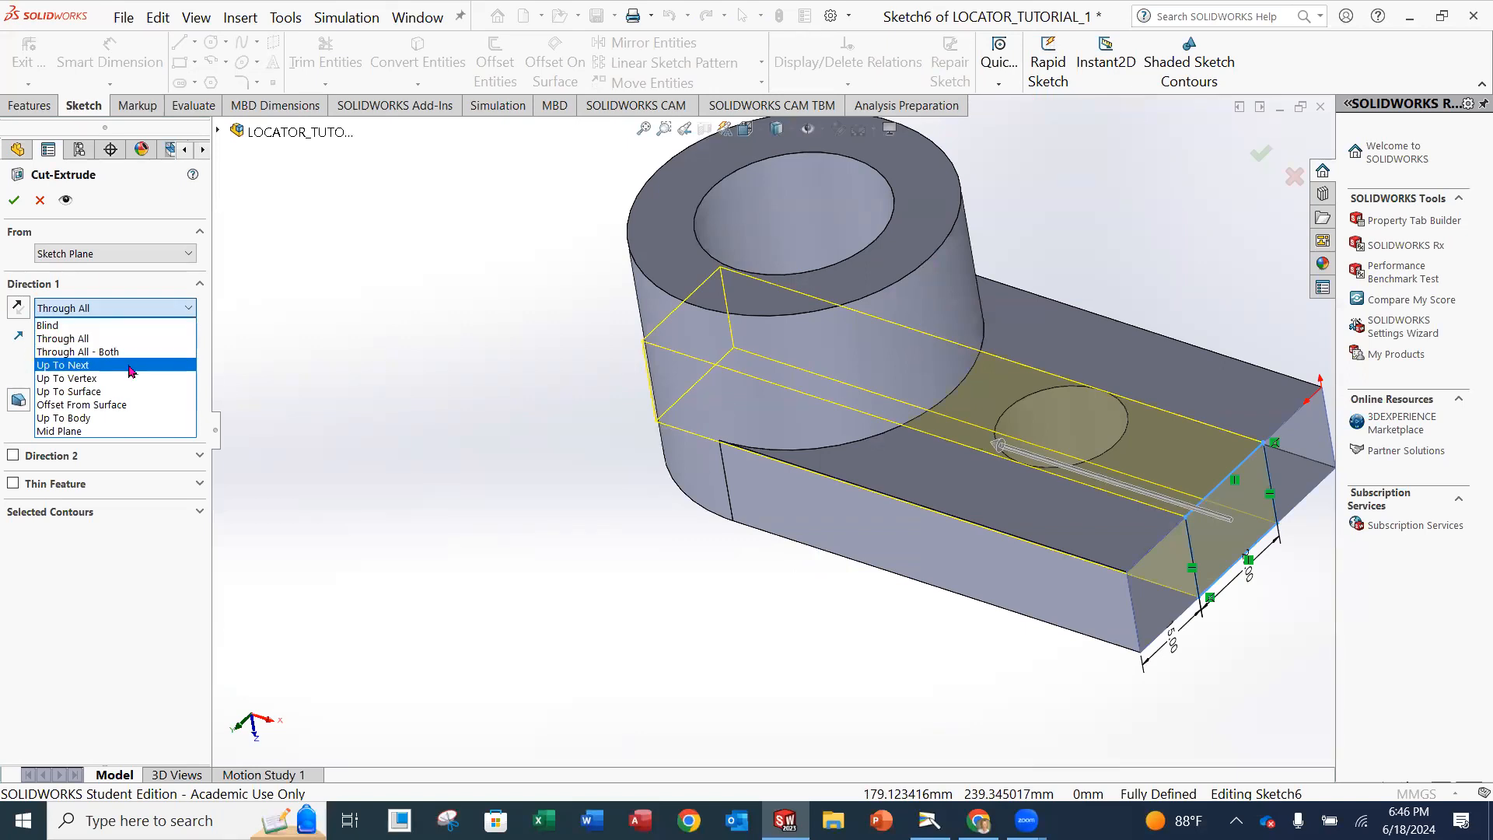
pyautogui.click(131, 366)
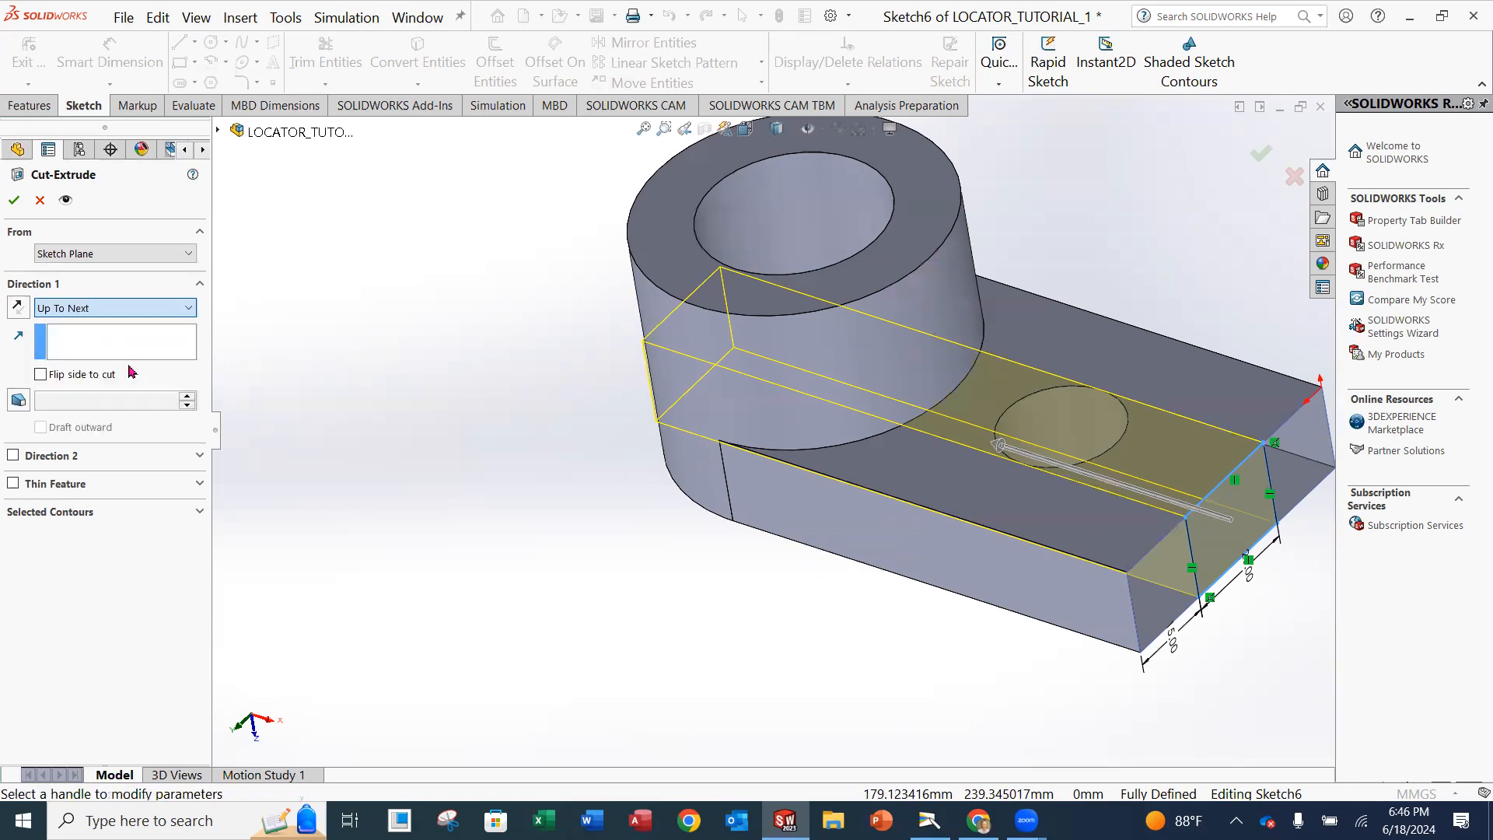
pyautogui.moveTo(1136, 509); pyautogui.dragTo(1162, 641, button='middle')
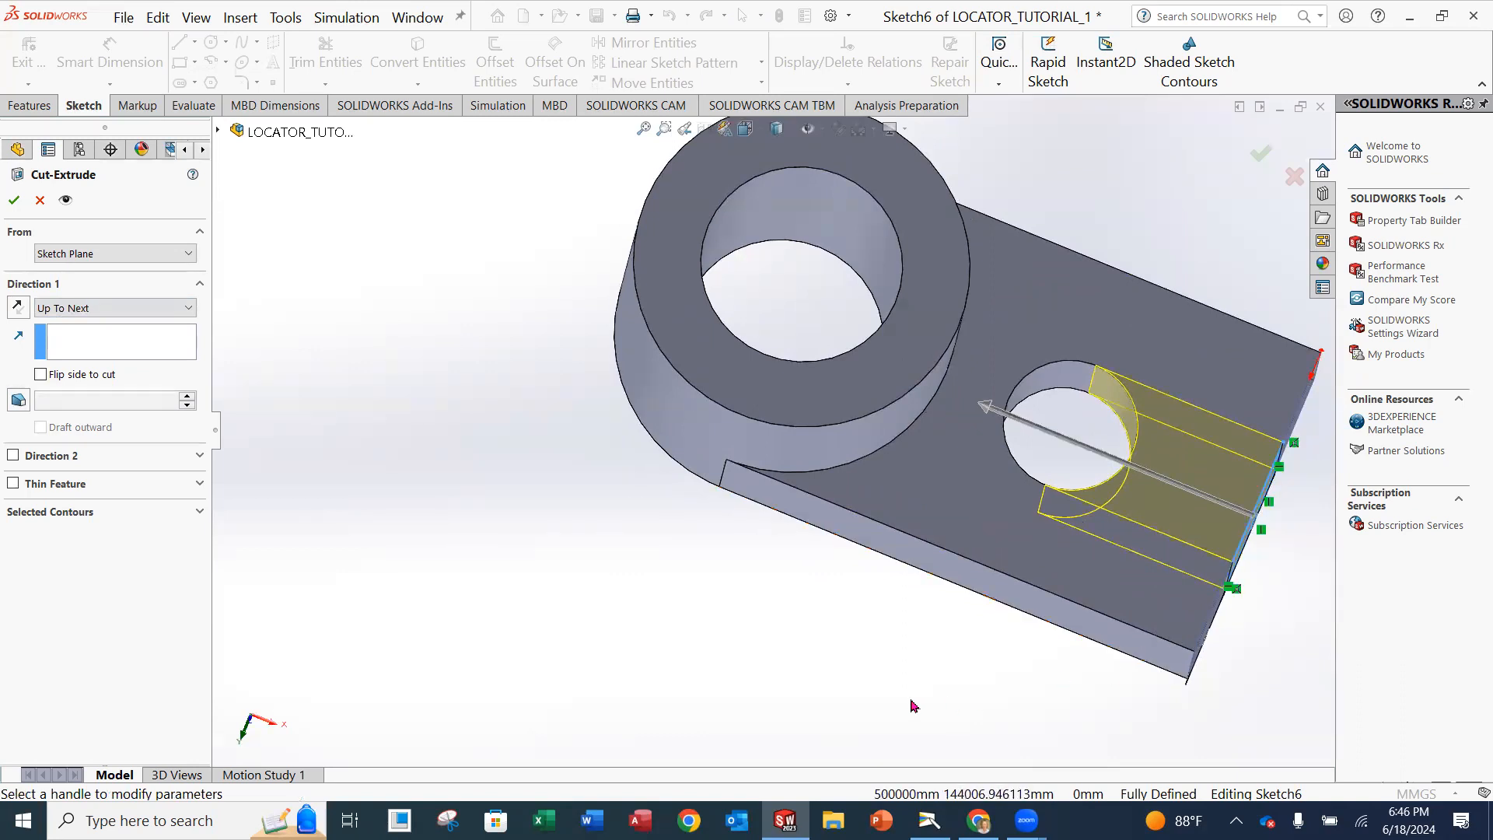
pyautogui.click(19, 308)
pyautogui.click(19, 309)
pyautogui.moveTo(1143, 451); pyautogui.dragTo(1178, 442, button='middle')
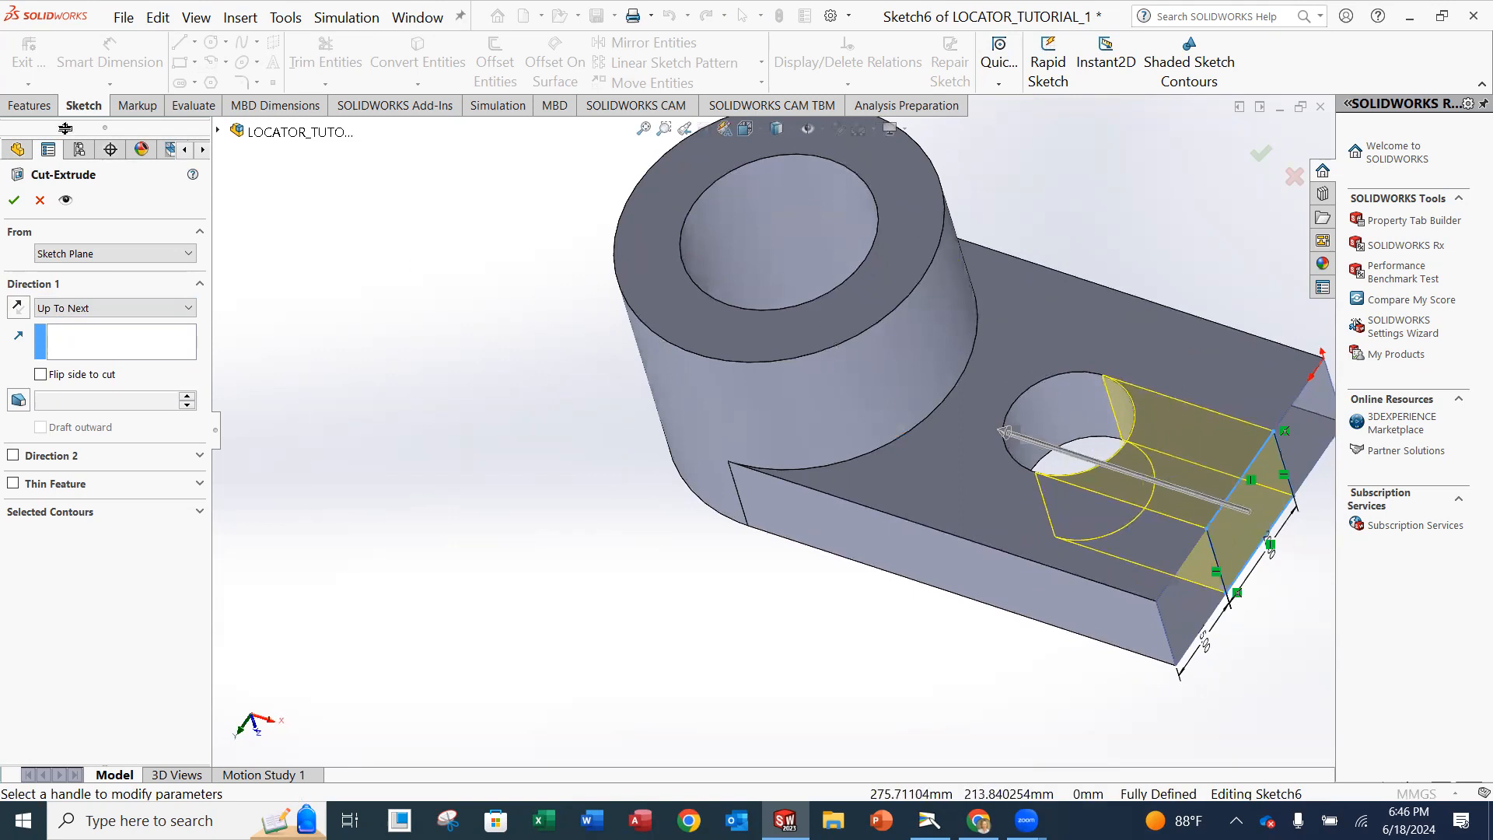
pyautogui.click(14, 201)
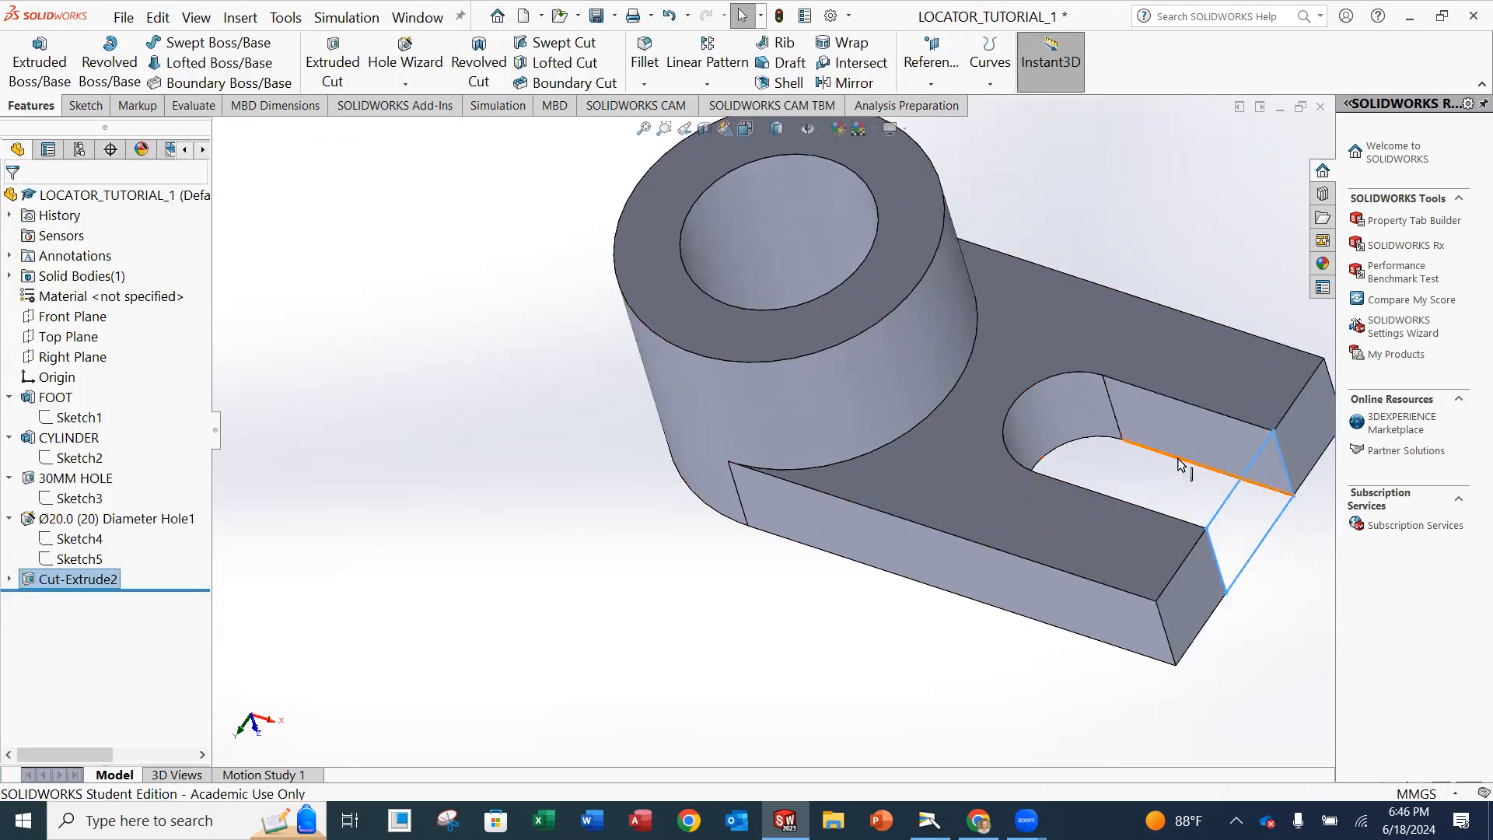
# - Rename the new extruded cut feature as END CUT and expand it in the feature tree
pyautogui.moveTo(830, 605); pyautogui.dragTo(810, 561, button='middle')
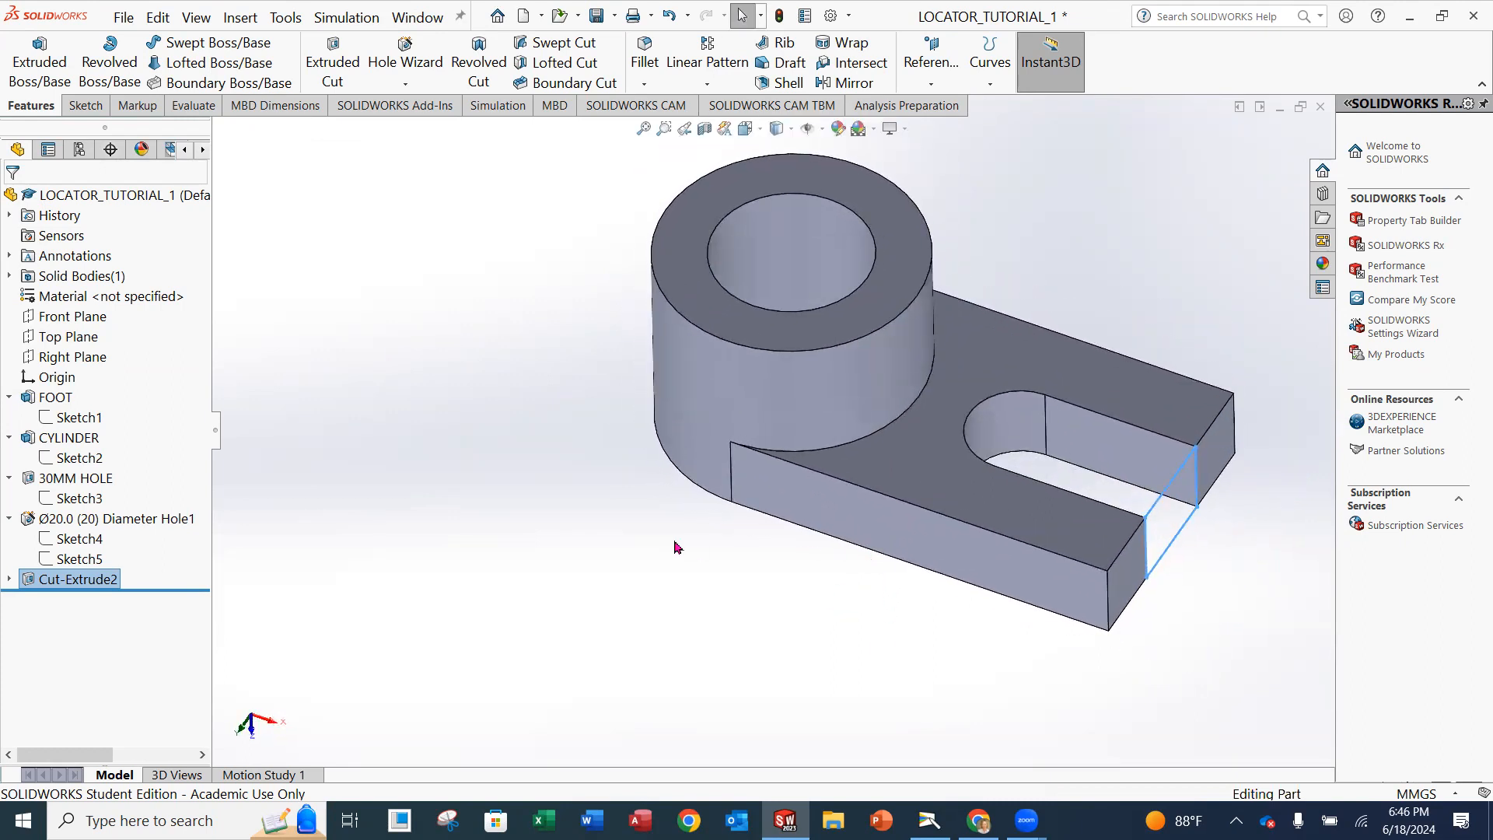
pyautogui.click(70, 581)
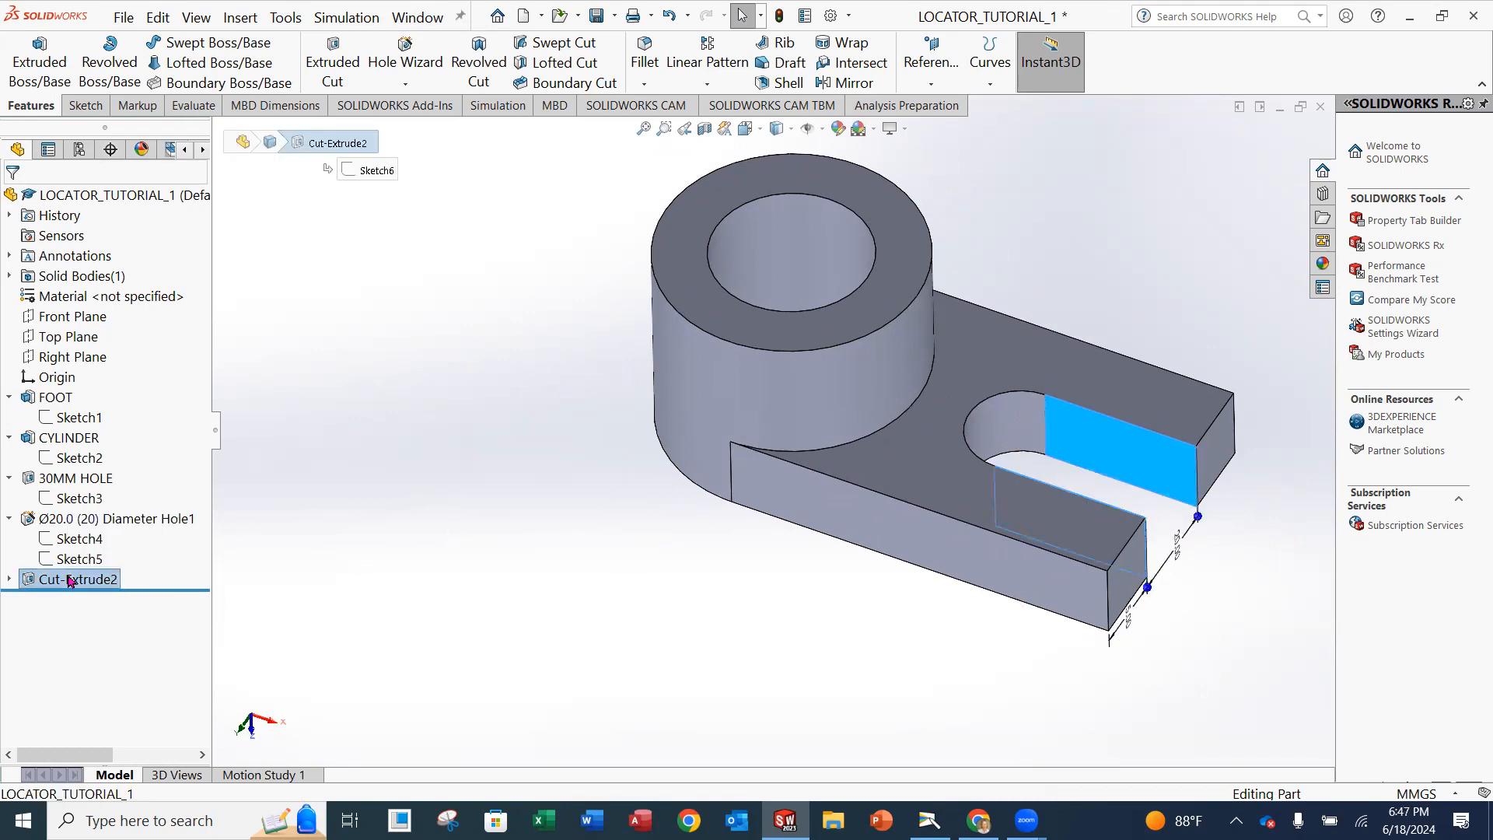
pyautogui.rightClick(69, 580)
pyautogui.click(166, 785)
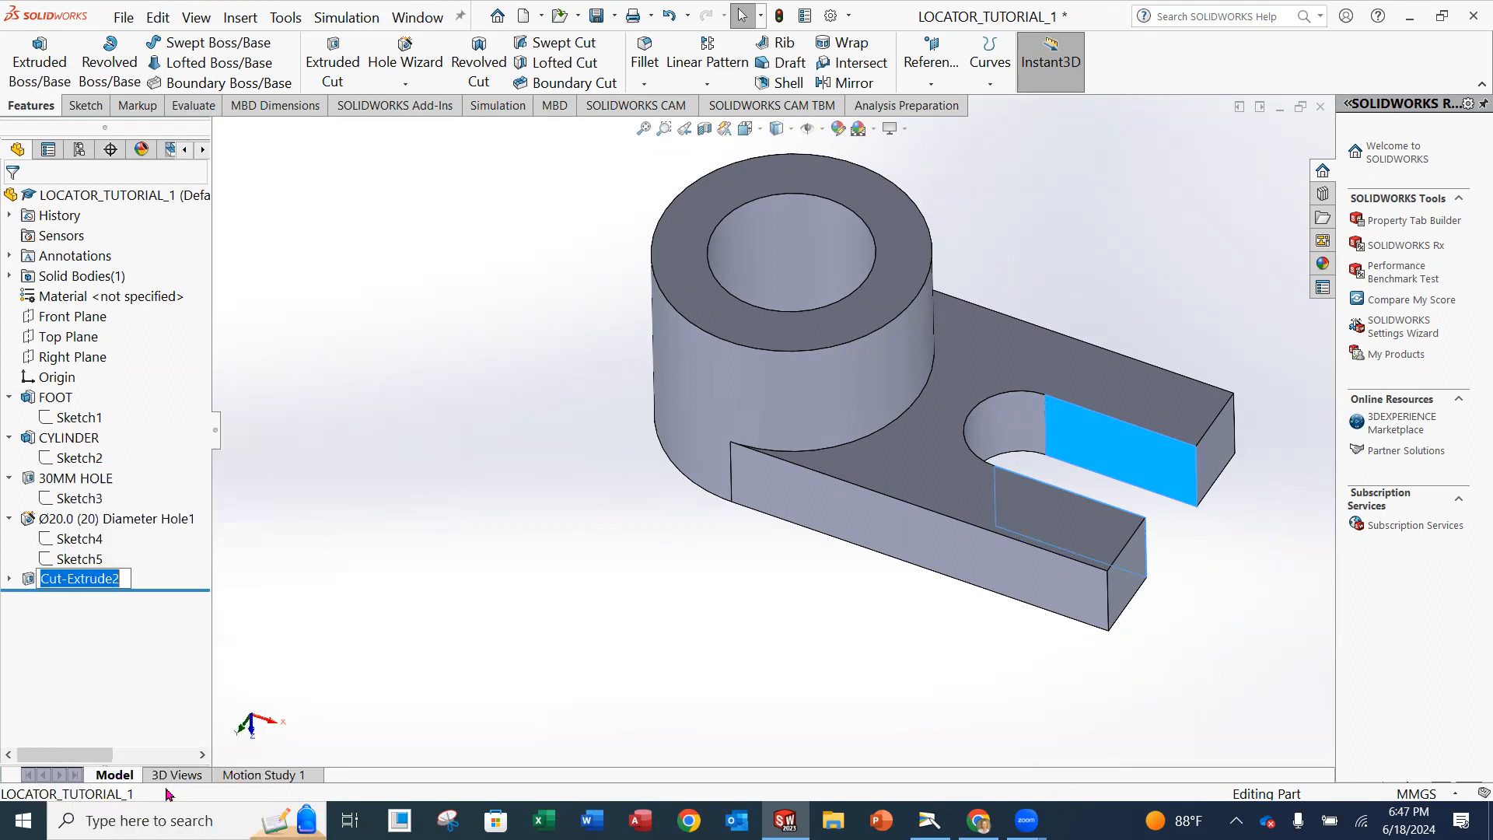
pyautogui.write('END CUT')
pyautogui.press('Return')
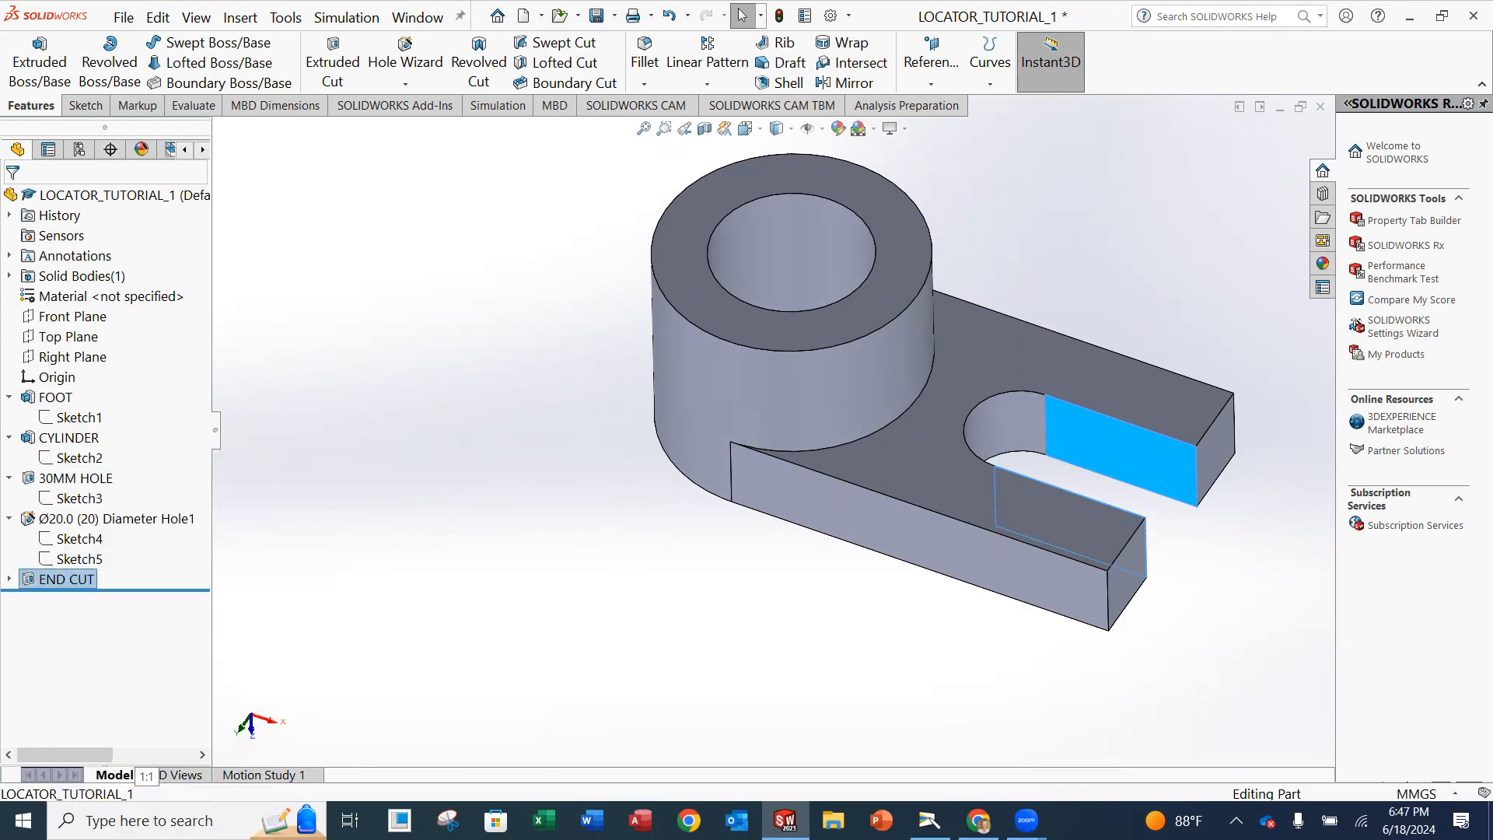
pyautogui.click(9, 580)
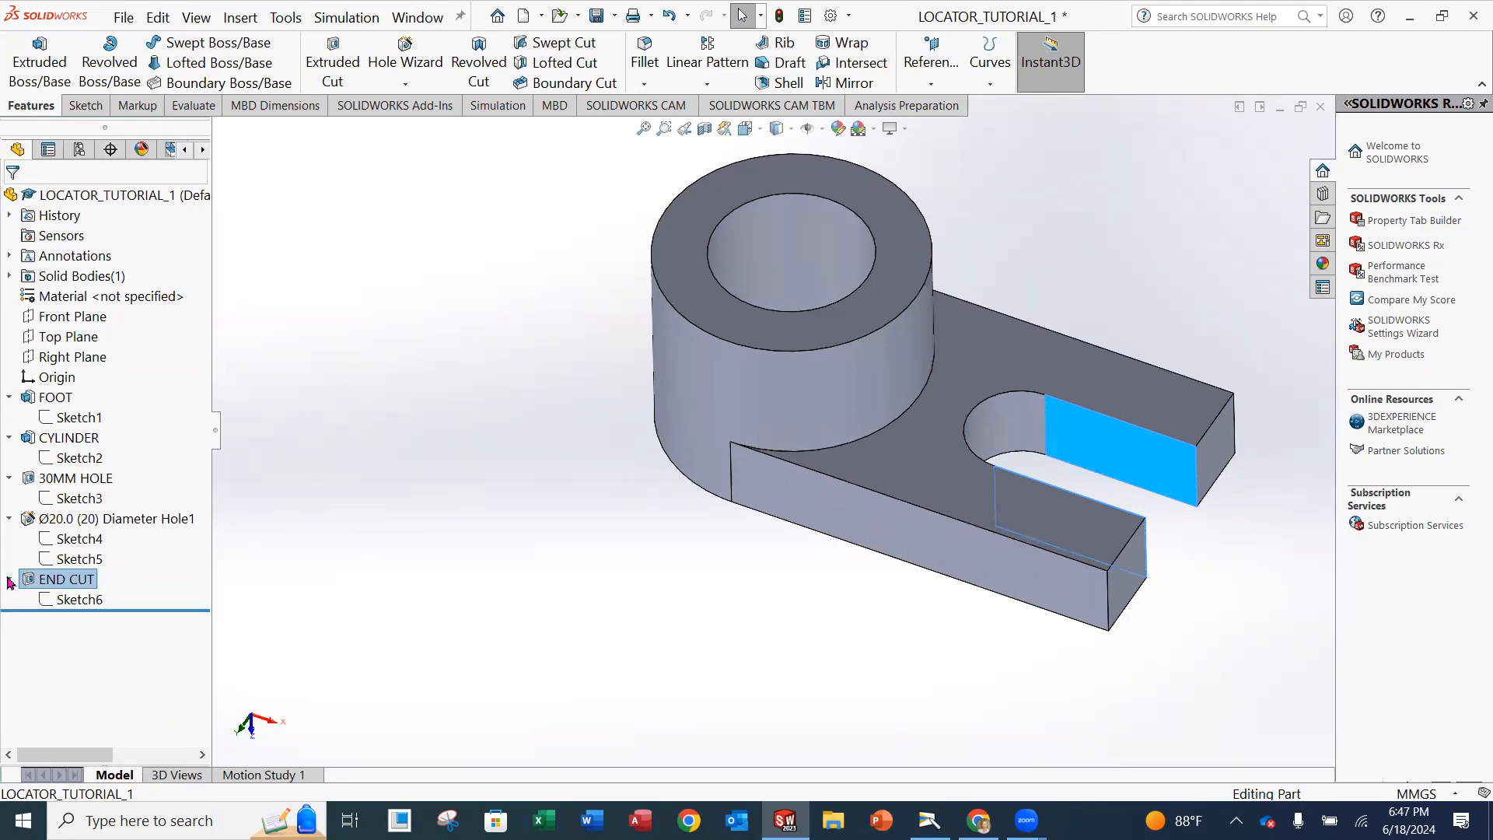
# - Deselect the END CUT feature and save the part under its existing name
pyautogui.click(362, 589)
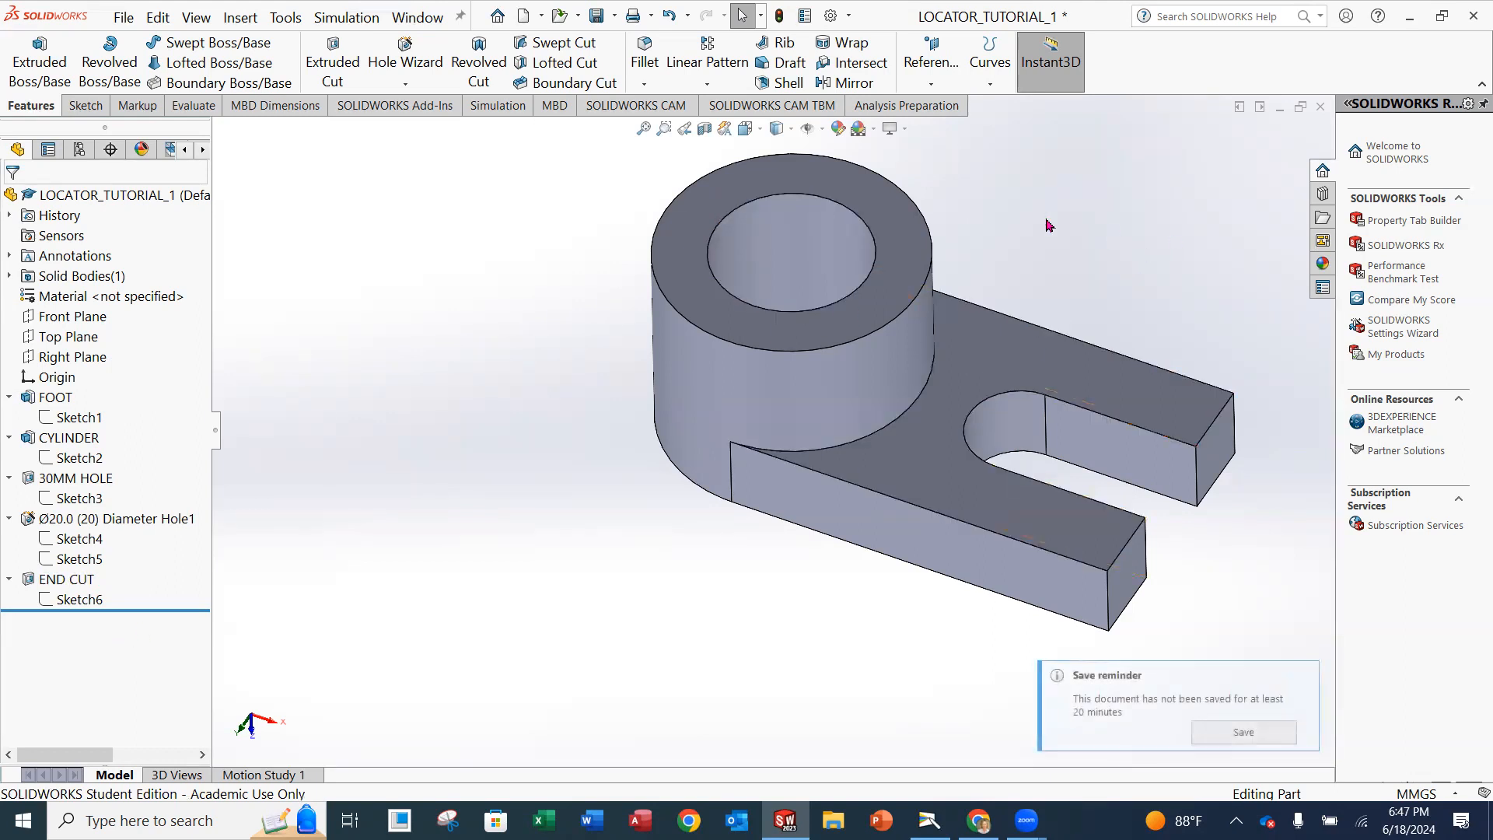
pyautogui.click(123, 17)
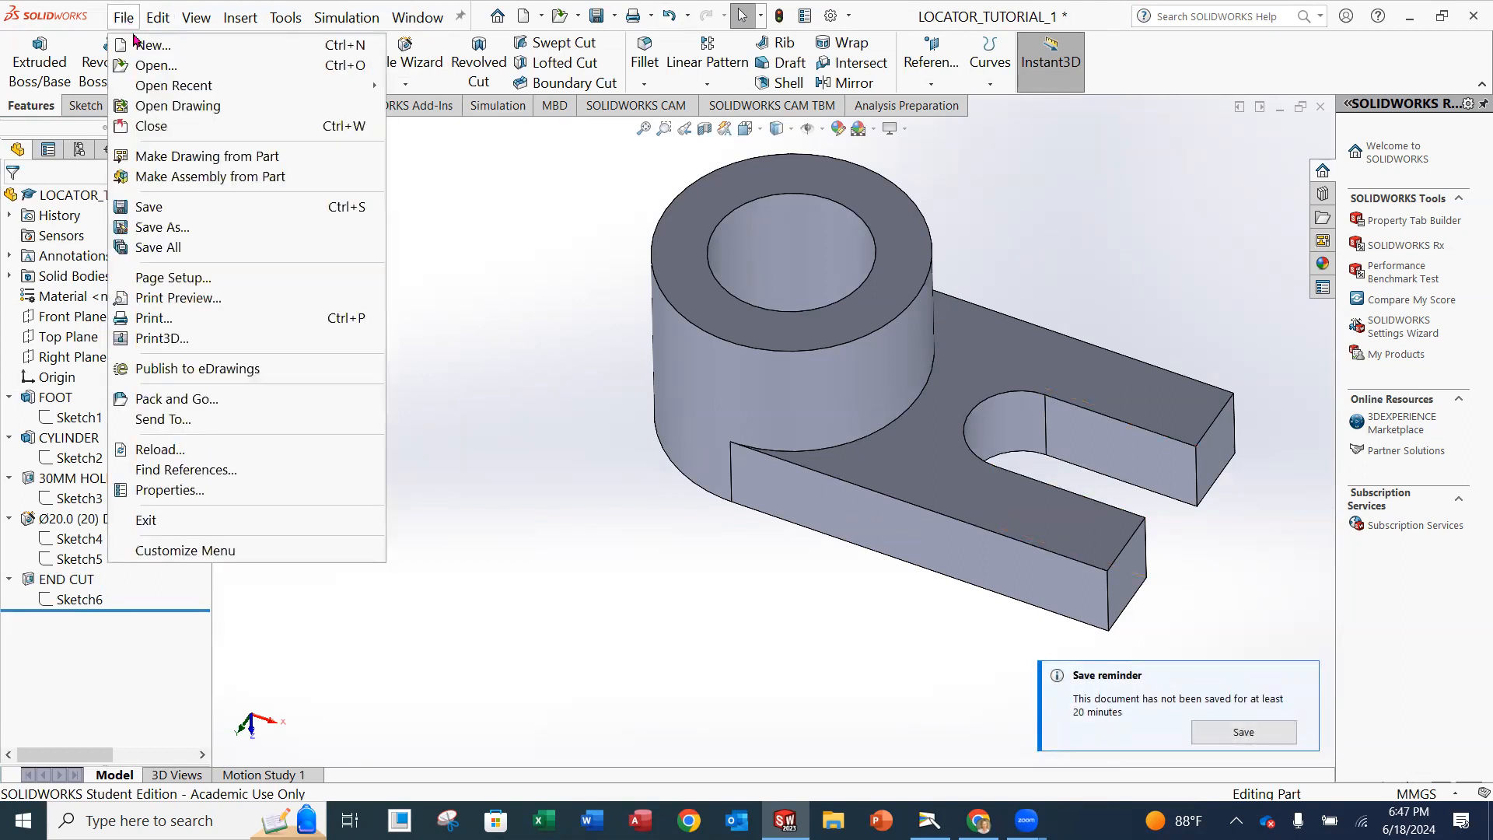
pyautogui.click(147, 209)
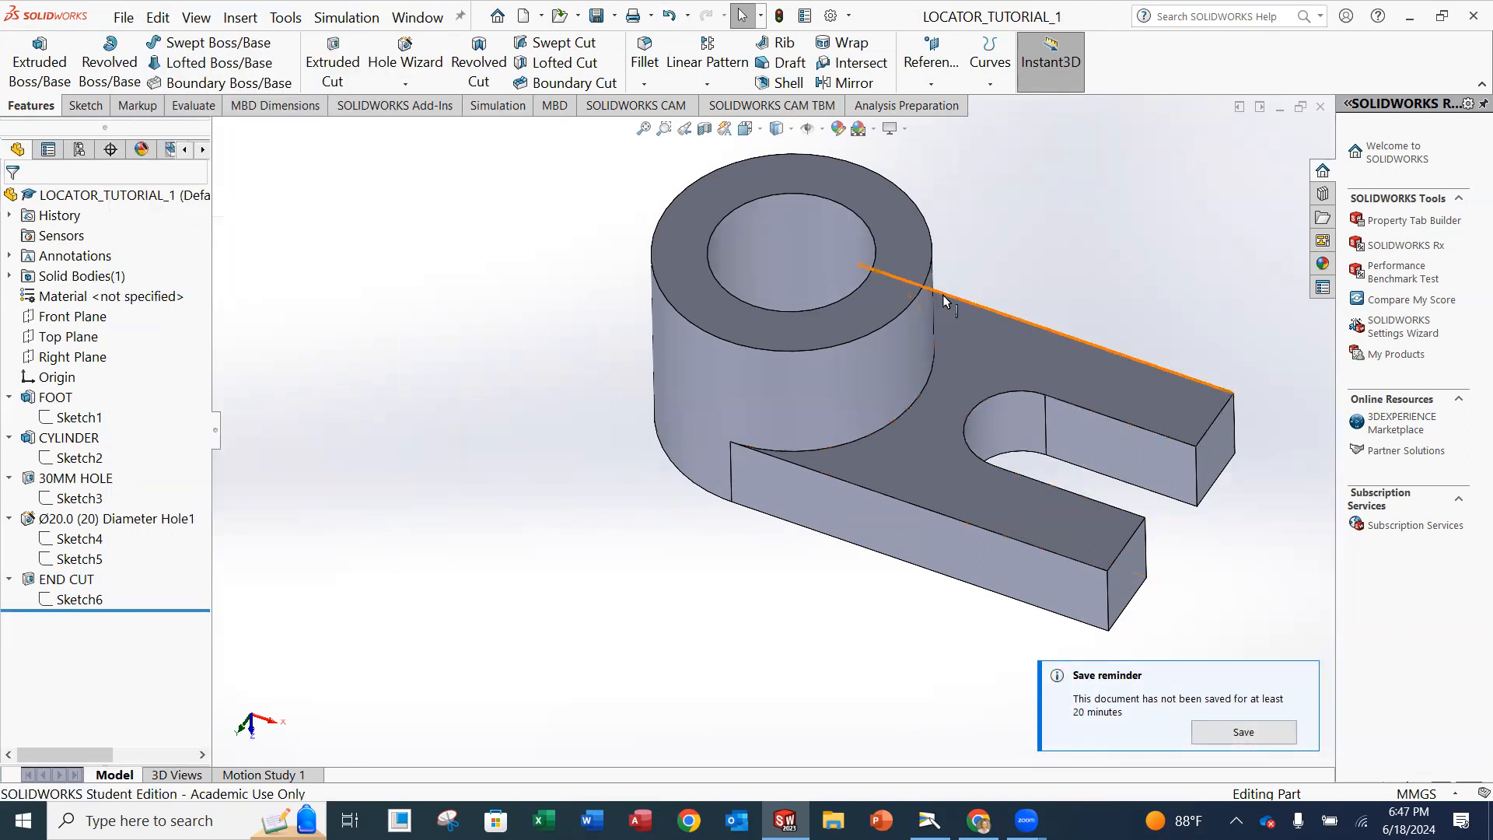
# - Tilt the part so the slot and 30 mm hole show clearly, and capture a rectangular screen snip of the feature tree and model
pyautogui.keyDown('ctrl'); pyautogui.moveTo(996, 286); pyautogui.dragTo(754, 322, button='middle'); pyautogui.keyUp('ctrl')
pyautogui.moveTo(741, 294); pyautogui.dragTo(697, 347, button='middle')
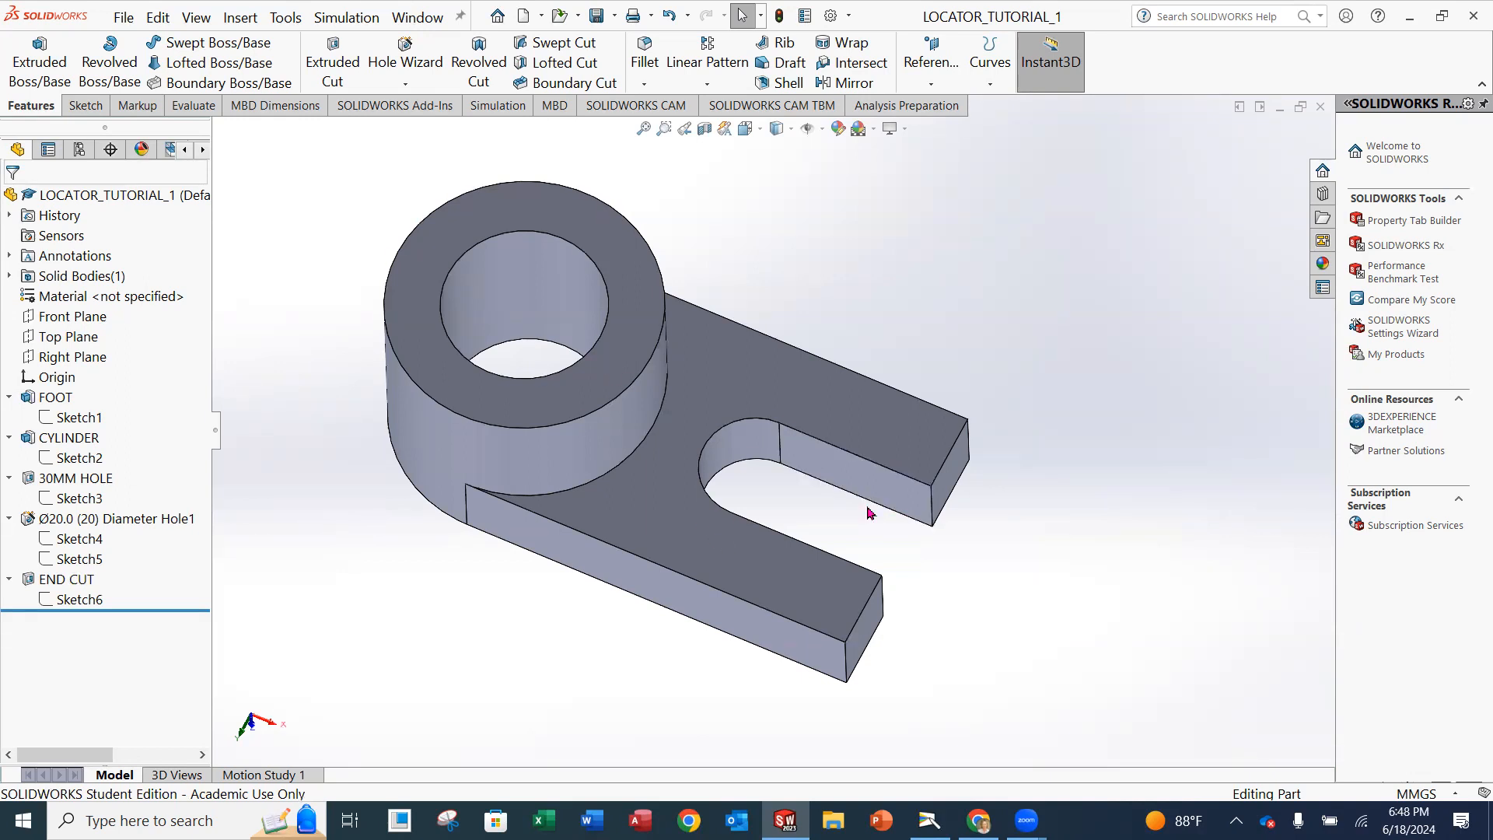
pyautogui.press('super+shift+s')
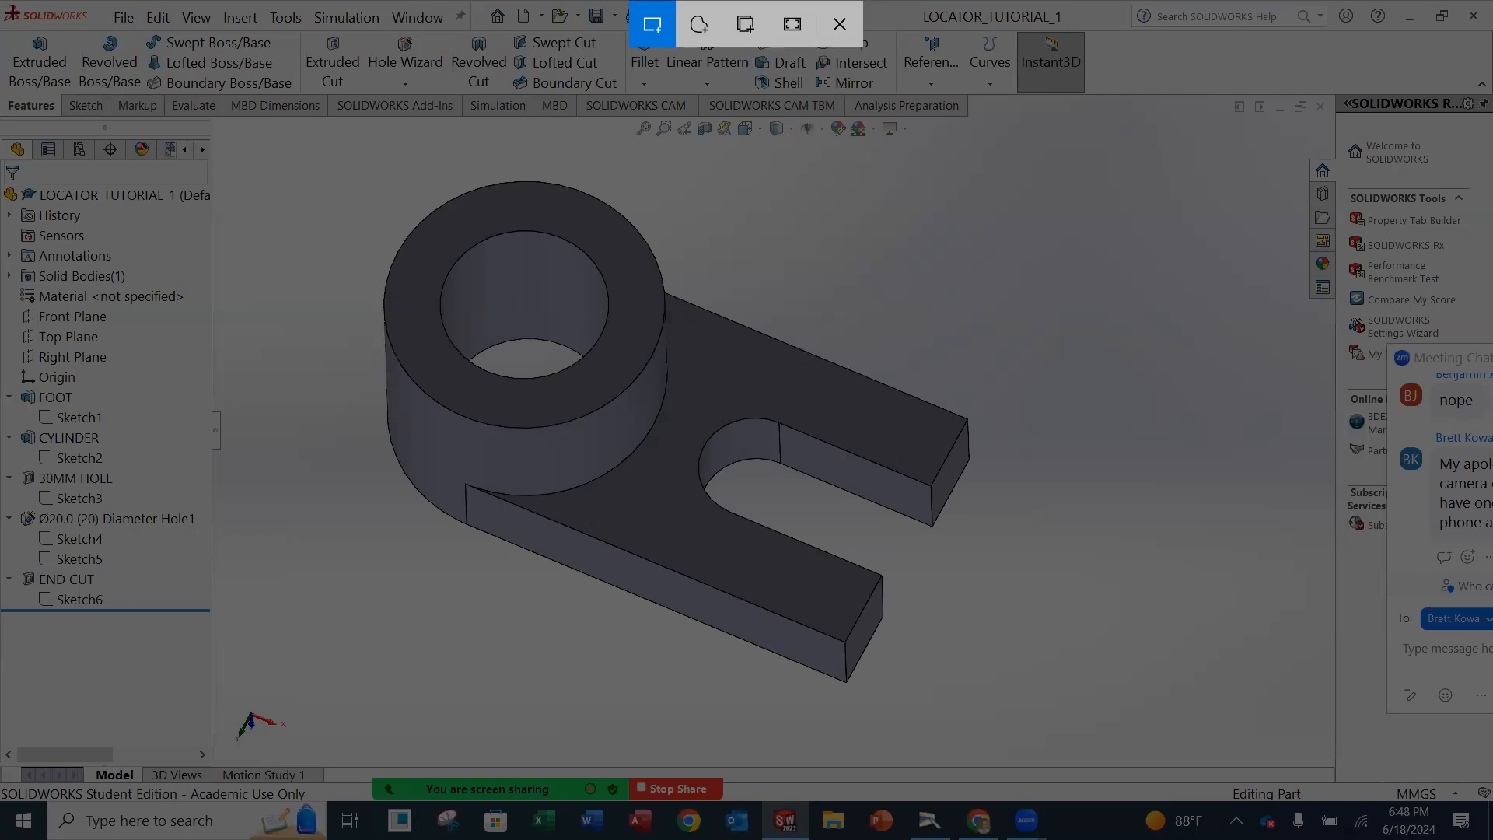
pyautogui.moveTo(2, 3); pyautogui.dragTo(1070, 690)
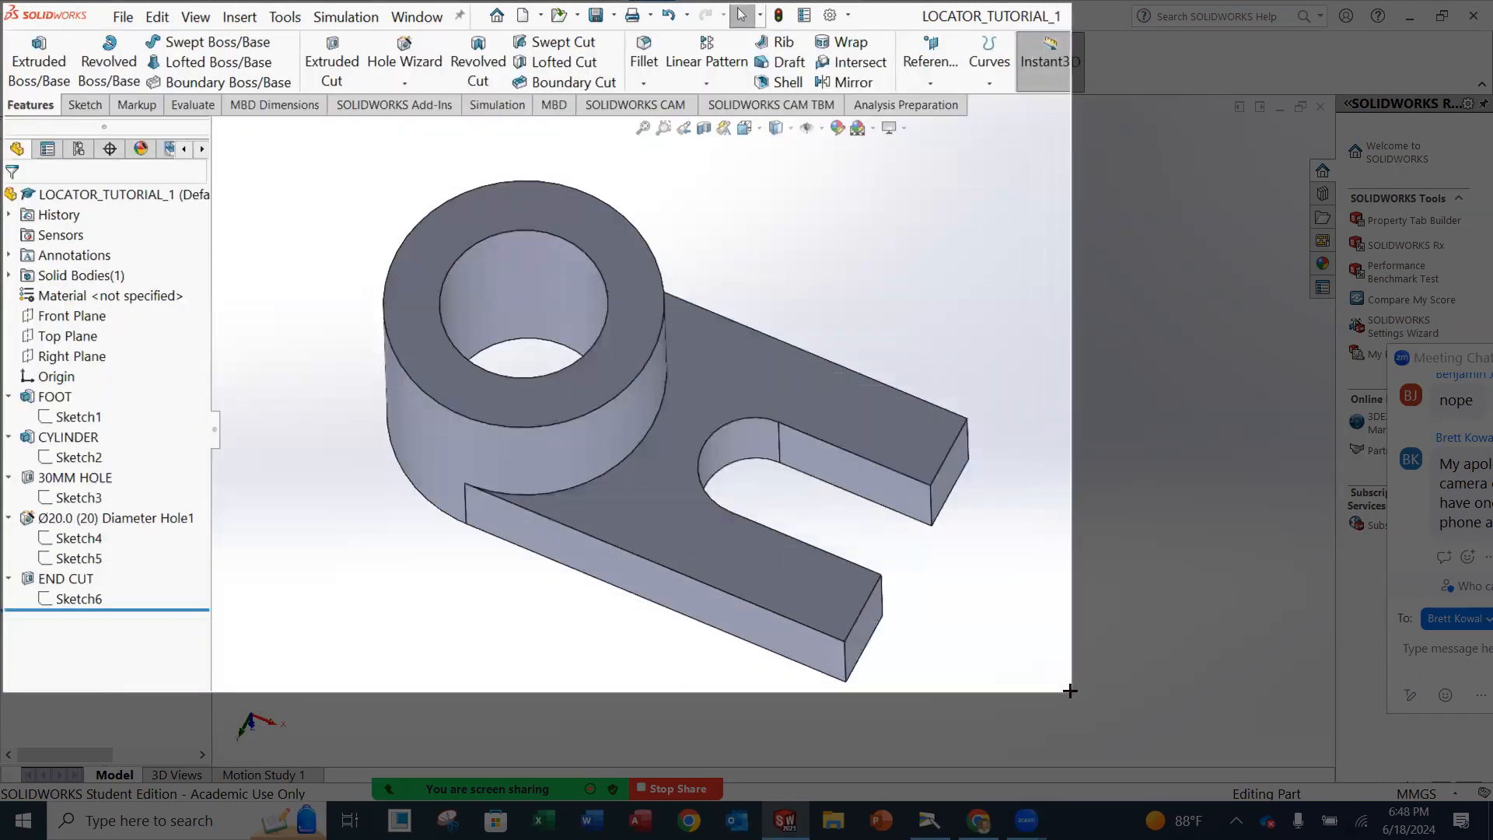
pyautogui.moveTo(1070, 691); pyautogui.dragTo(1072, 690)
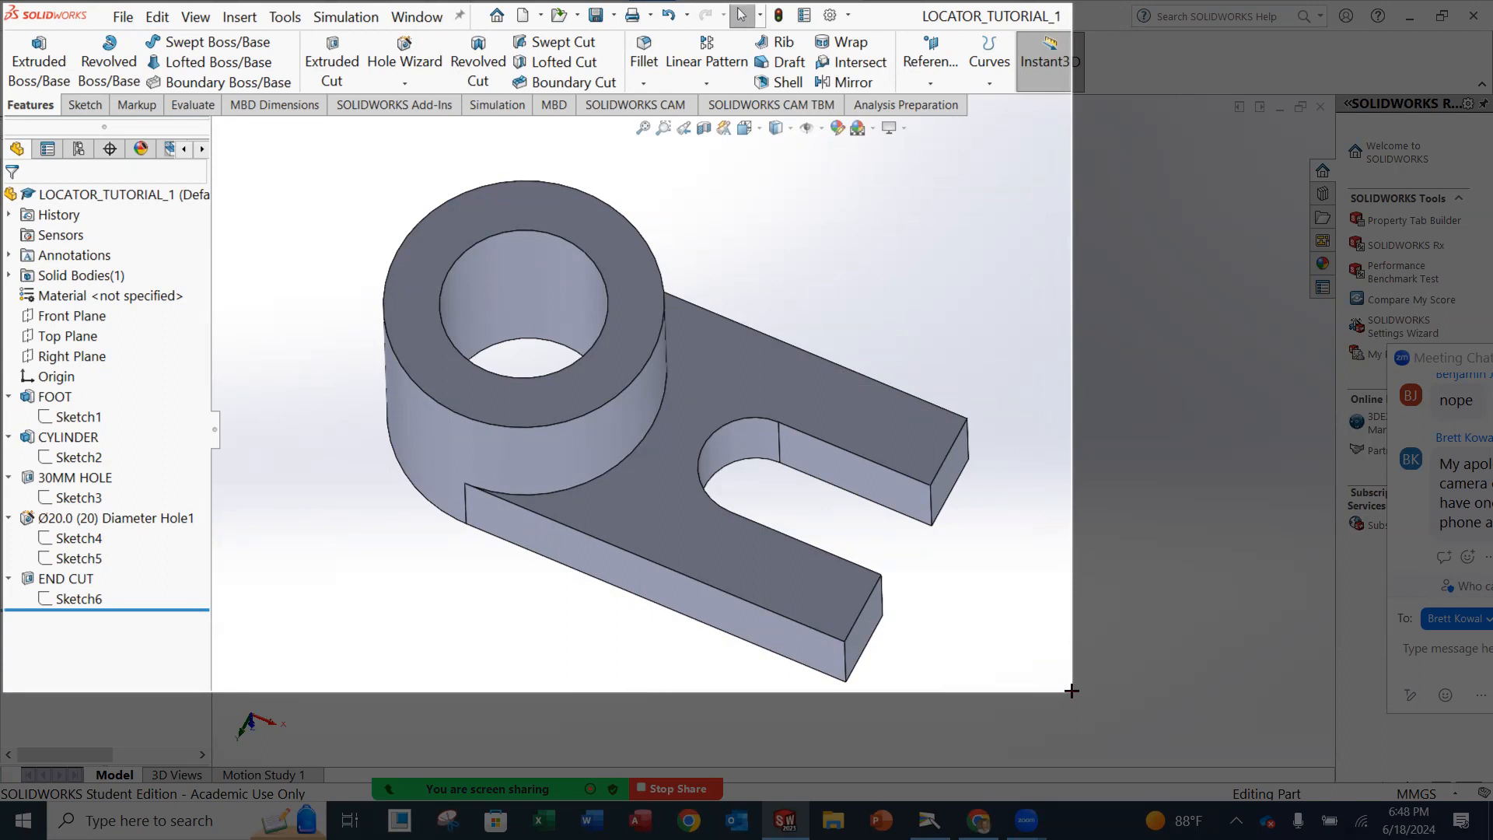
pyautogui.moveTo(1072, 691); pyautogui.dragTo(1072, 690)
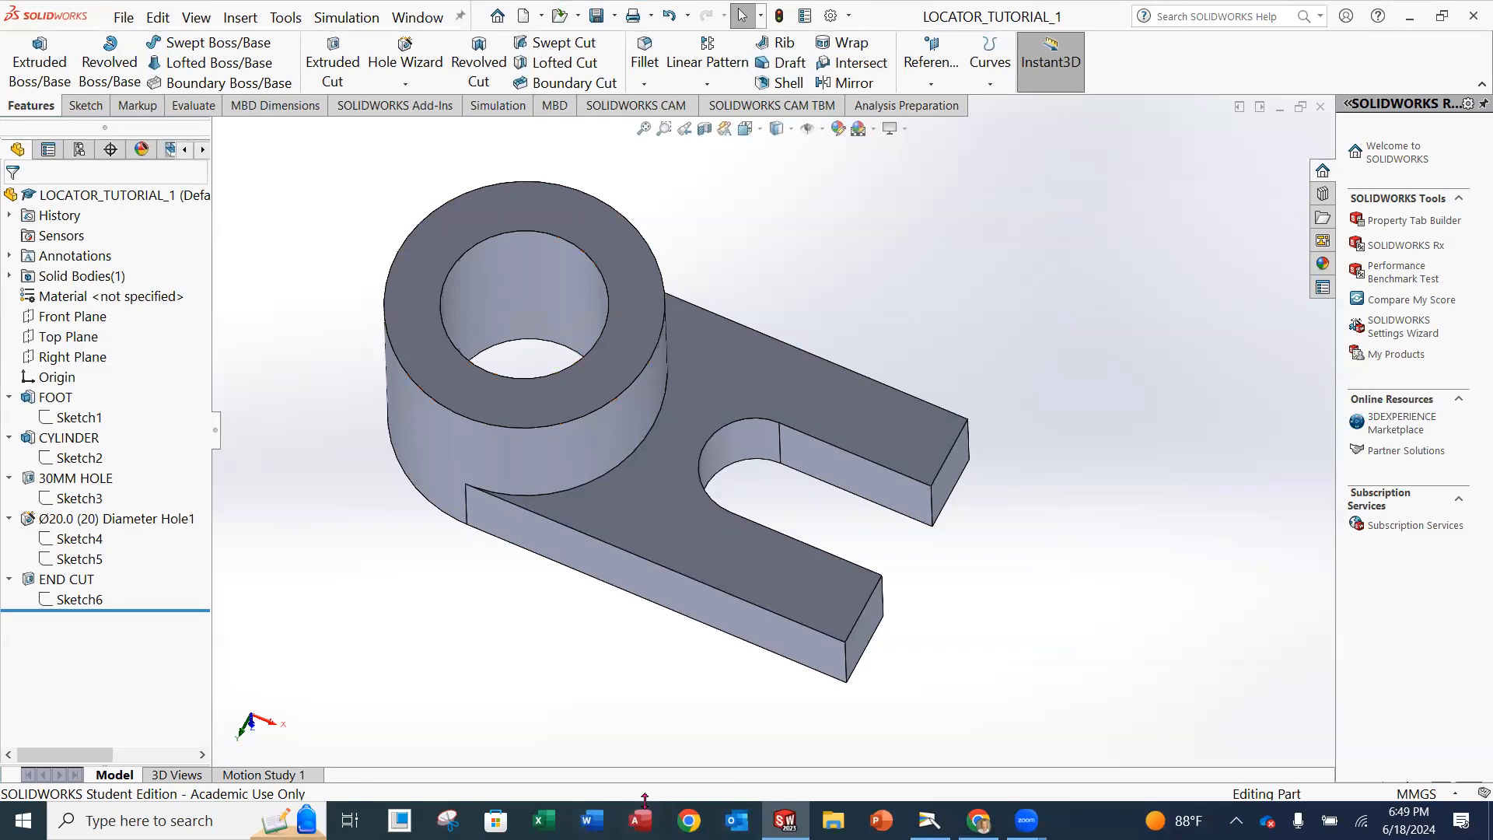
# - Switch to Word and paste the captured model screenshot into the blank document
pyautogui.click(592, 820)
pyautogui.click(322, 306)
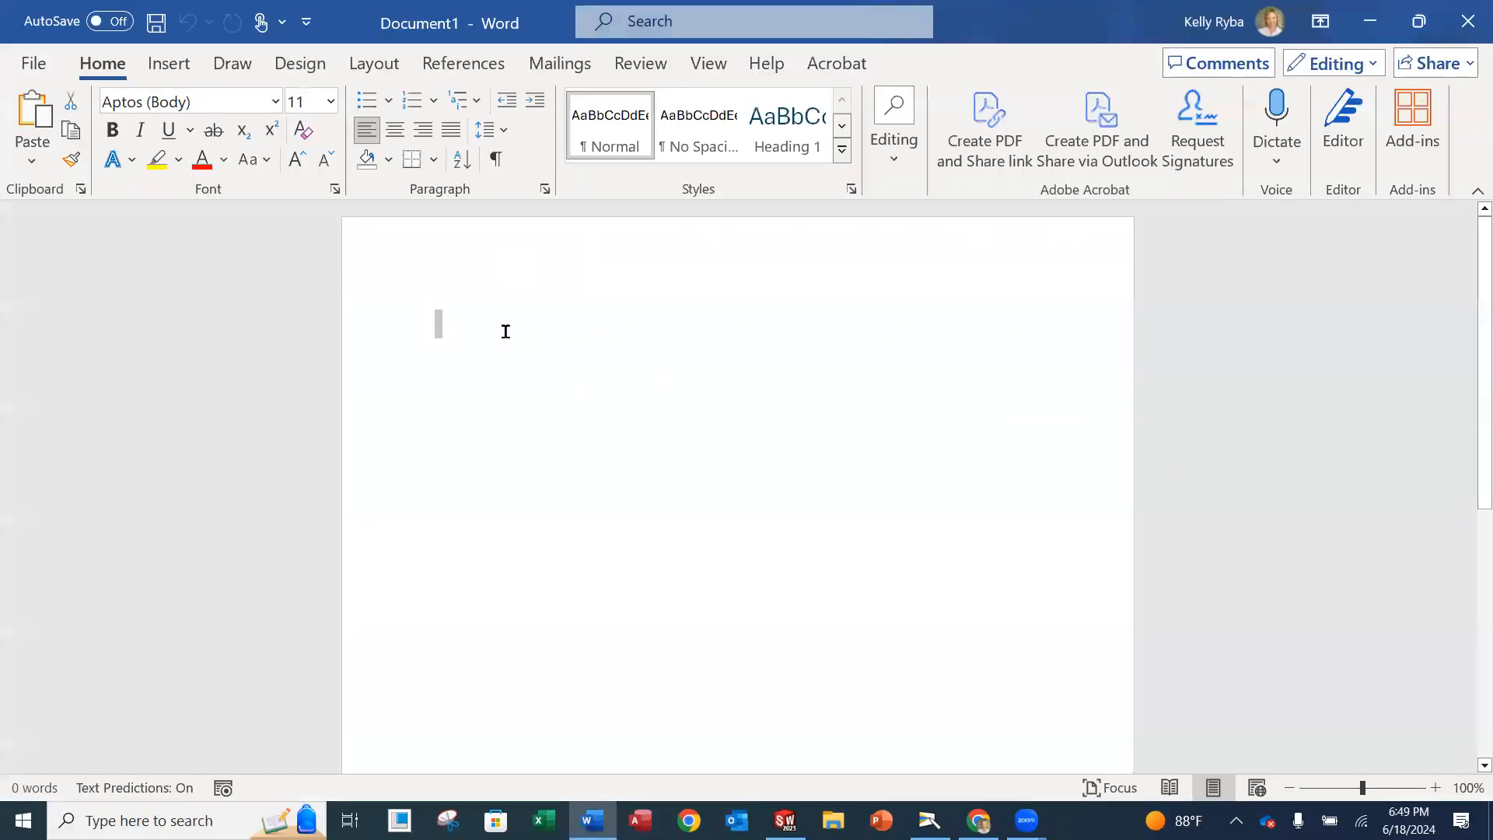
pyautogui.hotkey('ctrl', 'v')
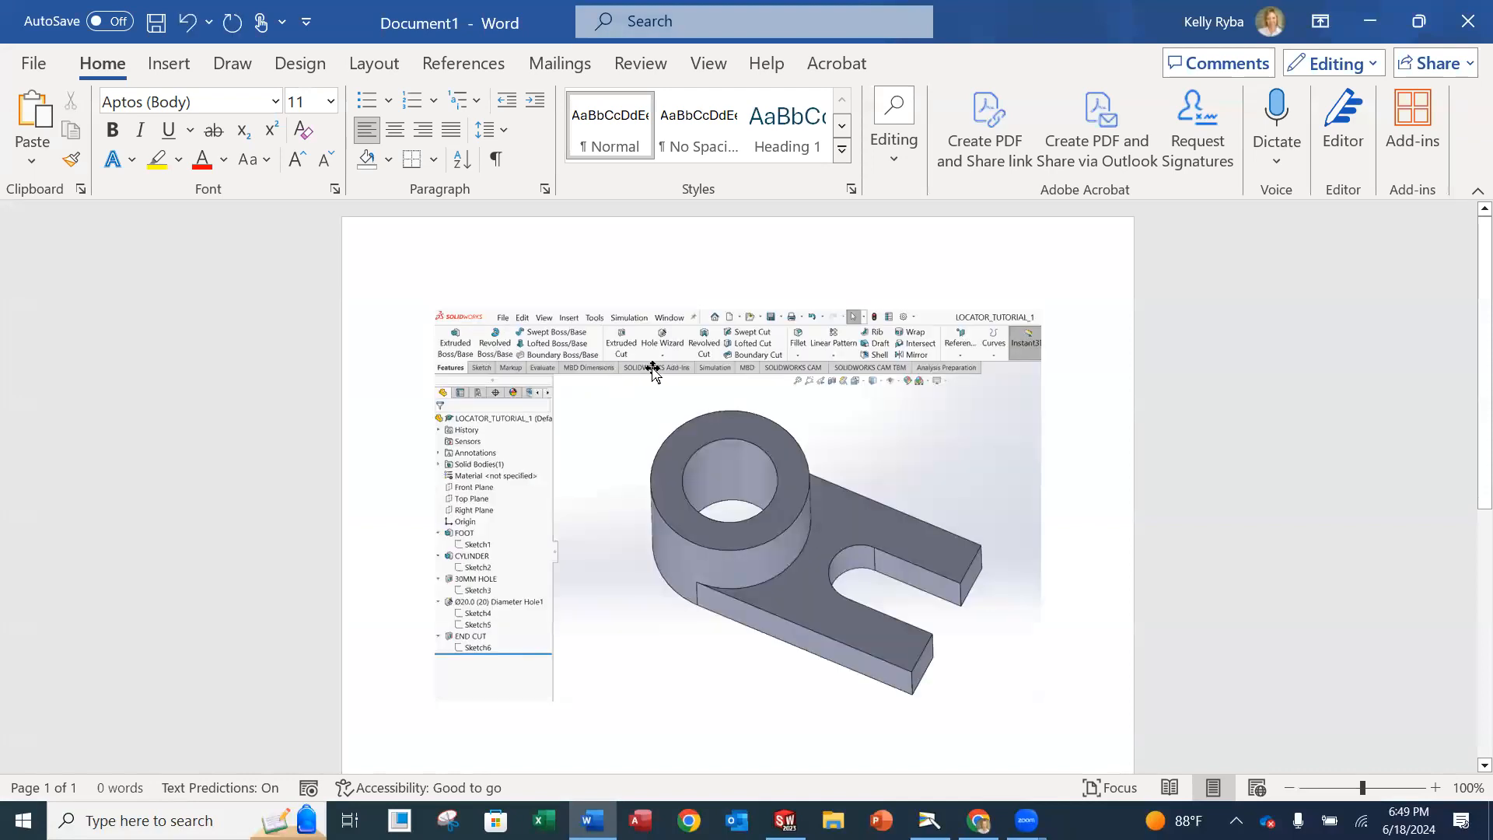
pyautogui.scroll(-2, 852, 476)
pyautogui.scroll(1, 850, 477)
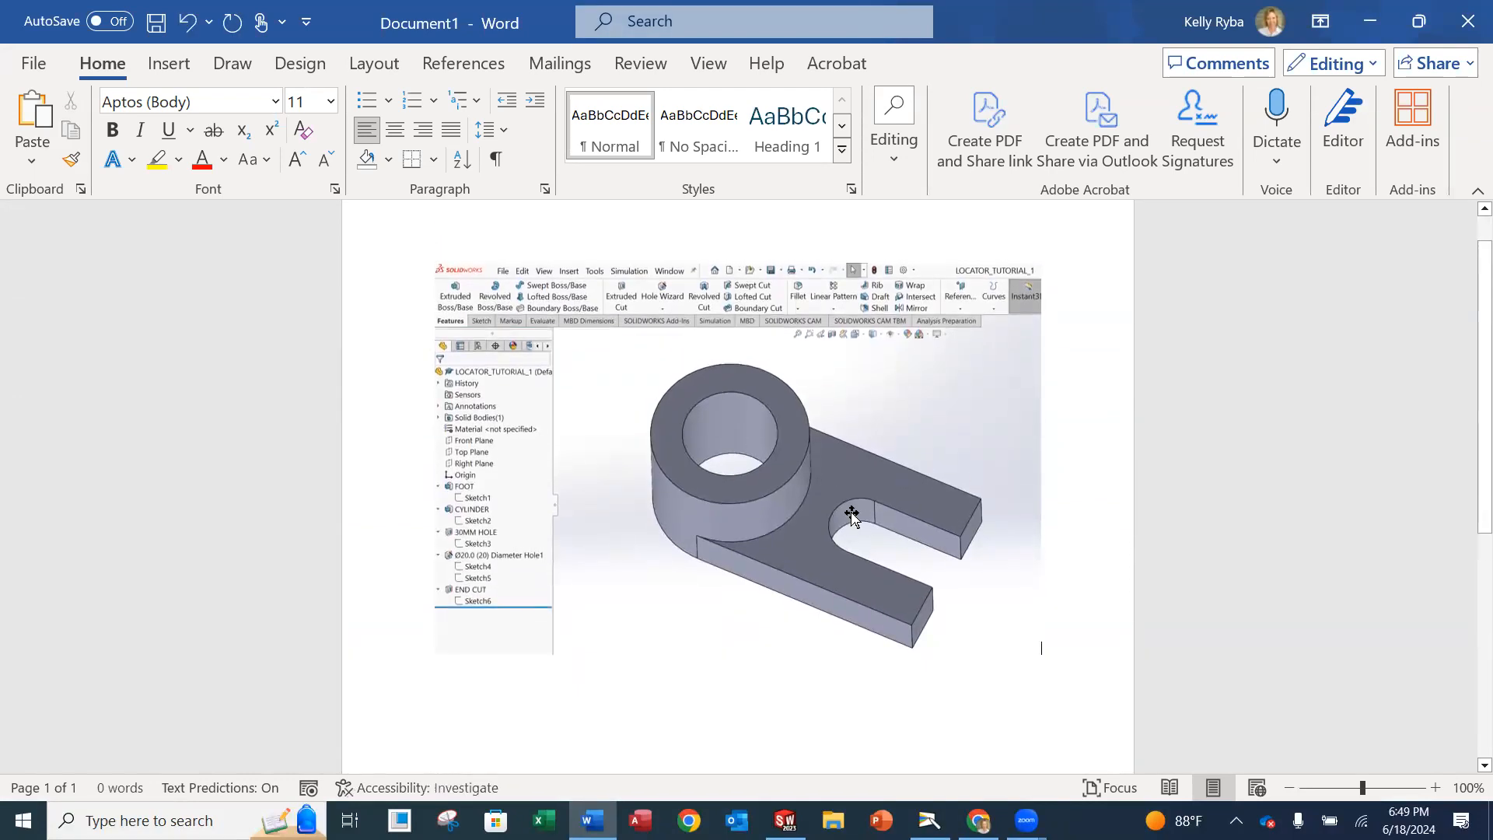
pyautogui.rightClick(793, 439)
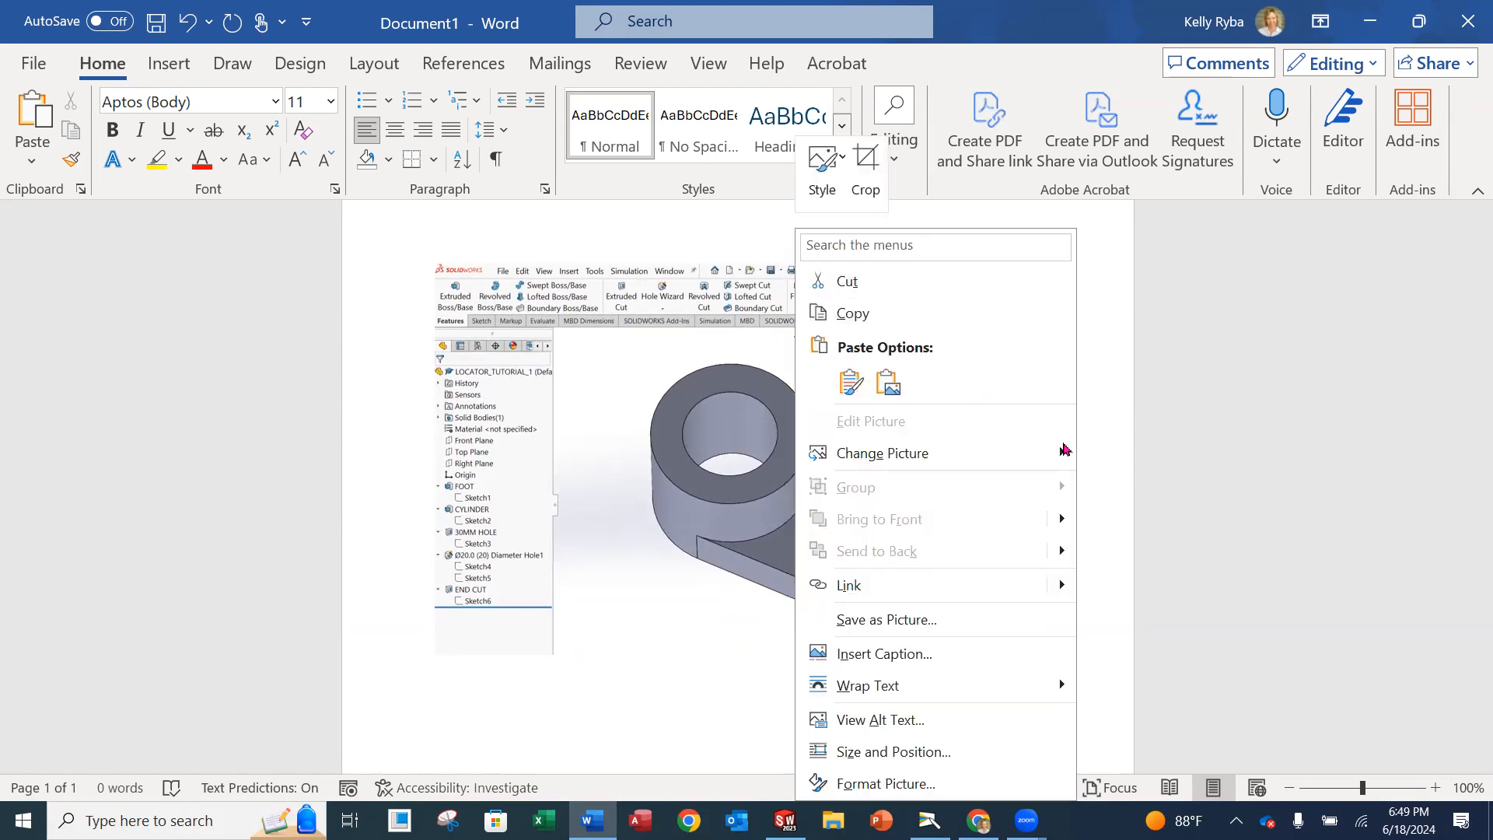
pyautogui.click(1184, 479)
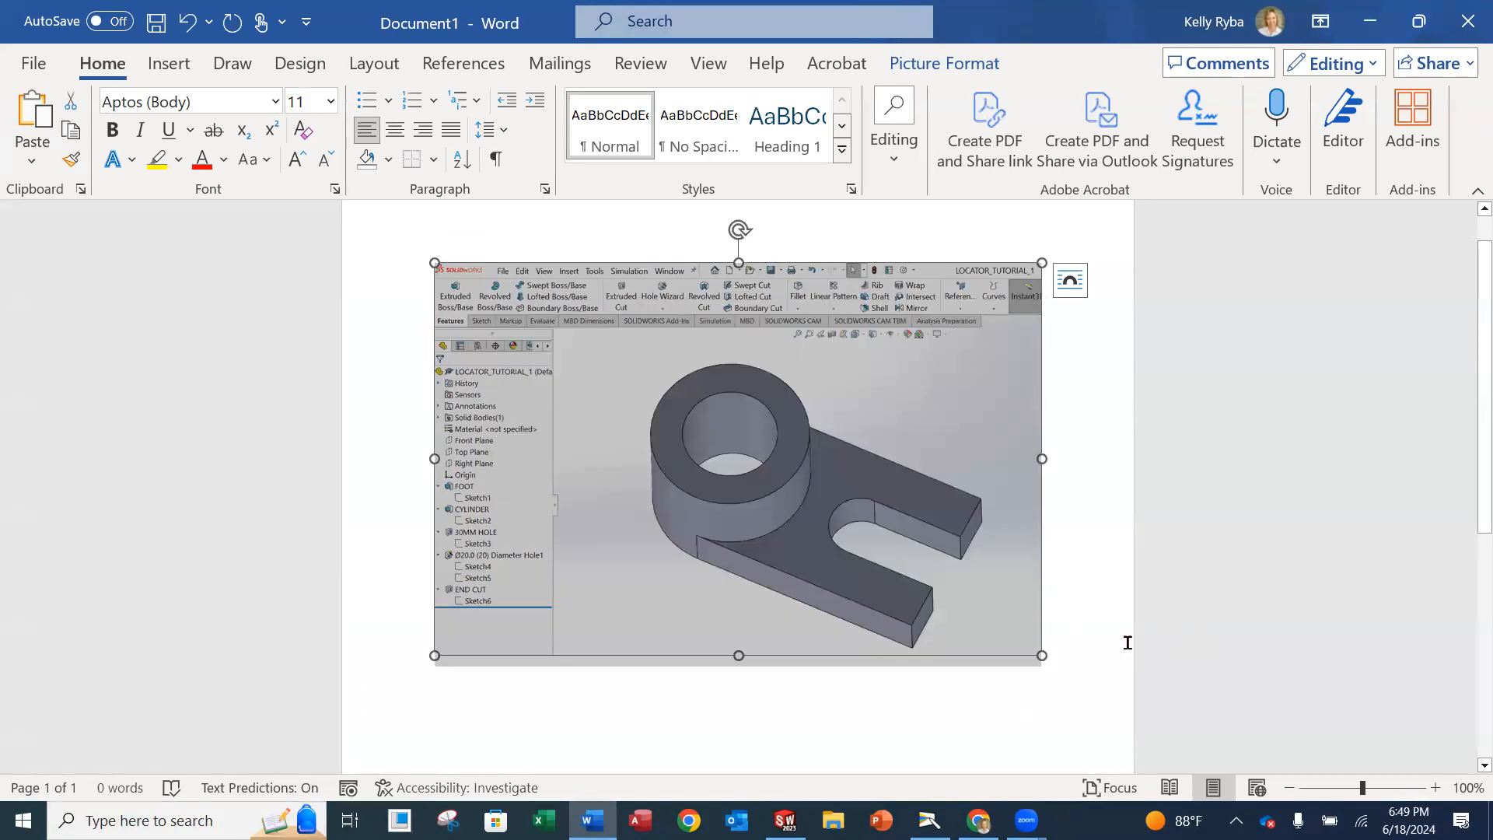
pyautogui.click(1128, 643)
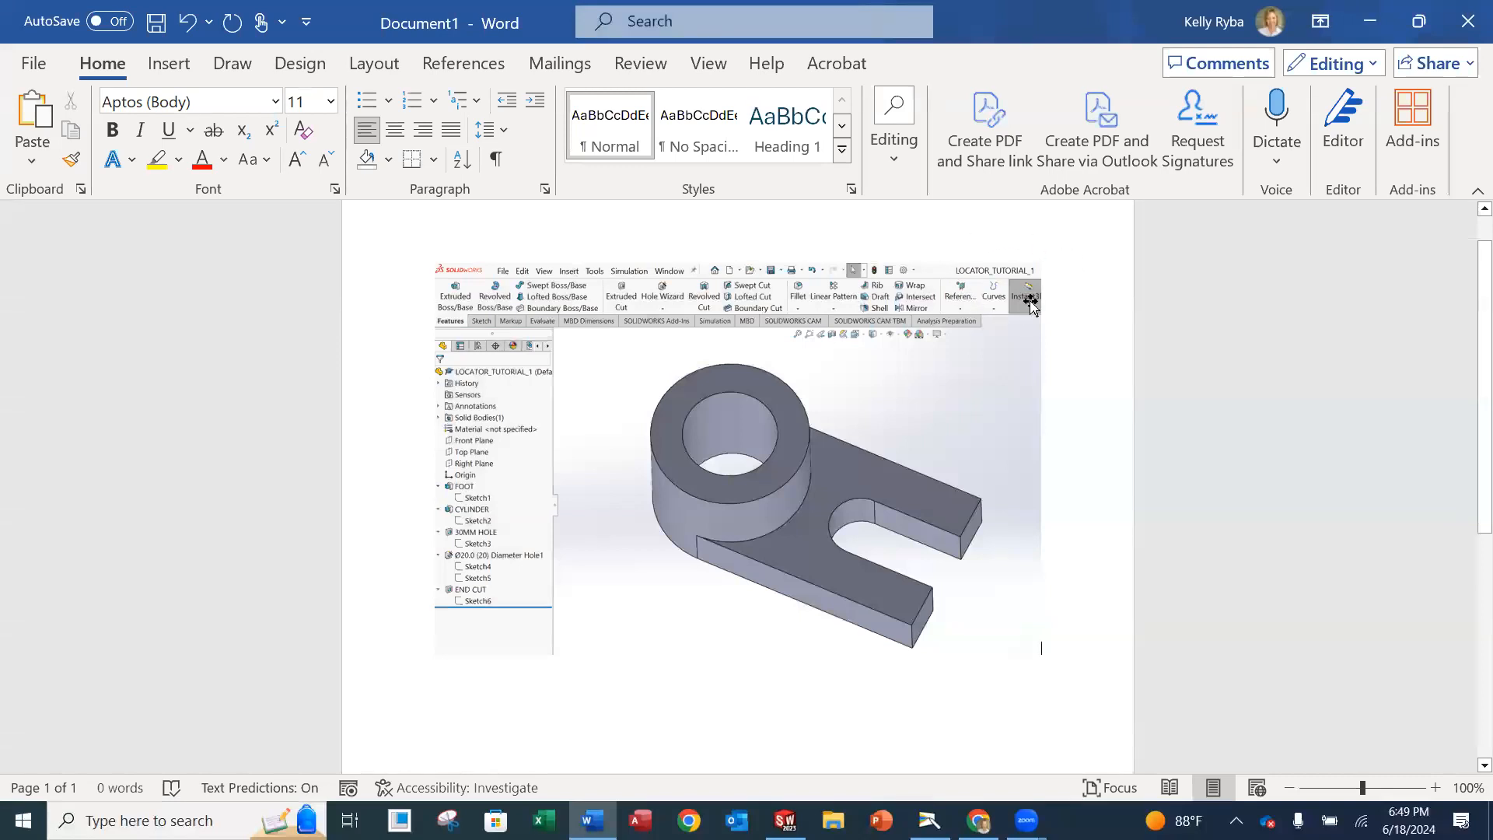
# - Start saving the document under a new name and browse from Mech Design Courses to the Module2 folder inside SolidWorks-forMachinists
pyautogui.click(31, 64)
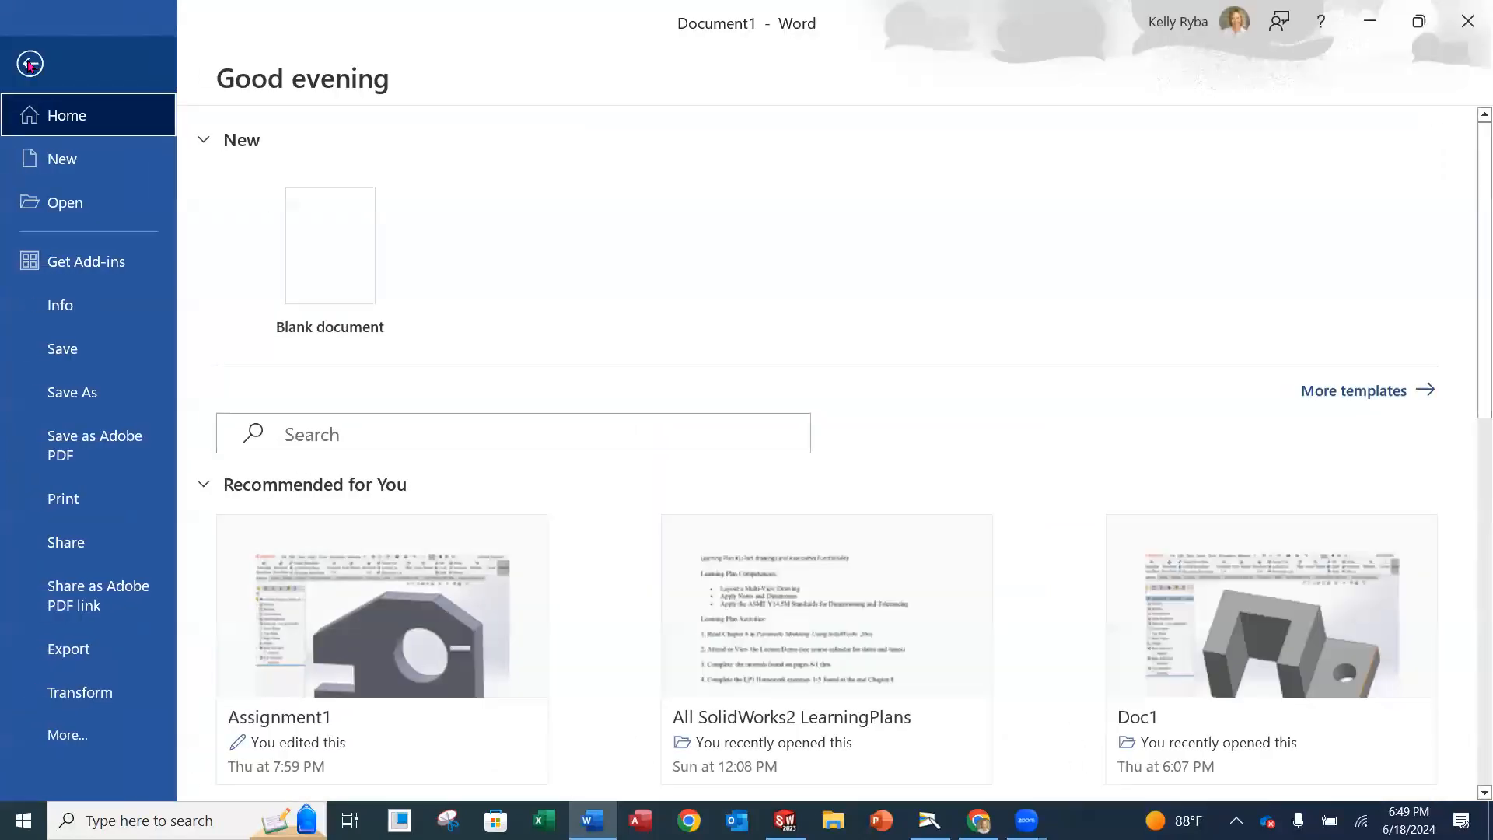
pyautogui.click(74, 393)
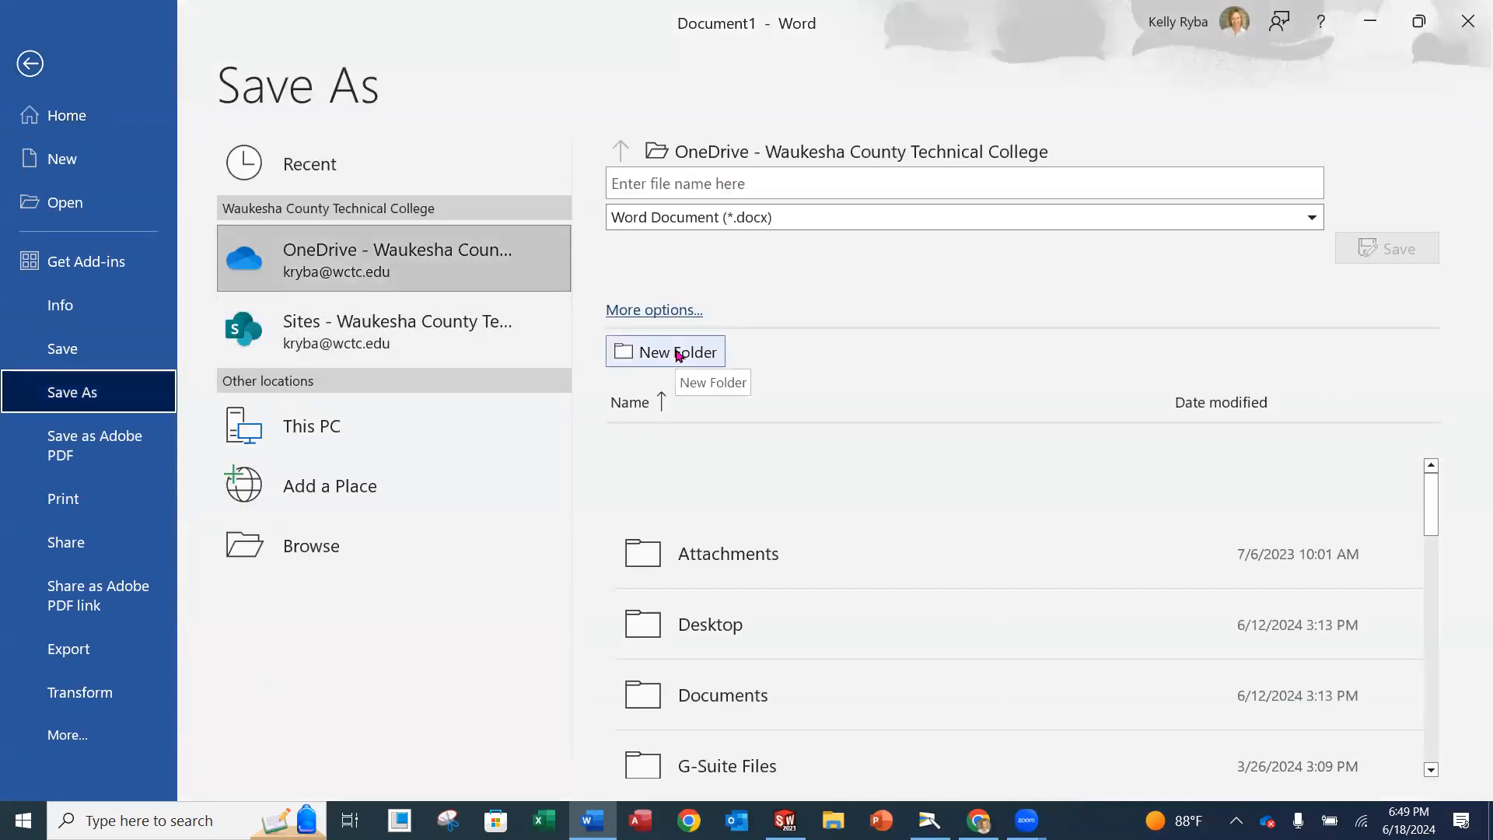
pyautogui.click(353, 560)
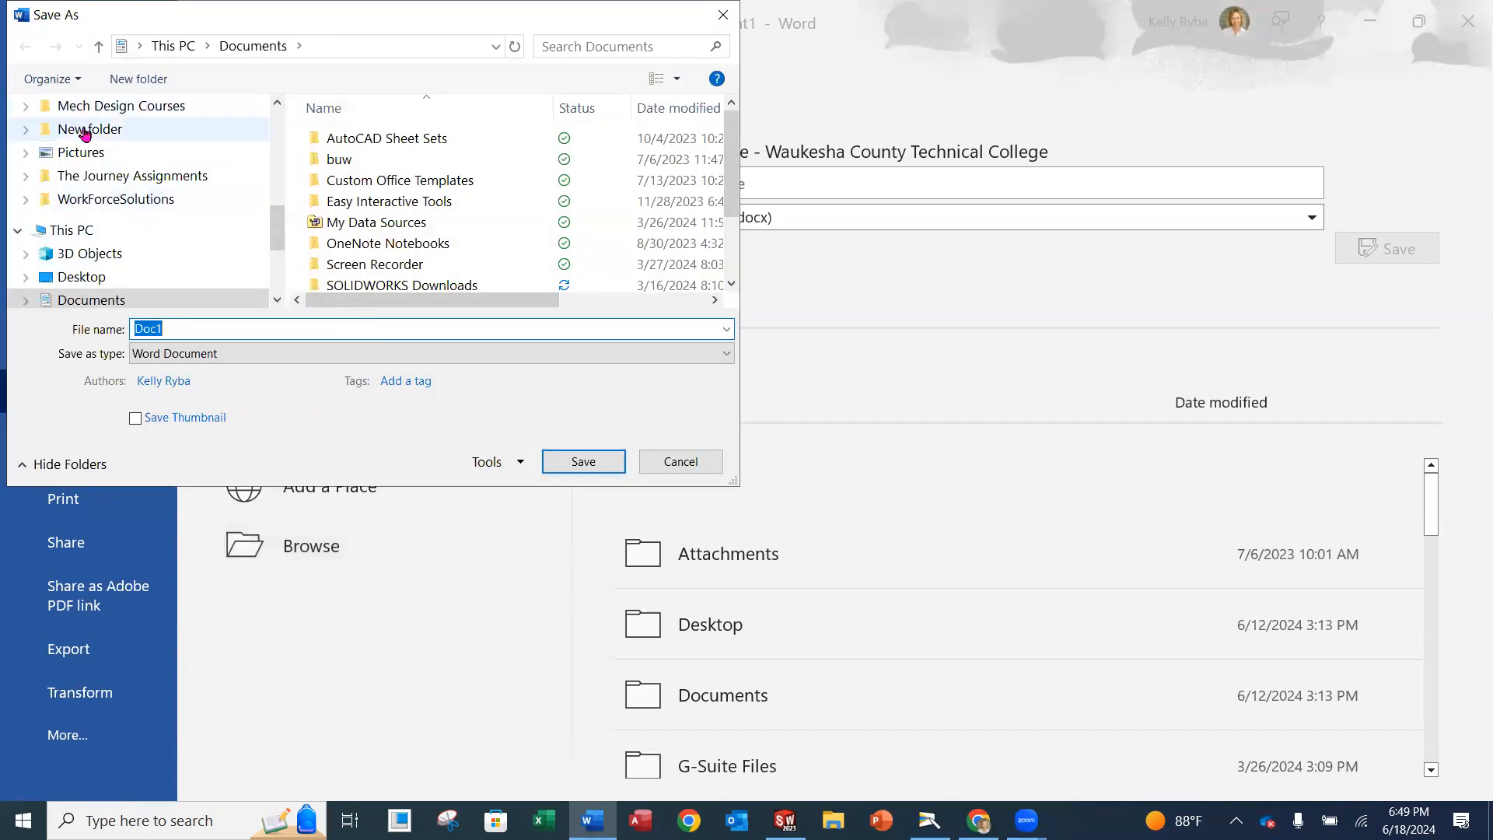
pyautogui.click(85, 109)
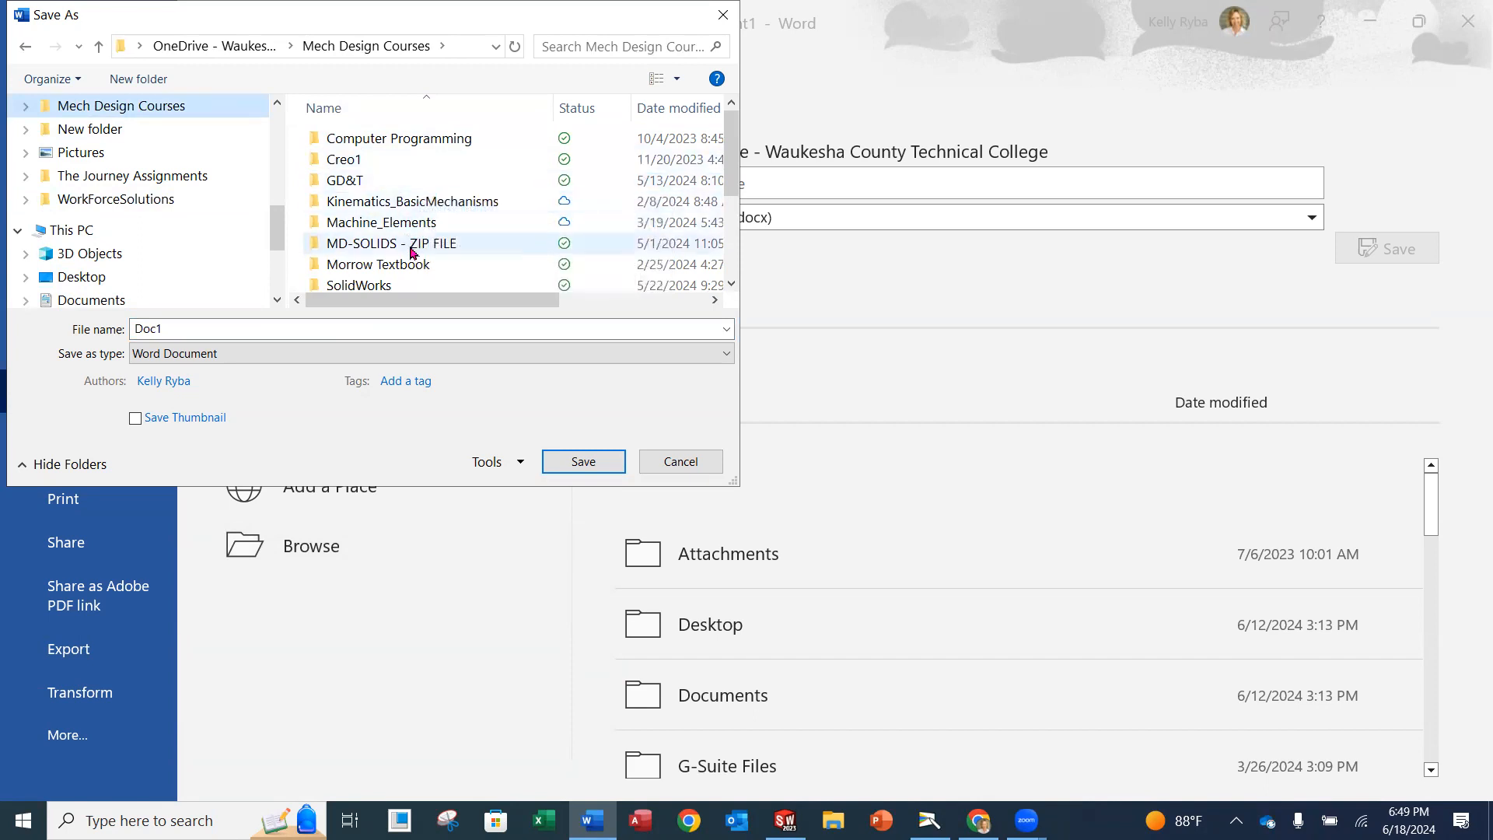
pyautogui.scroll(-1, 410, 241)
pyautogui.click(397, 260)
pyautogui.click(394, 283)
pyautogui.doubleClick(394, 284)
pyautogui.doubleClick(386, 177)
# - Save the Word document as Mod2PrProbsa in the Module2 folder and switch back to the Locator part in SOLIDWORKS
pyautogui.doubleClick(199, 333)
pyautogui.write('mOD')
pyautogui.press('BackSpace')
pyautogui.press('BackSpace')
pyautogui.press('BackSpace')
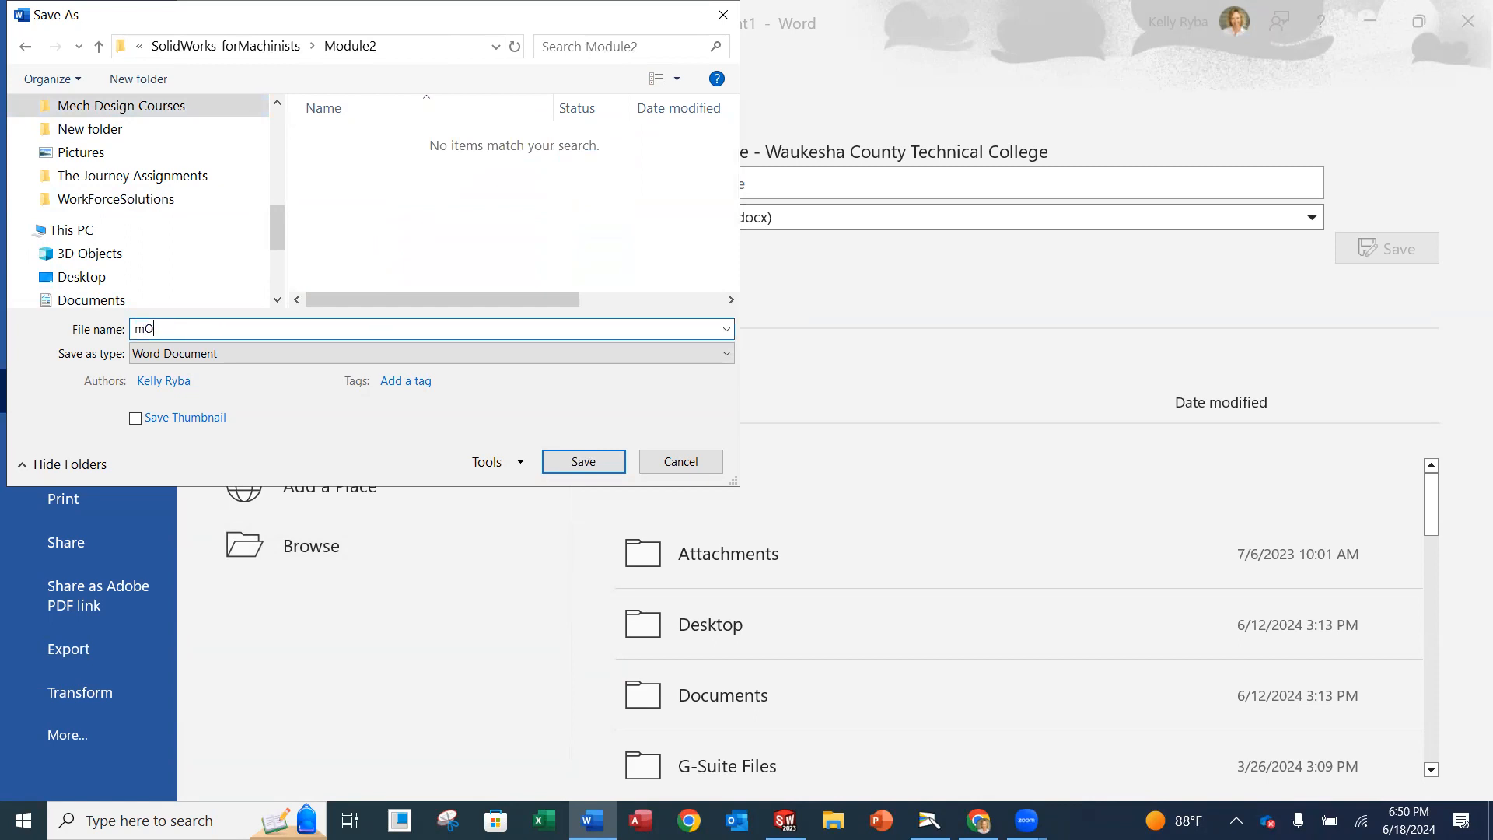
pyautogui.write('Mod2PrProb')
pyautogui.press('Return')
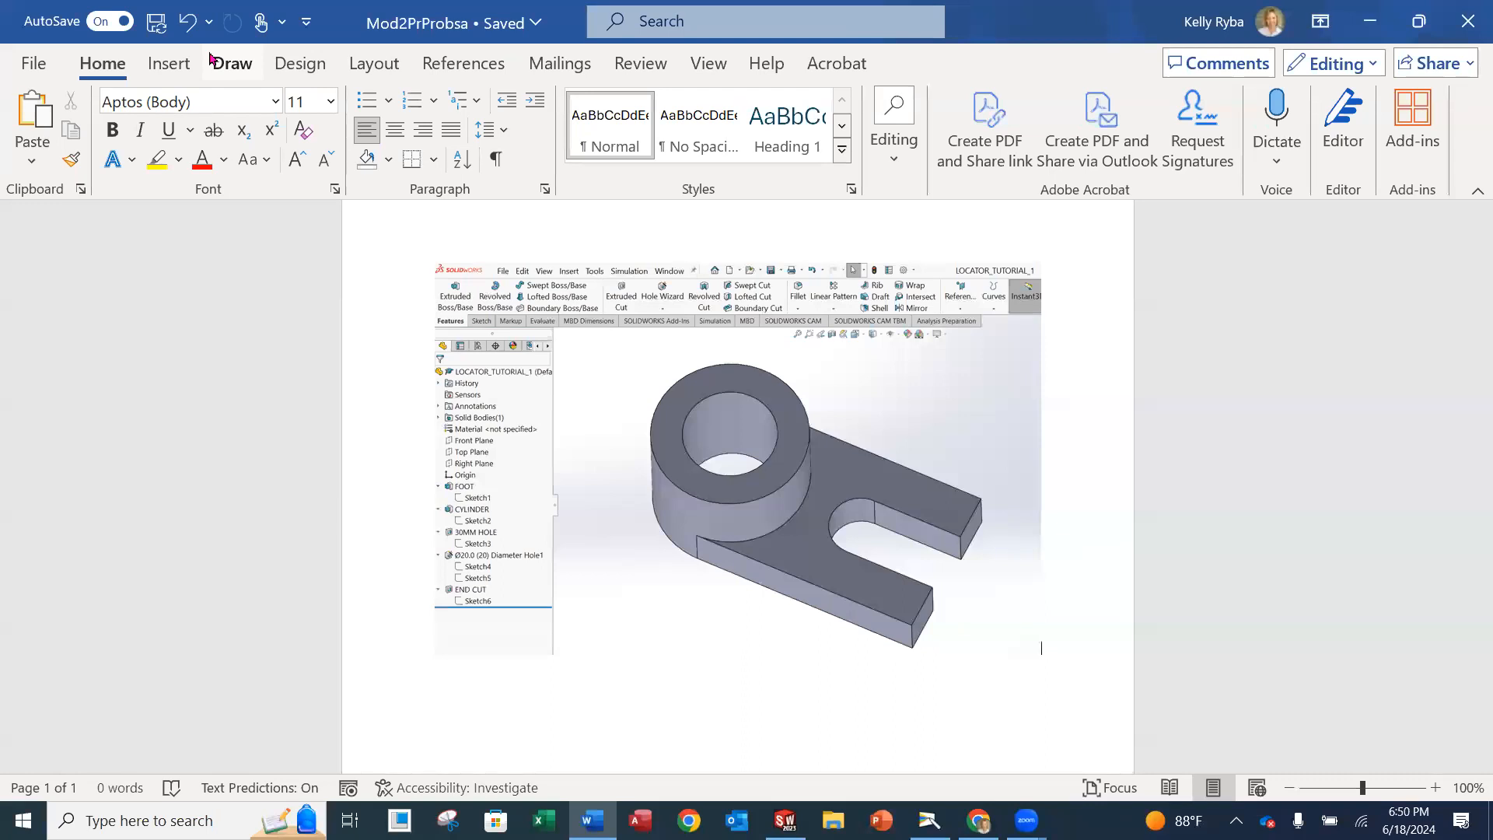
pyautogui.click(1370, 22)
pyautogui.click(1039, 65)
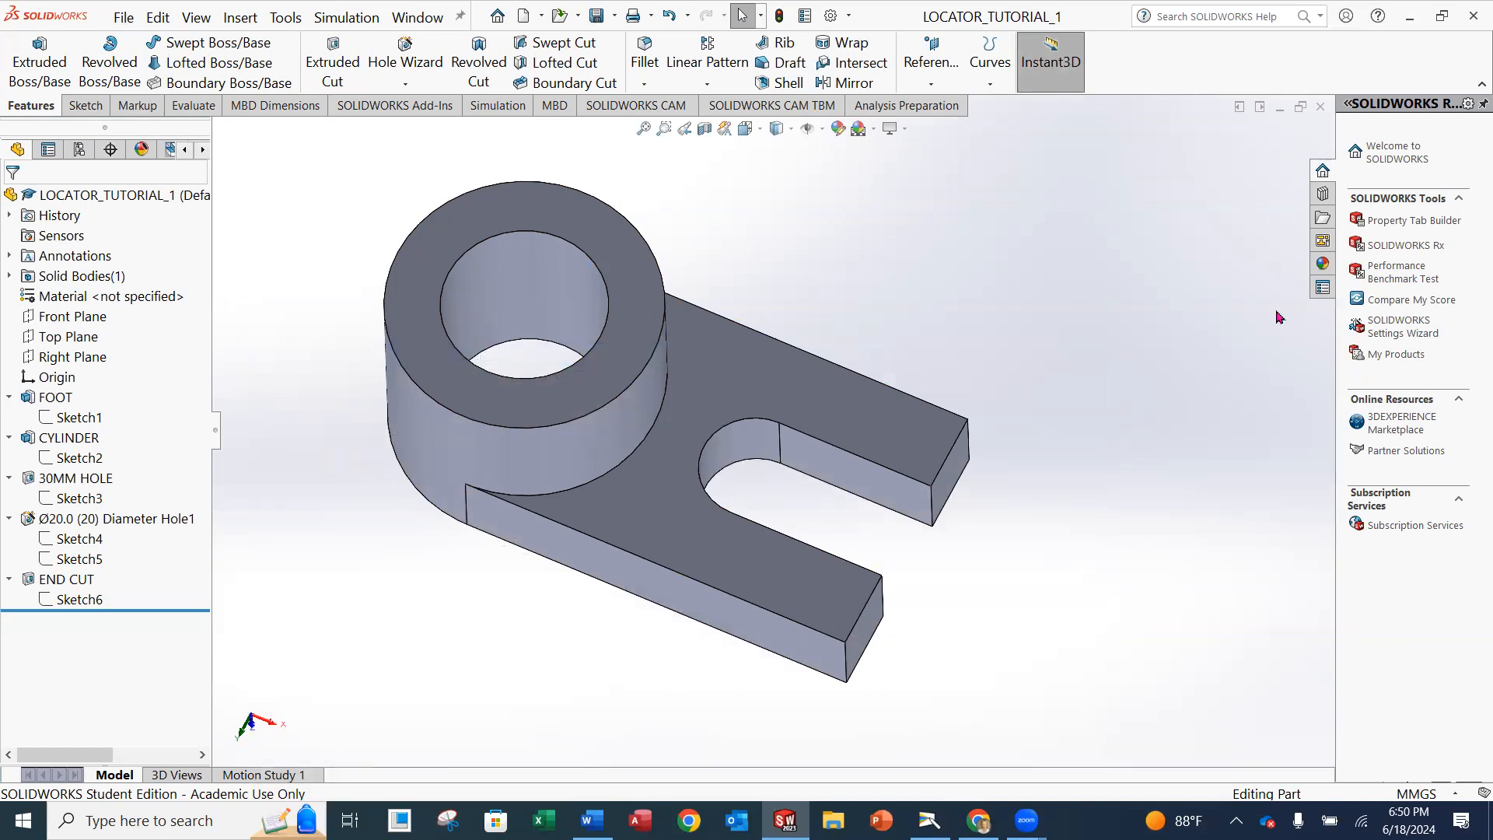